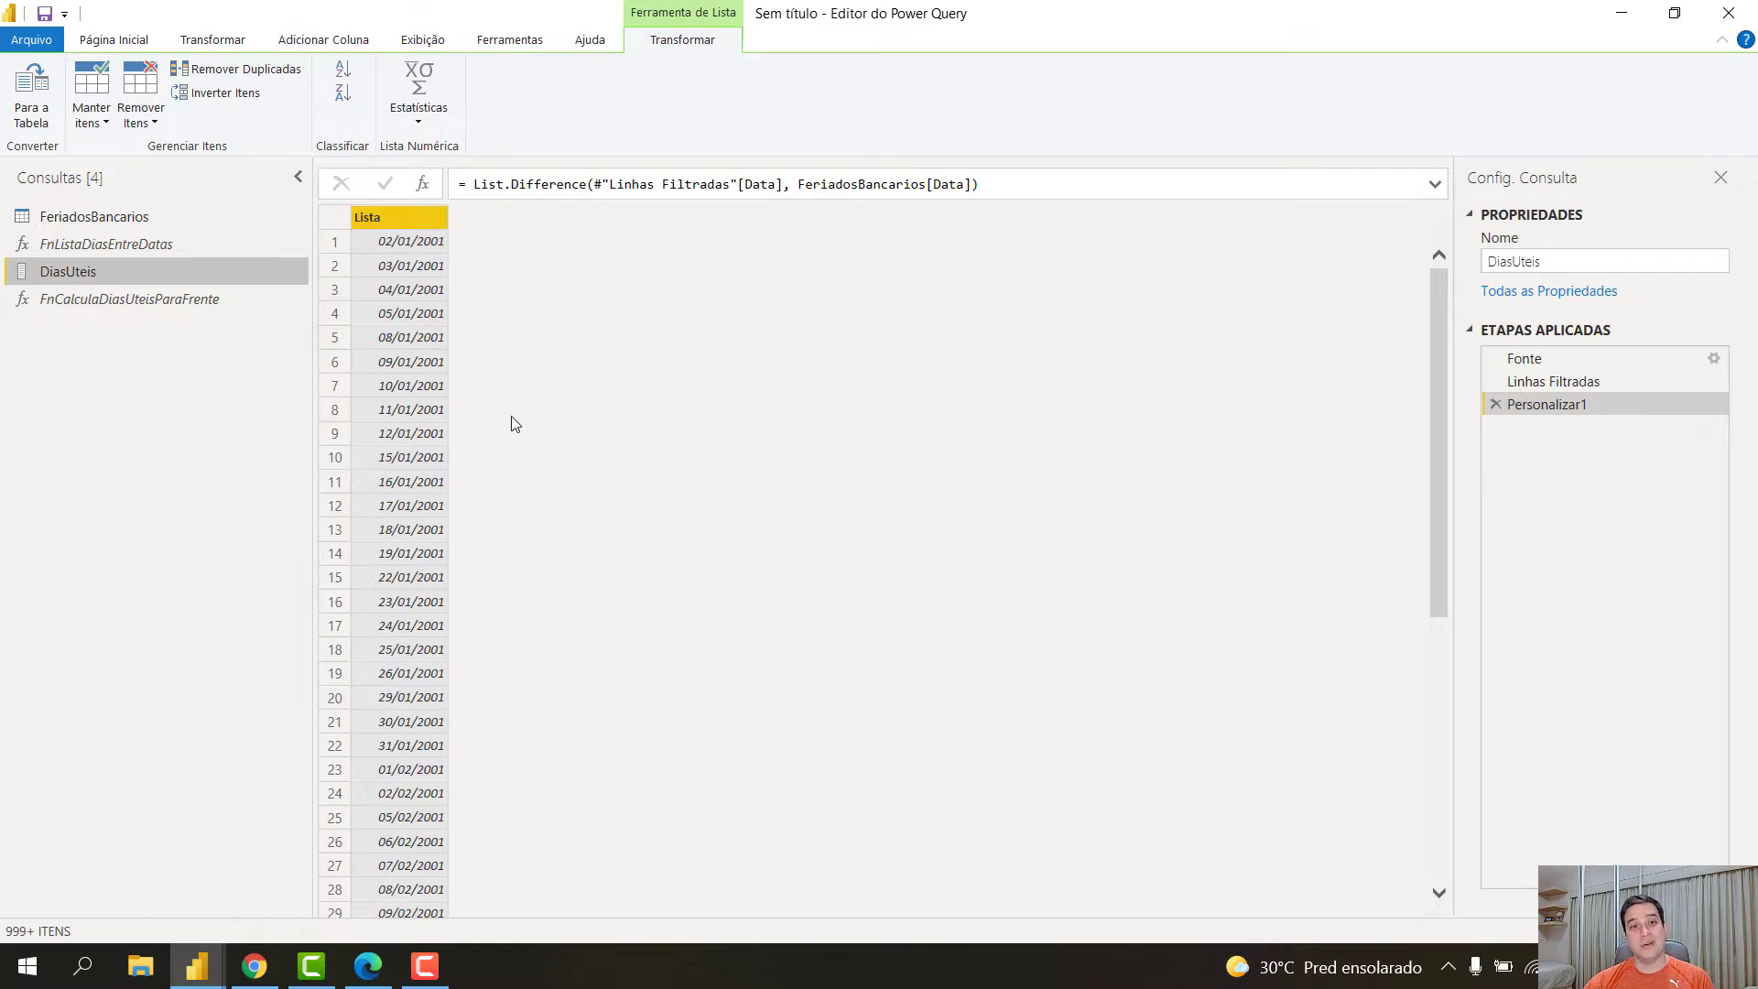
# Step: Create a blank query that generates the number list {1 .. 10}
pyautogui.click(92, 217)
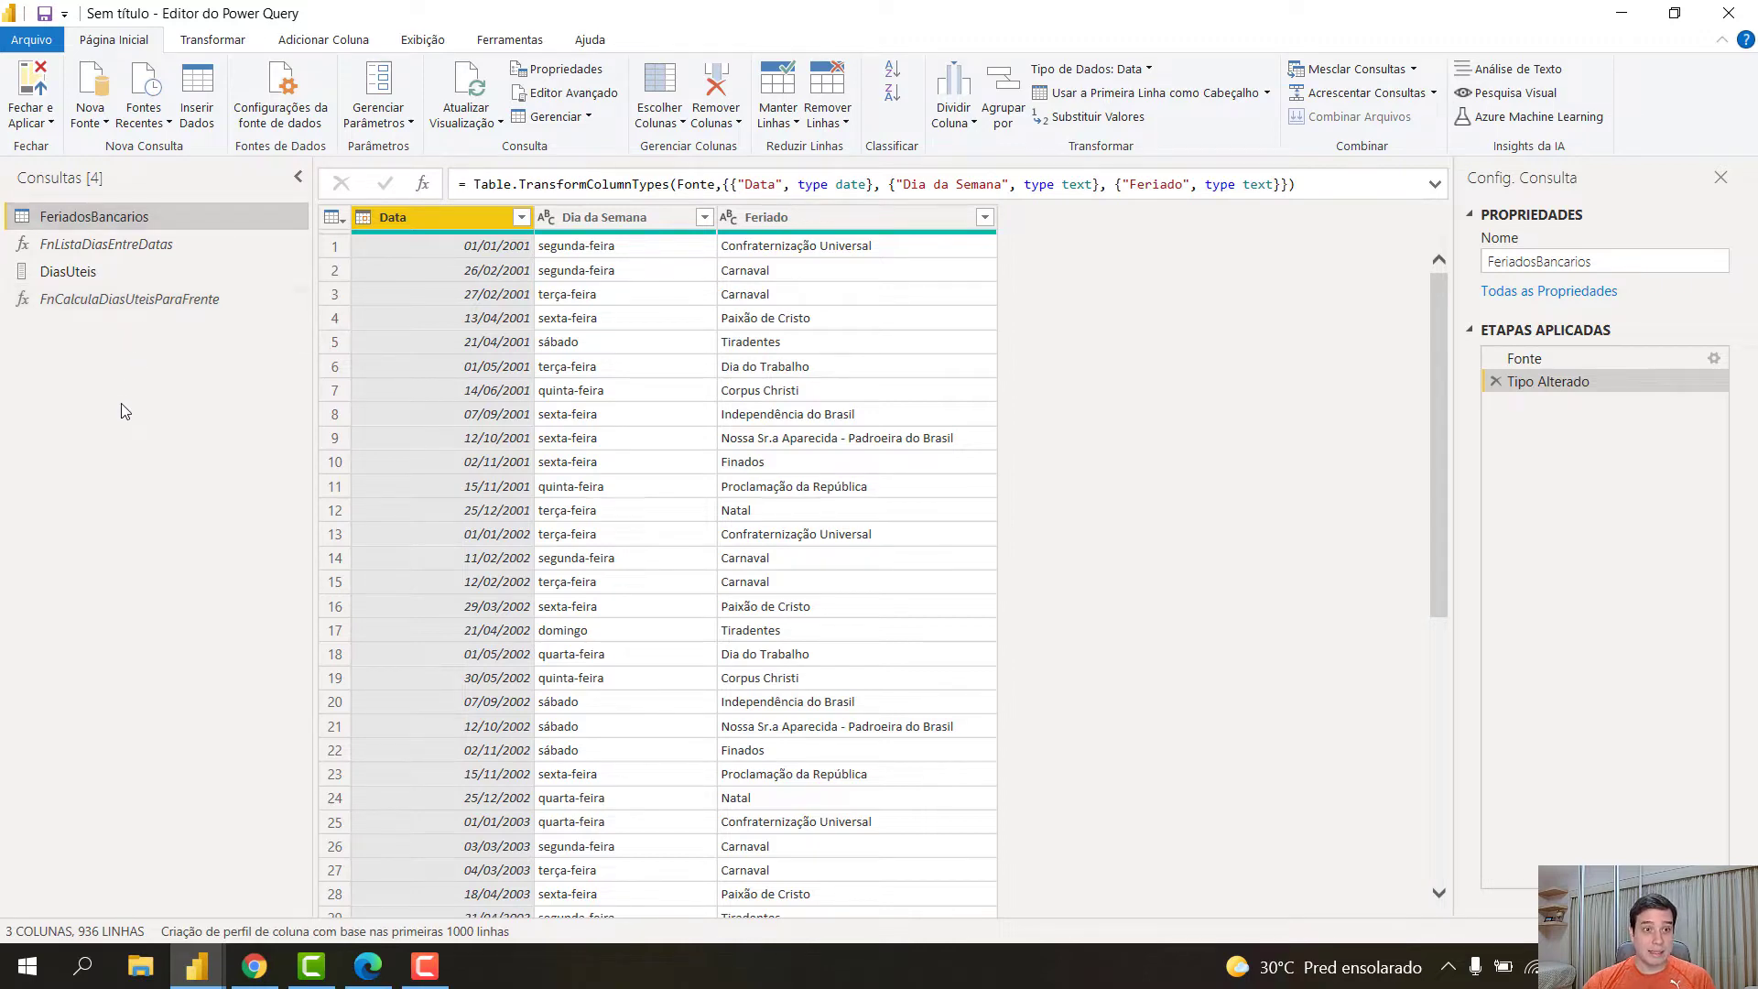
pyautogui.rightClick(155, 355)
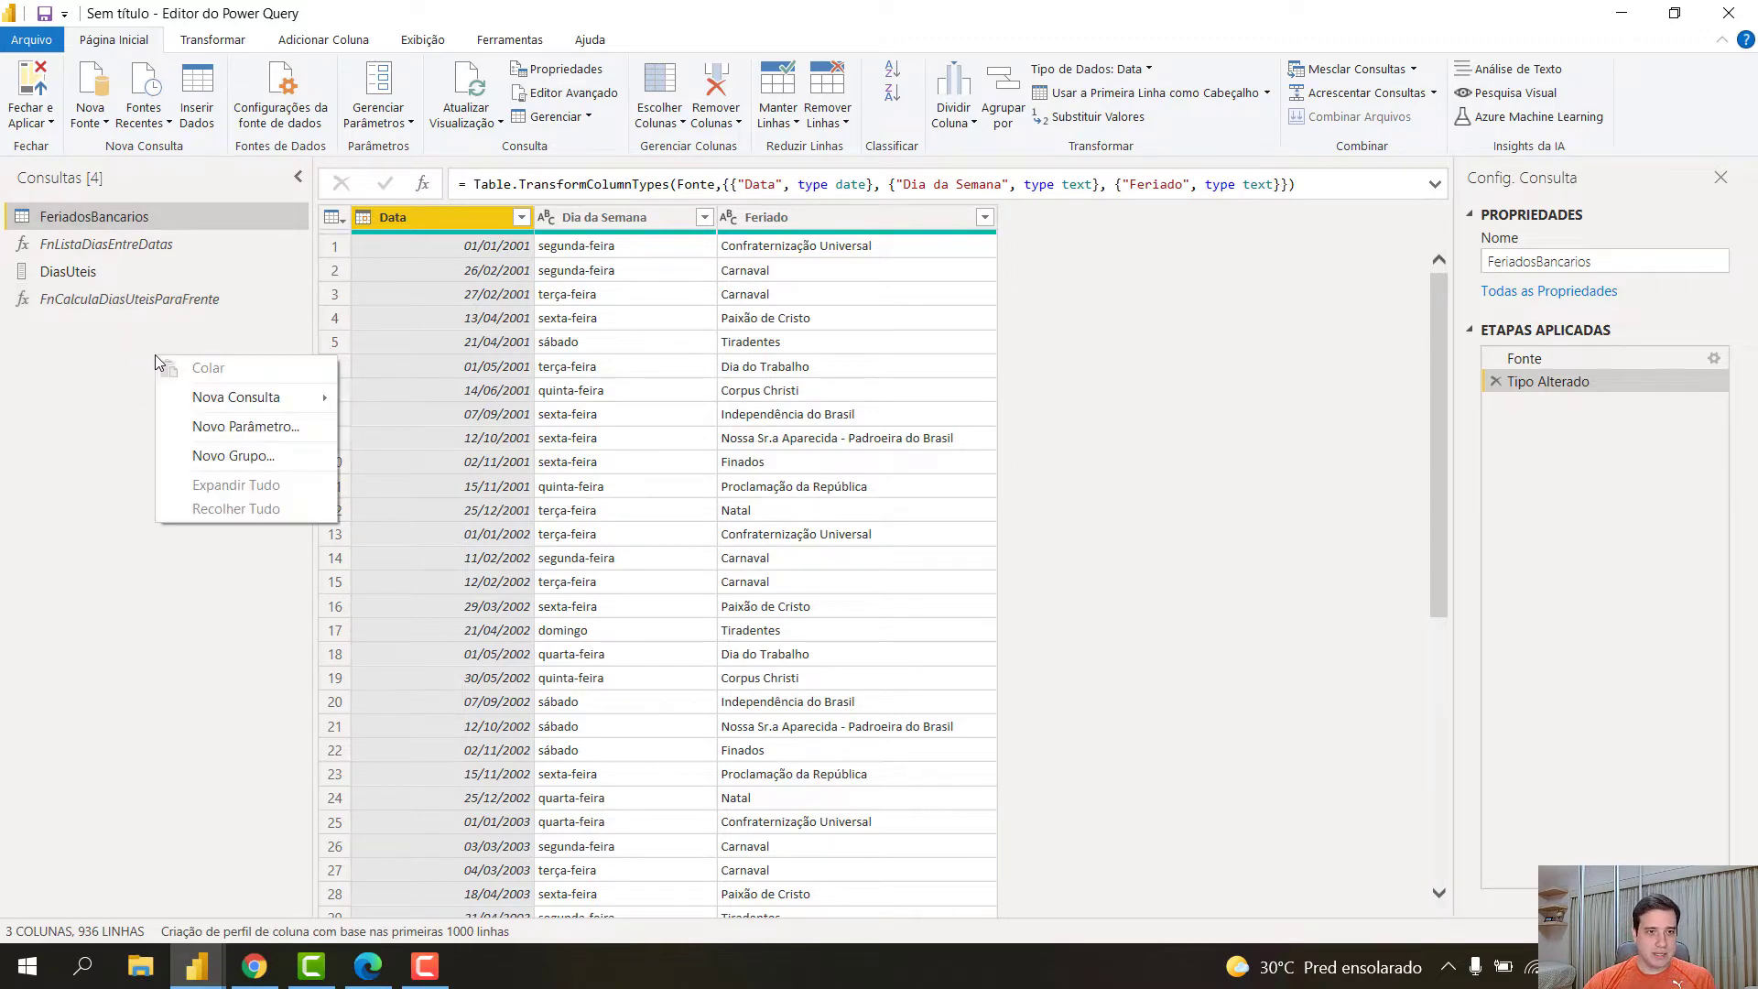
pyautogui.moveTo(248, 397)
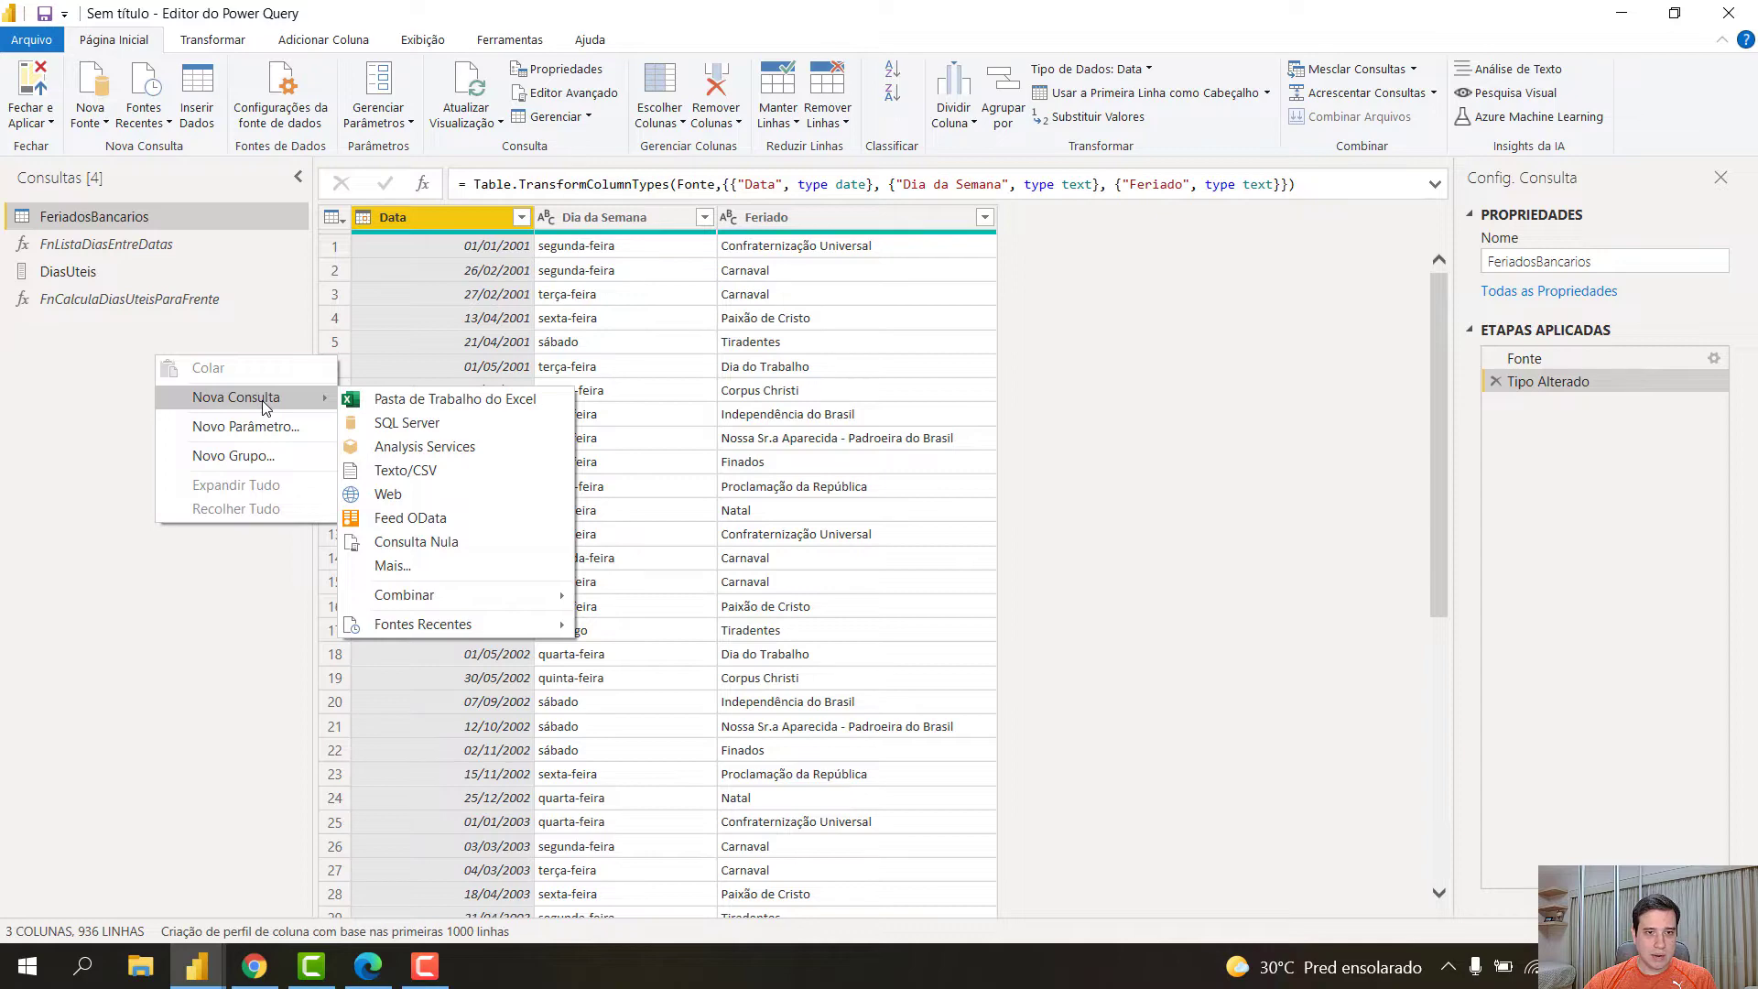
pyautogui.click(504, 541)
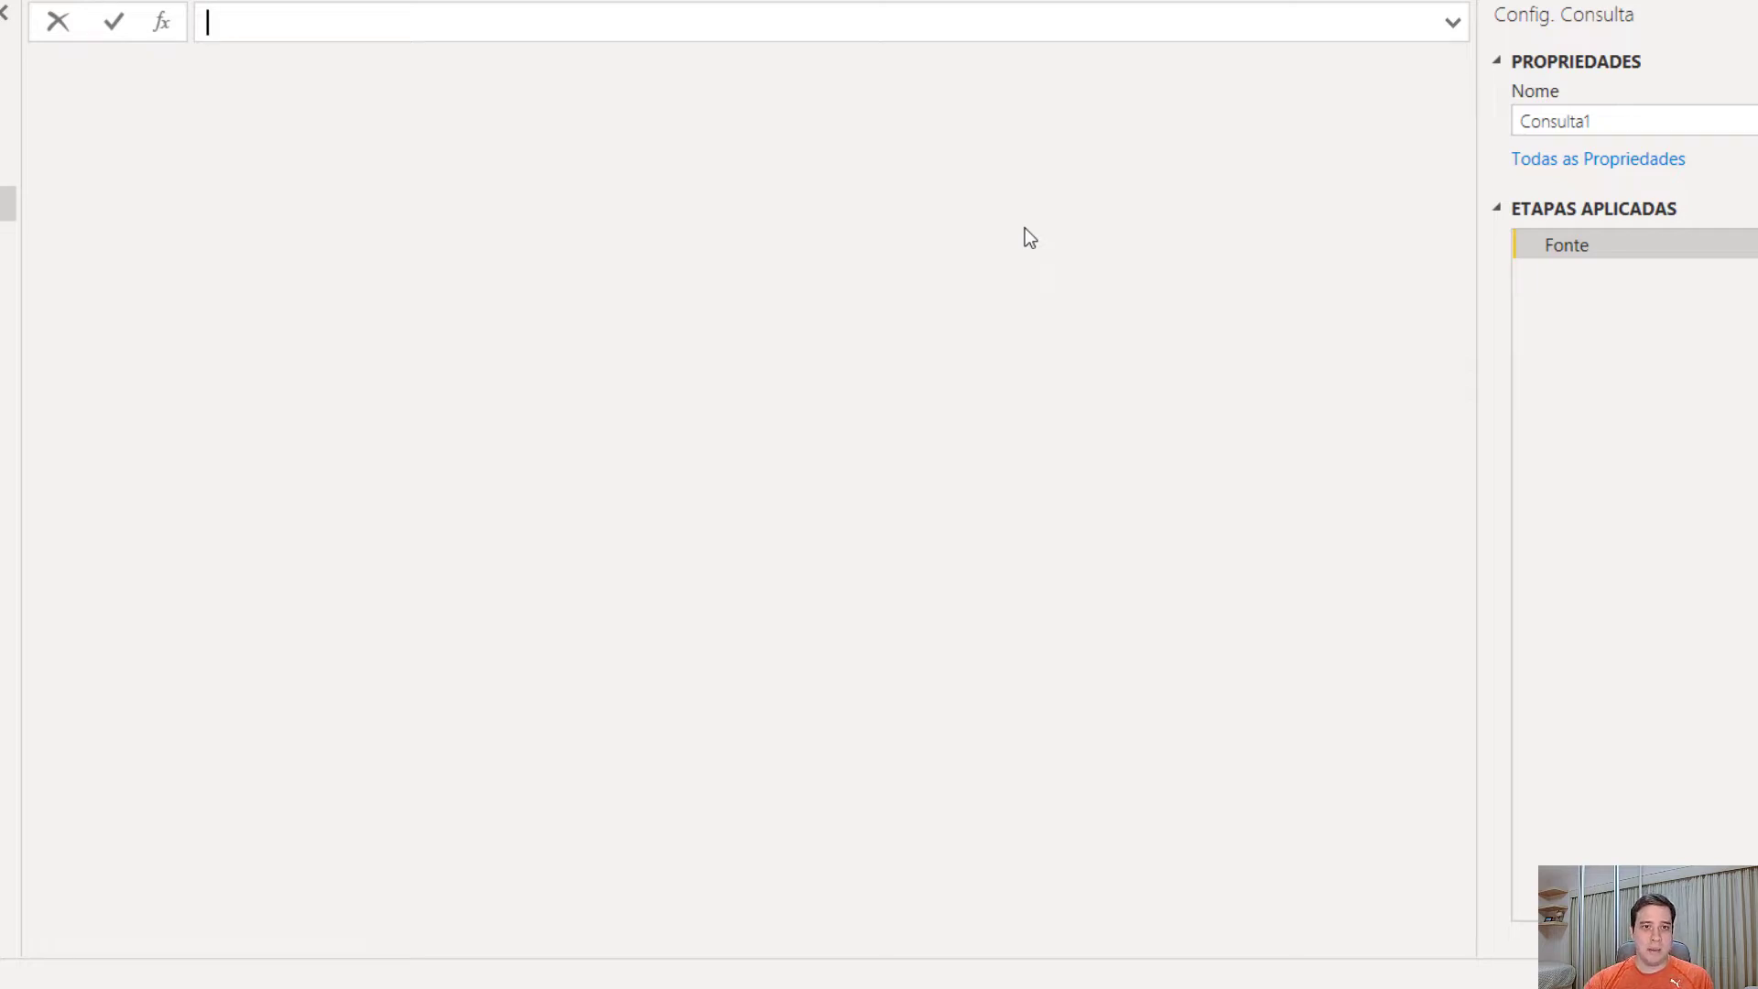
pyautogui.write('= {}')
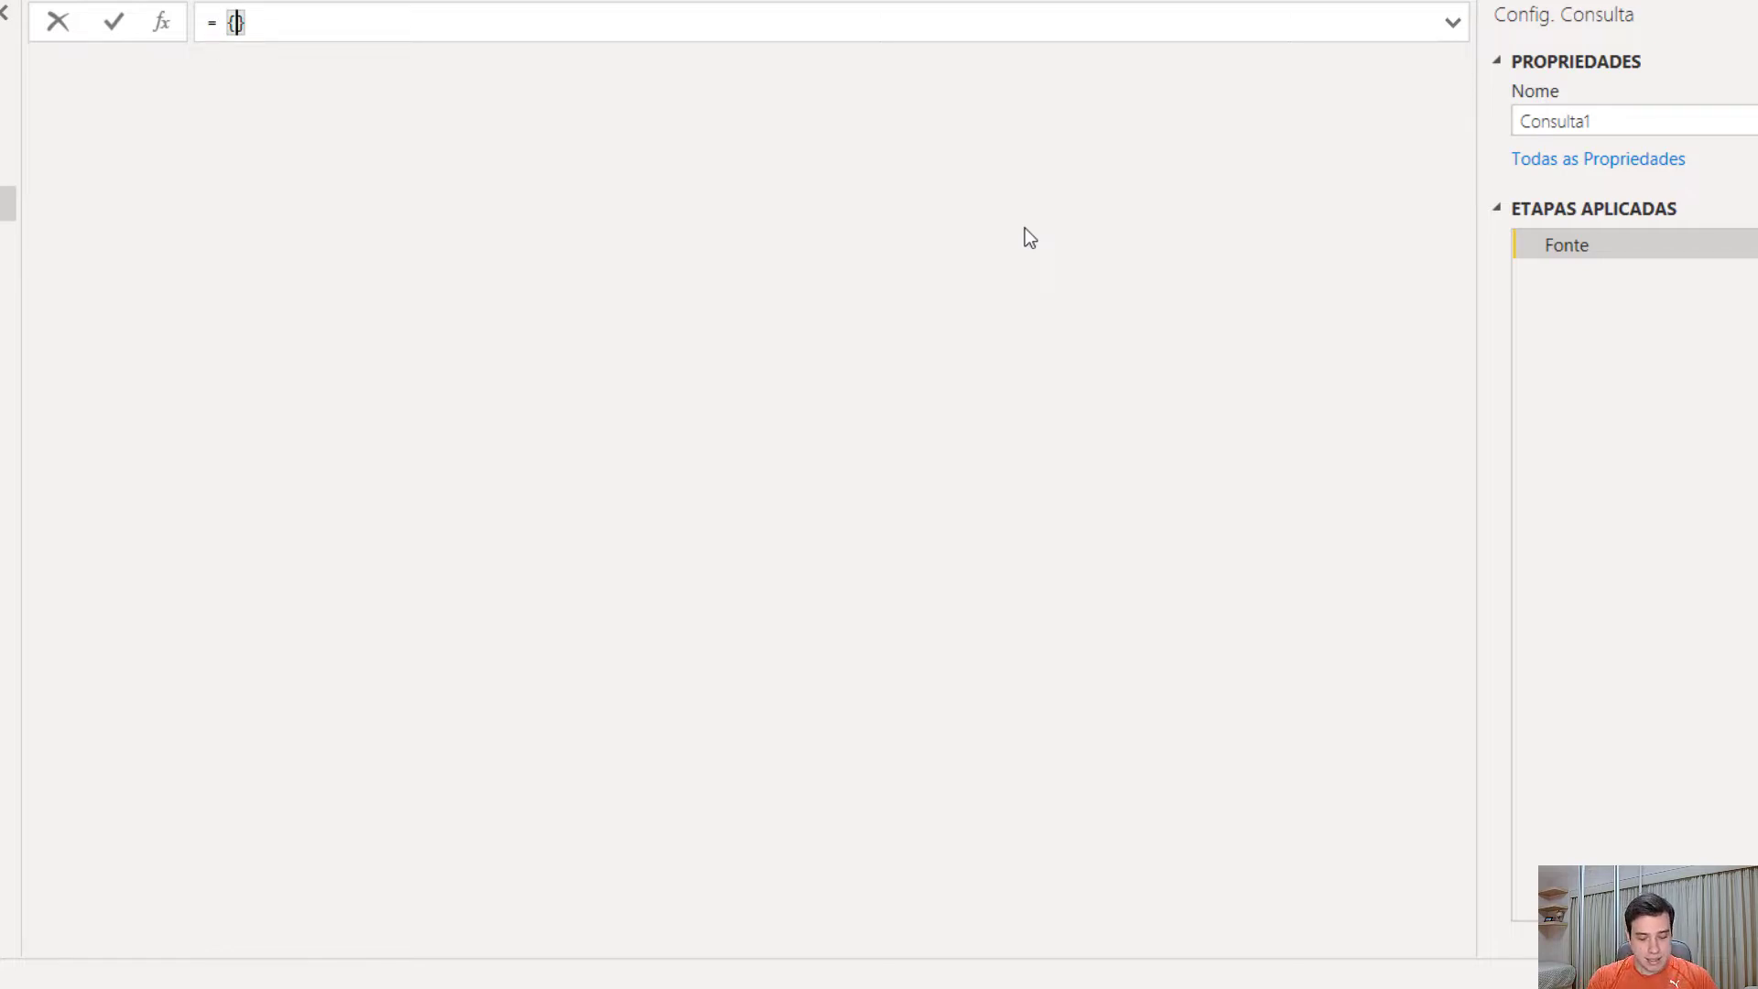
pyautogui.write('1 .. ')
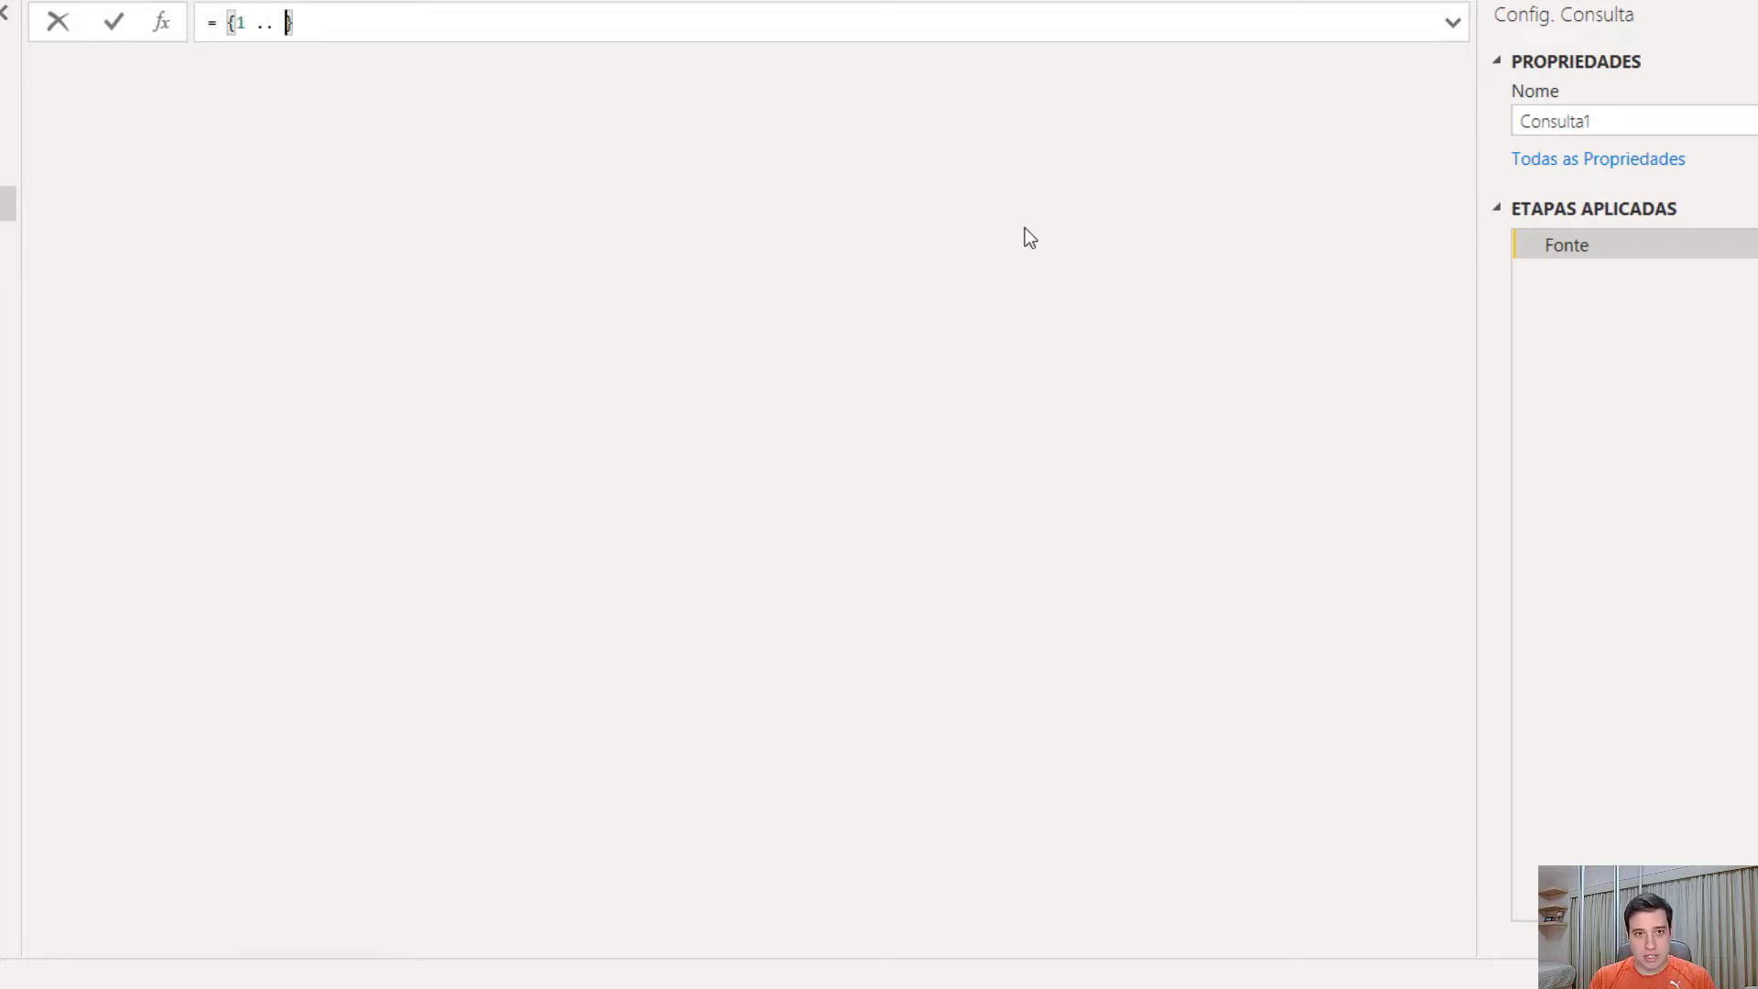
pyautogui.write('10')
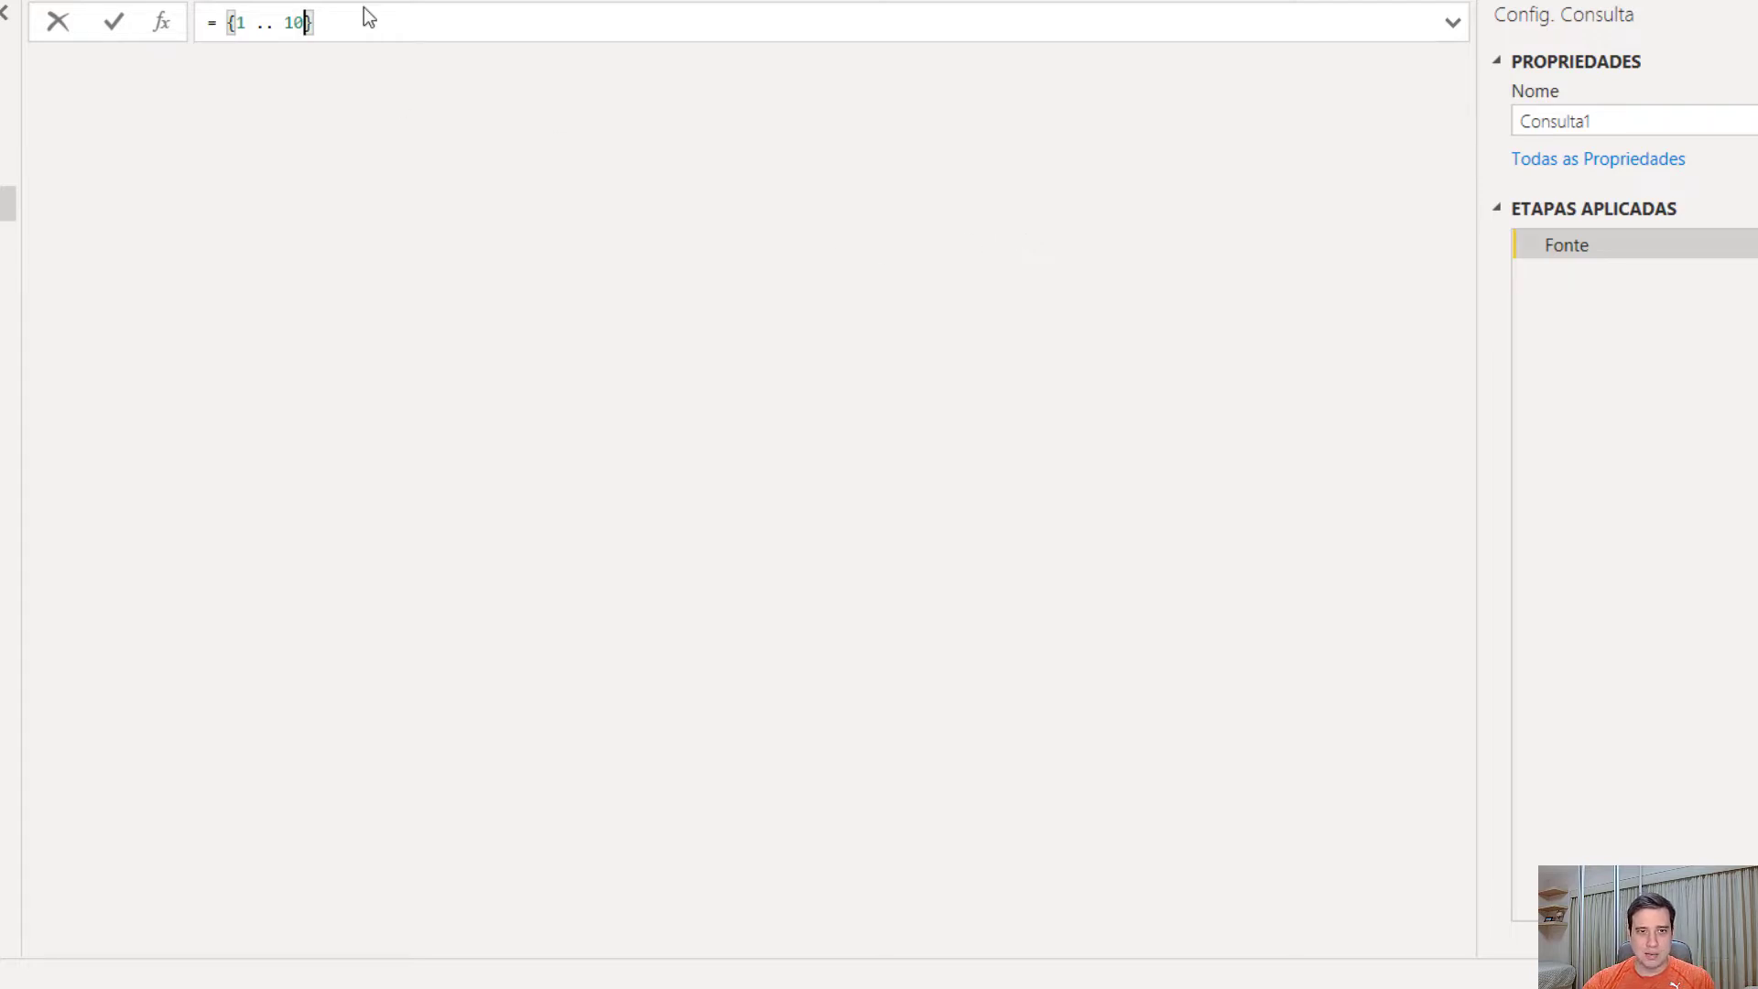
pyautogui.press('Return')
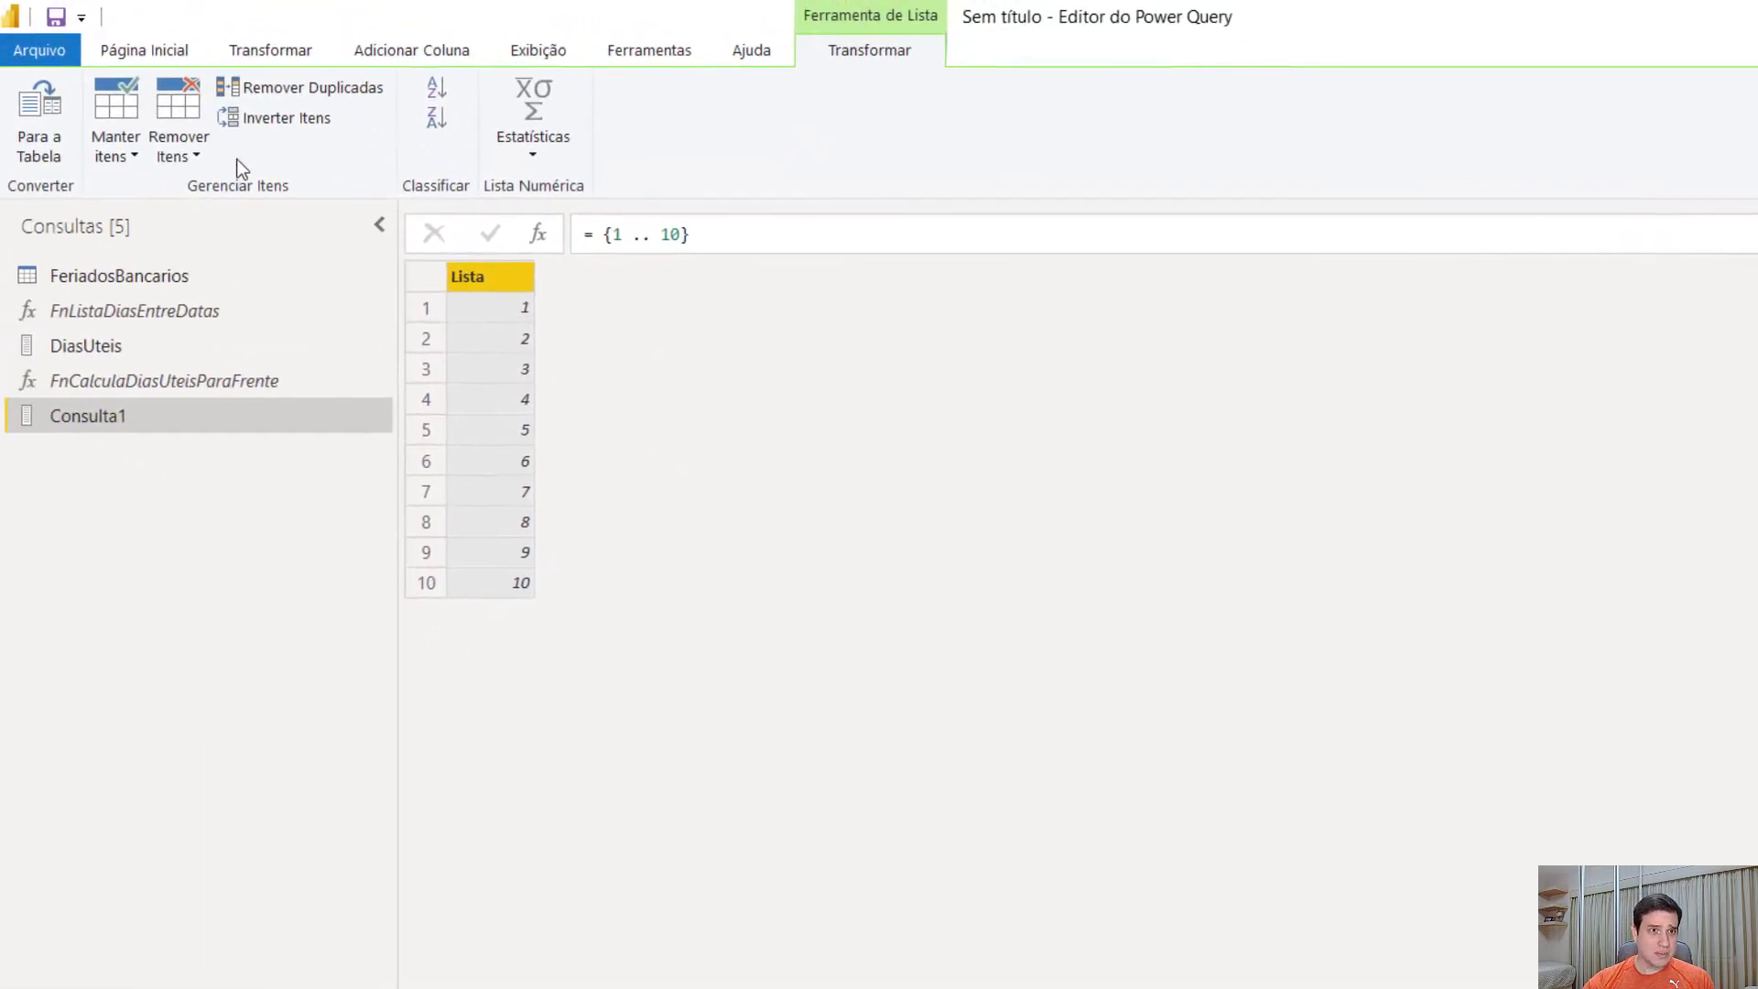
# Step: Convert the number list to a table without a delimiter and rename its column Prestação
pyautogui.click(53, 143)
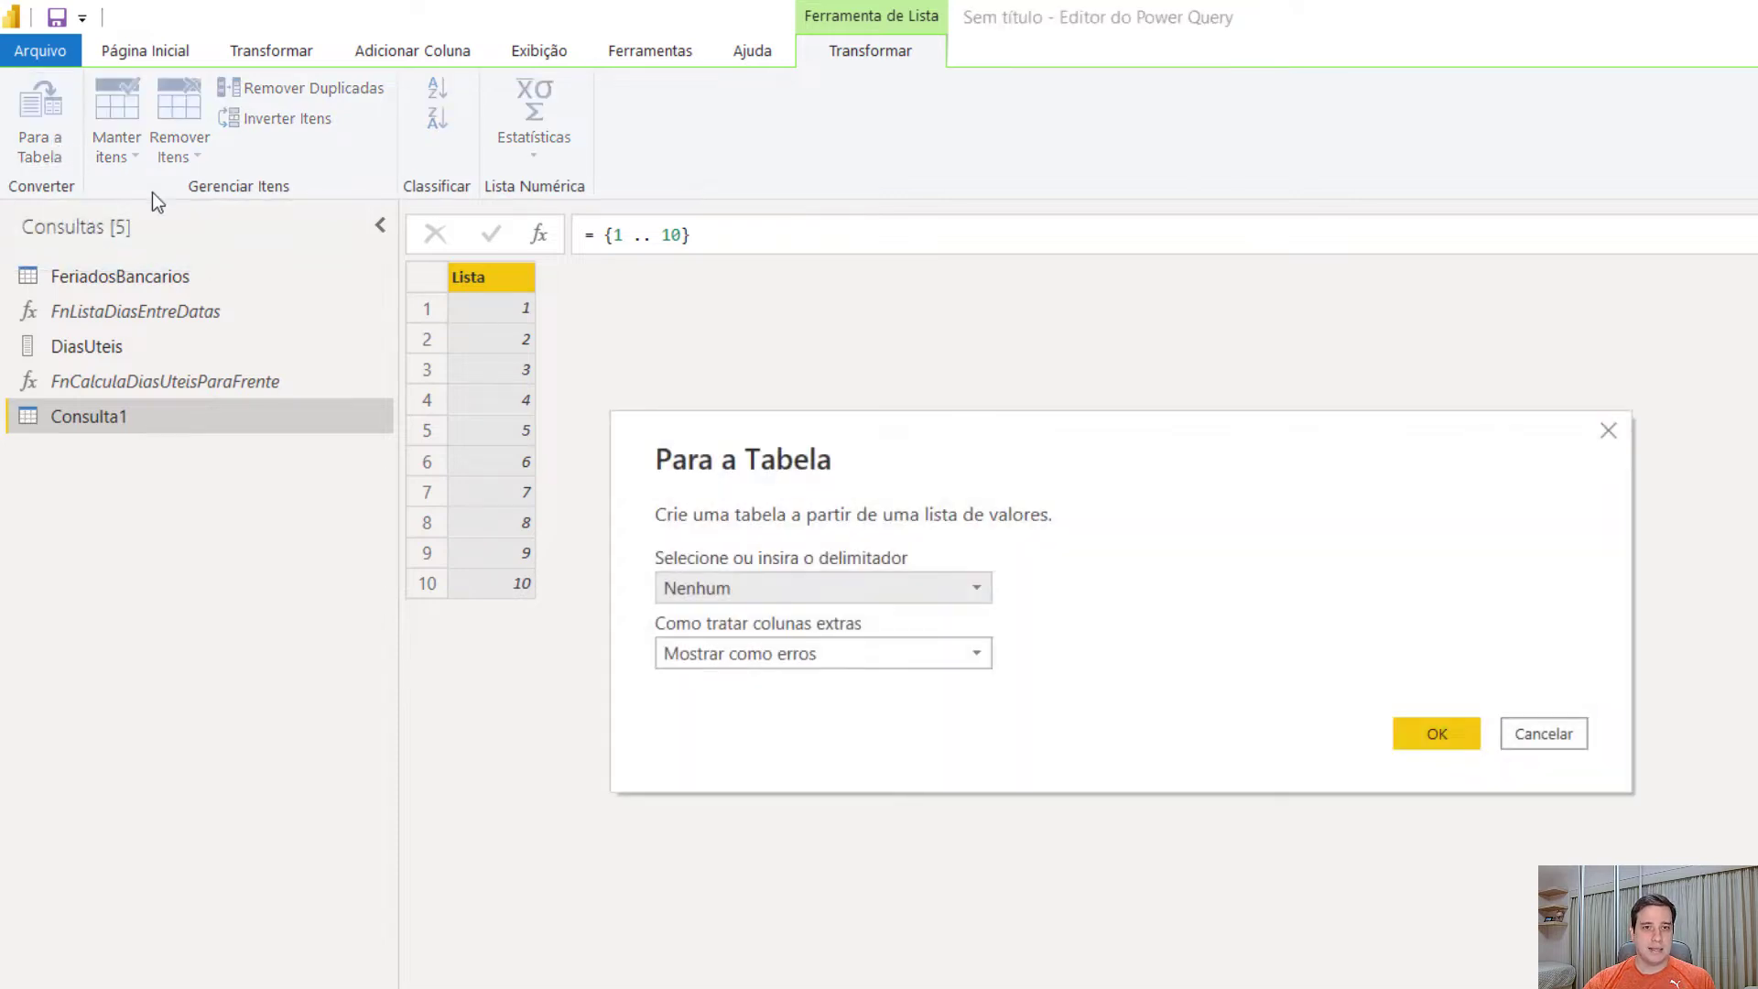
pyautogui.click(1434, 734)
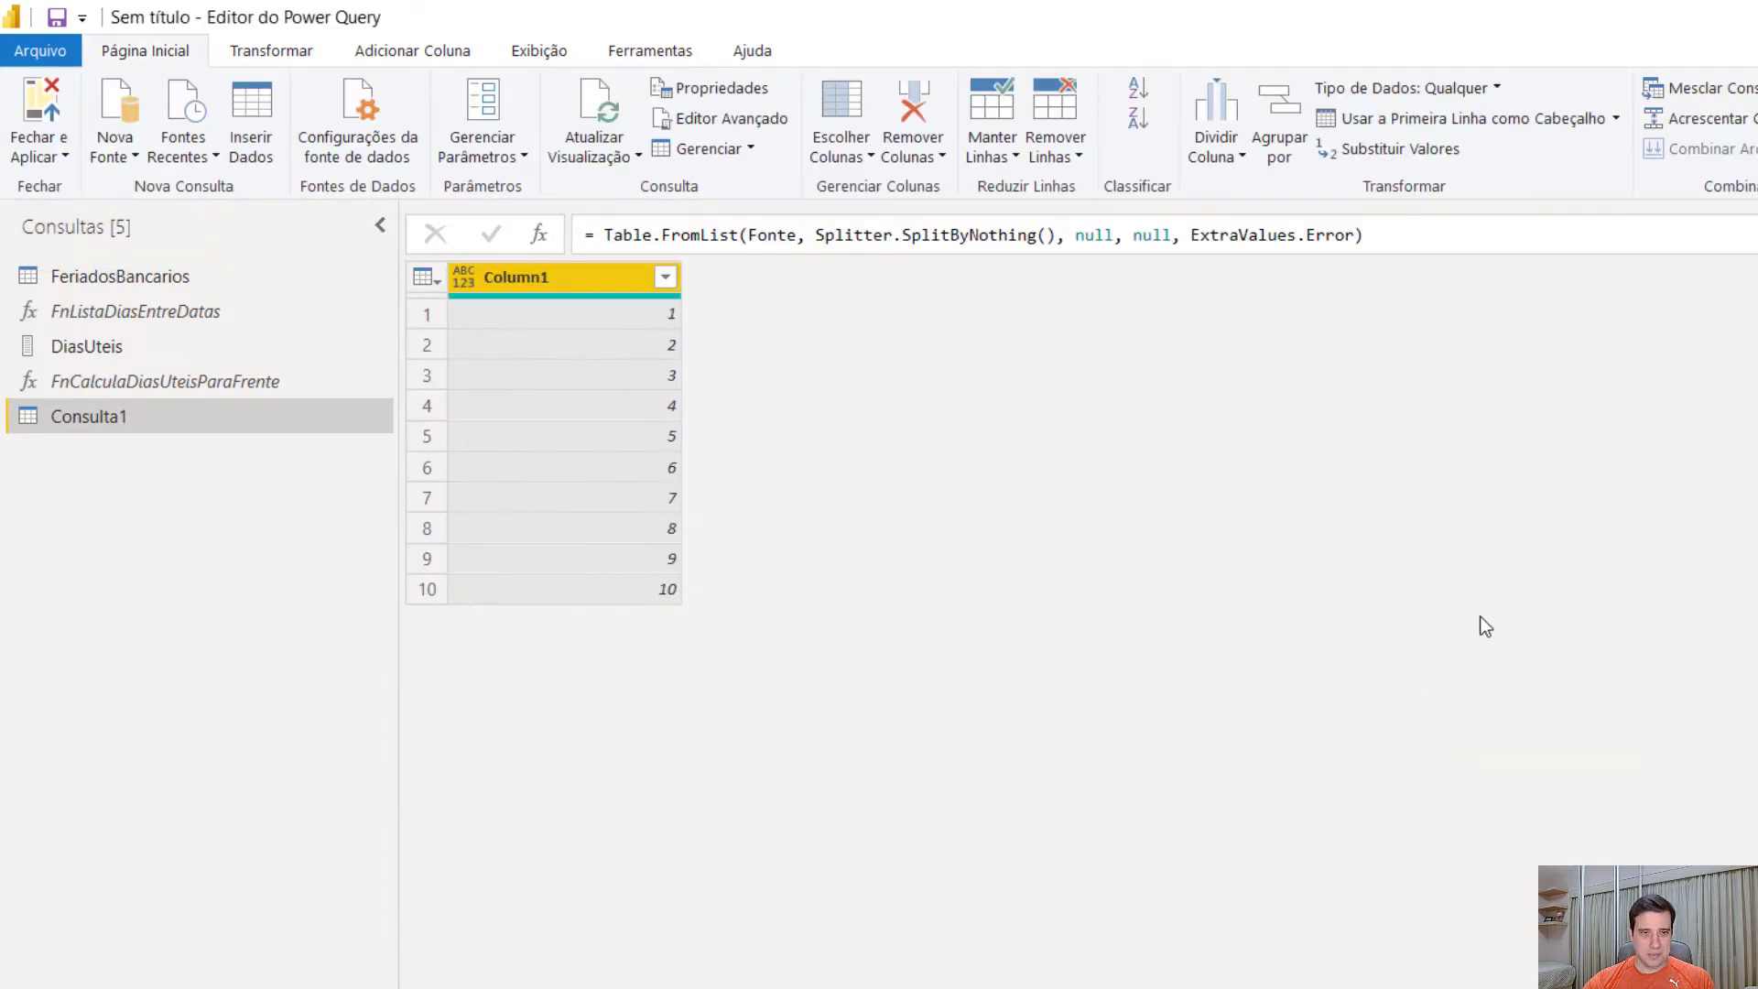
pyautogui.doubleClick(536, 284)
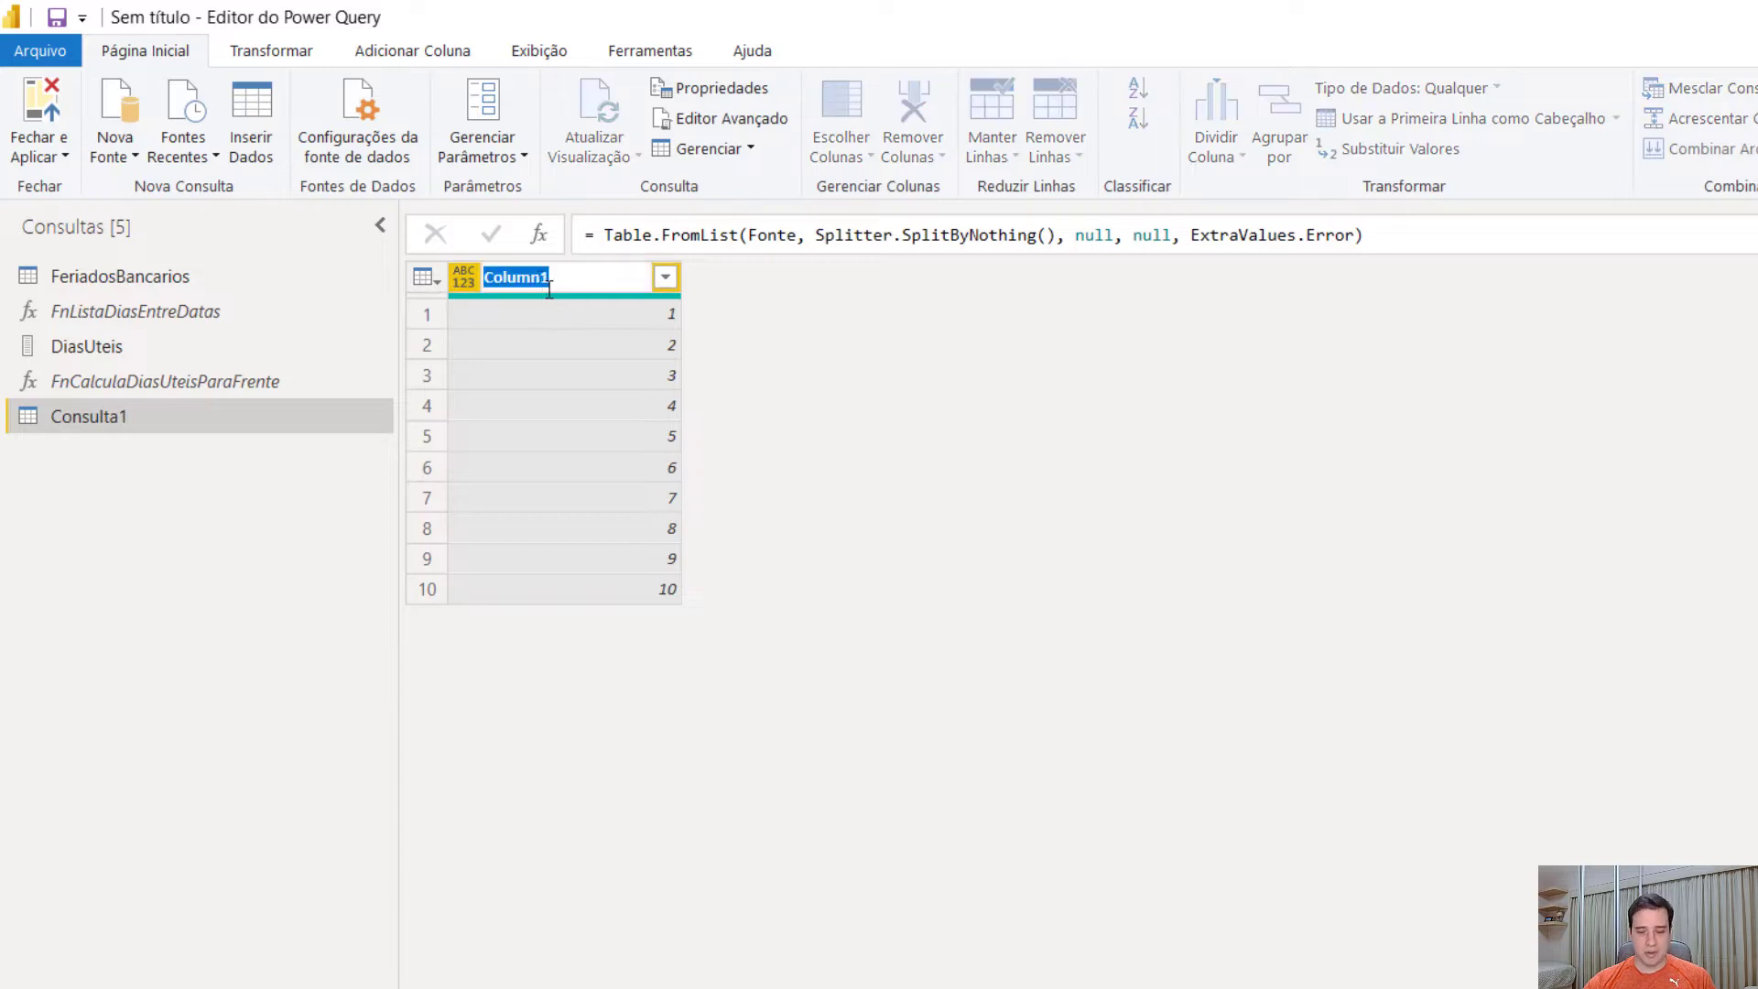
pyautogui.write('Presta')
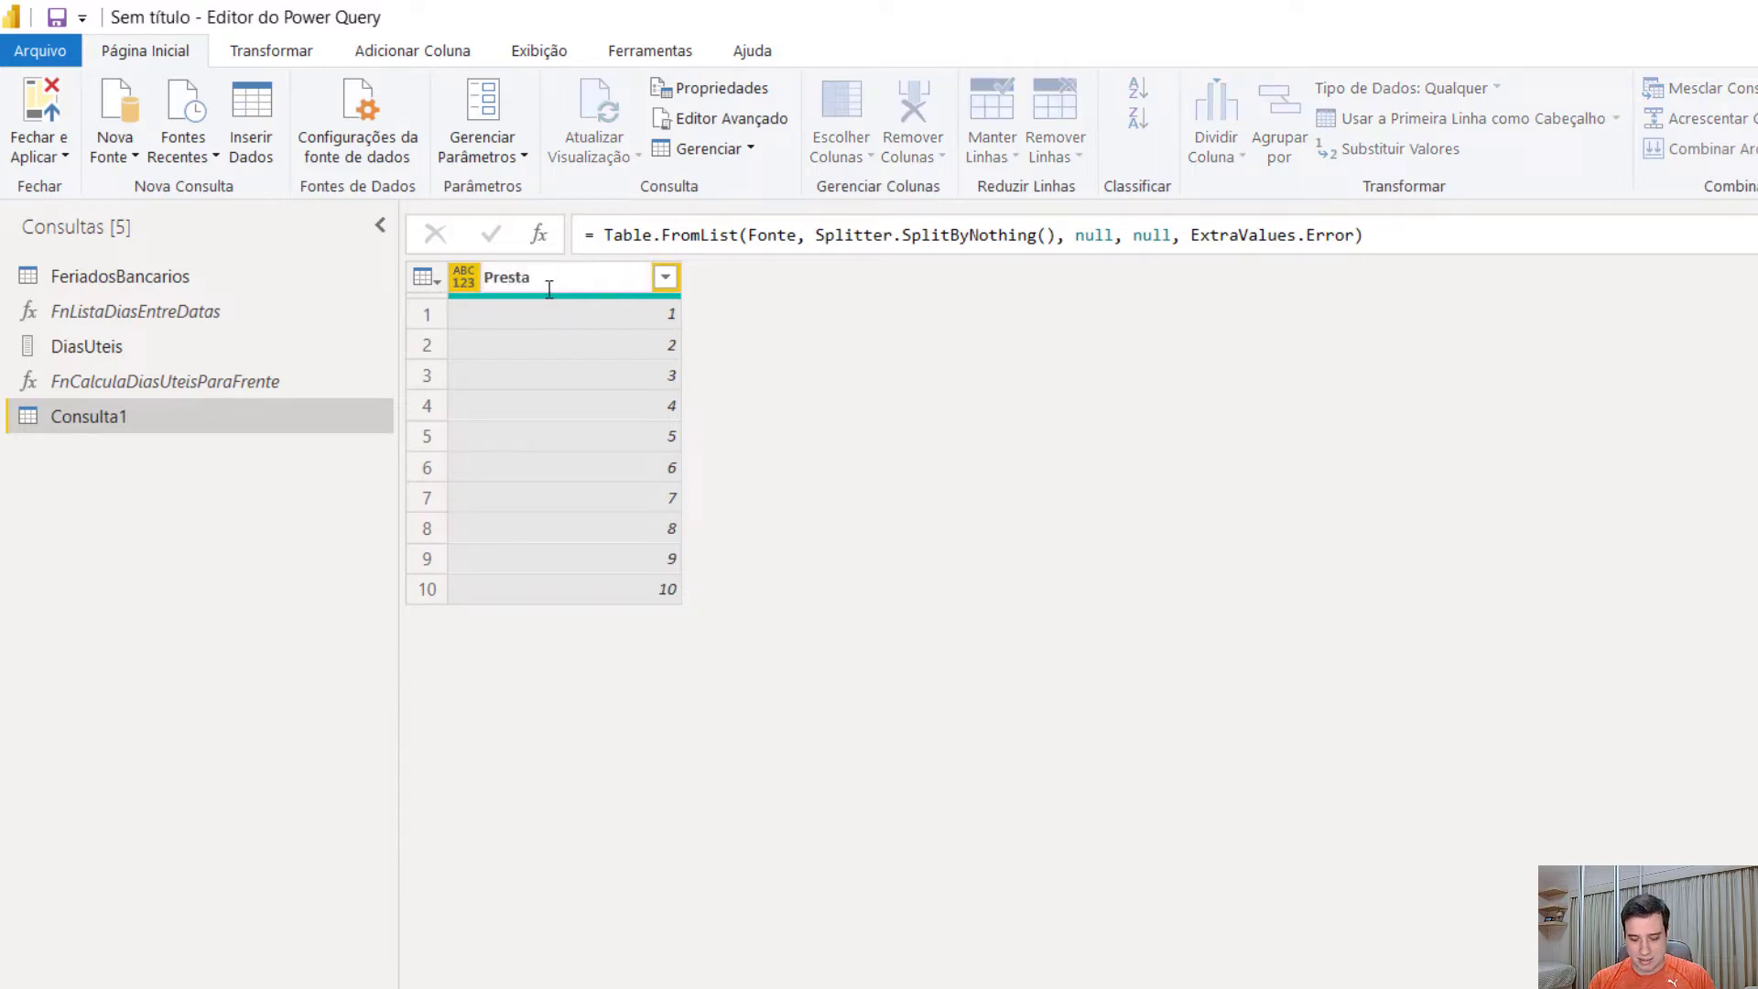
pyautogui.write('ção')
pyautogui.press('Return')
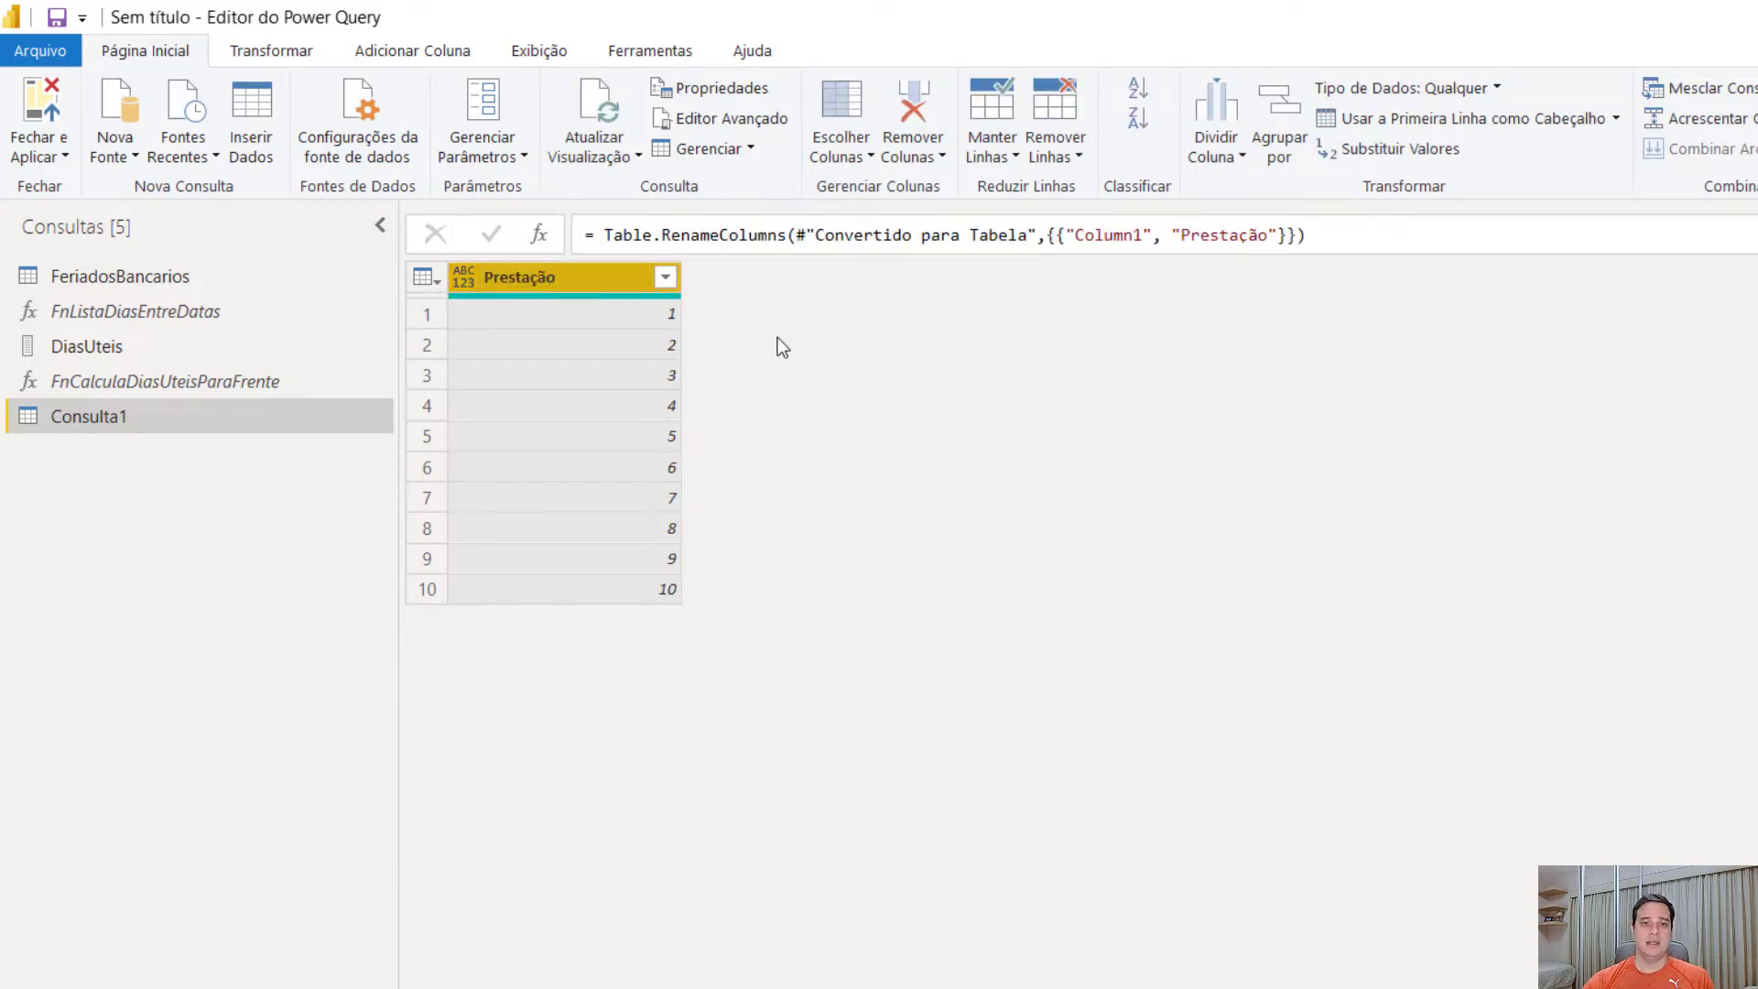
# Step: Start a custom column on the instalment table and name it DataReferencia
pyautogui.click(428, 279)
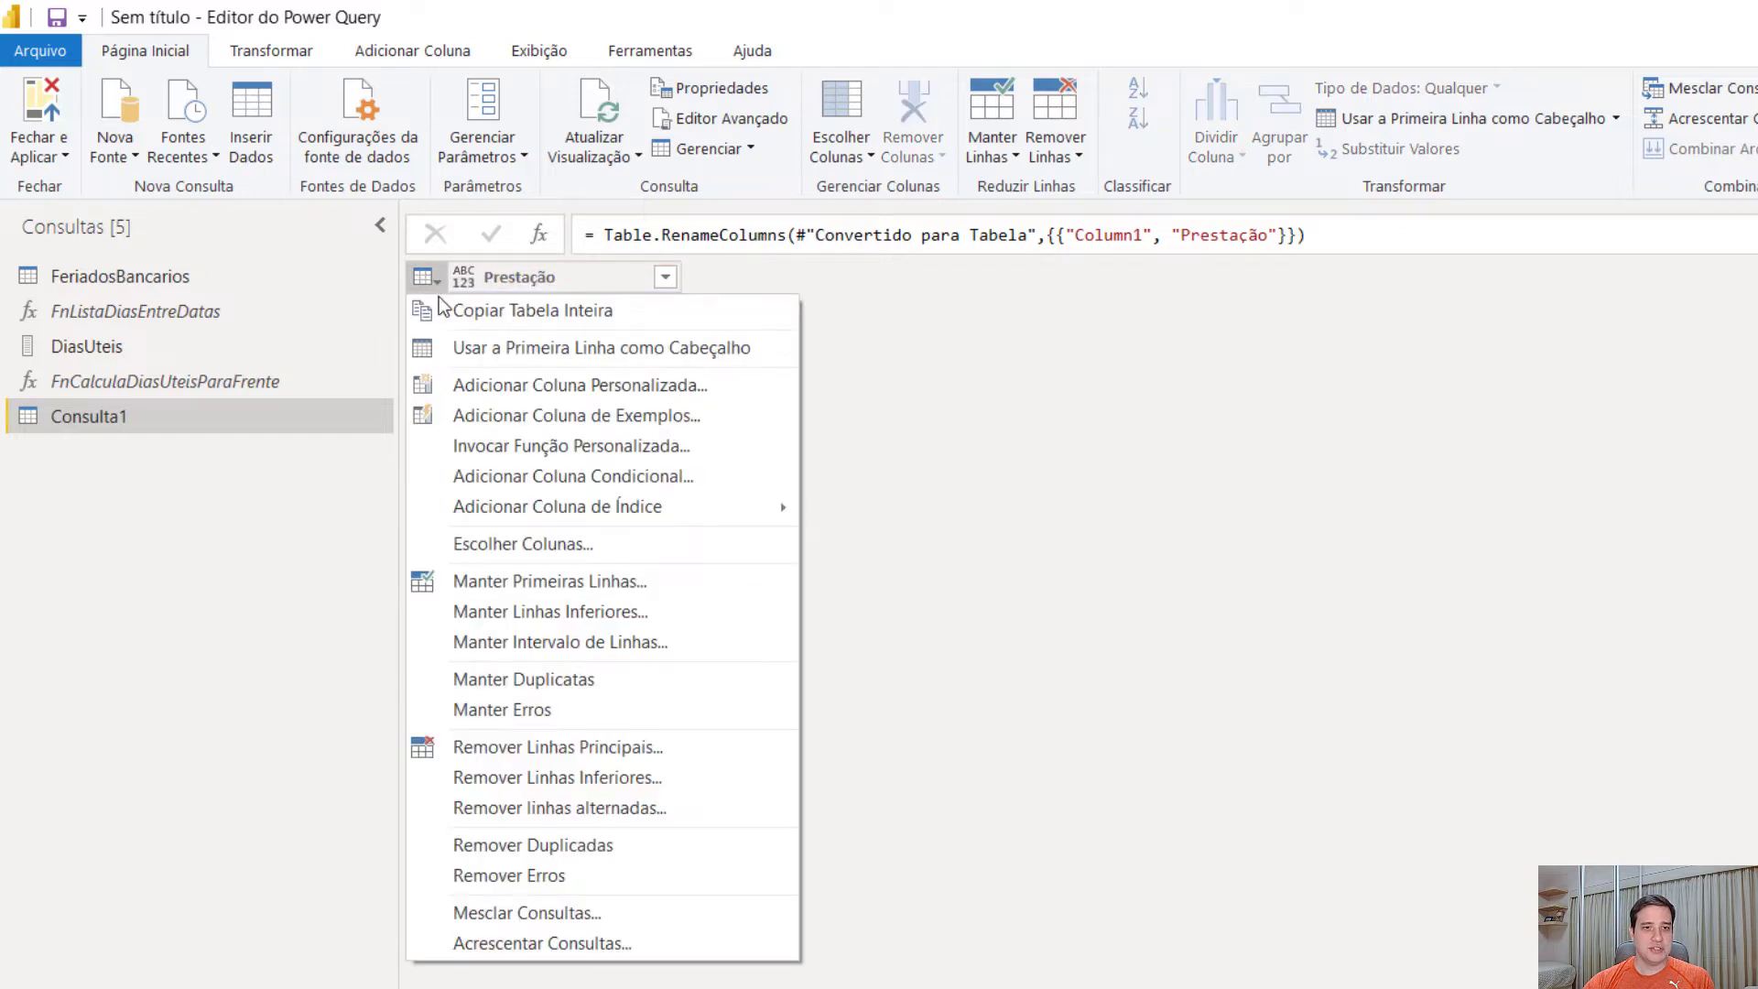
pyautogui.click(530, 377)
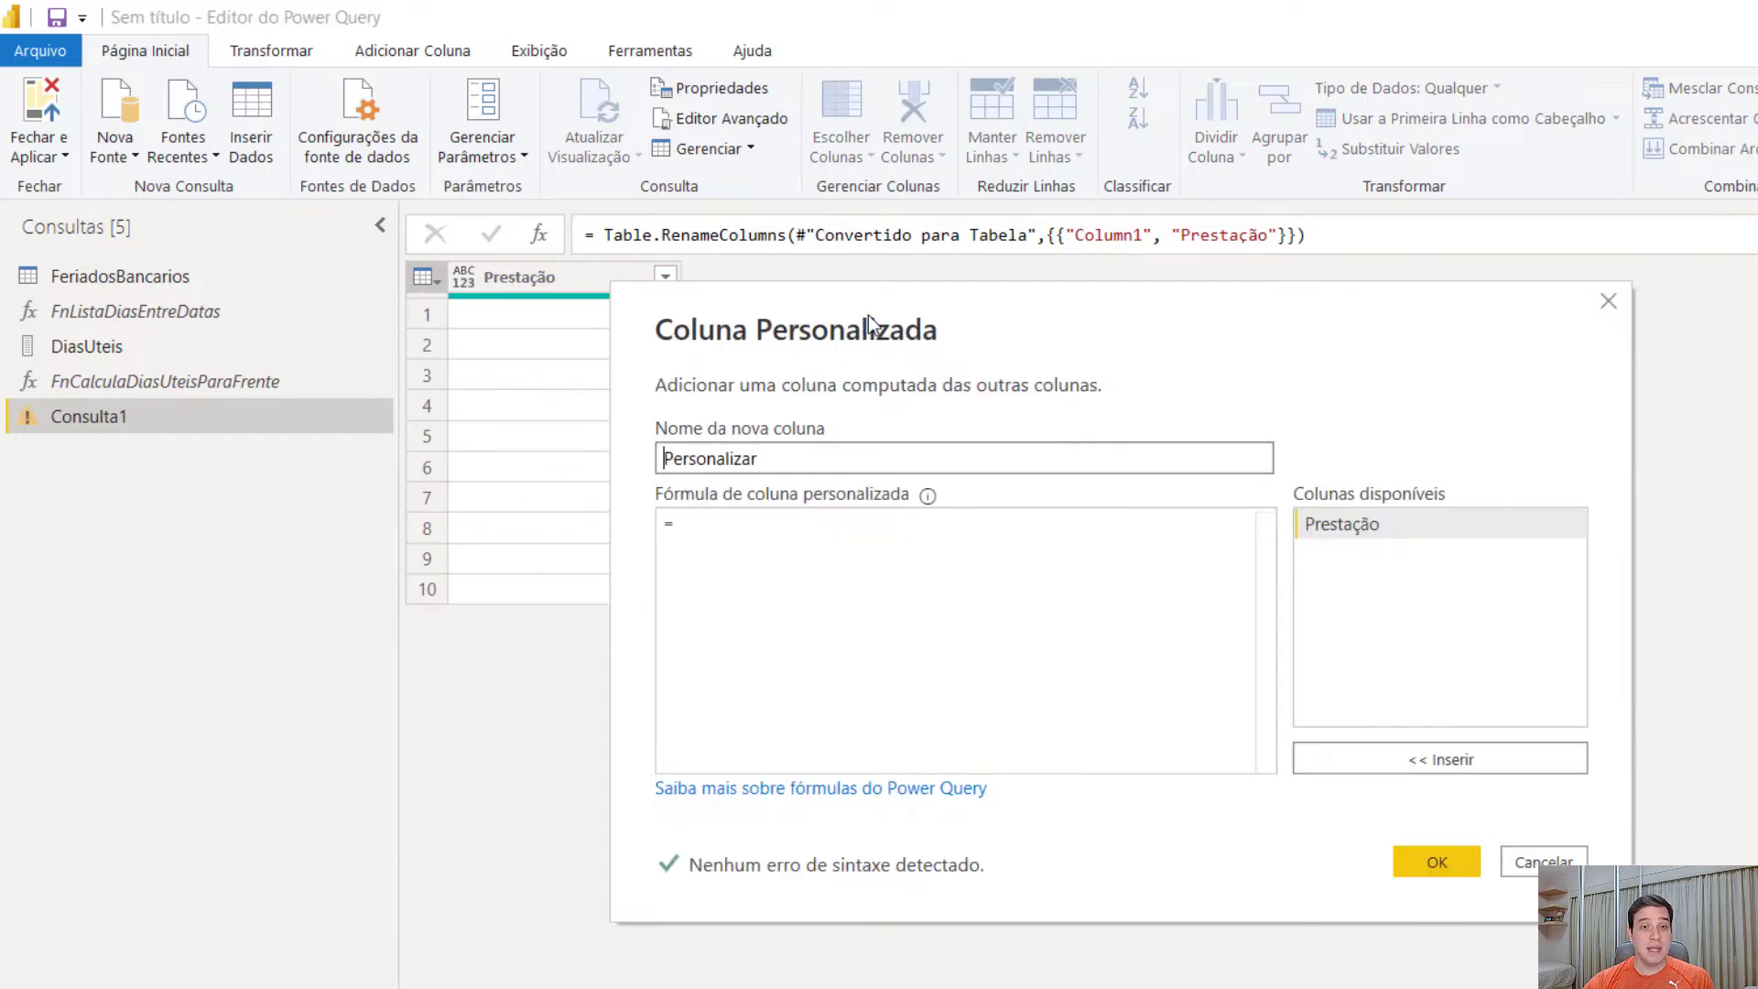
pyautogui.moveTo(865, 322); pyautogui.dragTo(1308, 308)
pyautogui.moveTo(1264, 460); pyautogui.dragTo(947, 441)
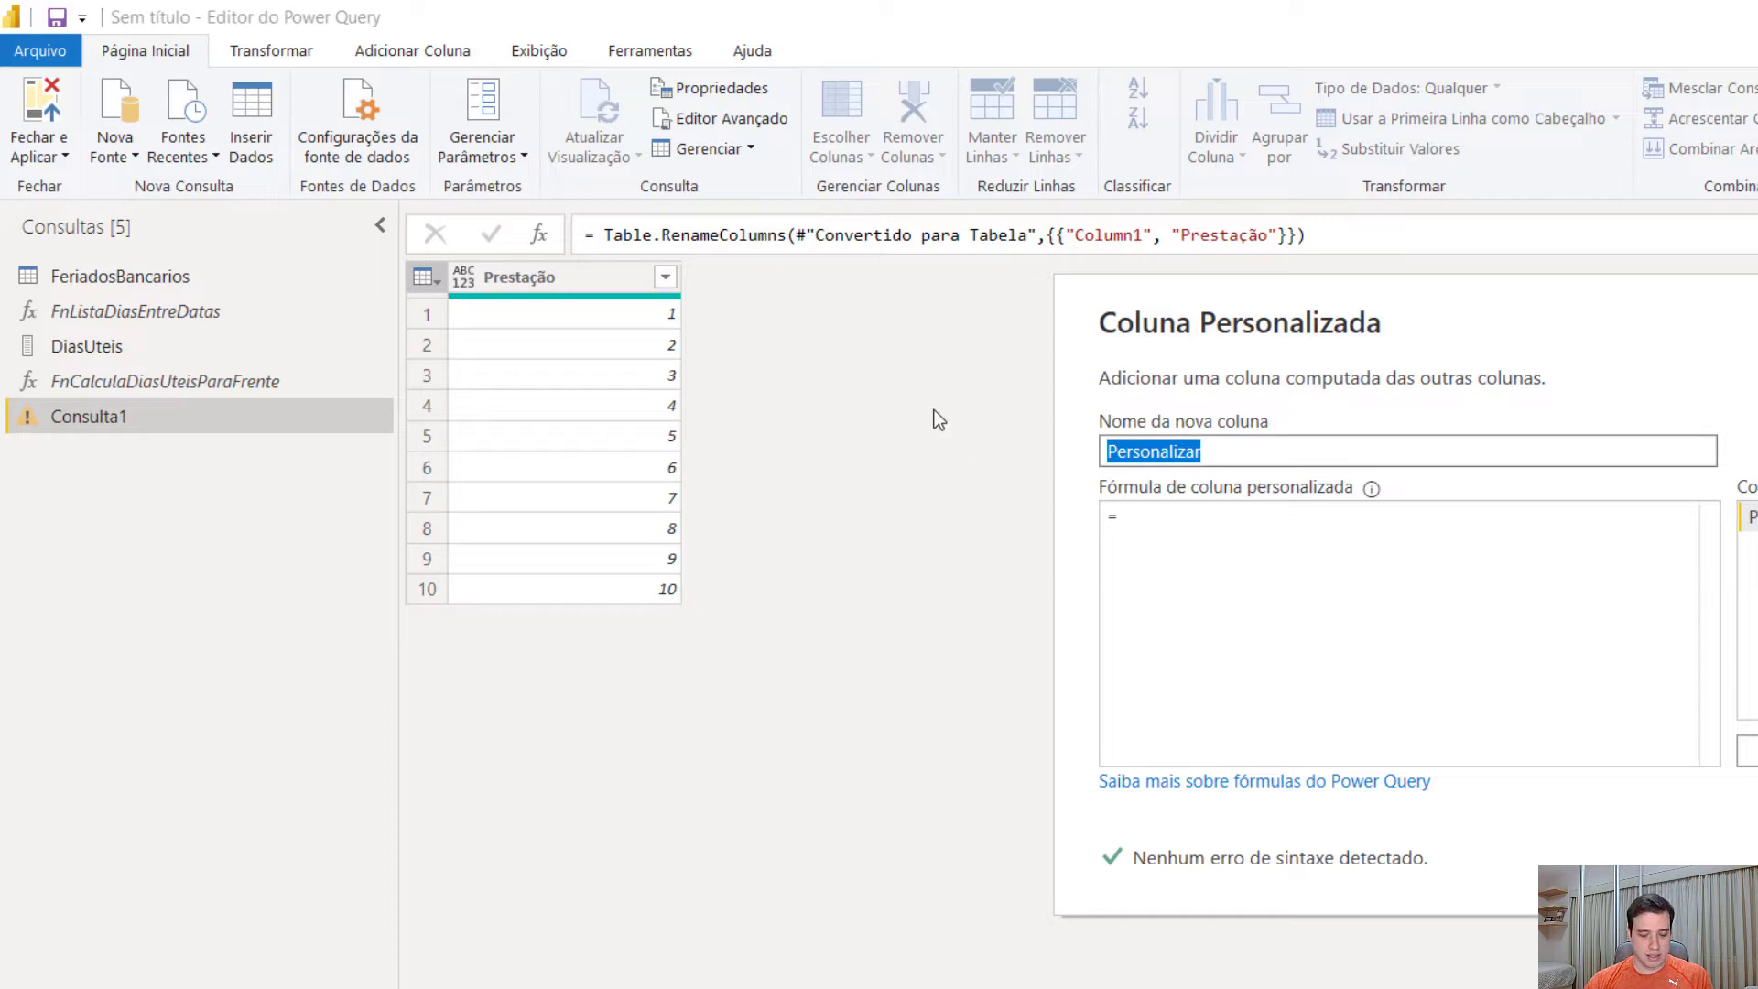
pyautogui.write('DataFere')
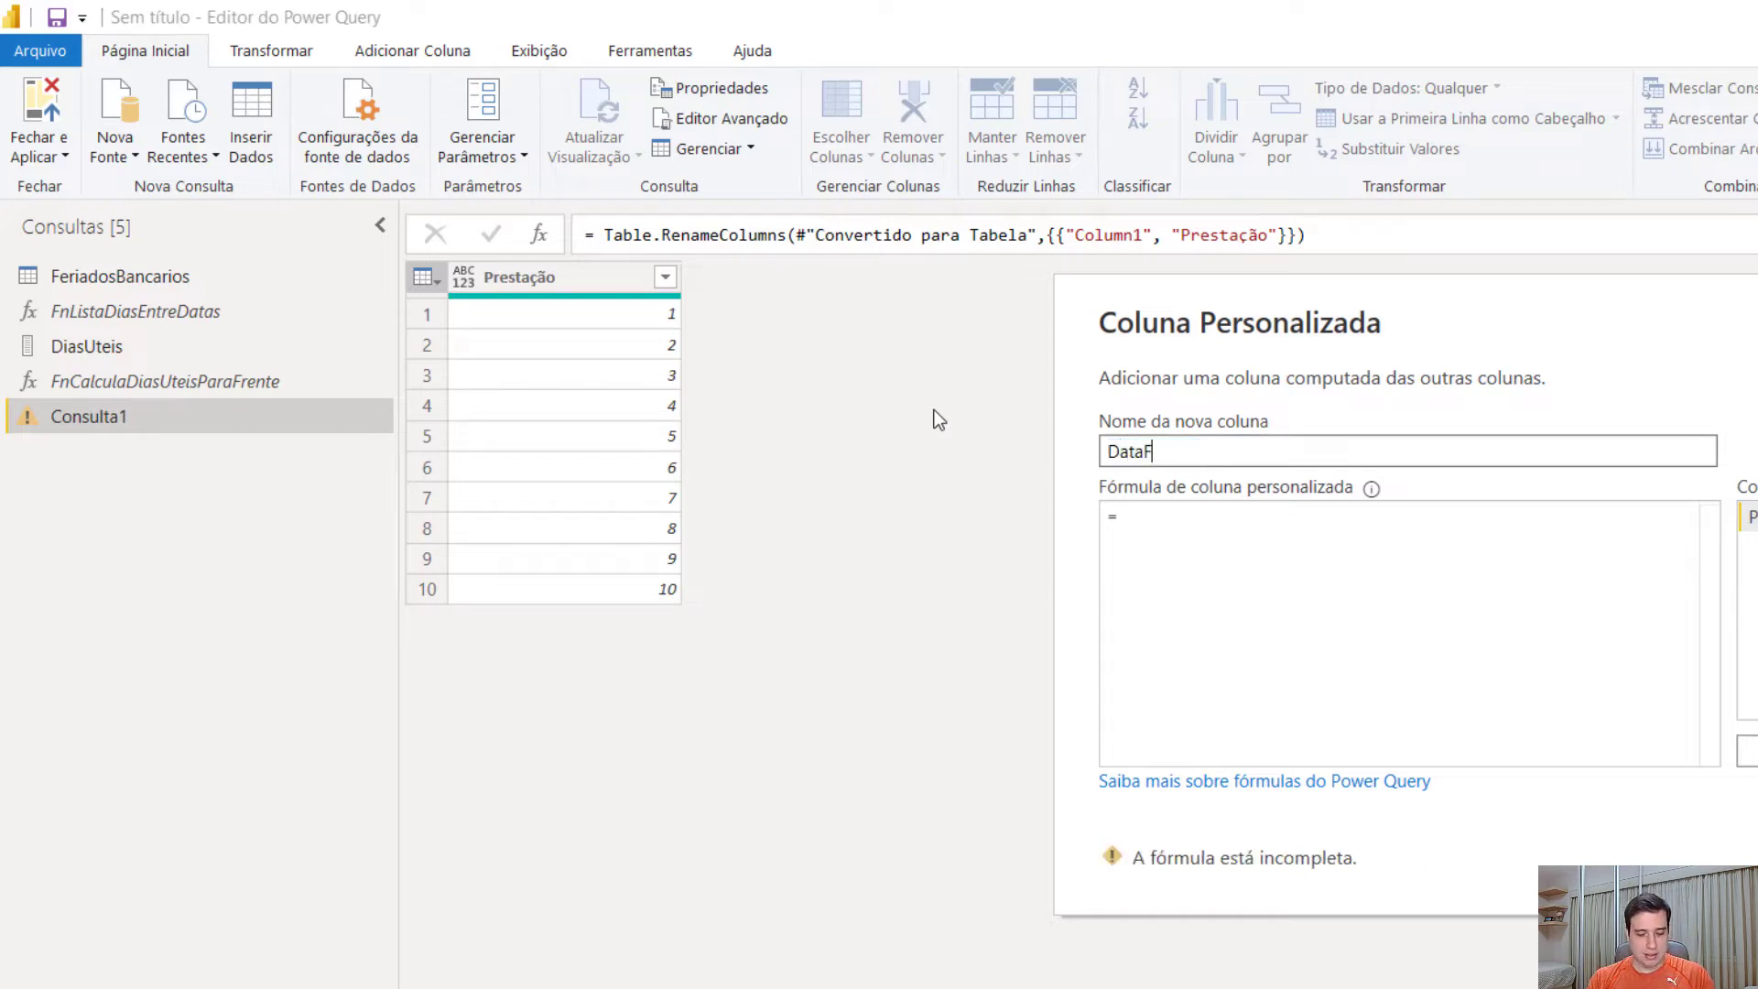
pyautogui.press('BackSpace')
pyautogui.press('BackSpace')
pyautogui.press('BackSpace')
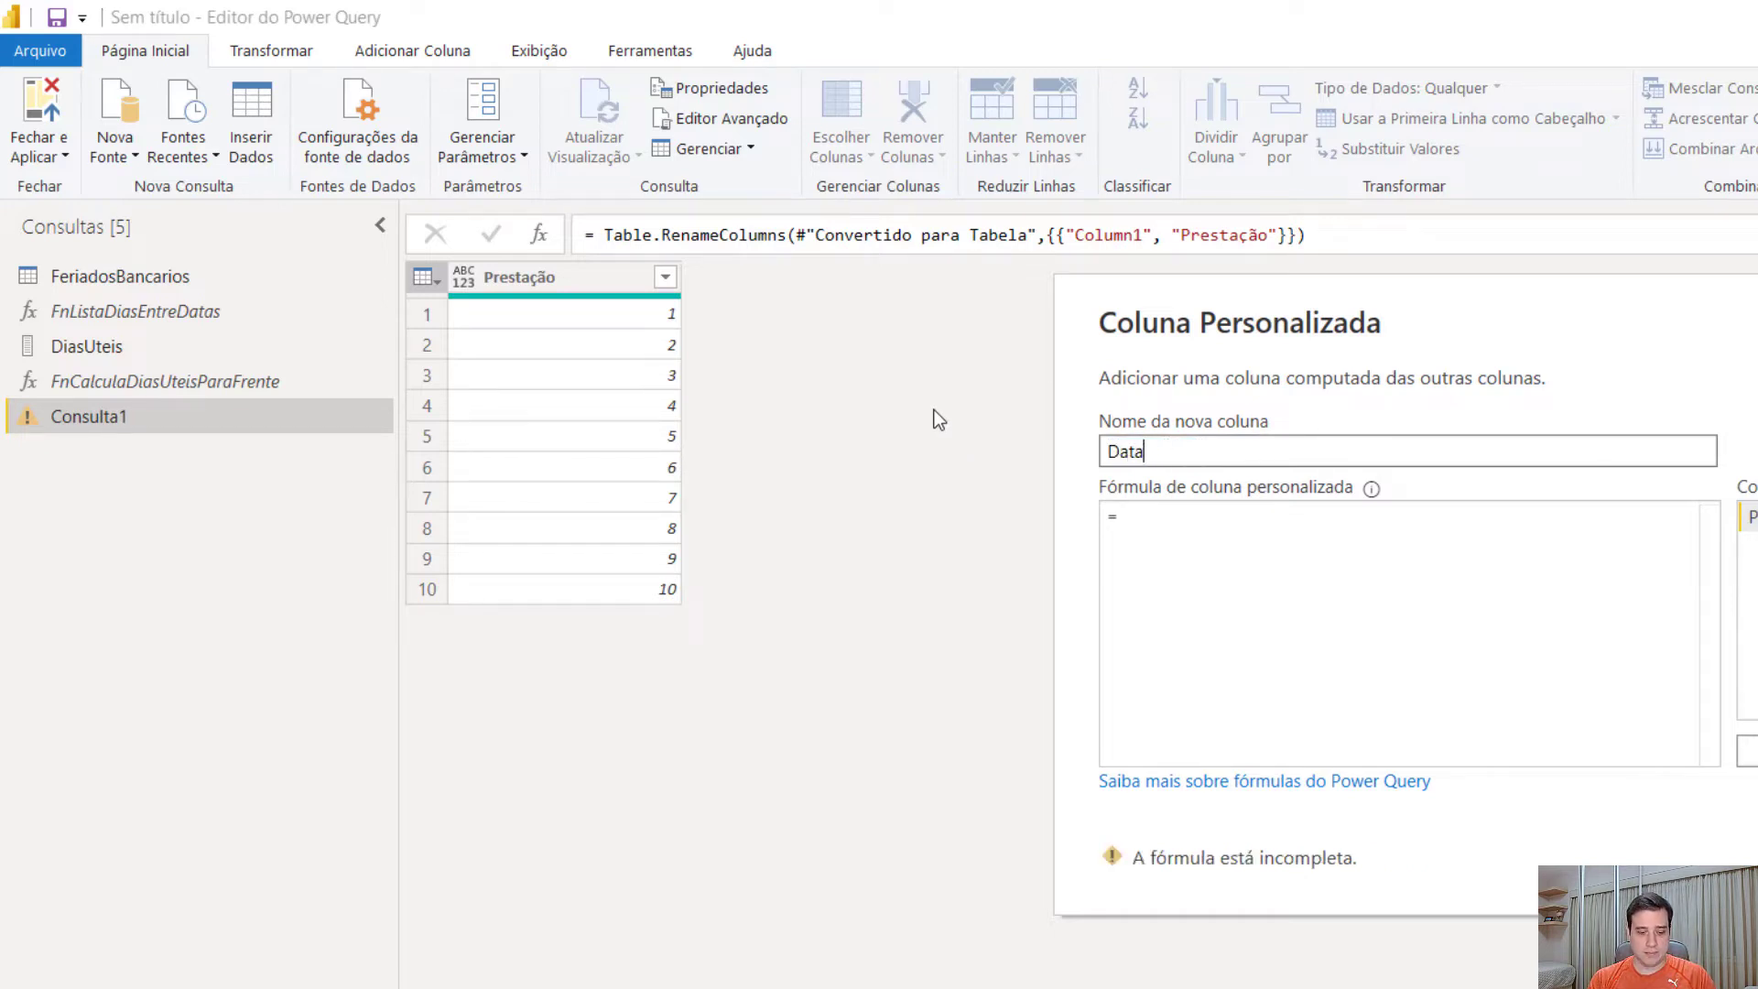
pyautogui.write('Referencia')
# Step: Define the custom column's formula as Date.AddMonths(#date(2022,3,10),[Prestação]) and add the column
pyautogui.click(1195, 517)
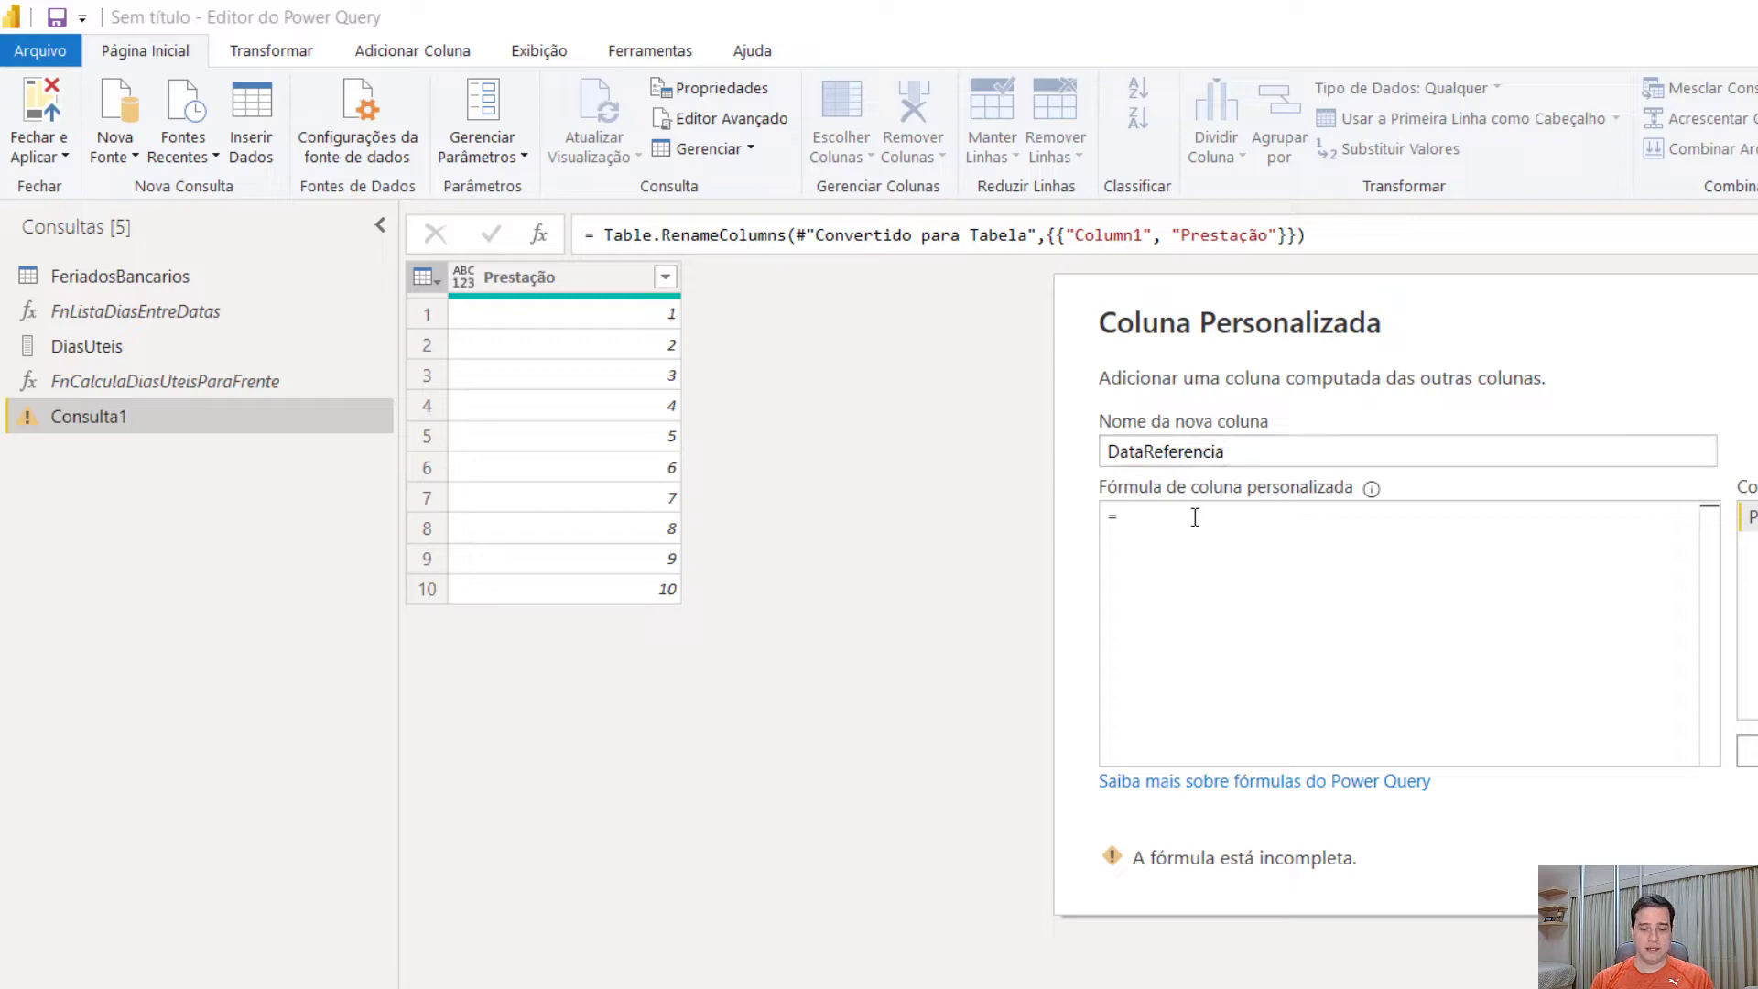
pyautogui.write('Date.')
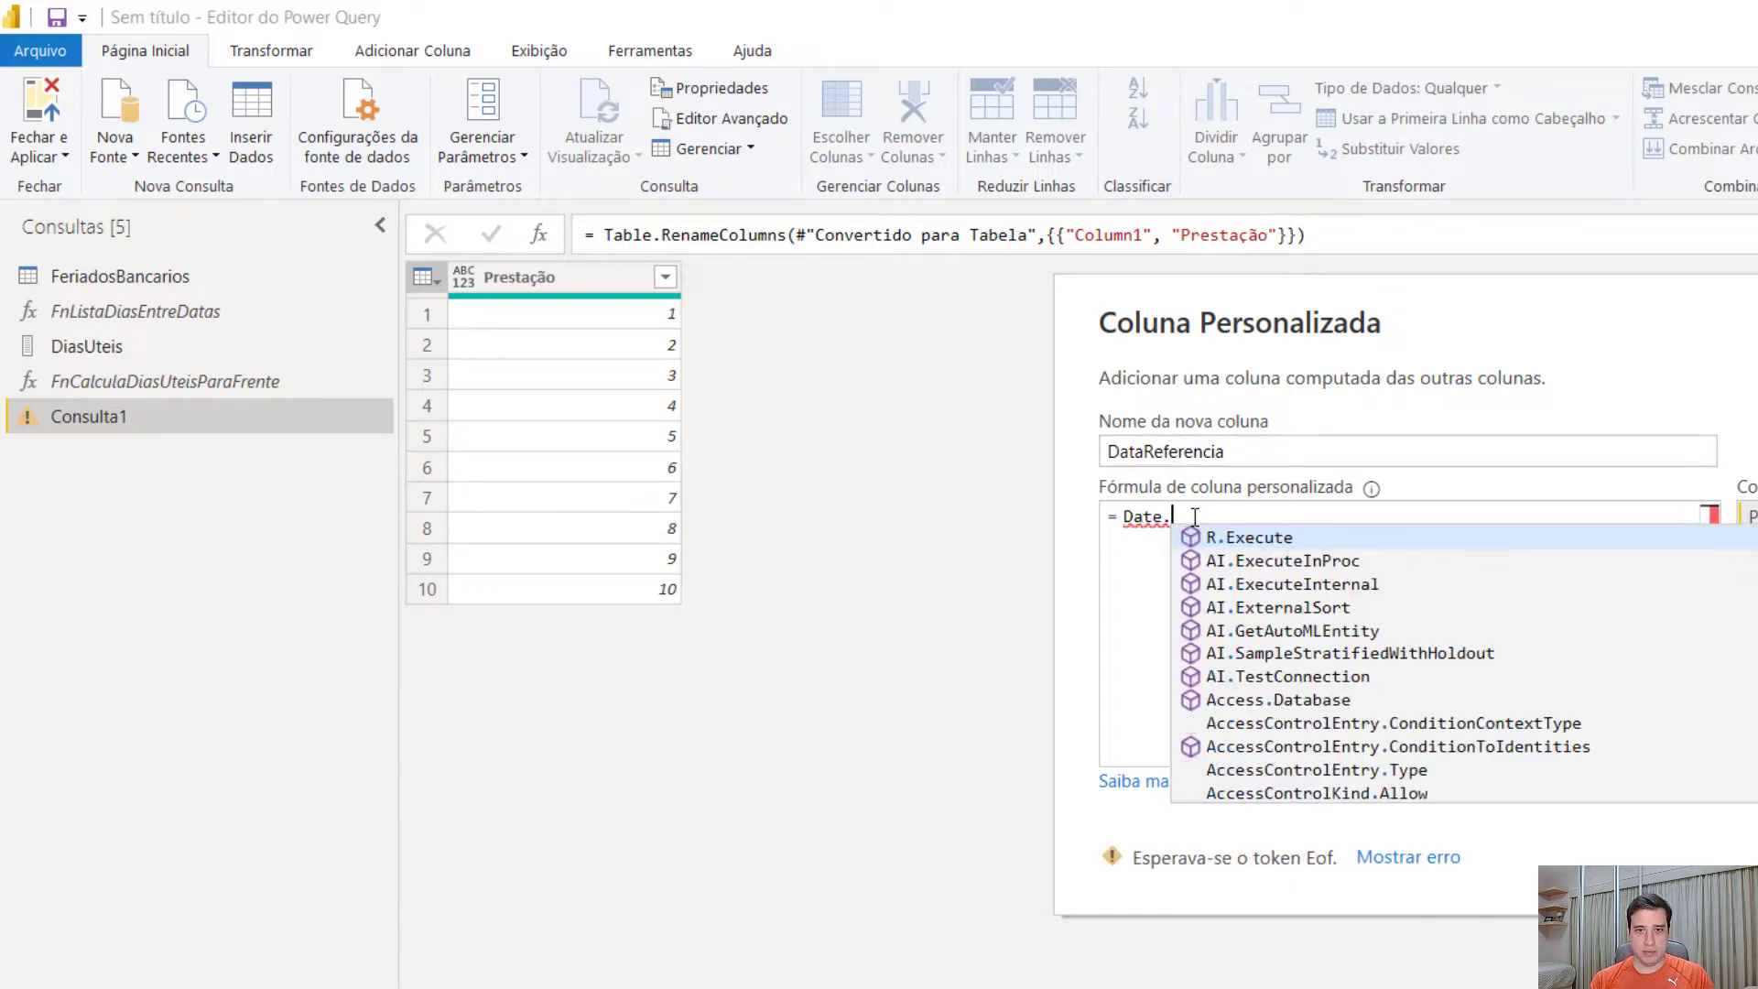
pyautogui.write('AddMon')
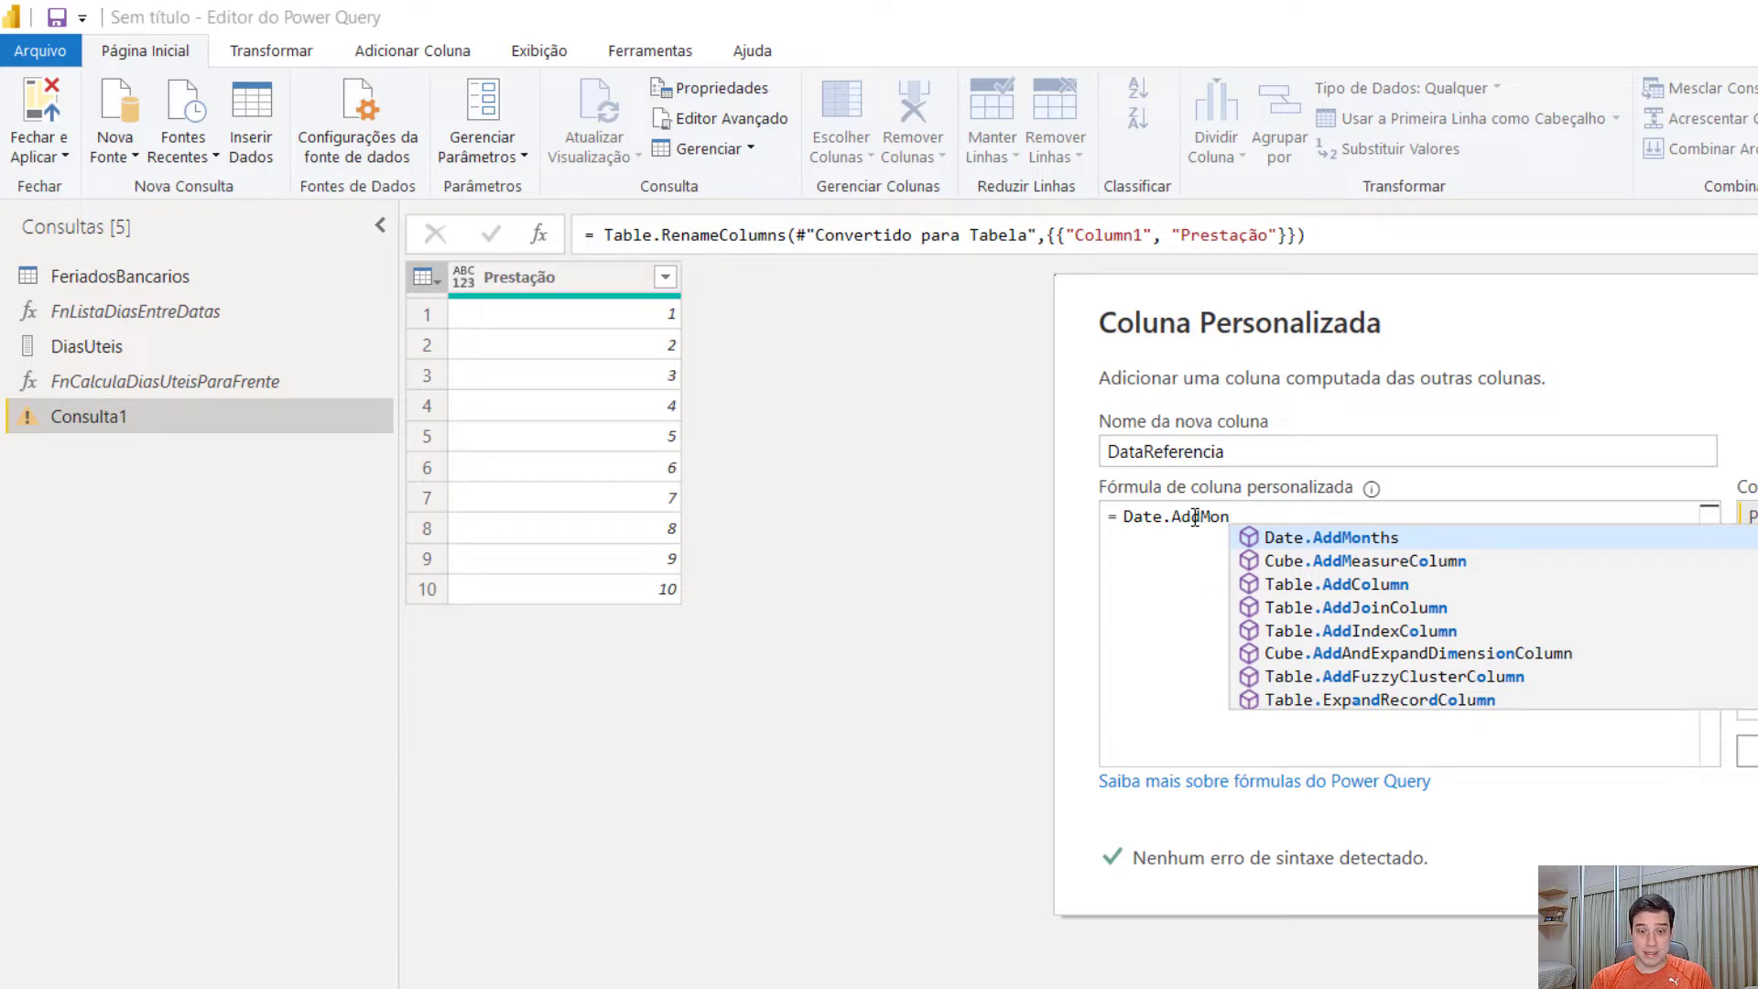
pyautogui.write('ths')
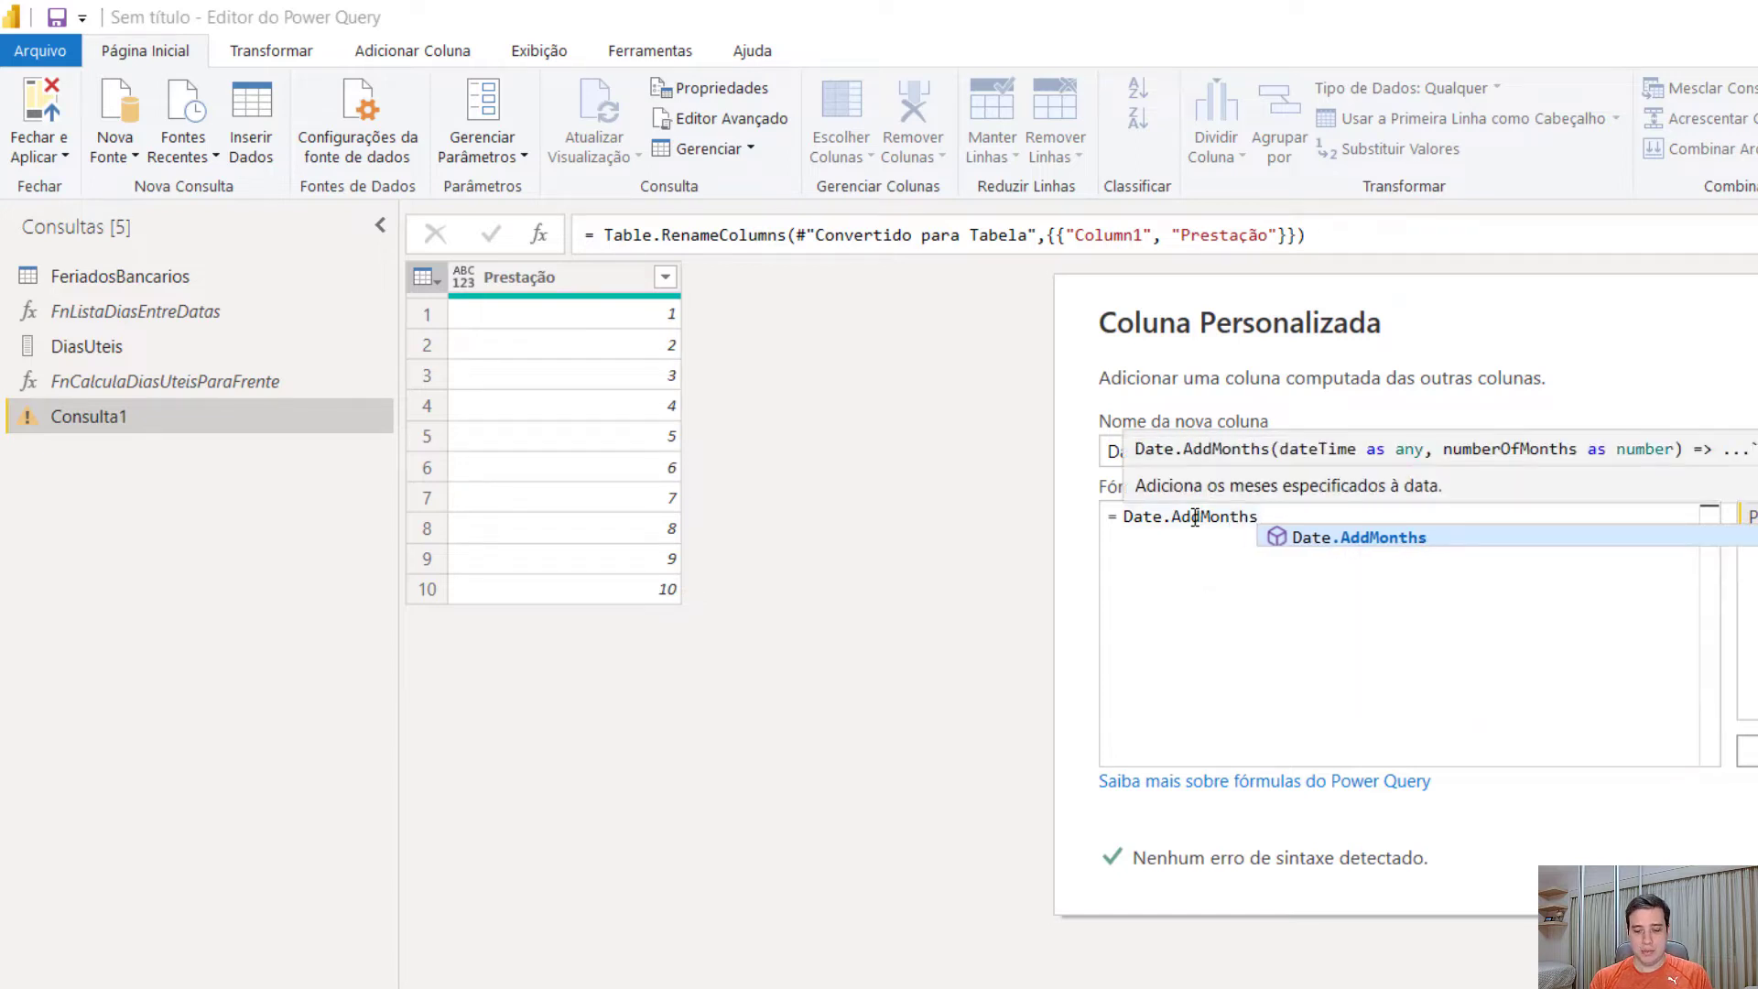
pyautogui.write('(')
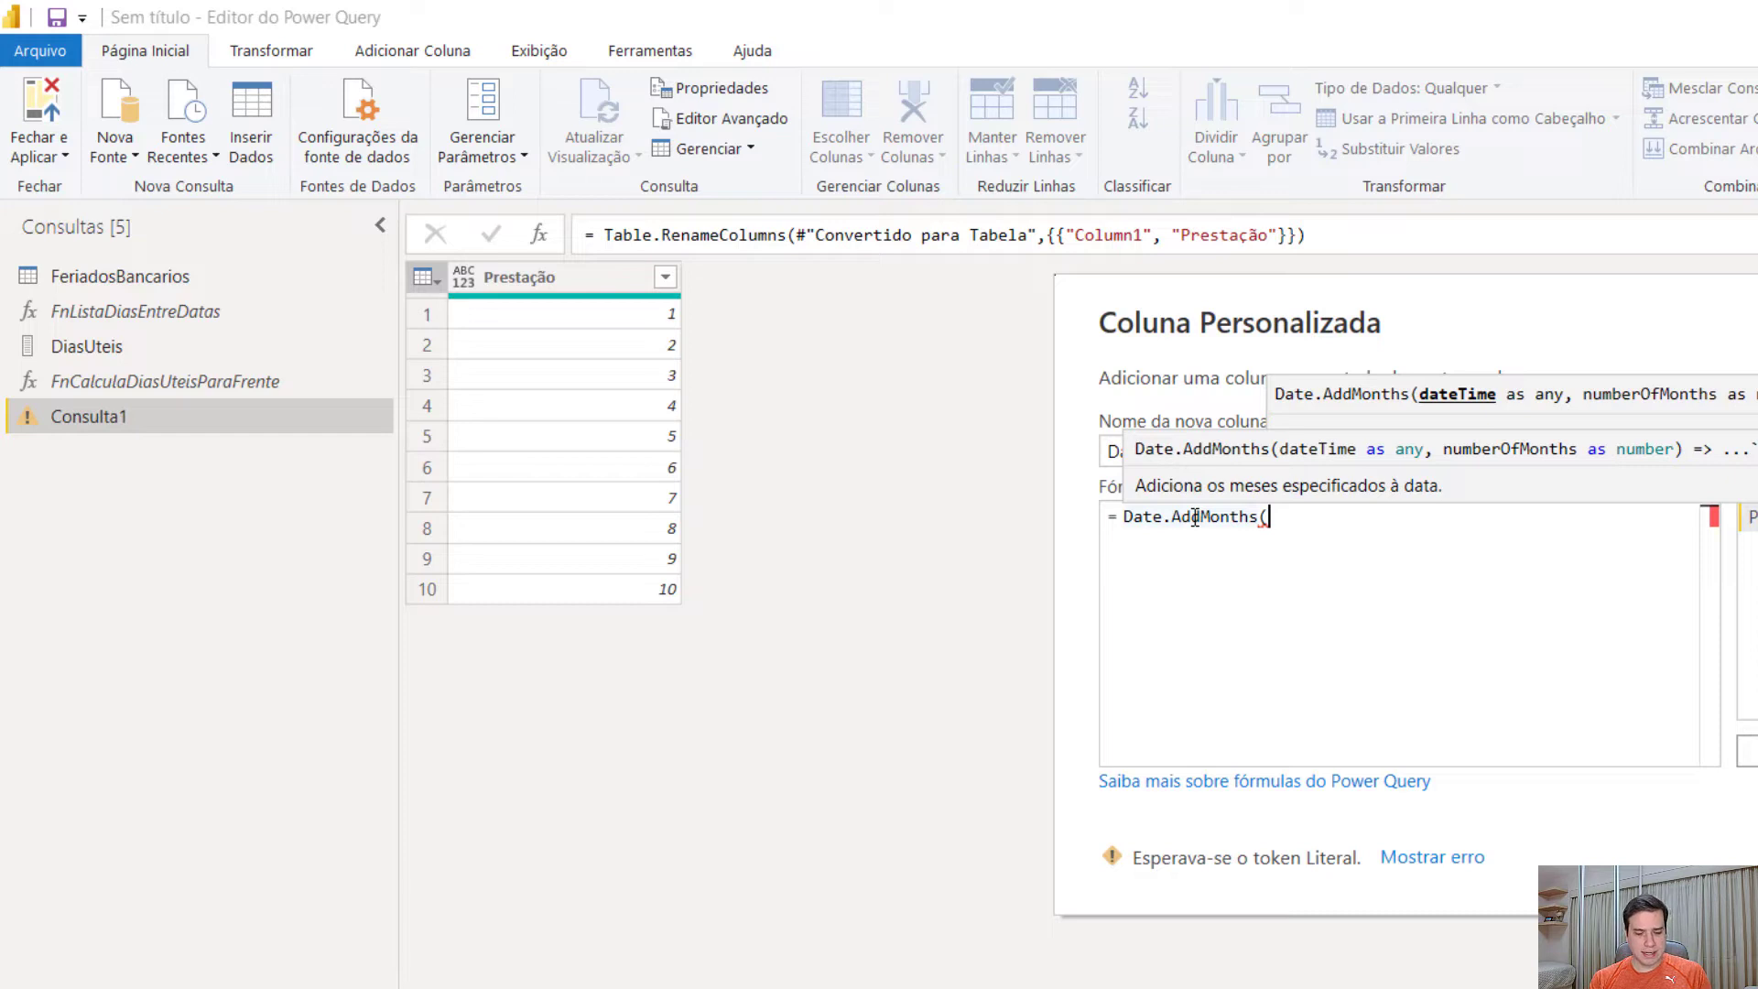
pyautogui.write('#')
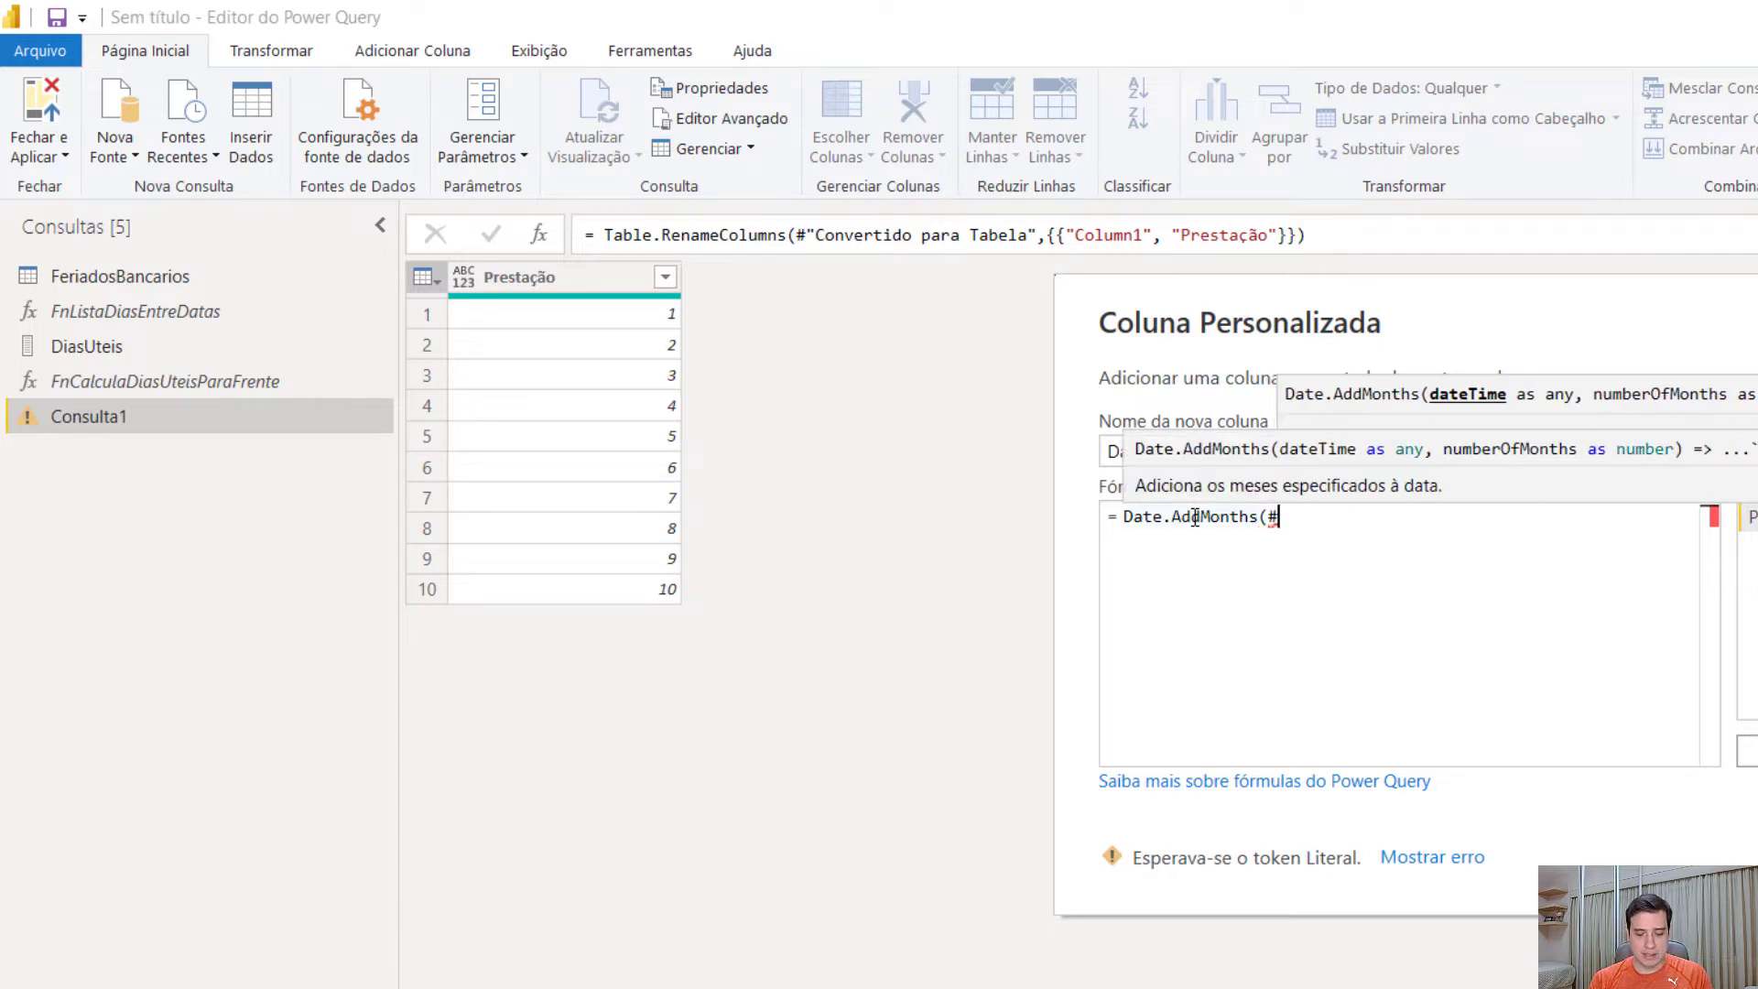
pyautogui.write('date')
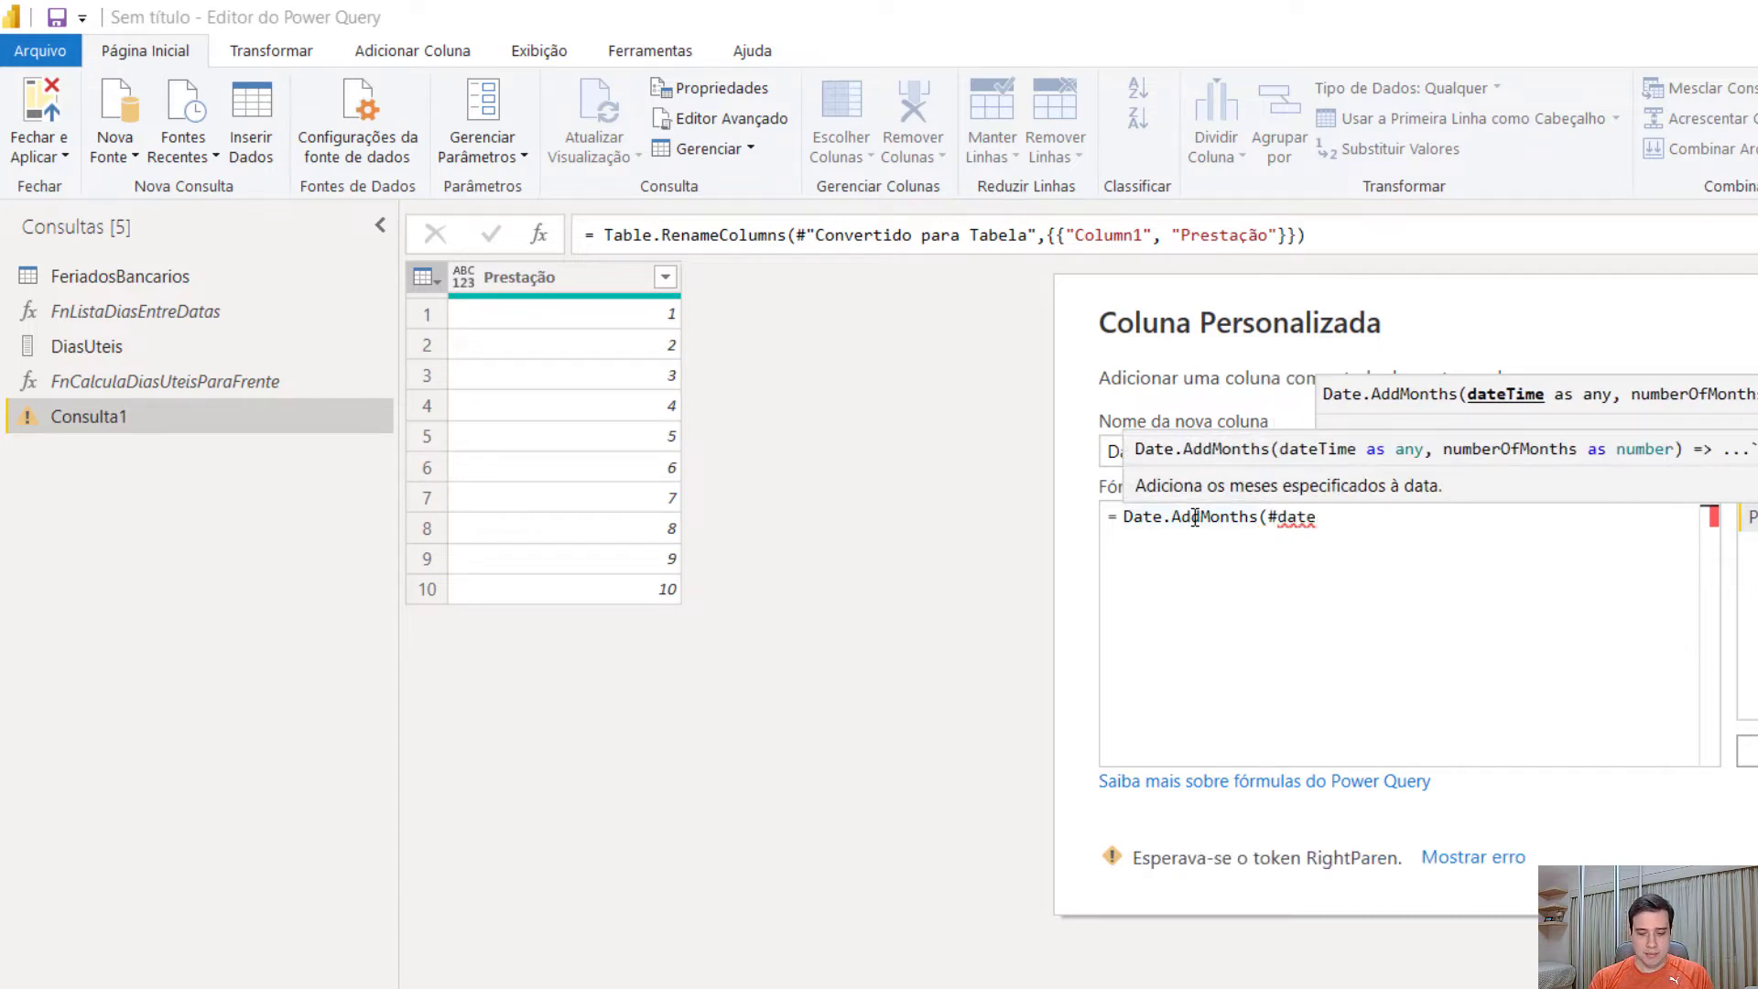
pyautogui.write('(2022,')
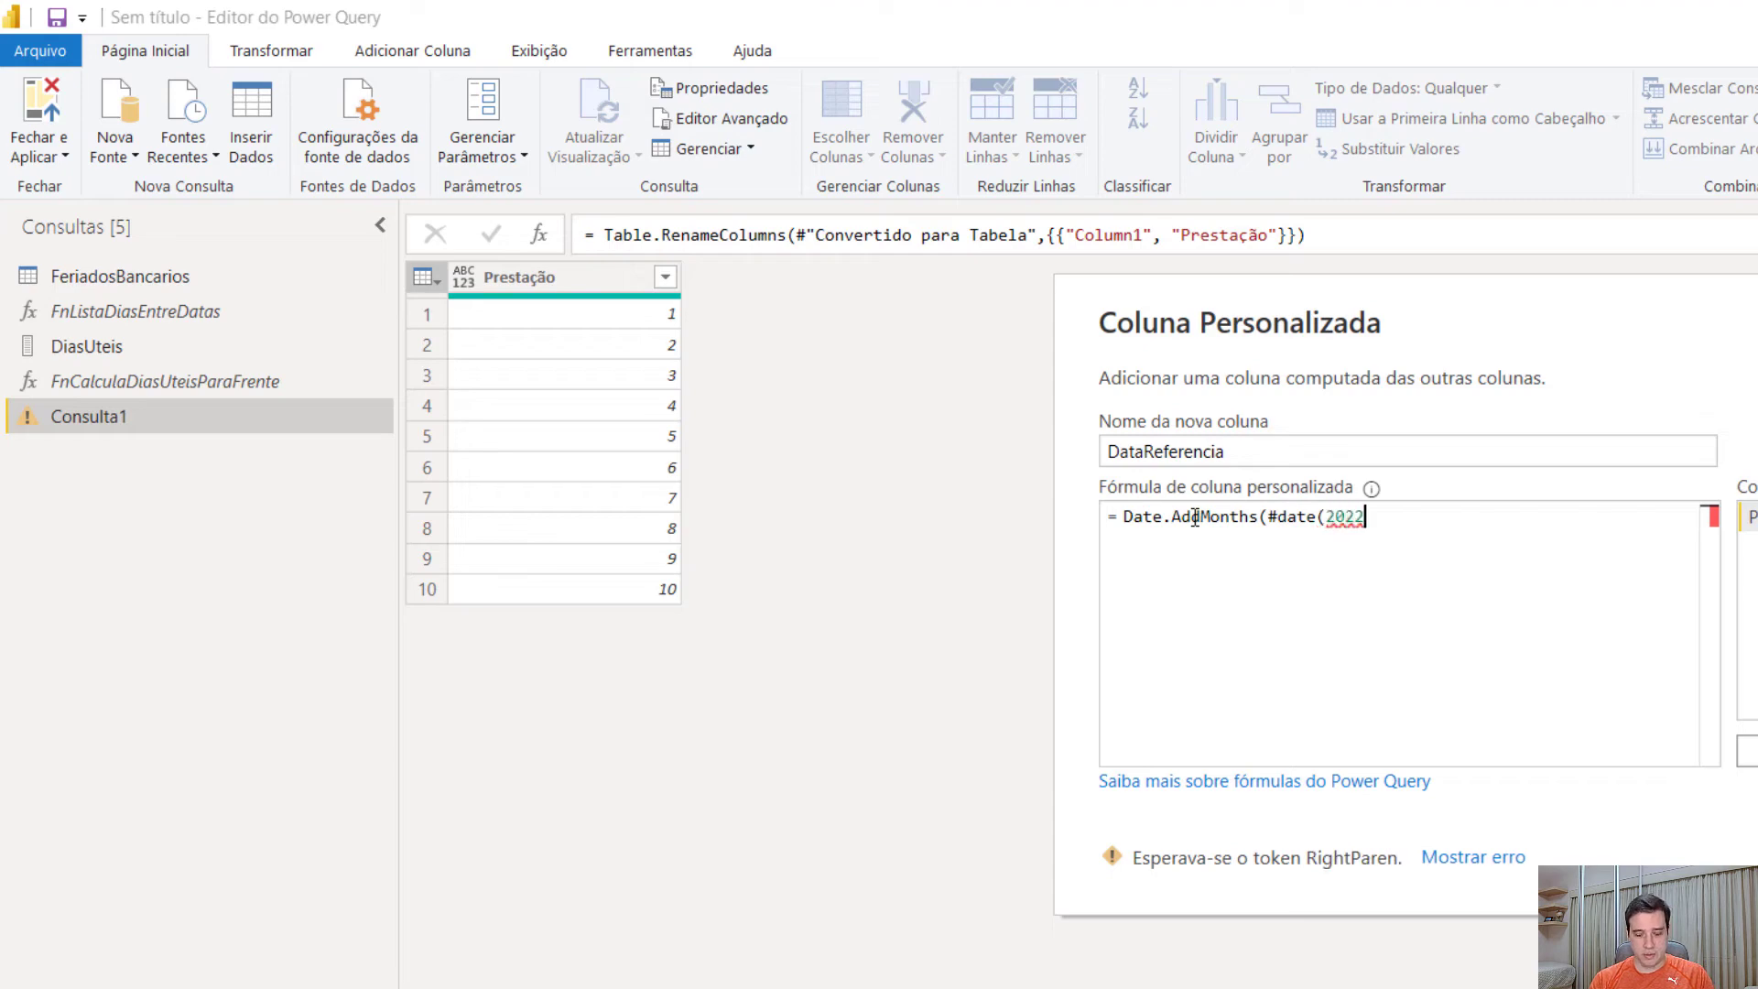
pyautogui.write('3,2)')
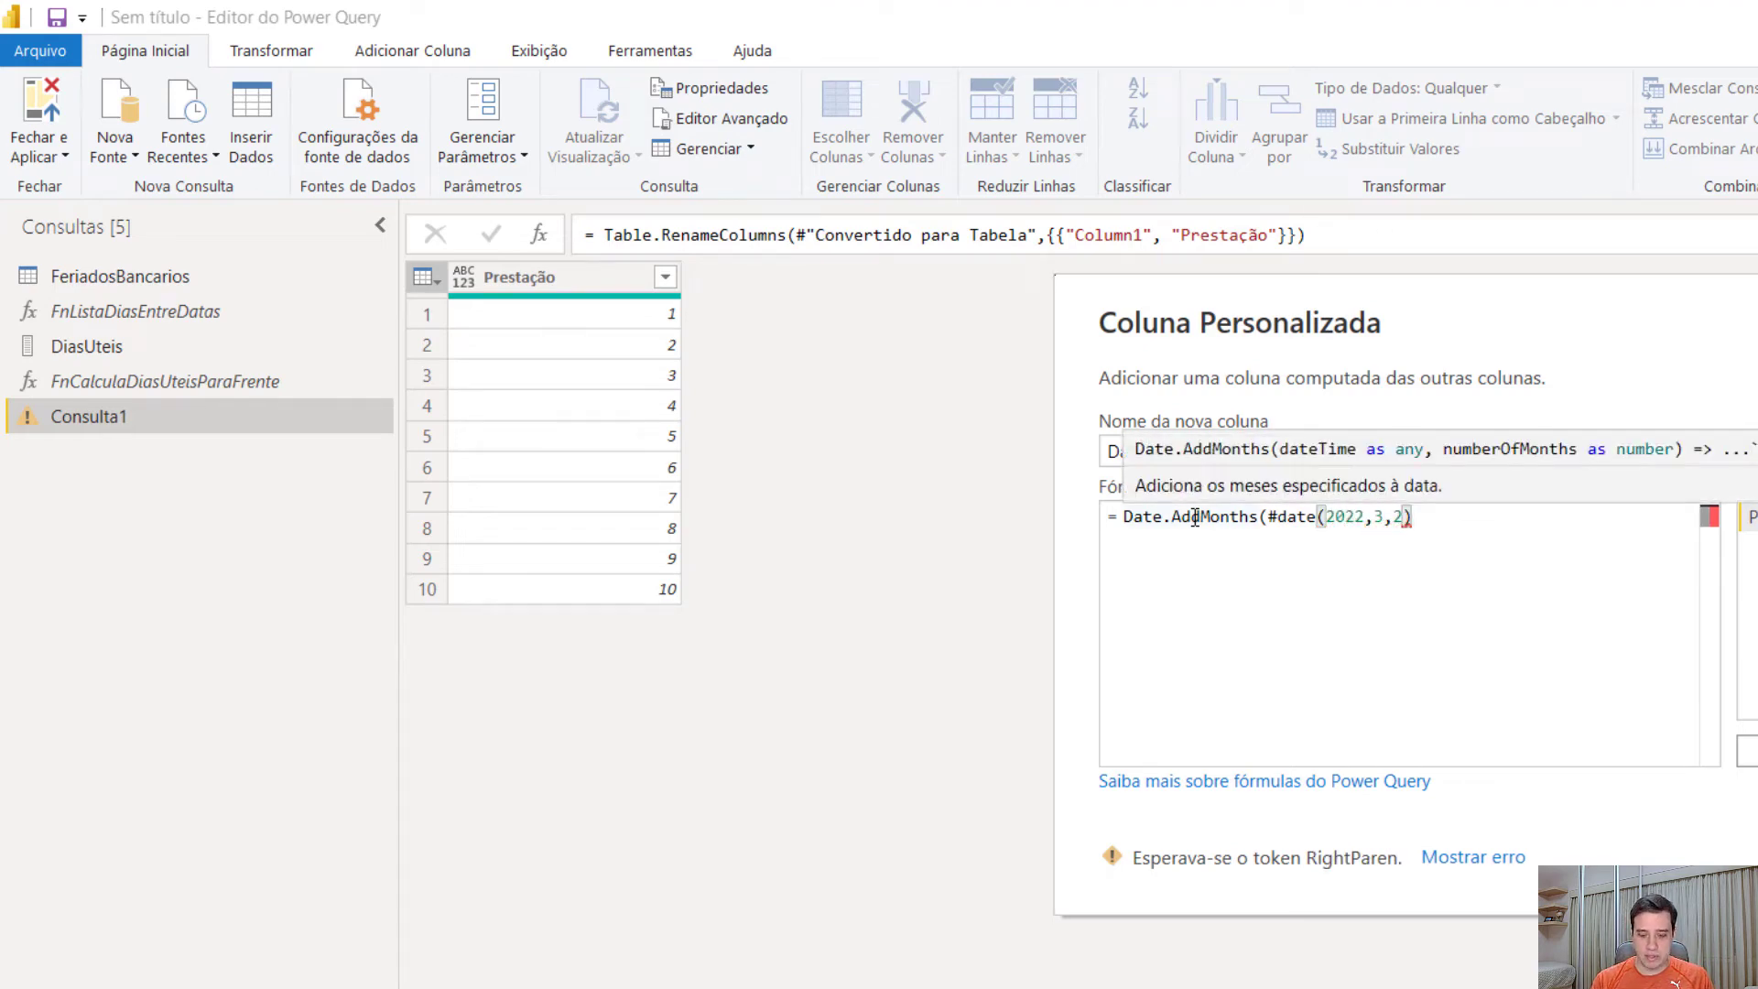
pyautogui.write(',')
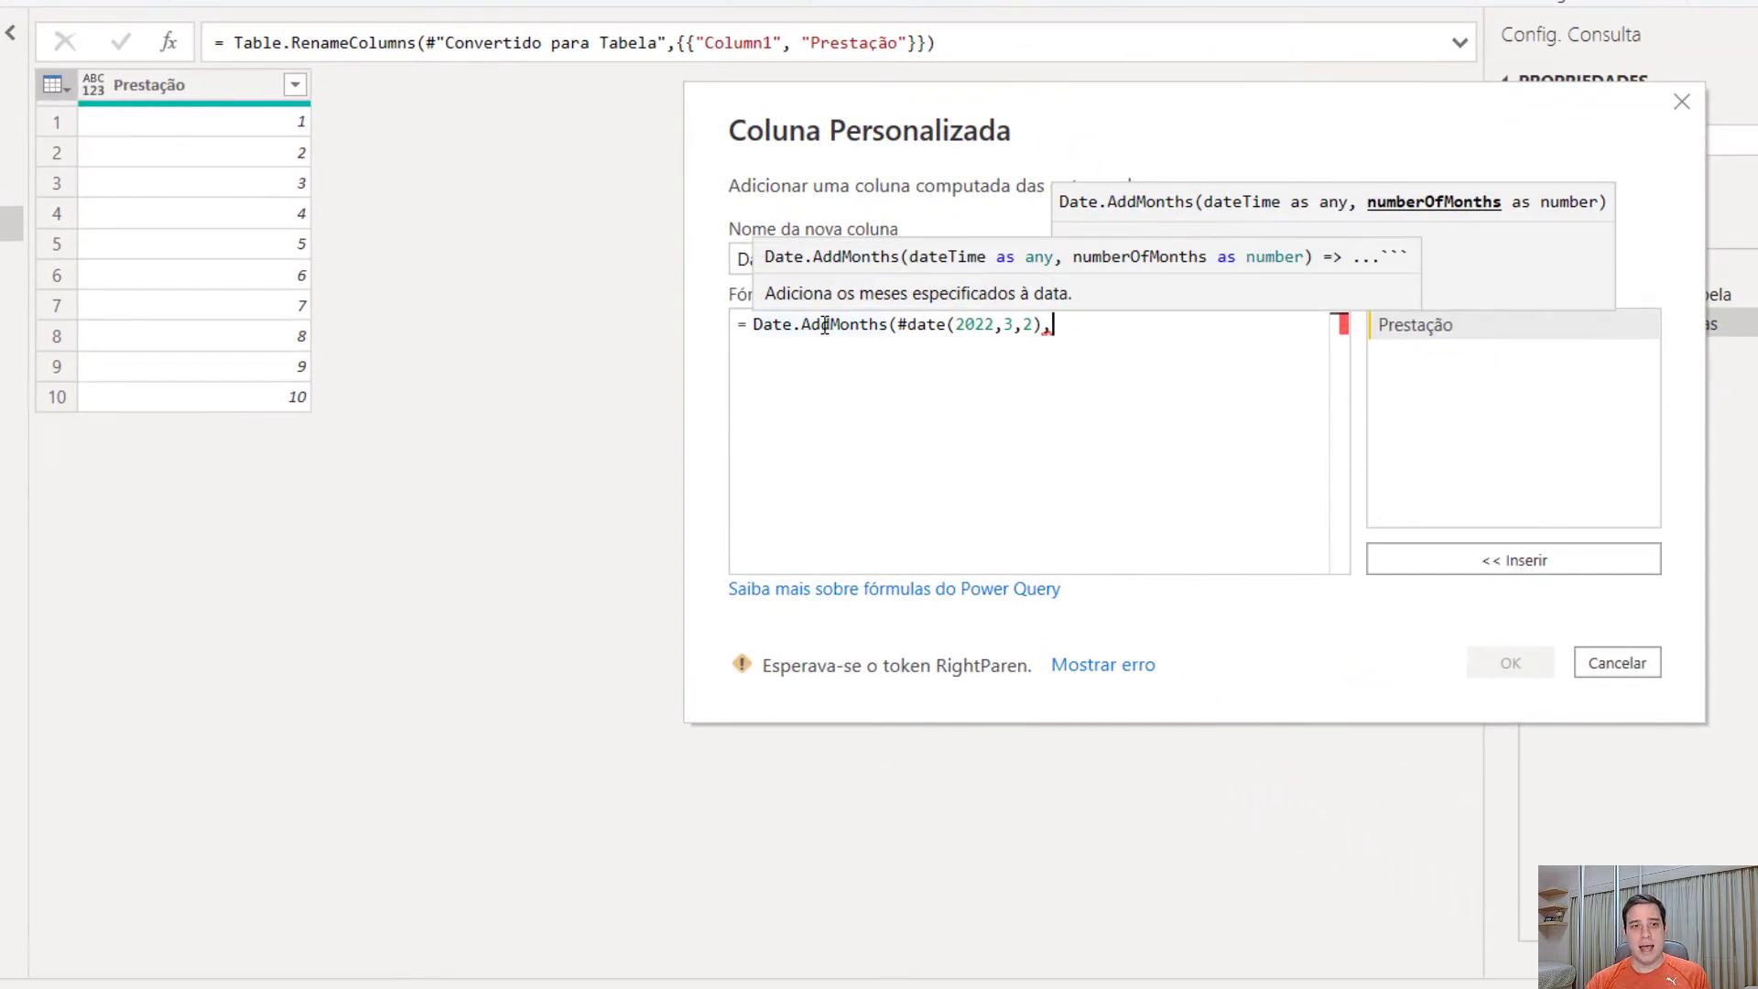
pyautogui.doubleClick(1431, 322)
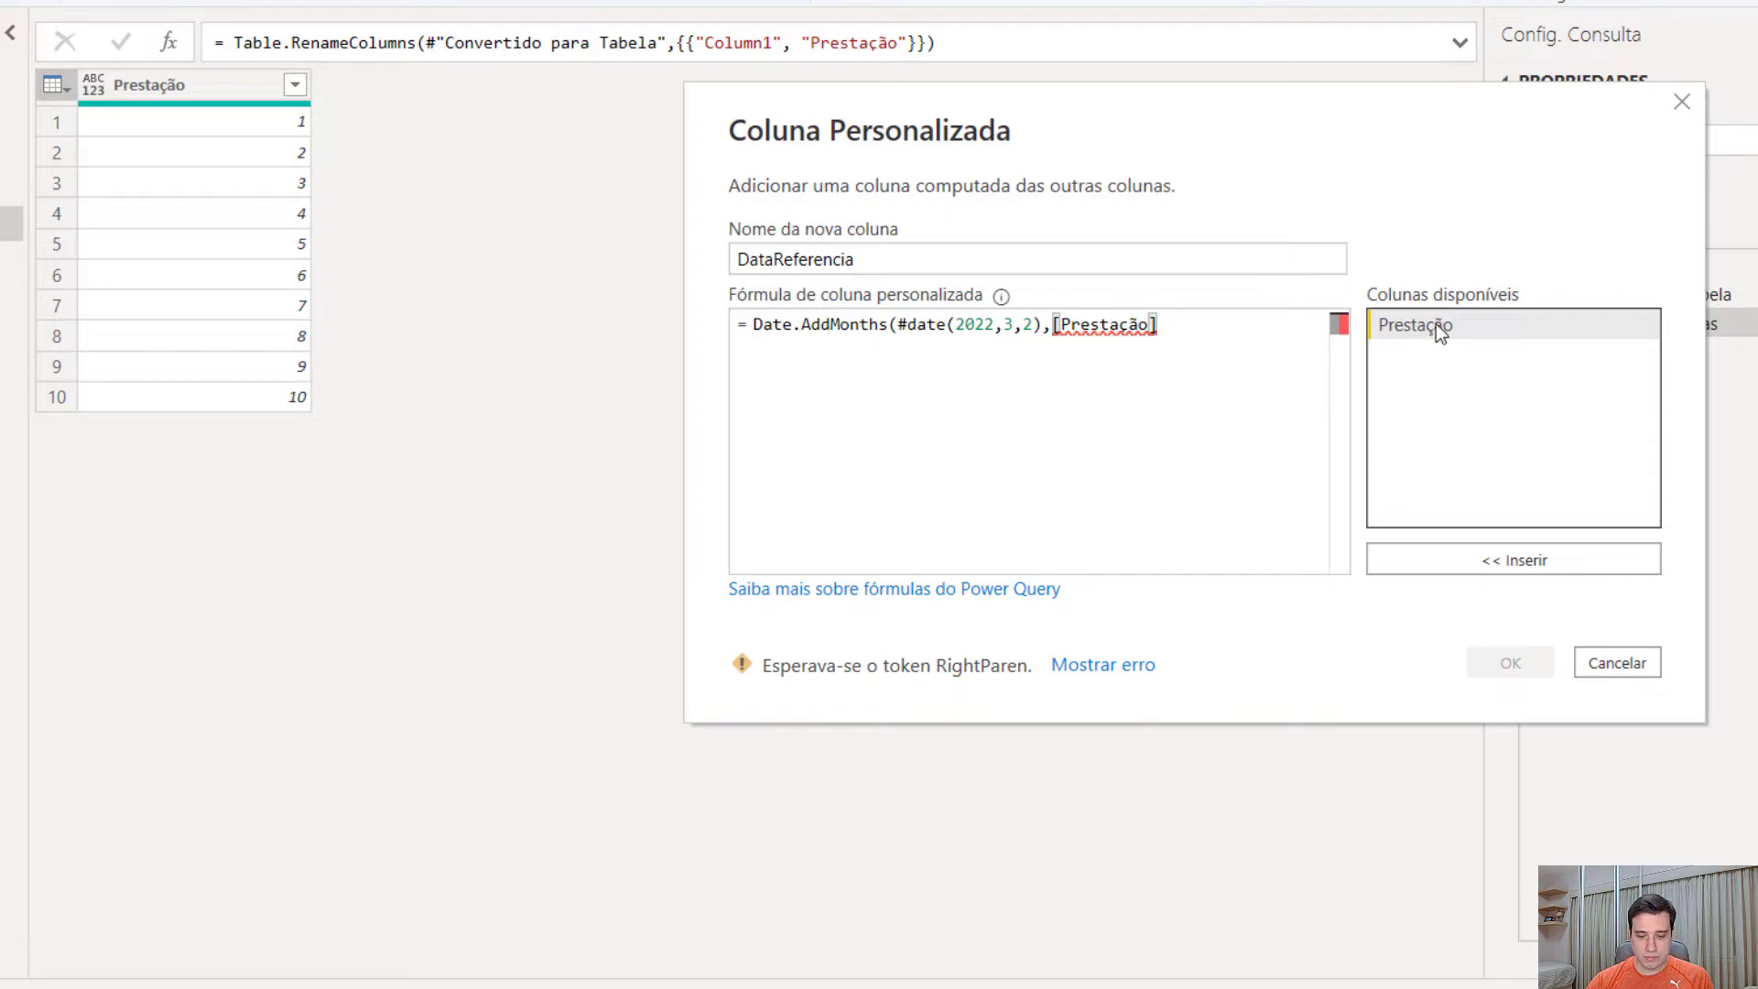
pyautogui.write(')')
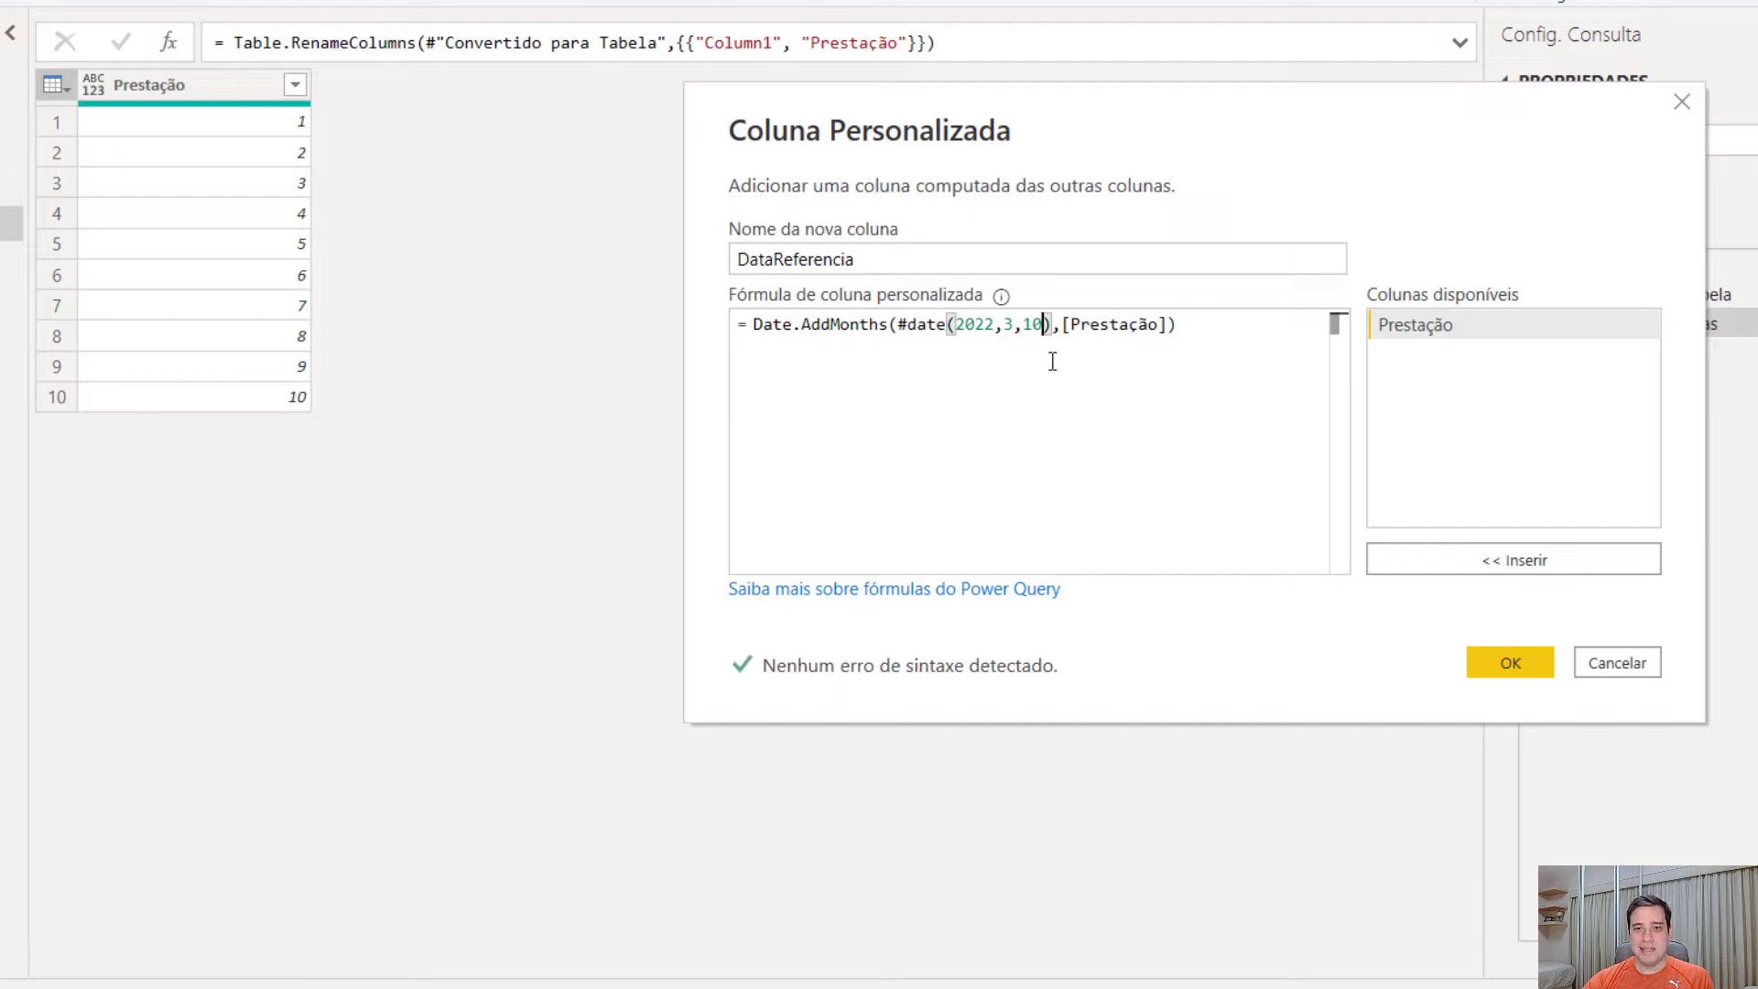
pyautogui.click(1500, 659)
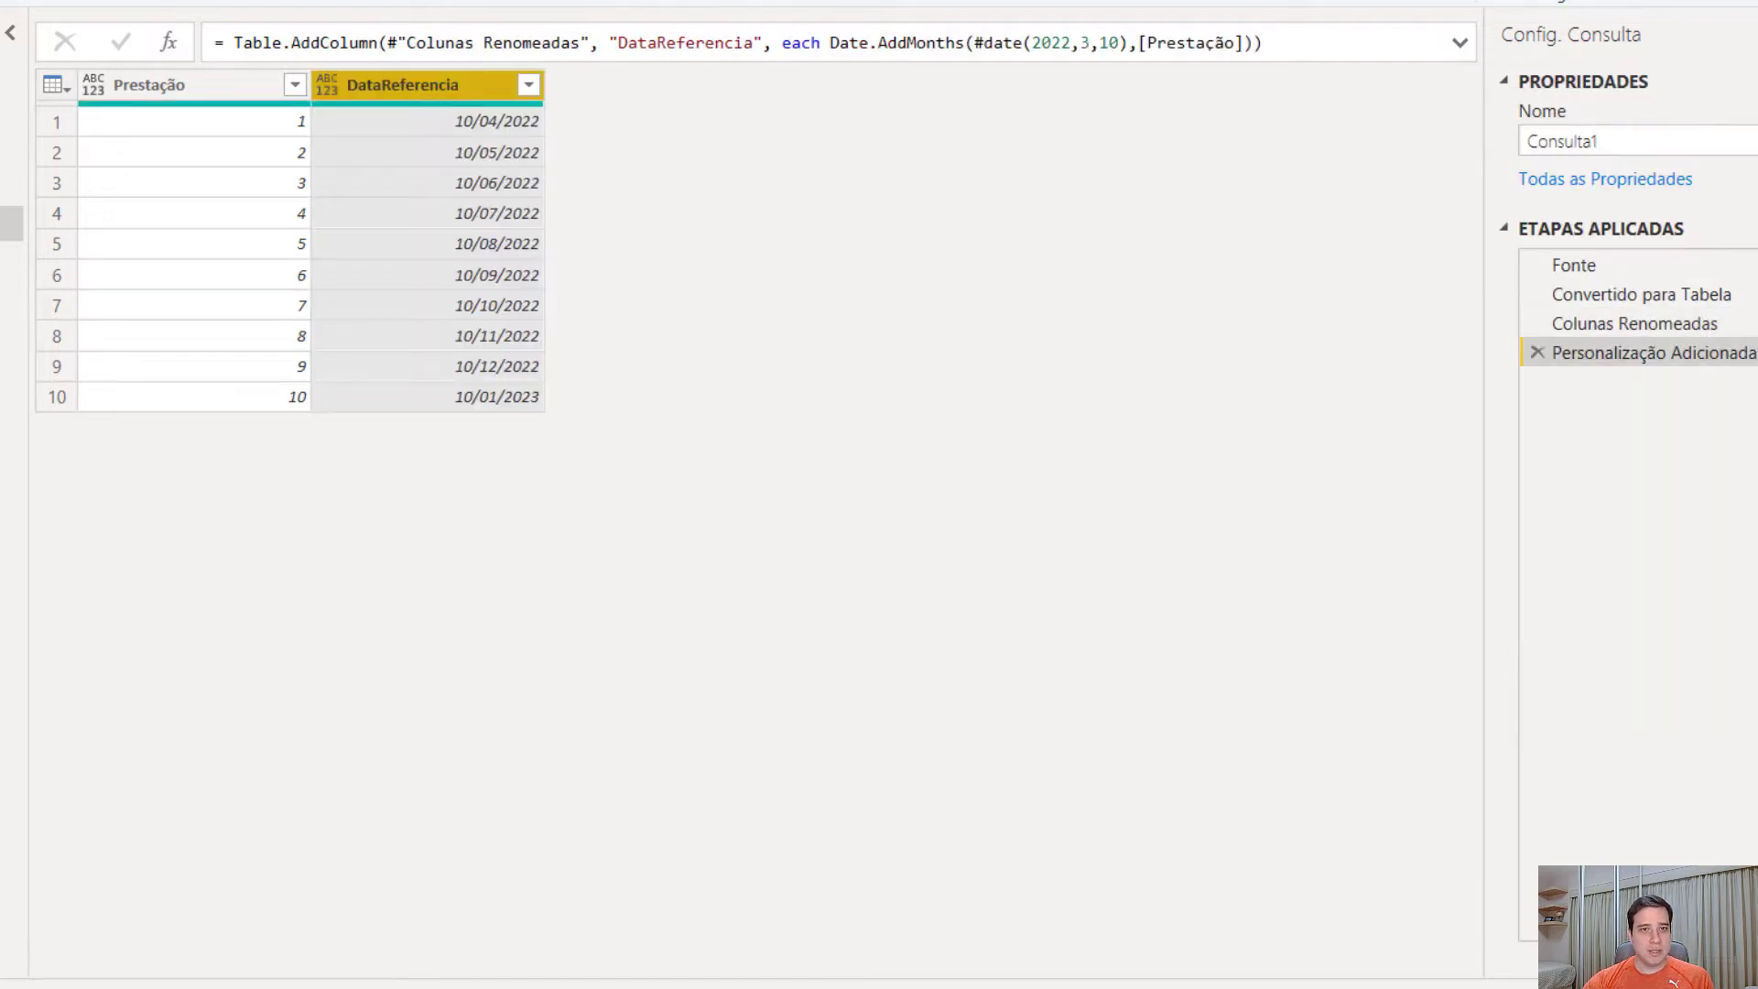
# Step: Add type date as the column type argument in the DataReferencia column's Table.AddColumn formula
pyautogui.click(1304, 42)
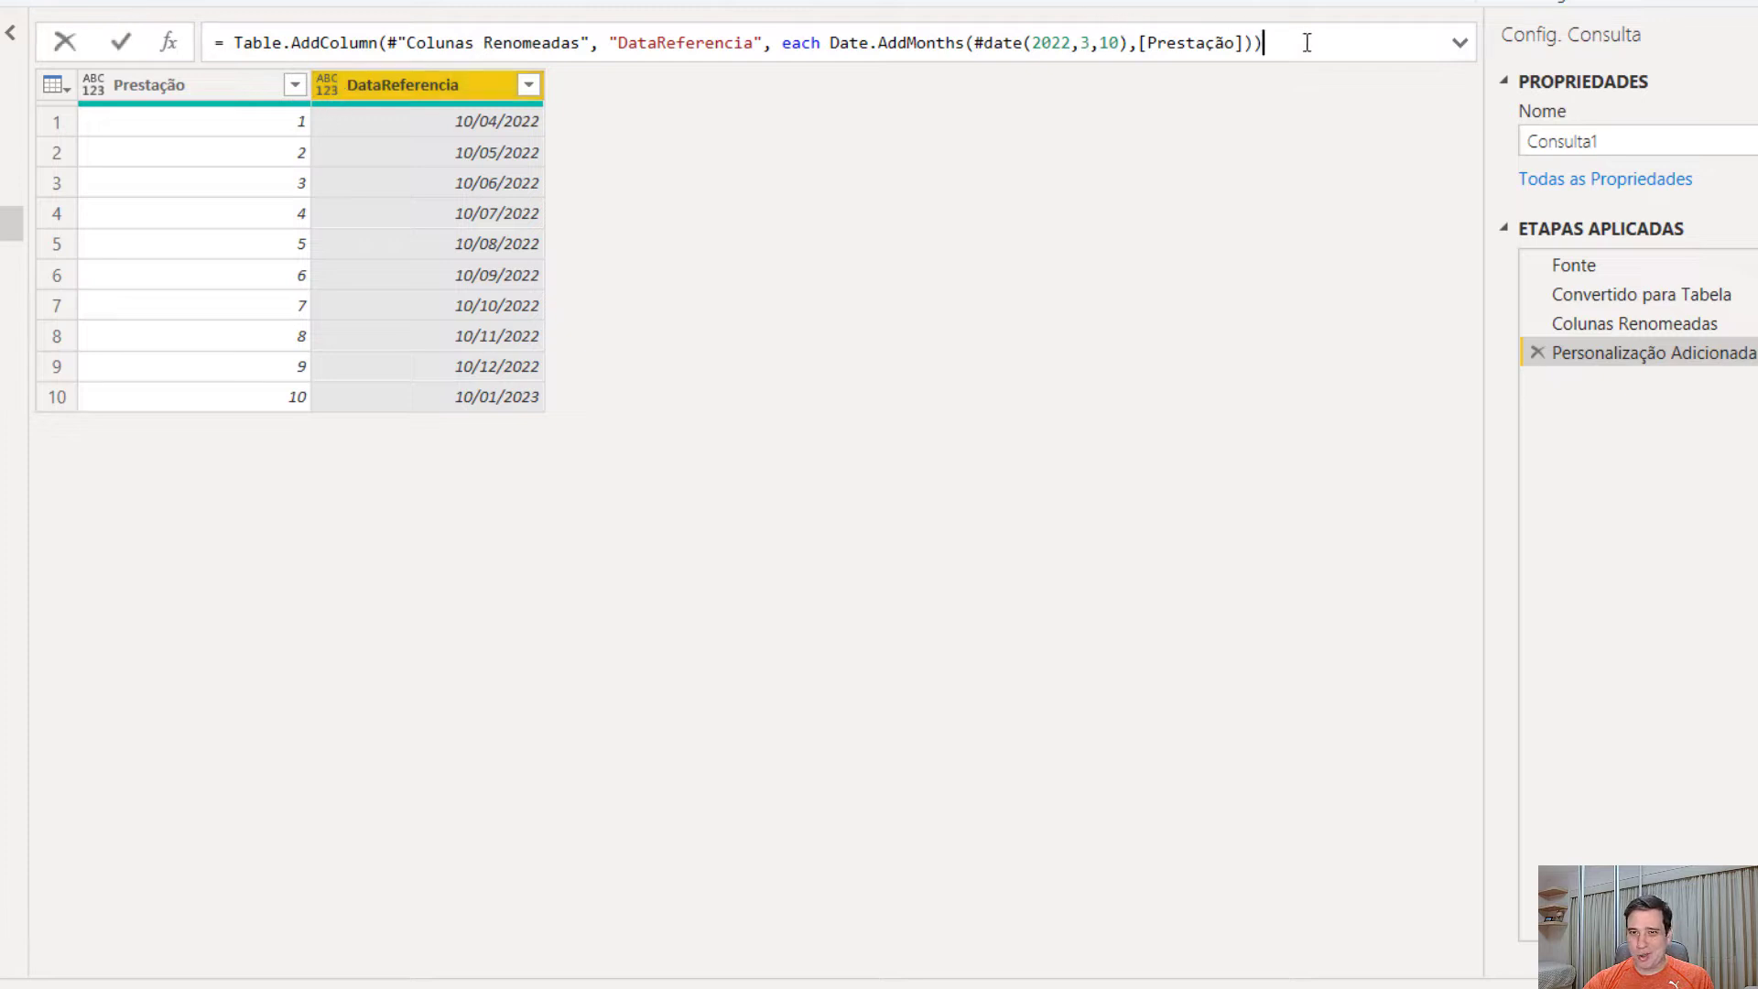
pyautogui.press('Left')
pyautogui.write(', ')
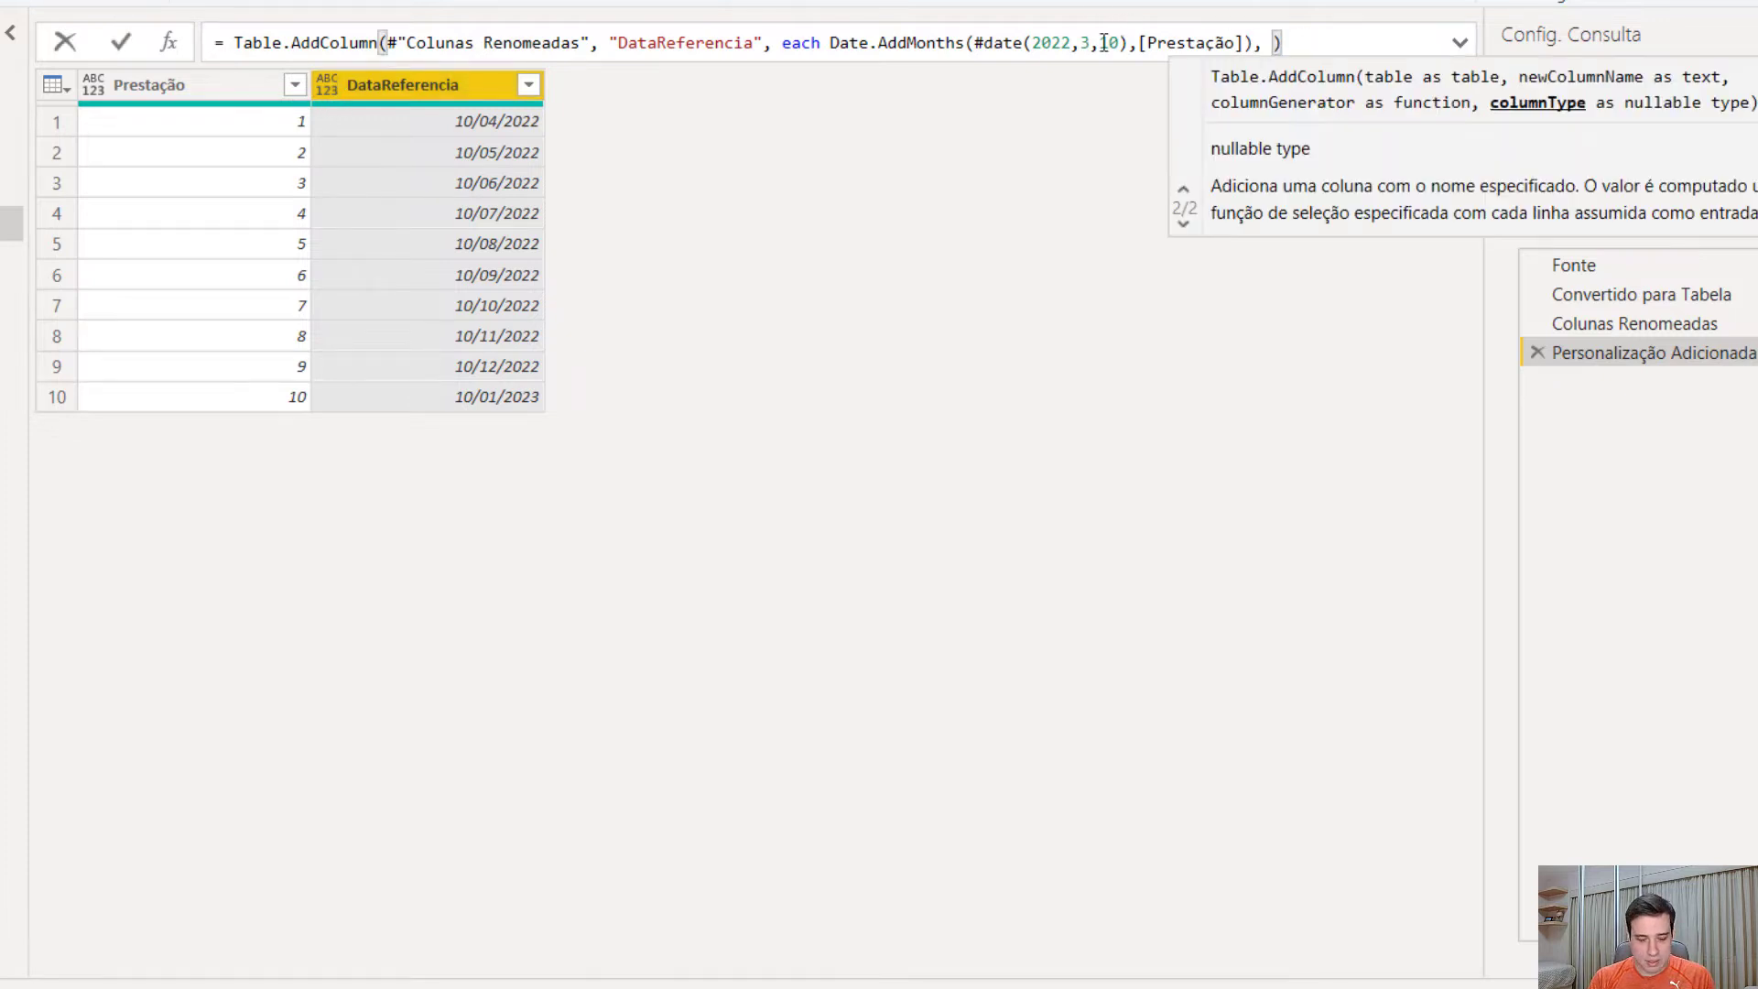
pyautogui.write('tyep de')
pyautogui.write('ate')
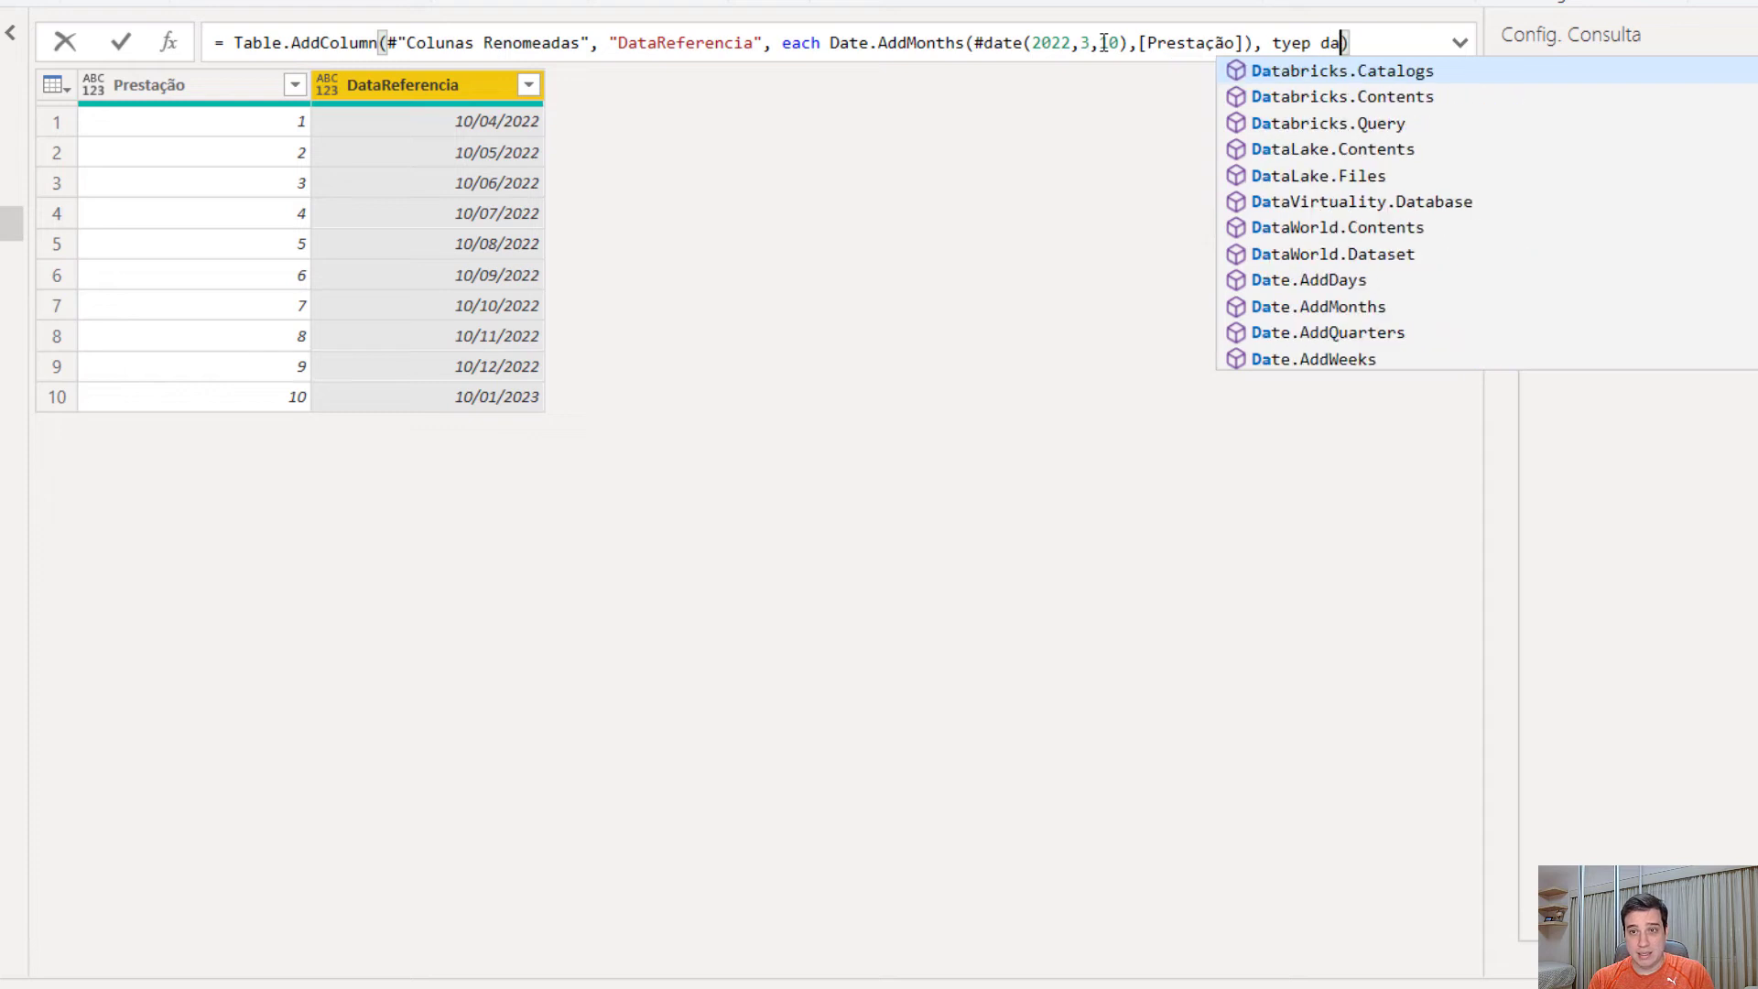
pyautogui.click(1301, 42)
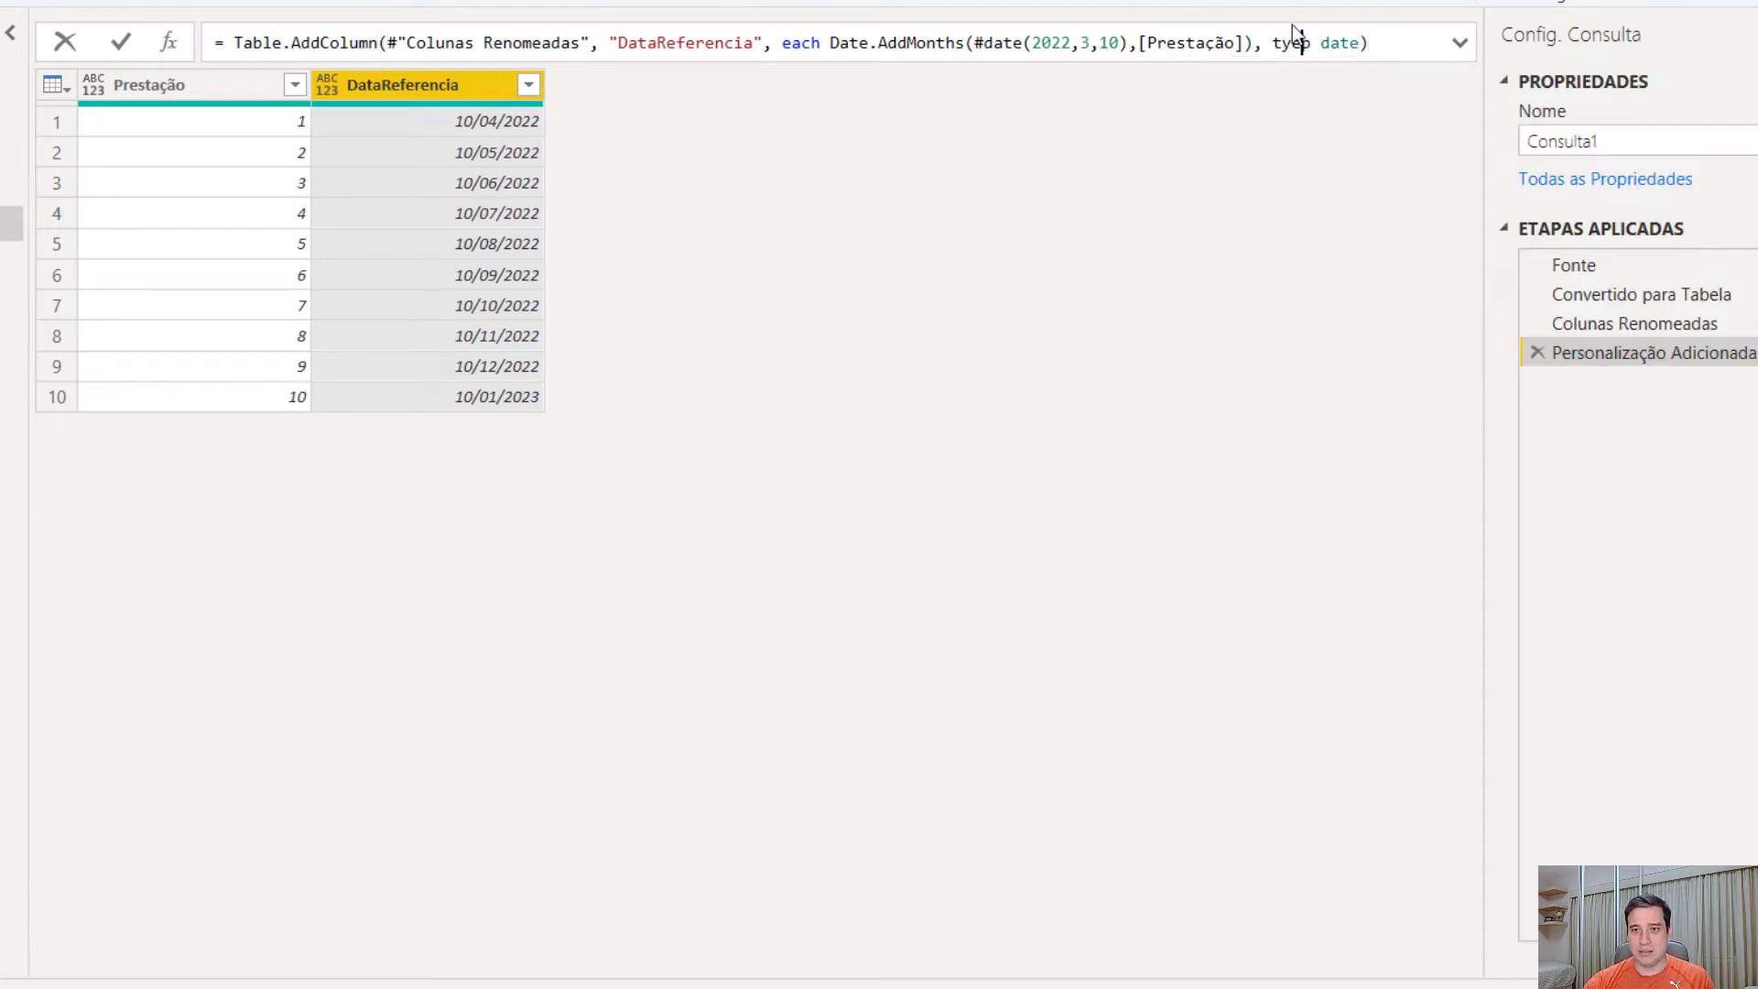
pyautogui.press('BackSpace')
pyautogui.press('Right')
pyautogui.write('e')
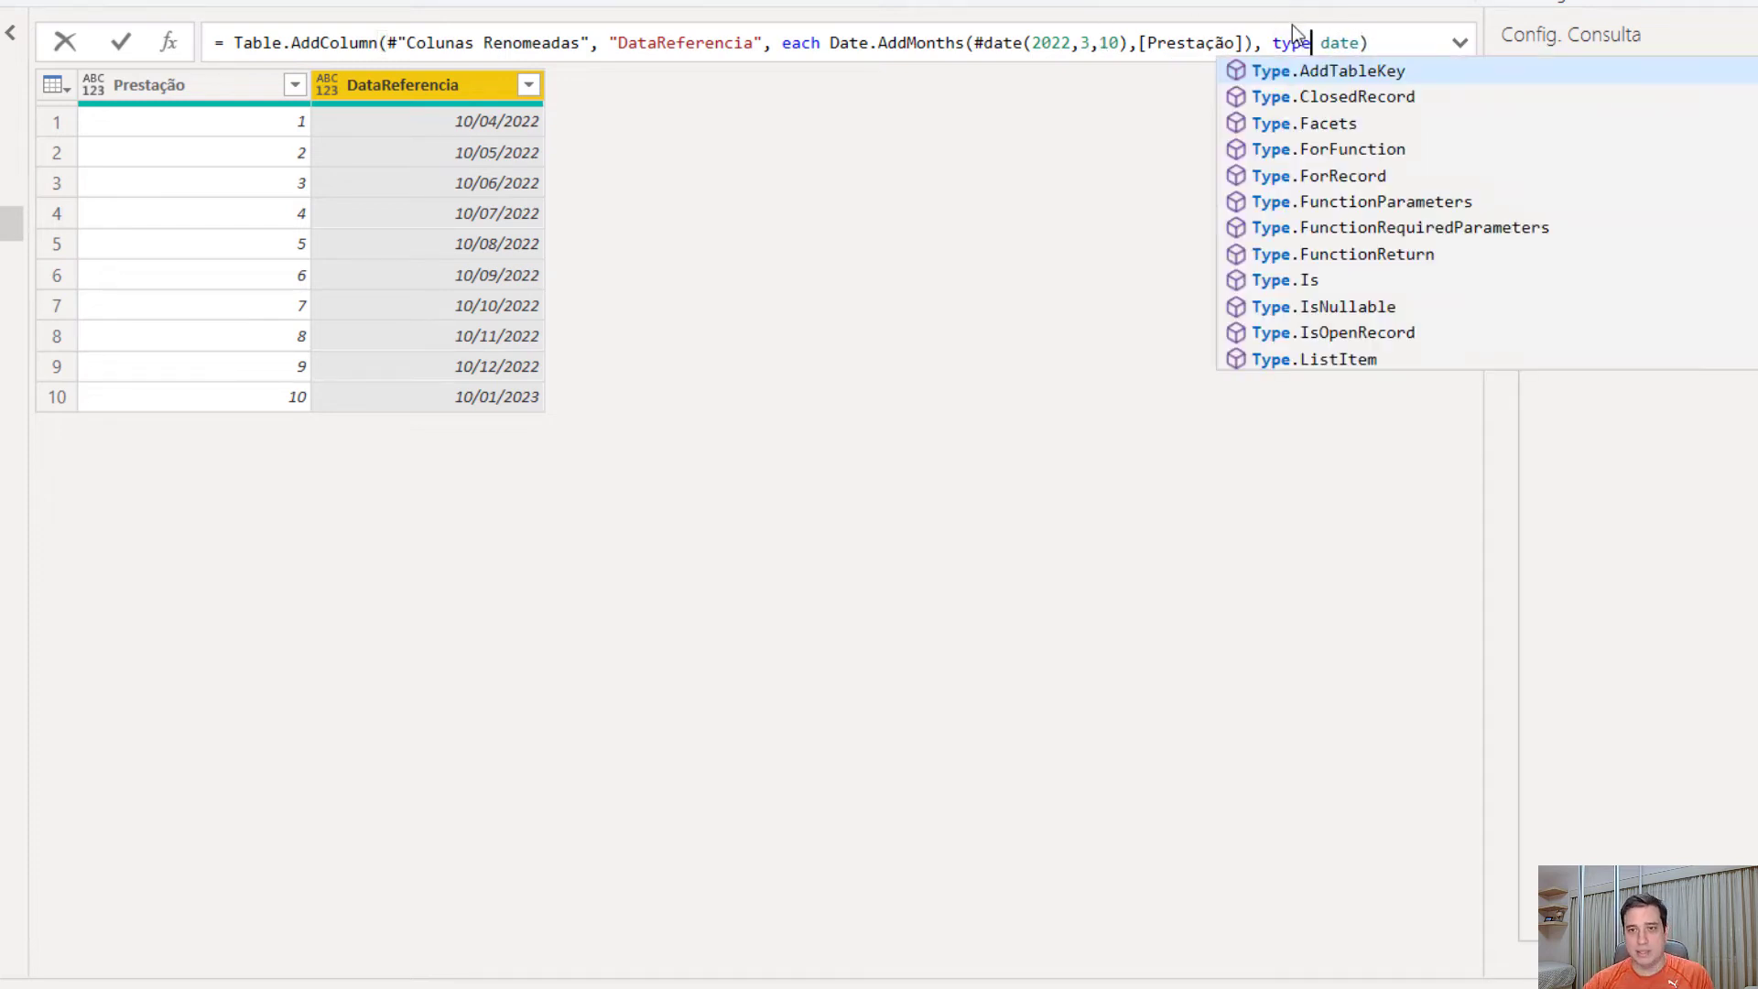
pyautogui.click(1002, 202)
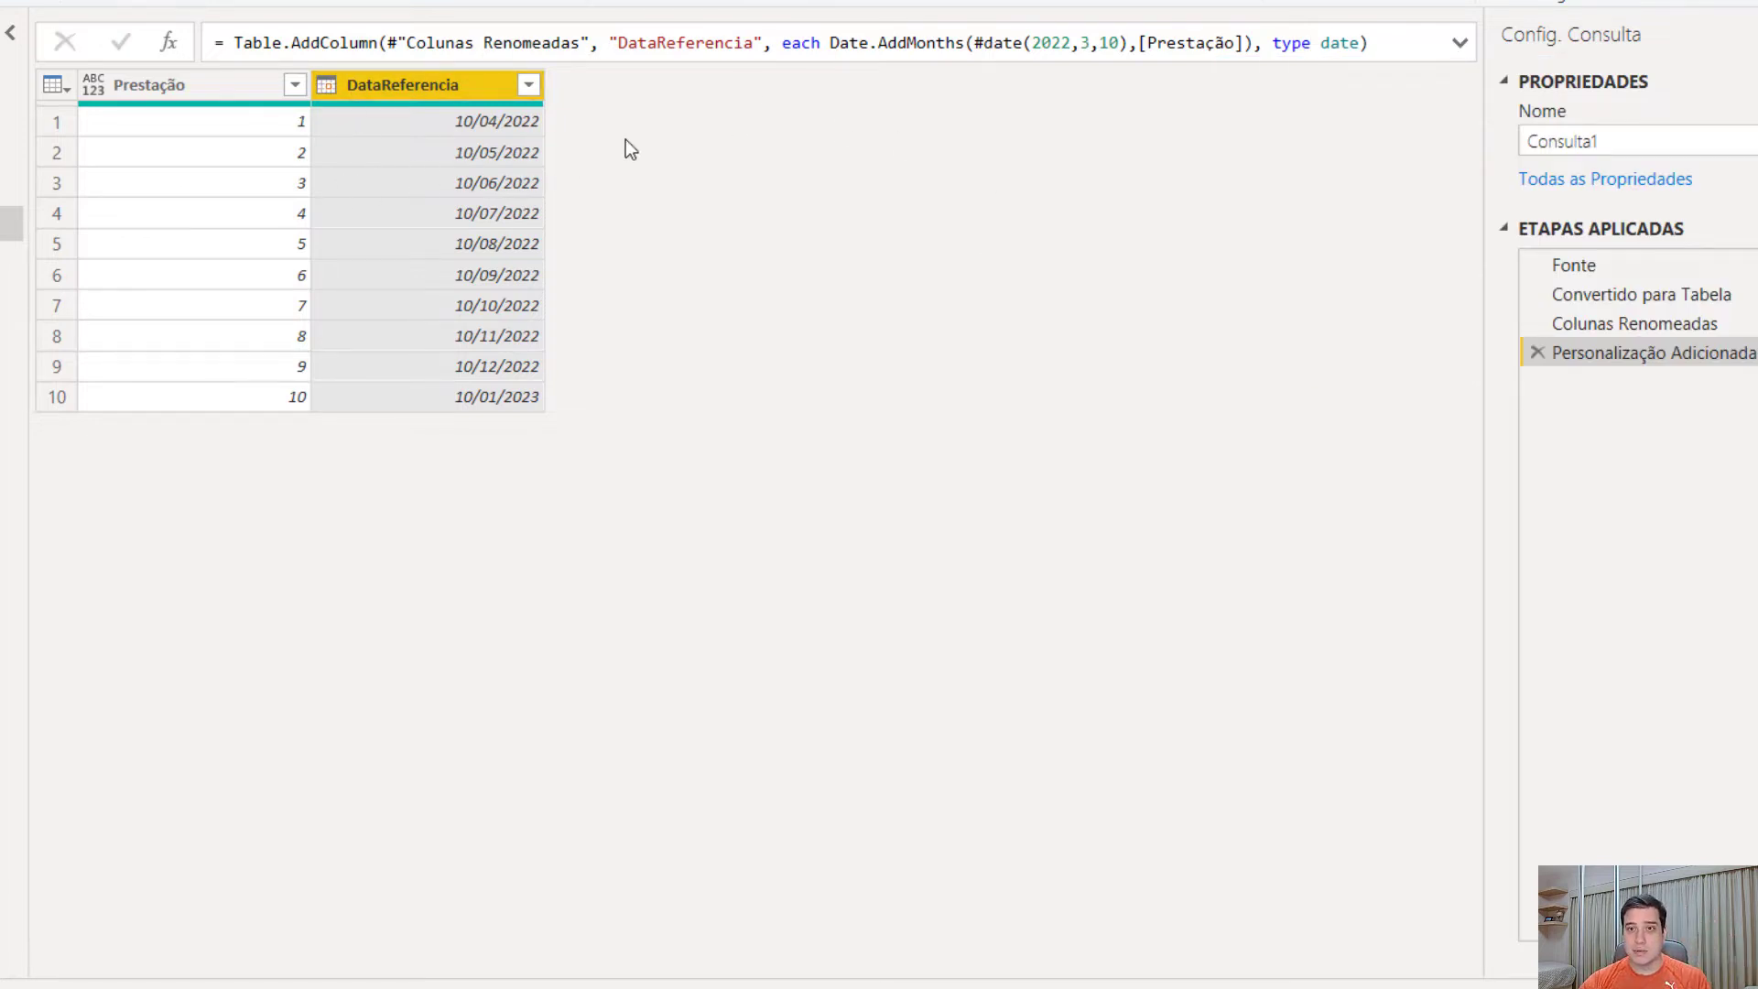
# Step: Subtract 1 from [Prestação] in the DataReferencia column's Date.AddMonths formula
pyautogui.click(1128, 43)
pyautogui.moveTo(1128, 43); pyautogui.dragTo(1031, 43)
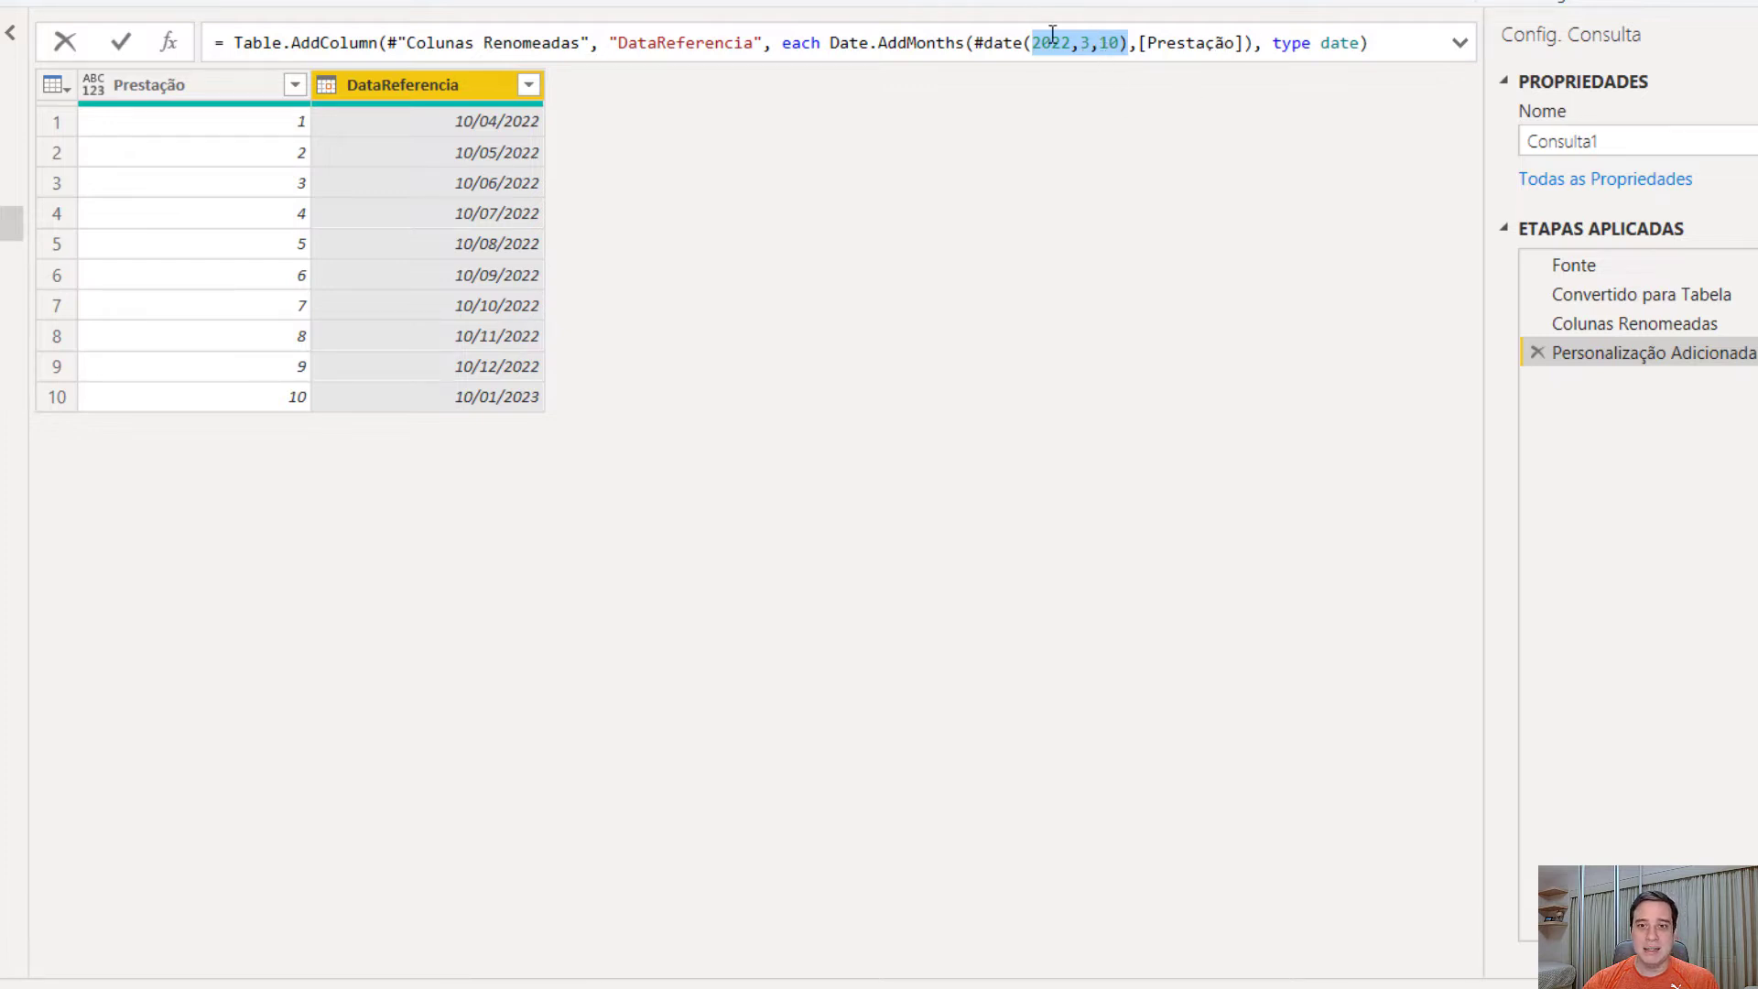
pyautogui.click(1245, 43)
pyautogui.write('- 1')
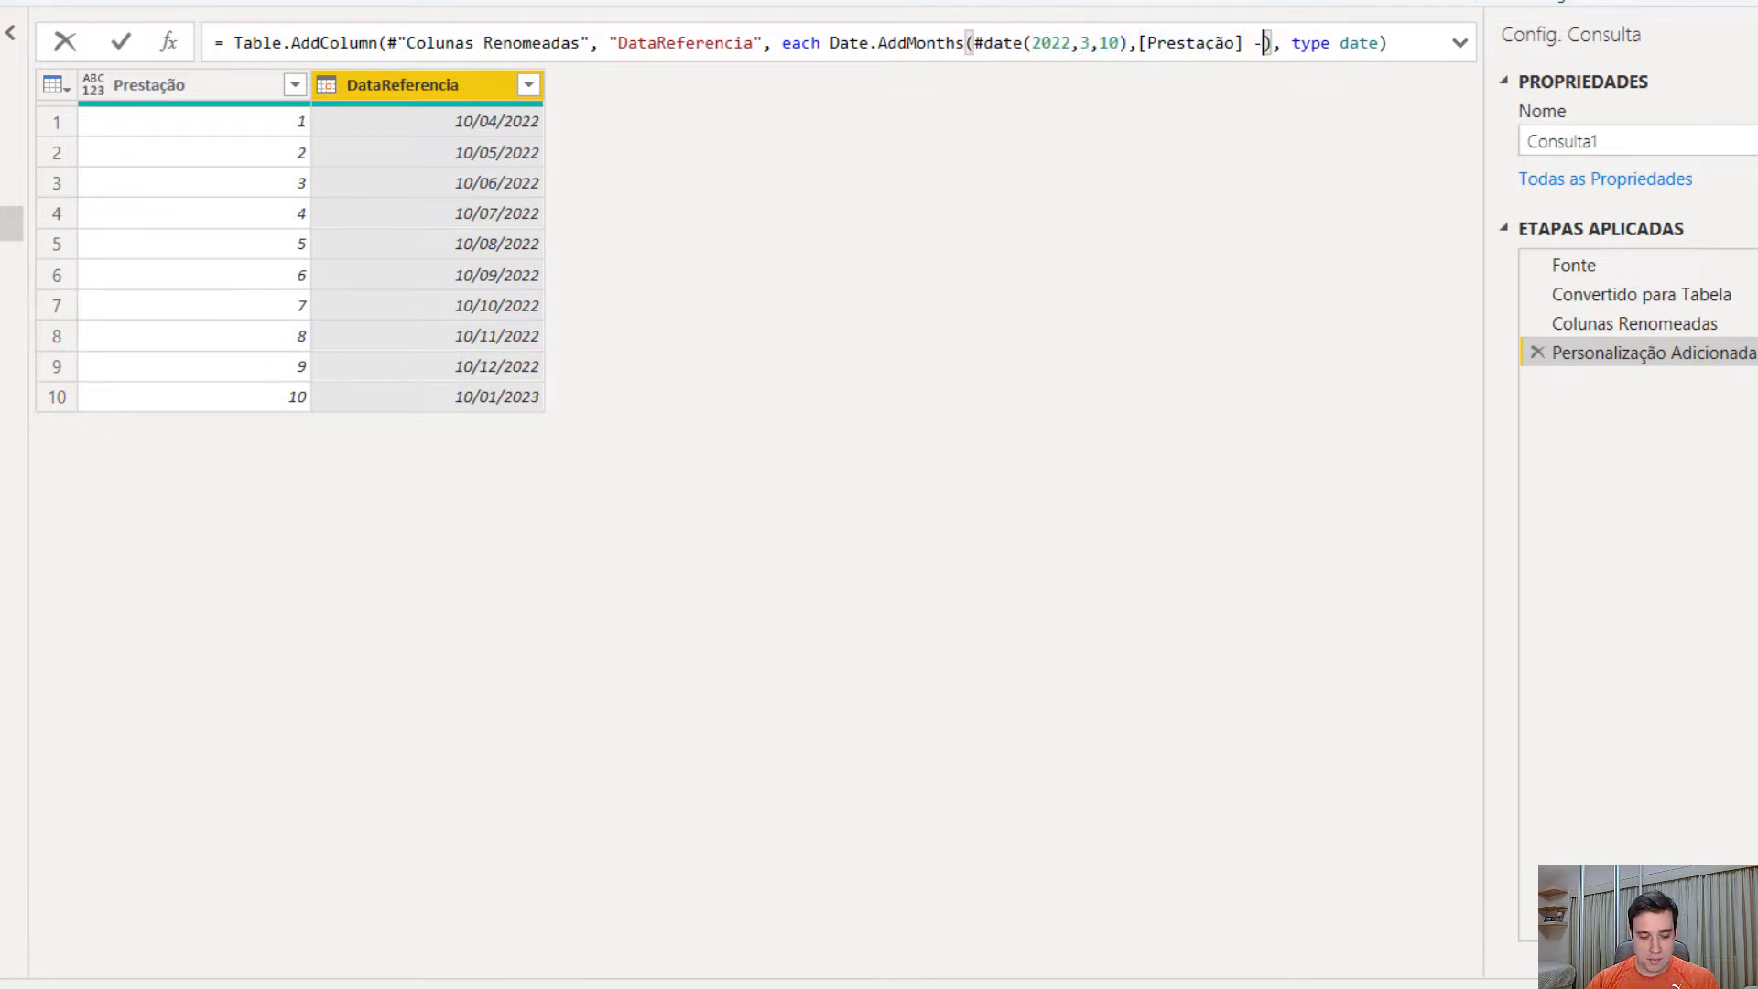
pyautogui.press('Return')
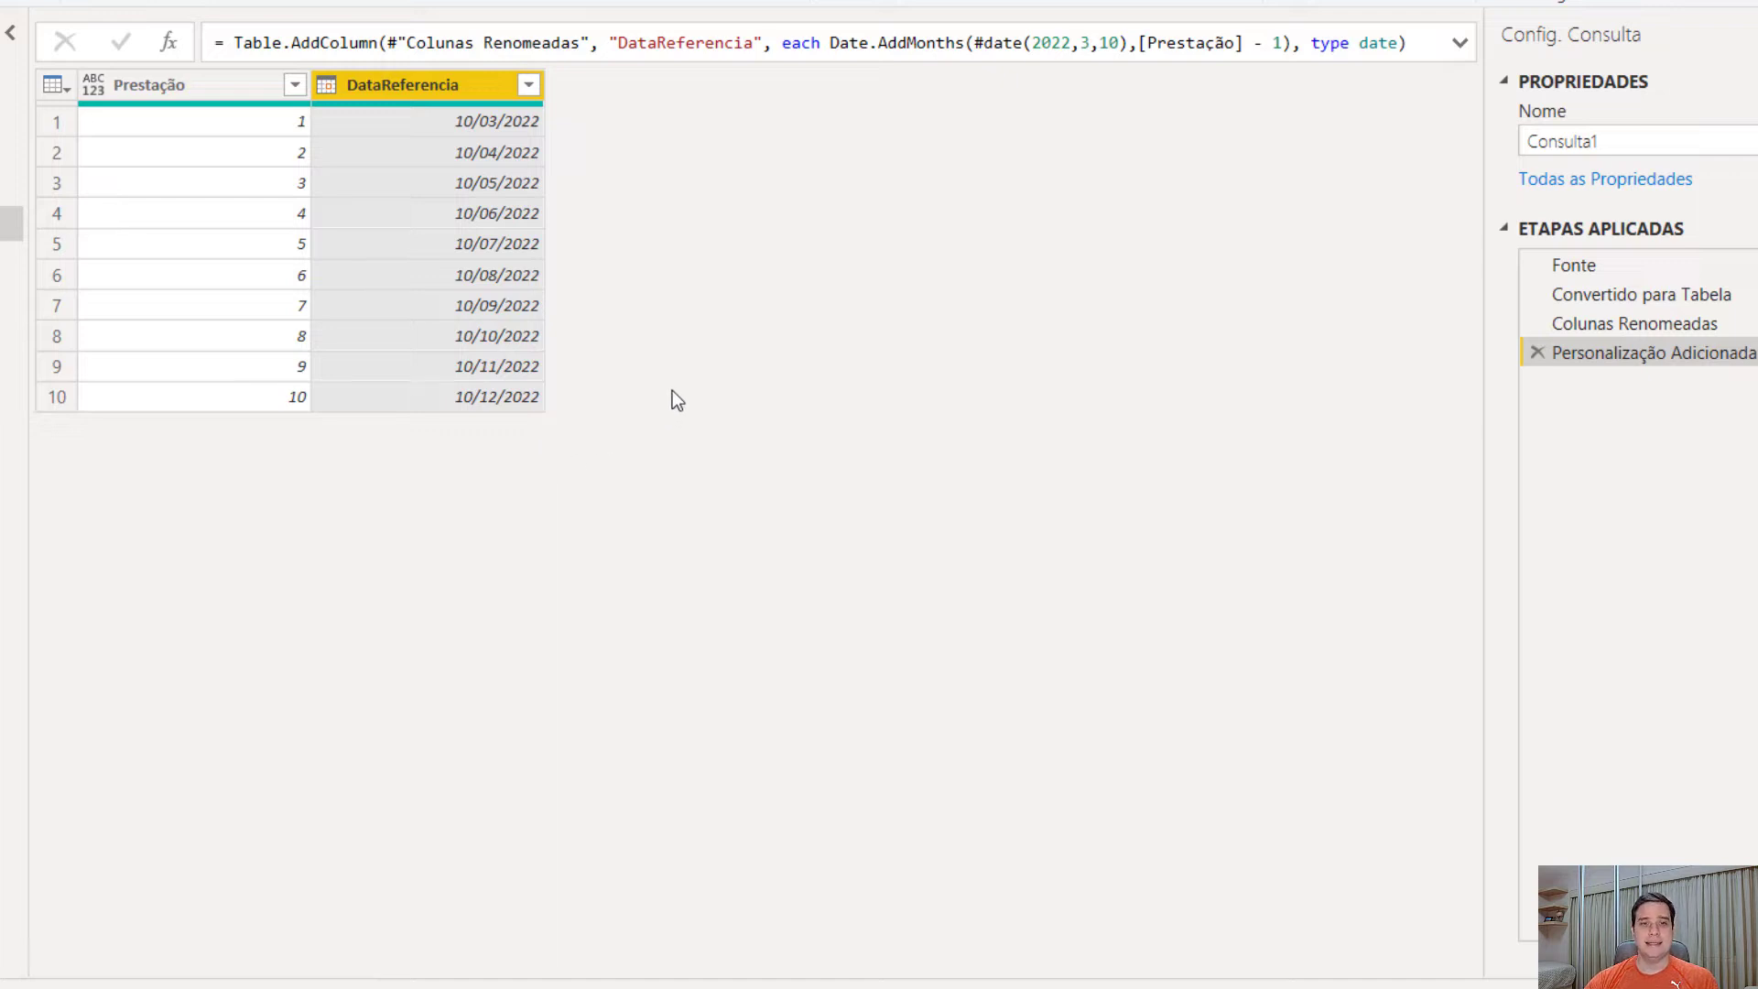
# Step: Add a custom column named Valor with the constant value 1000 to the instalment table
pyautogui.click(52, 85)
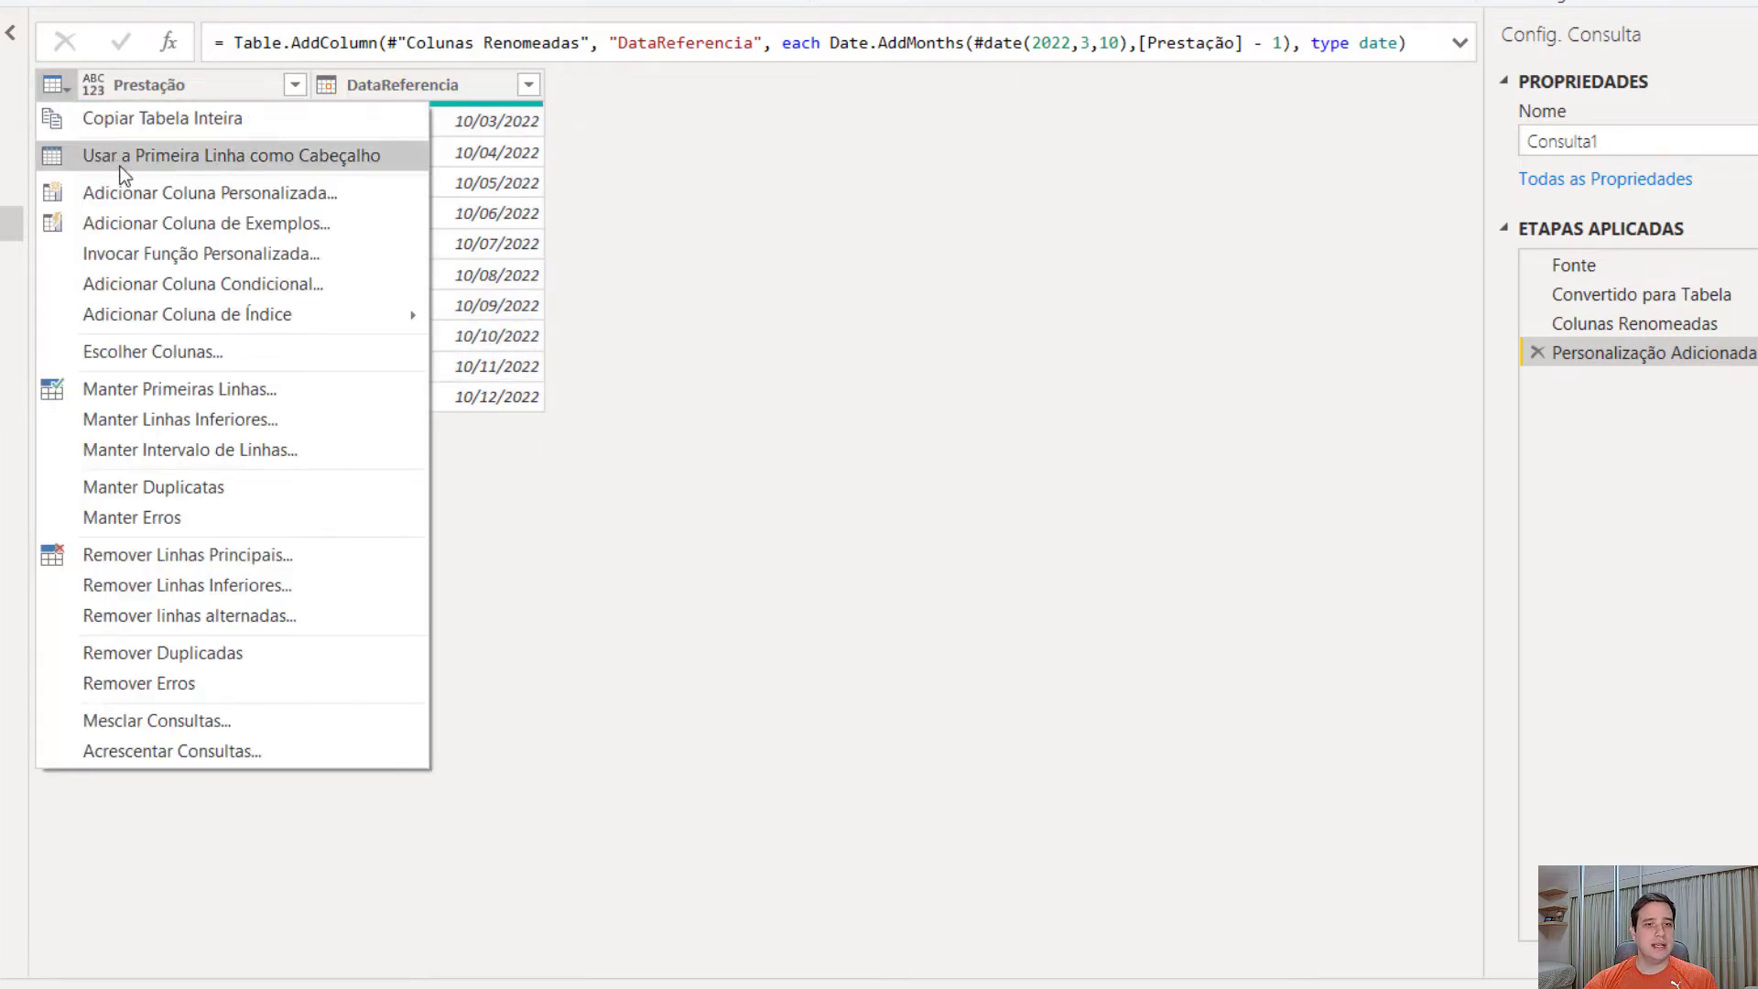
pyautogui.press('Escape')
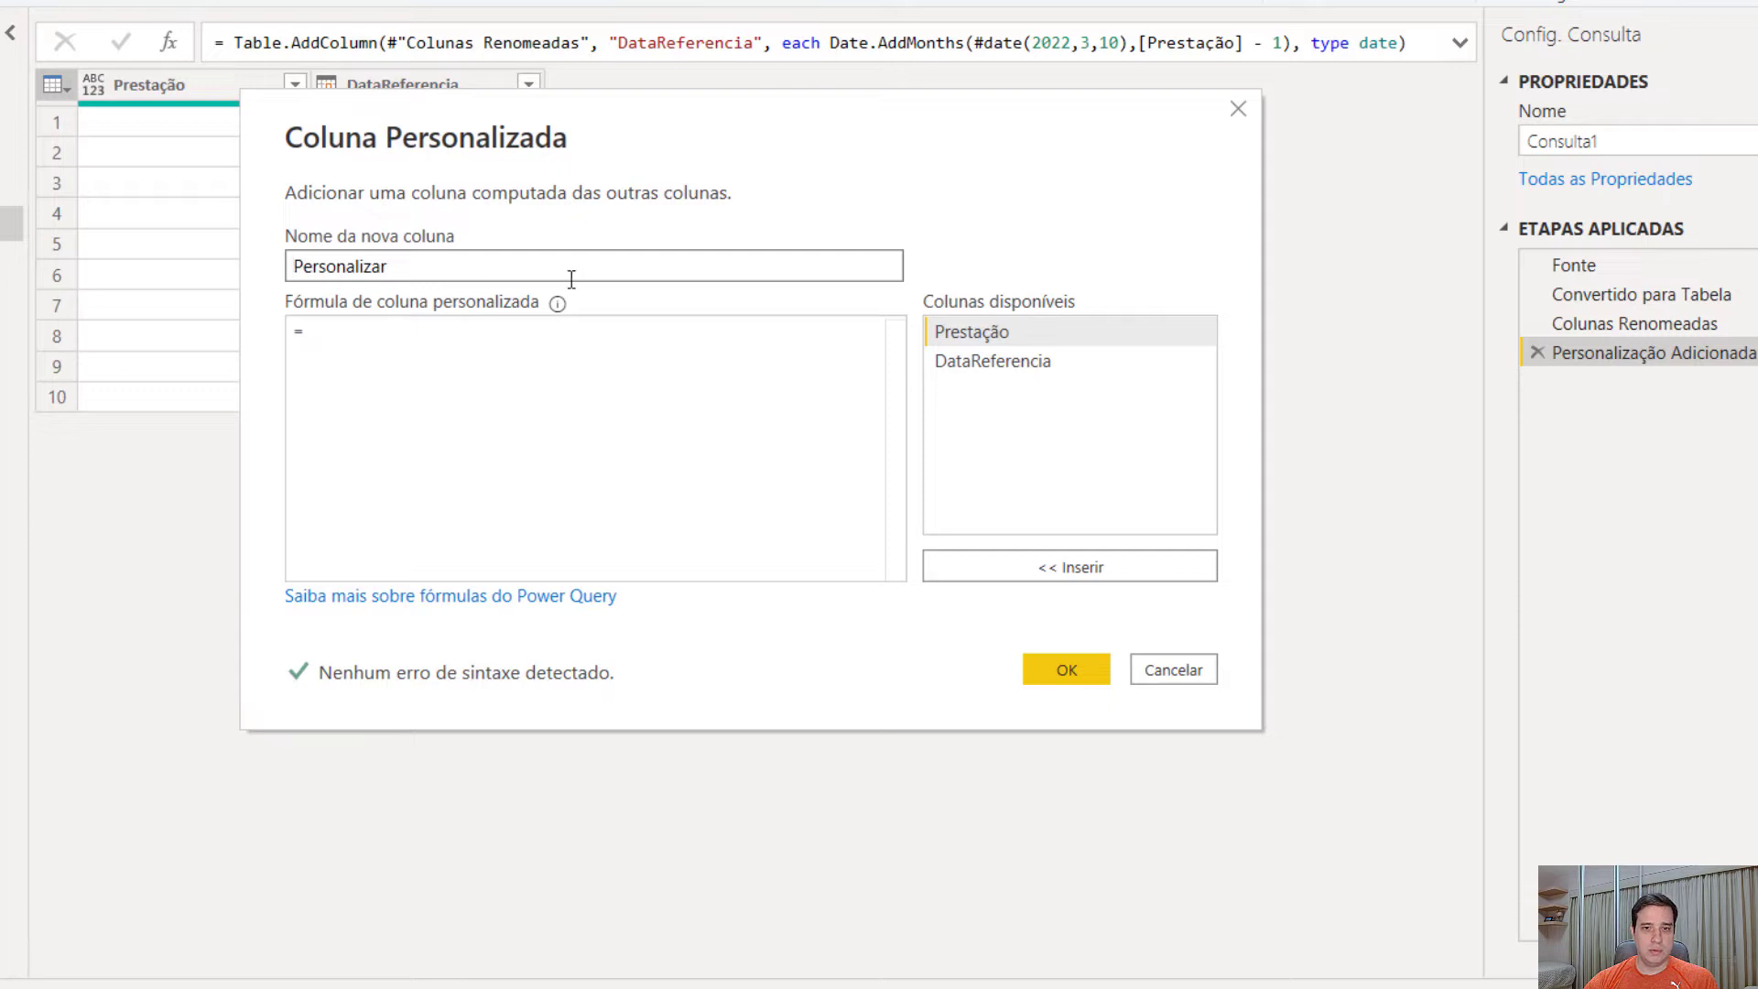
pyautogui.doubleClick(569, 268)
pyautogui.write('Valor')
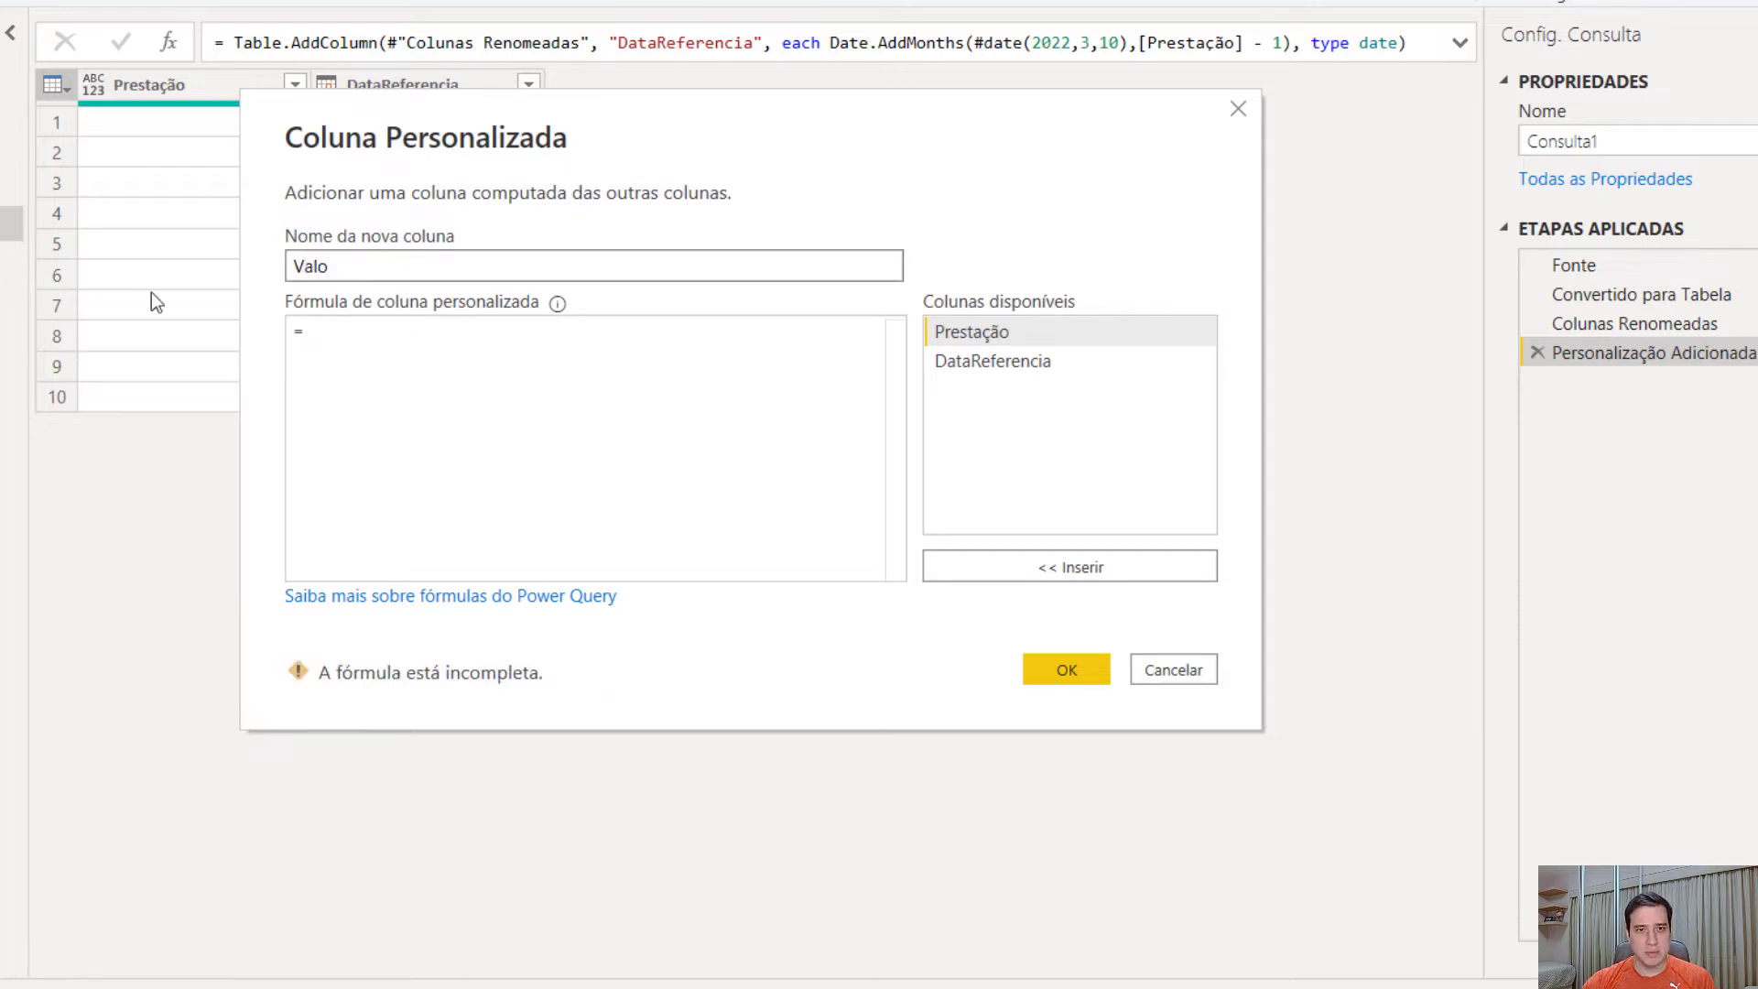
pyautogui.click(485, 365)
pyautogui.write('1000')
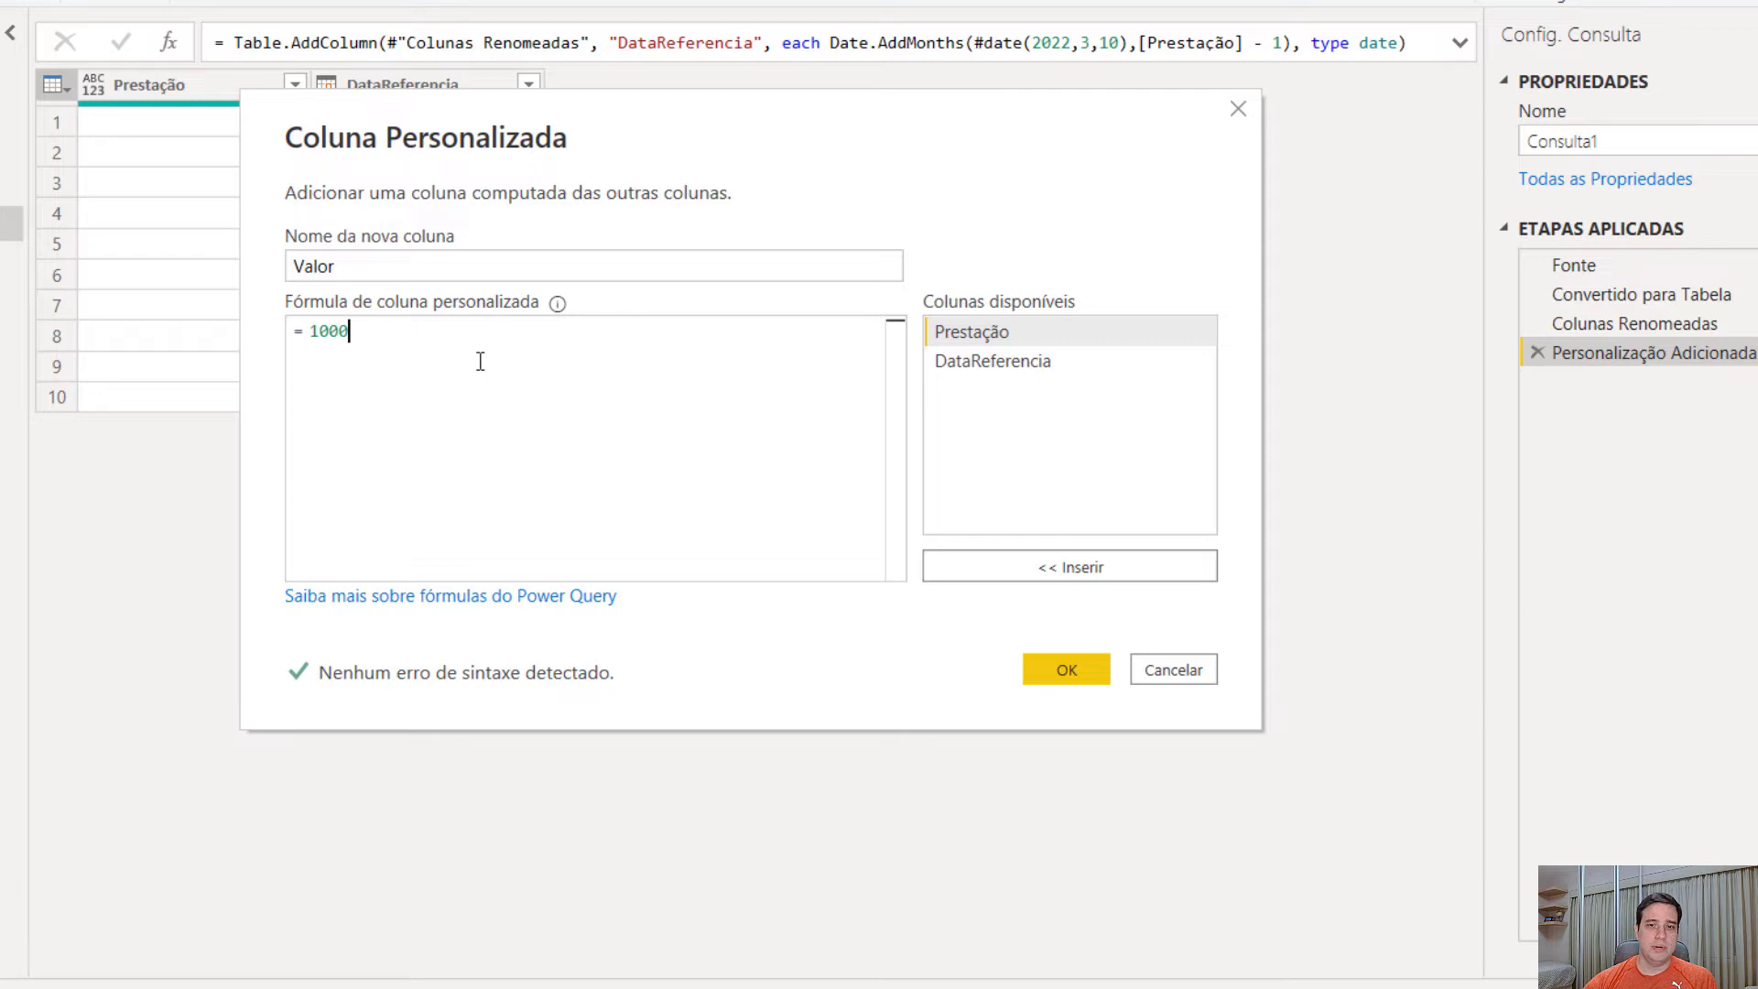
pyautogui.click(1053, 665)
# Step: Add type number as the column type argument in the Valor column's Table.AddColumn formula
pyautogui.click(1251, 31)
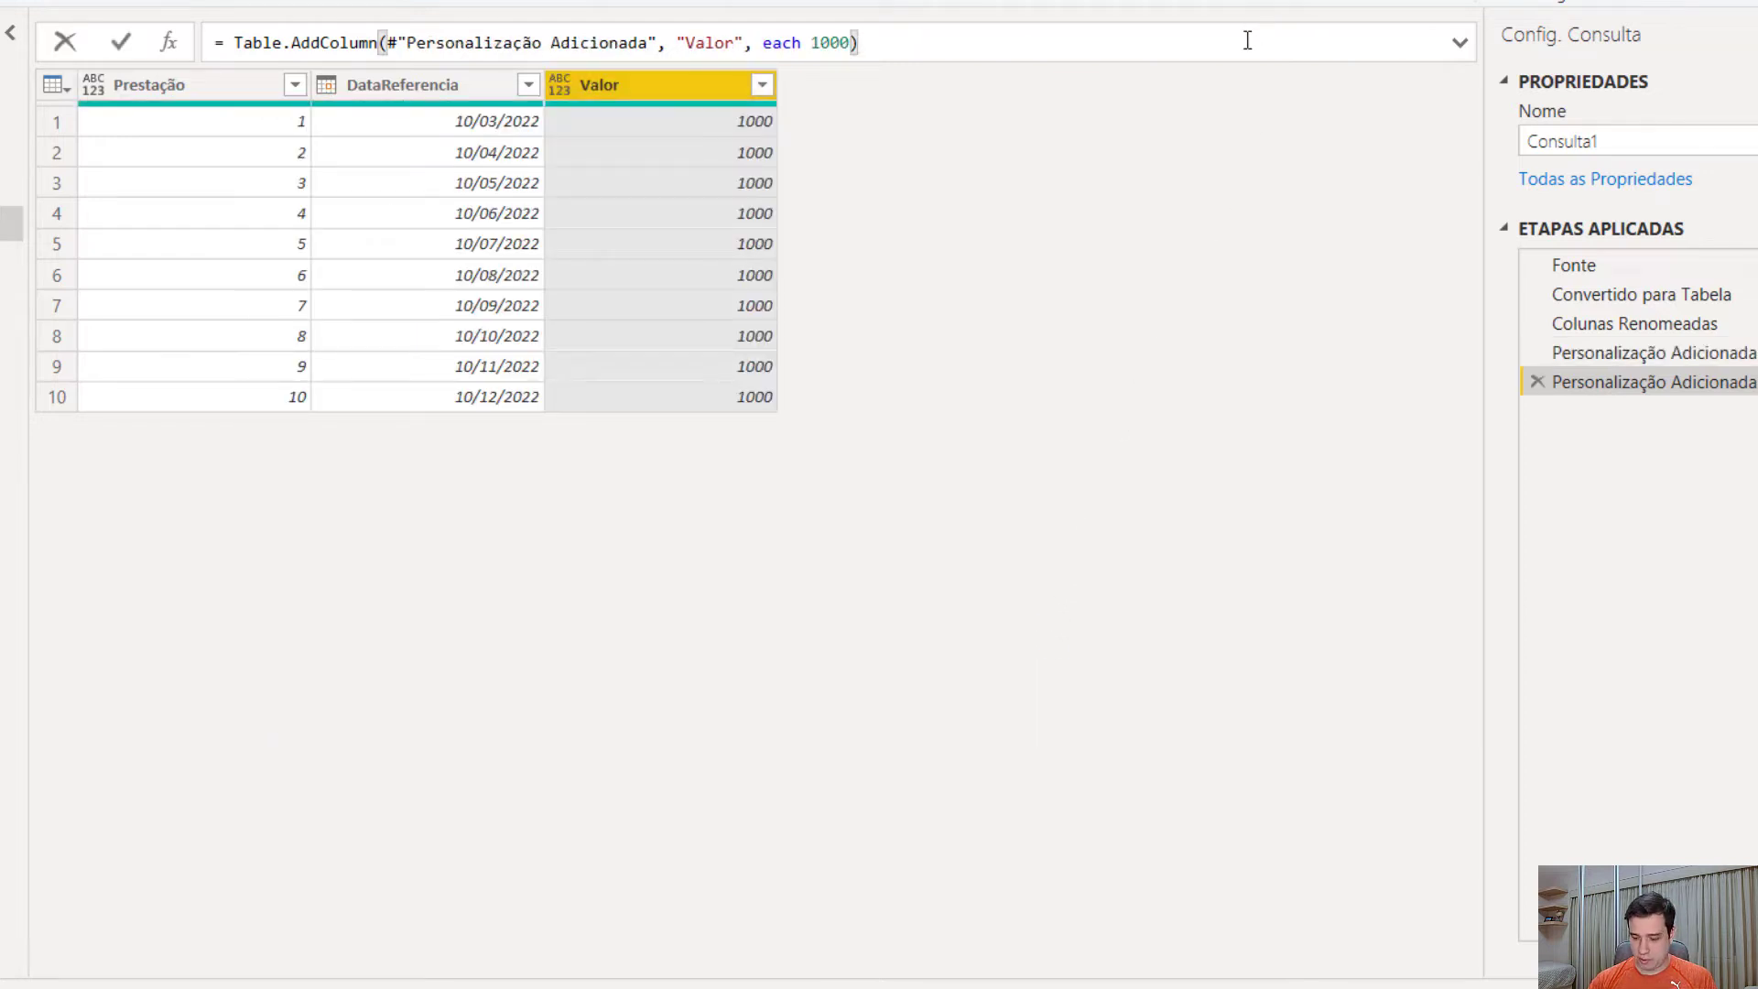
pyautogui.press('Left')
pyautogui.write(', t')
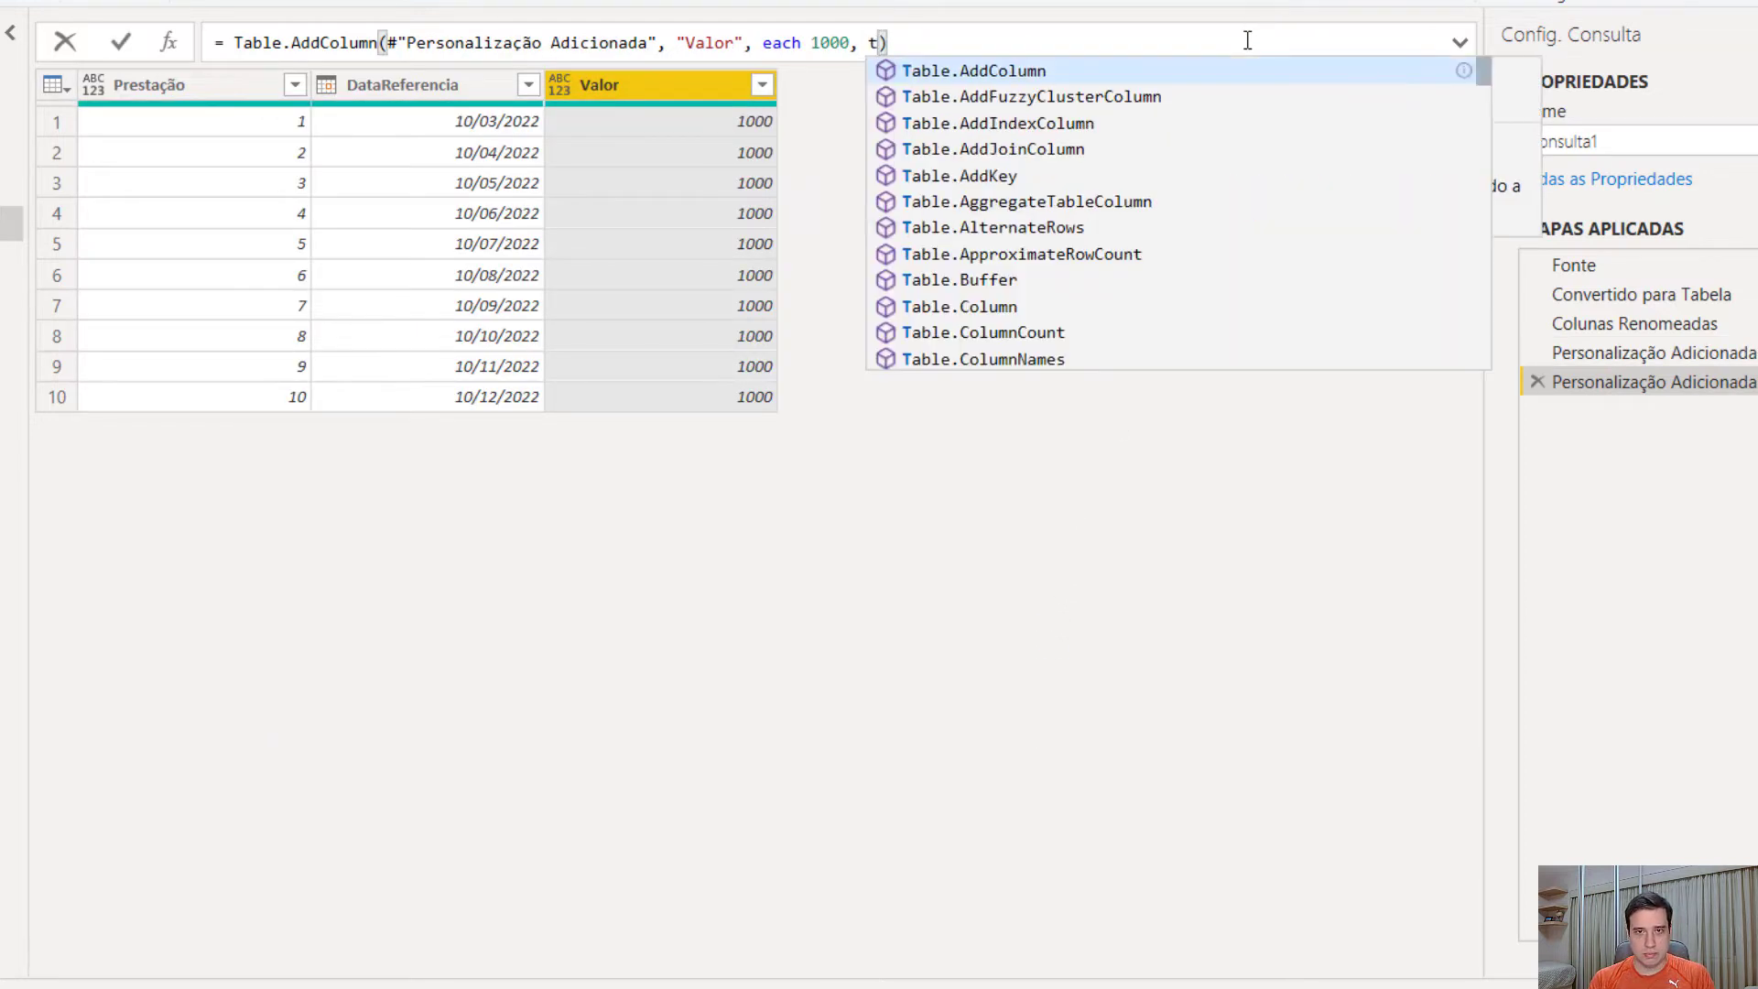
pyautogui.write('ype num')
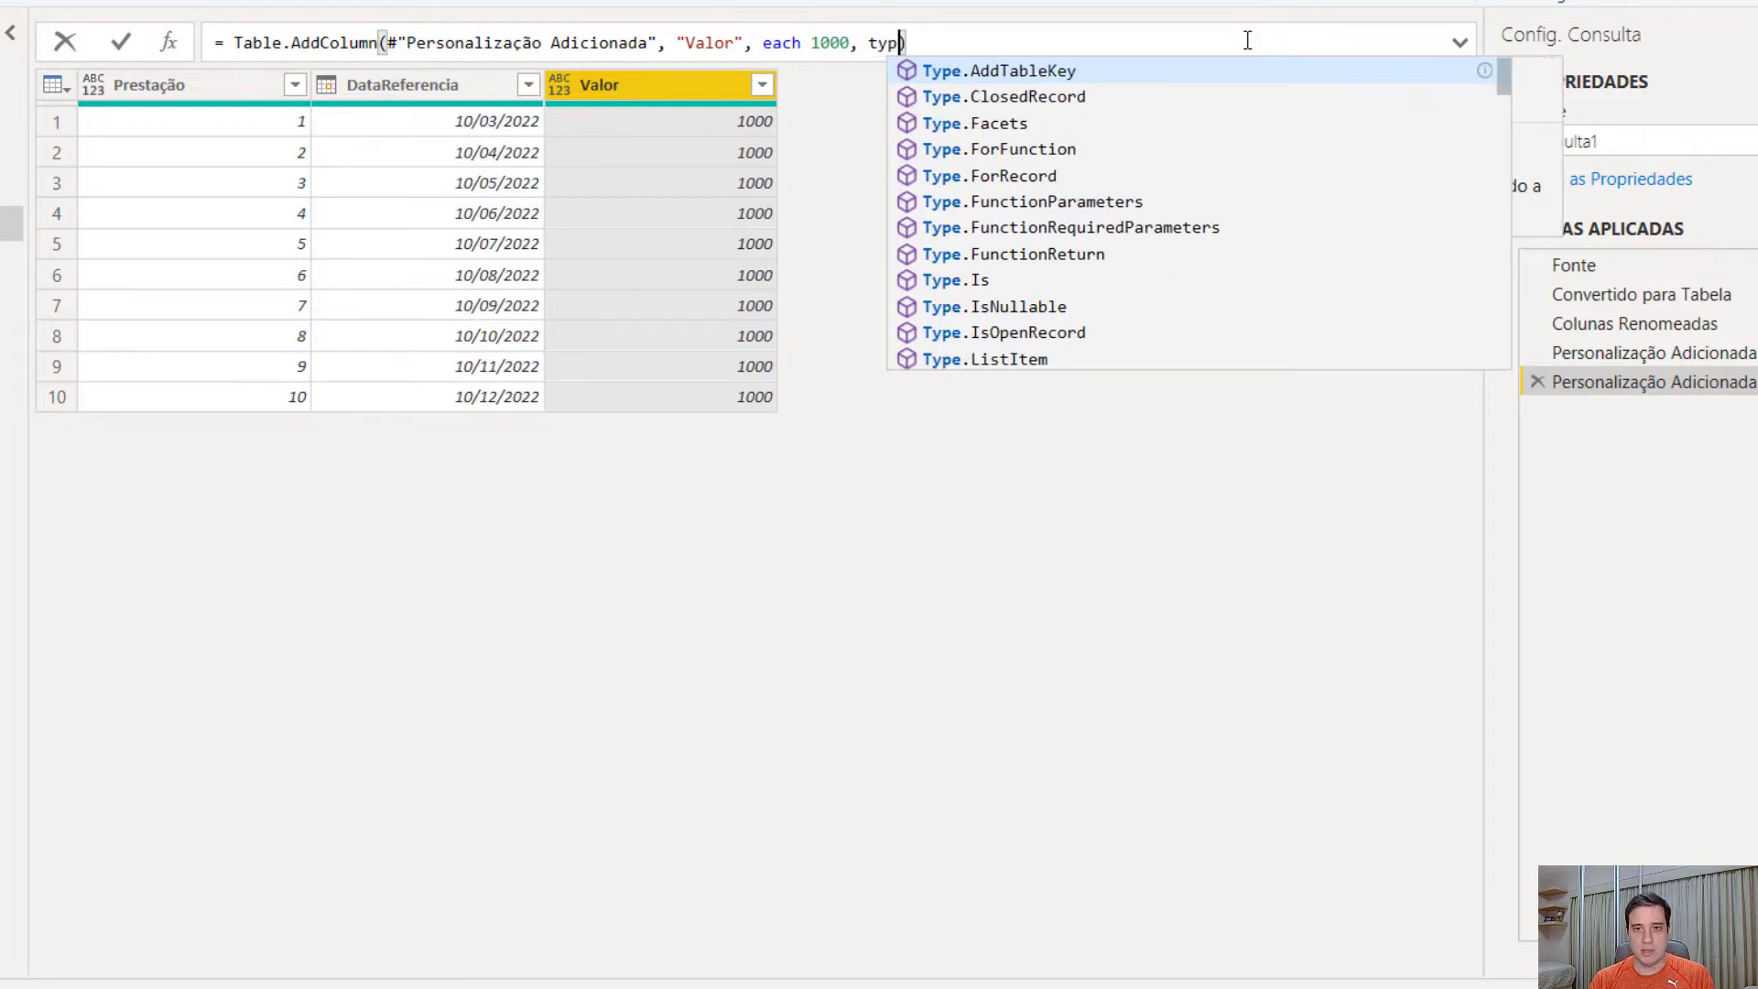
pyautogui.write('ber')
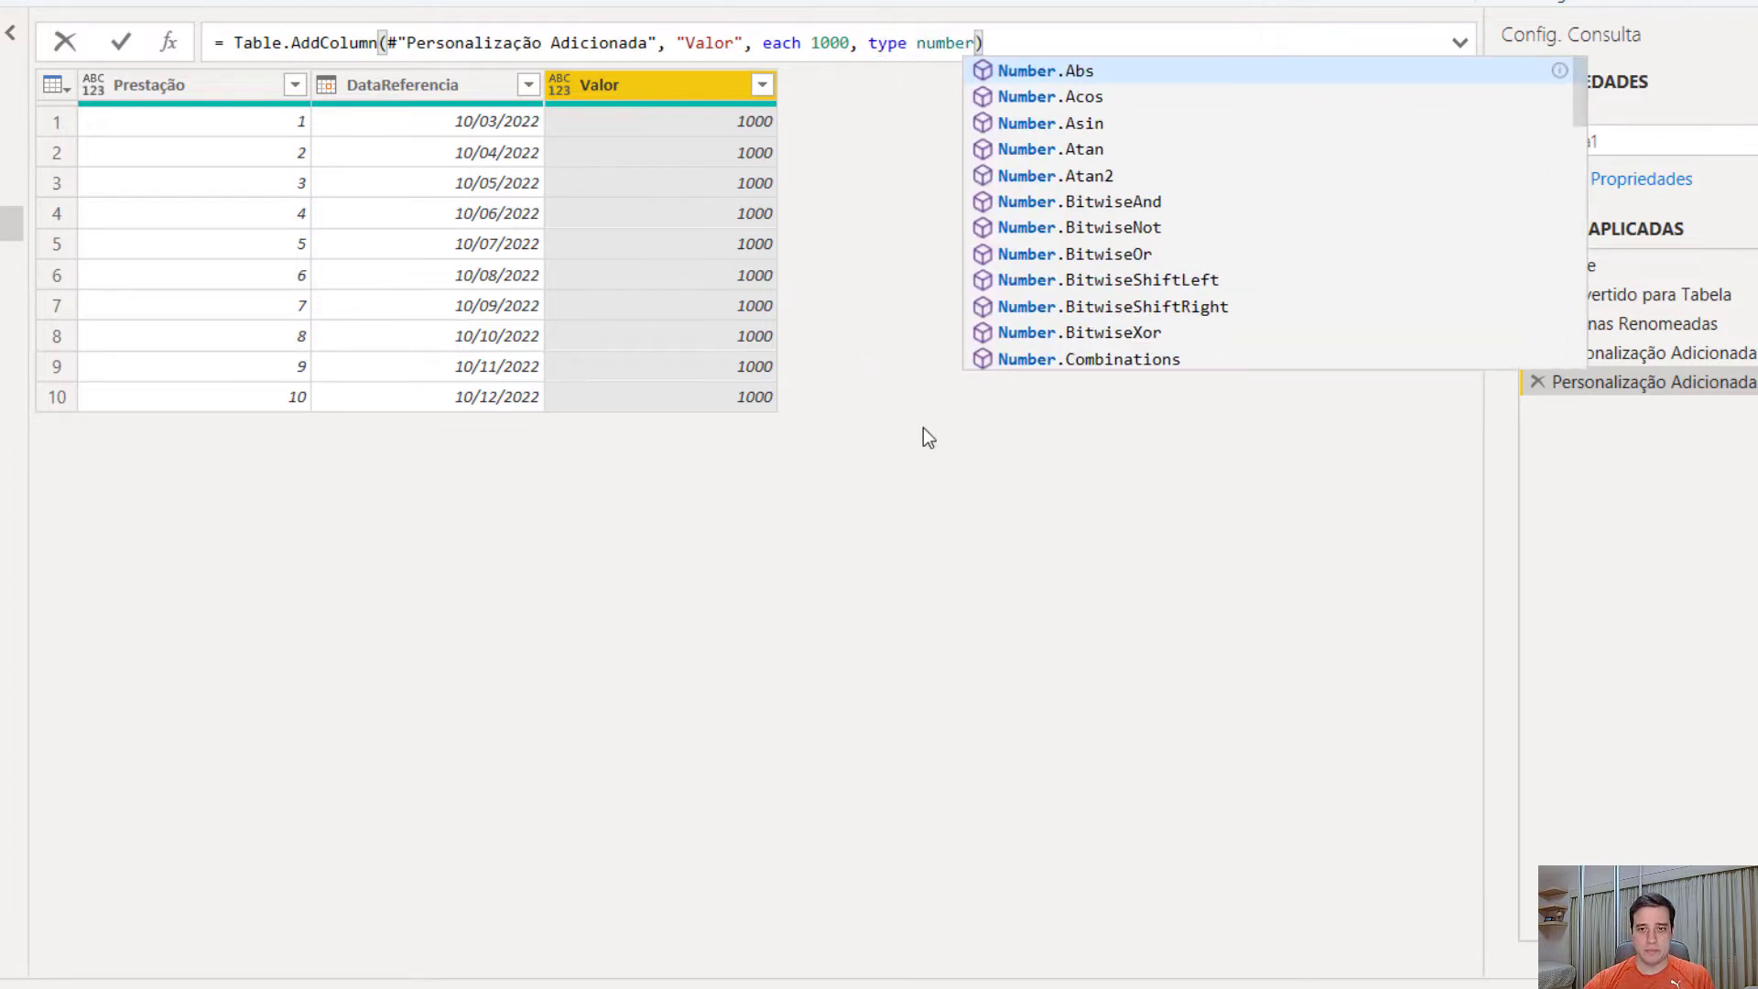
pyautogui.press('Return')
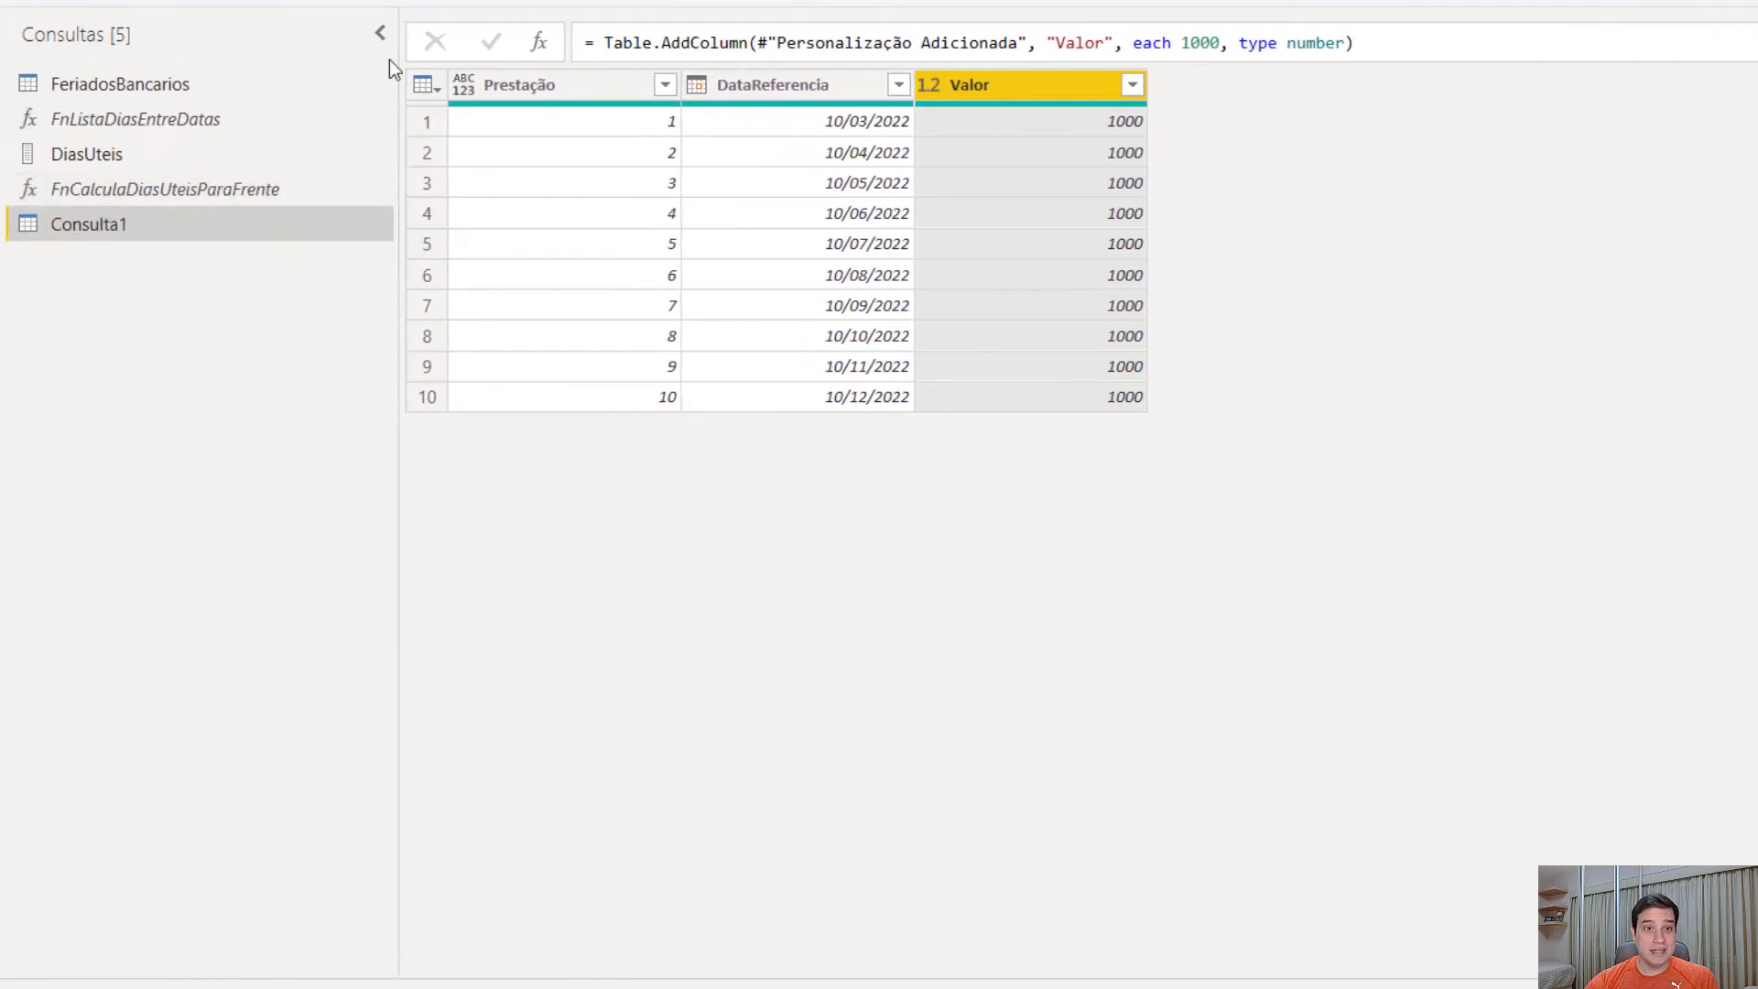
# Step: Start invoking the custom function FnCalculaDiasUteisParaFrente on the instalment table, with DataPagamento as the new column name
pyautogui.click(425, 84)
pyautogui.click(511, 258)
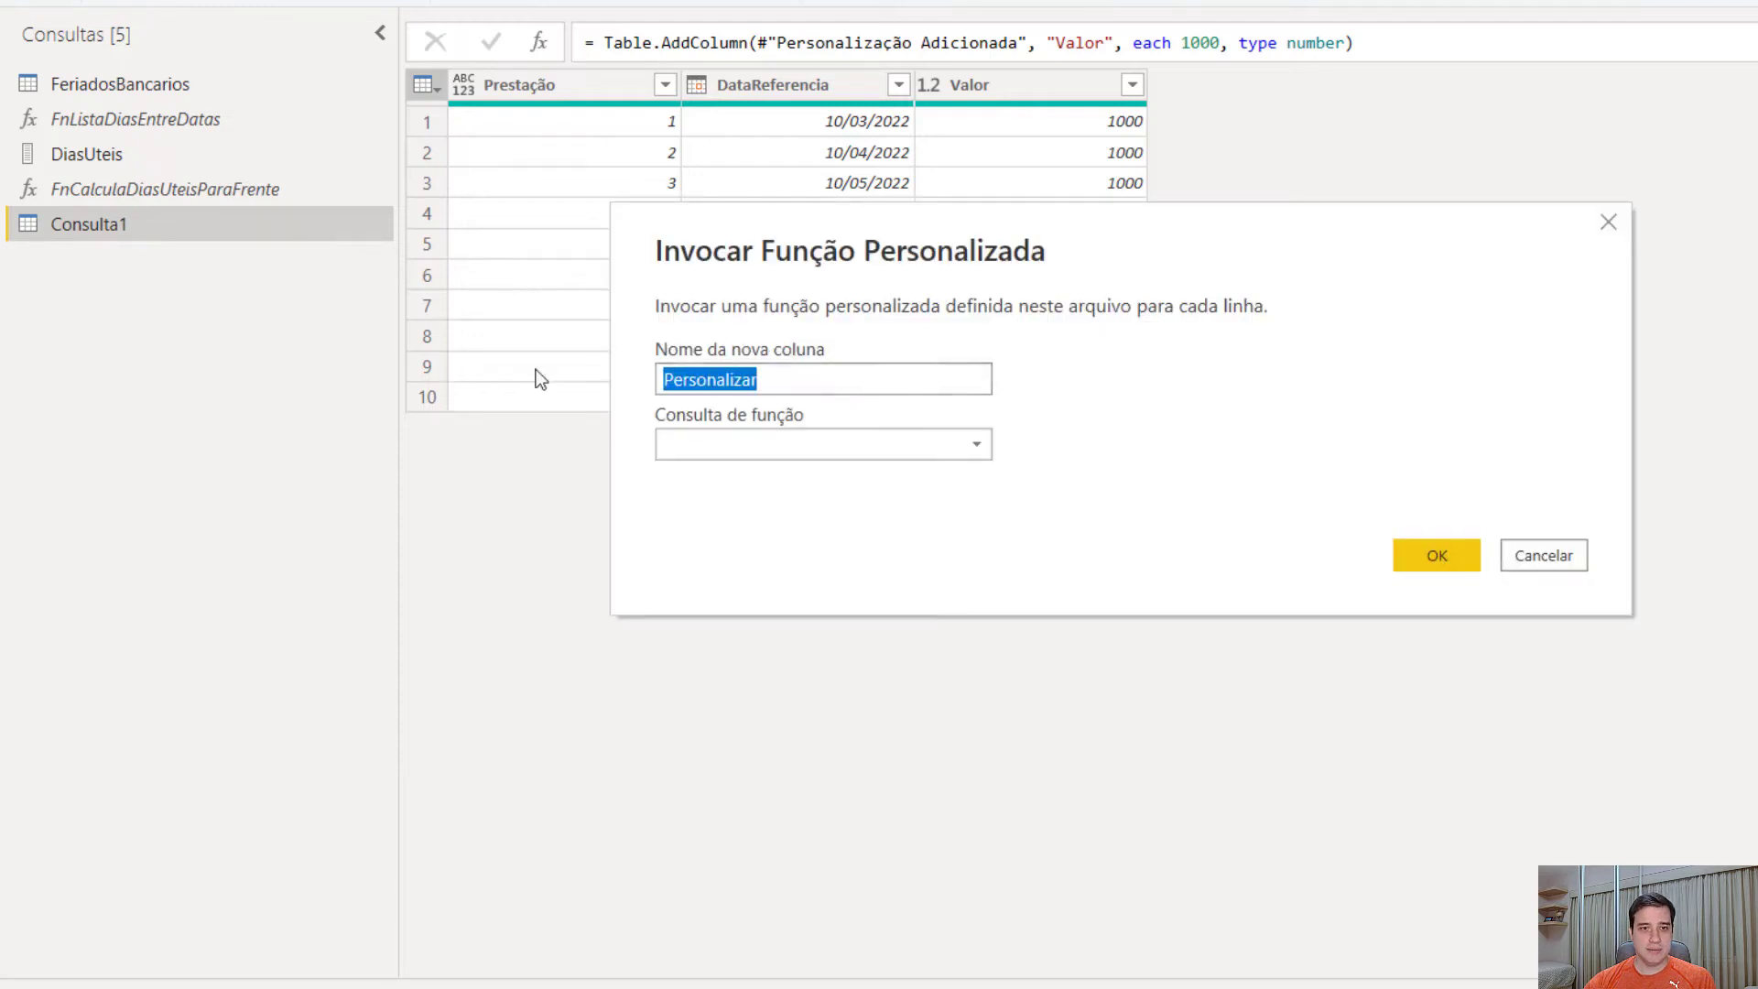
pyautogui.write('D')
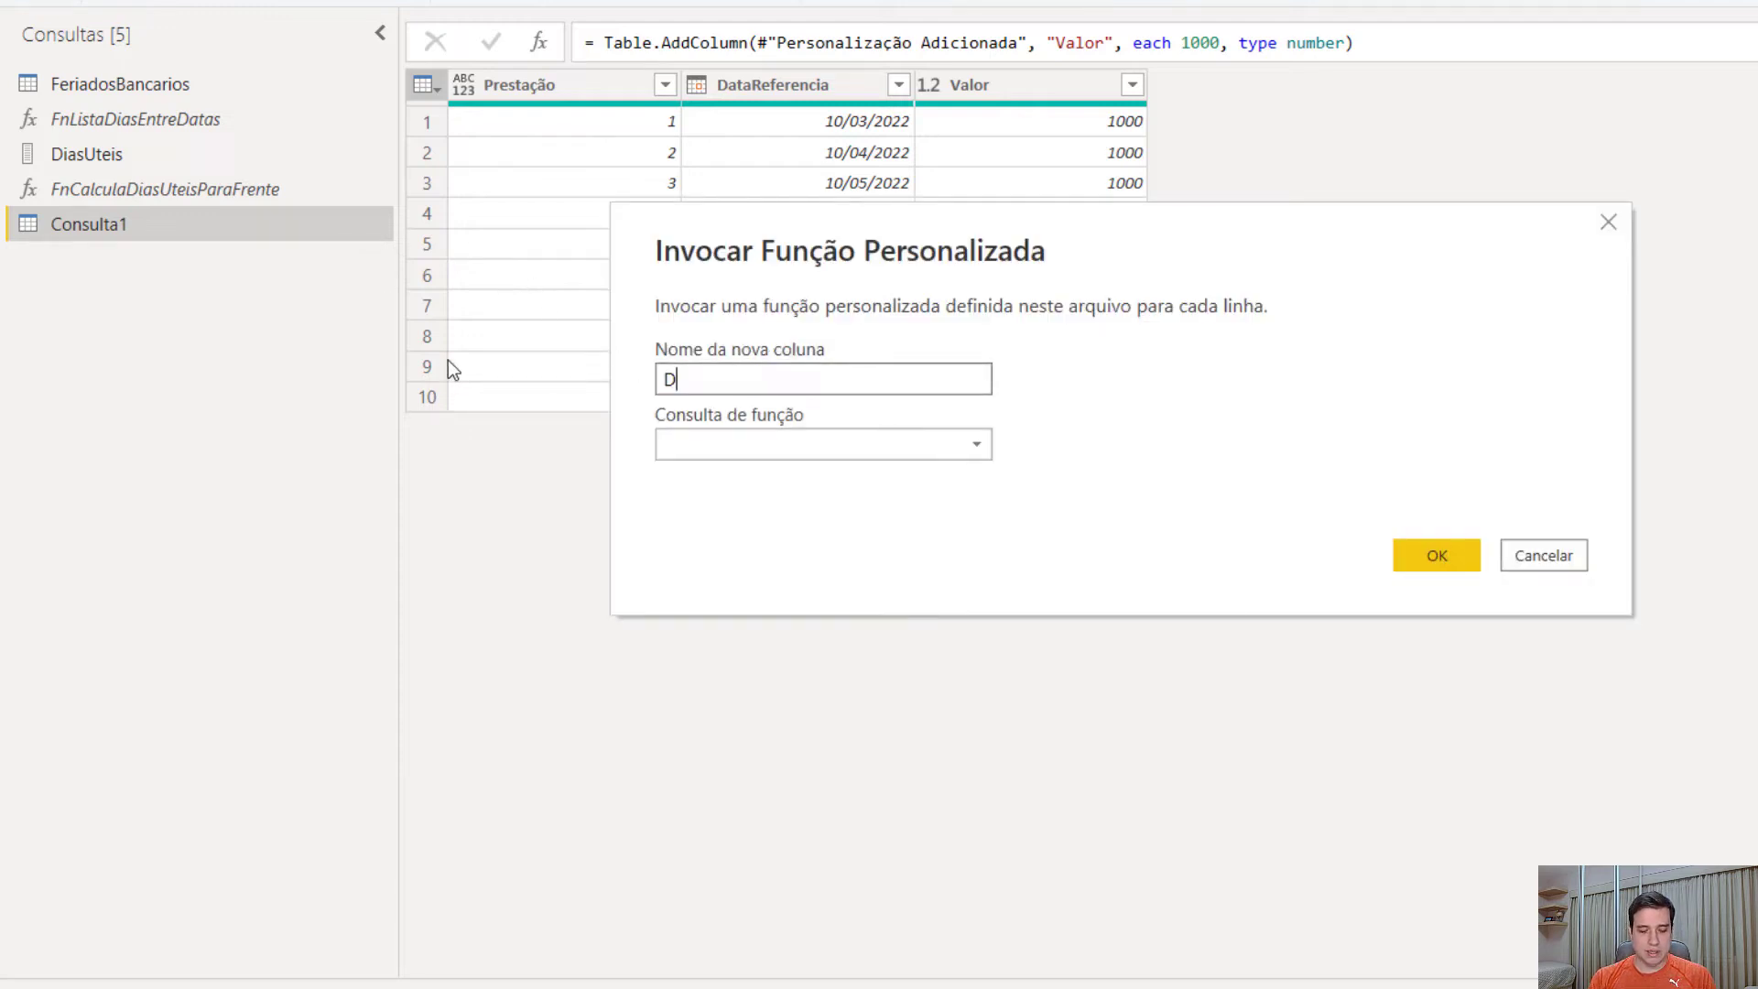
pyautogui.write('ataPagamento')
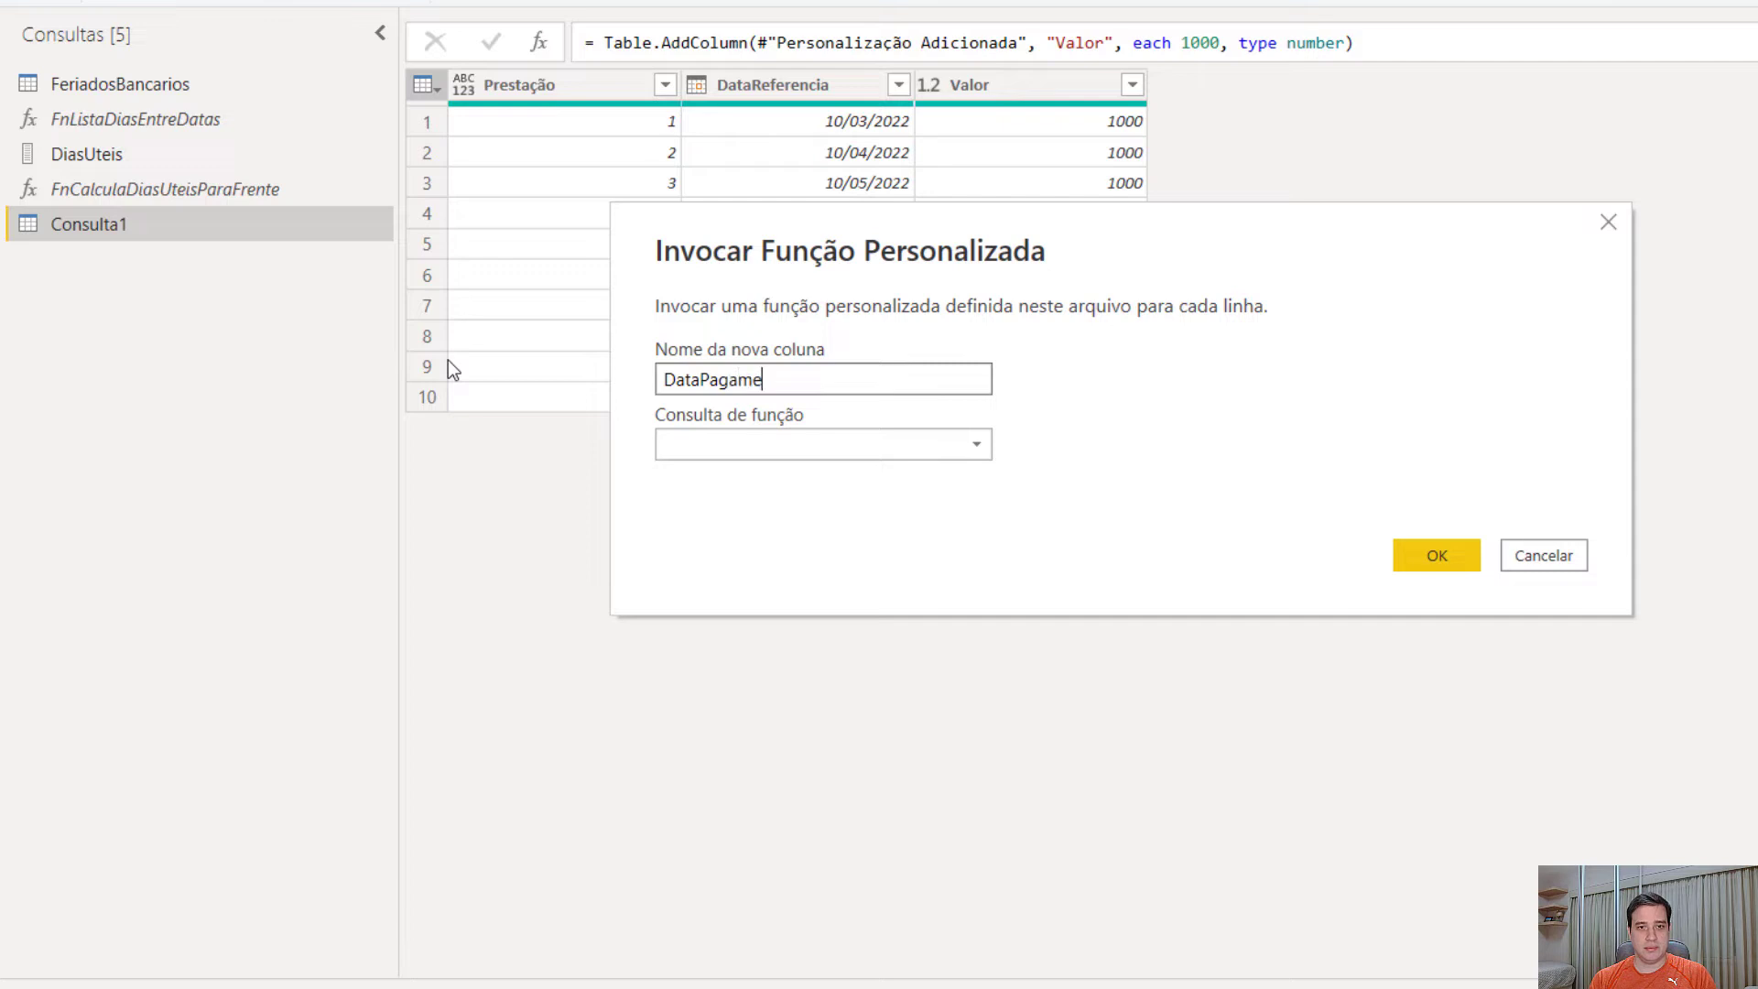
pyautogui.click(728, 441)
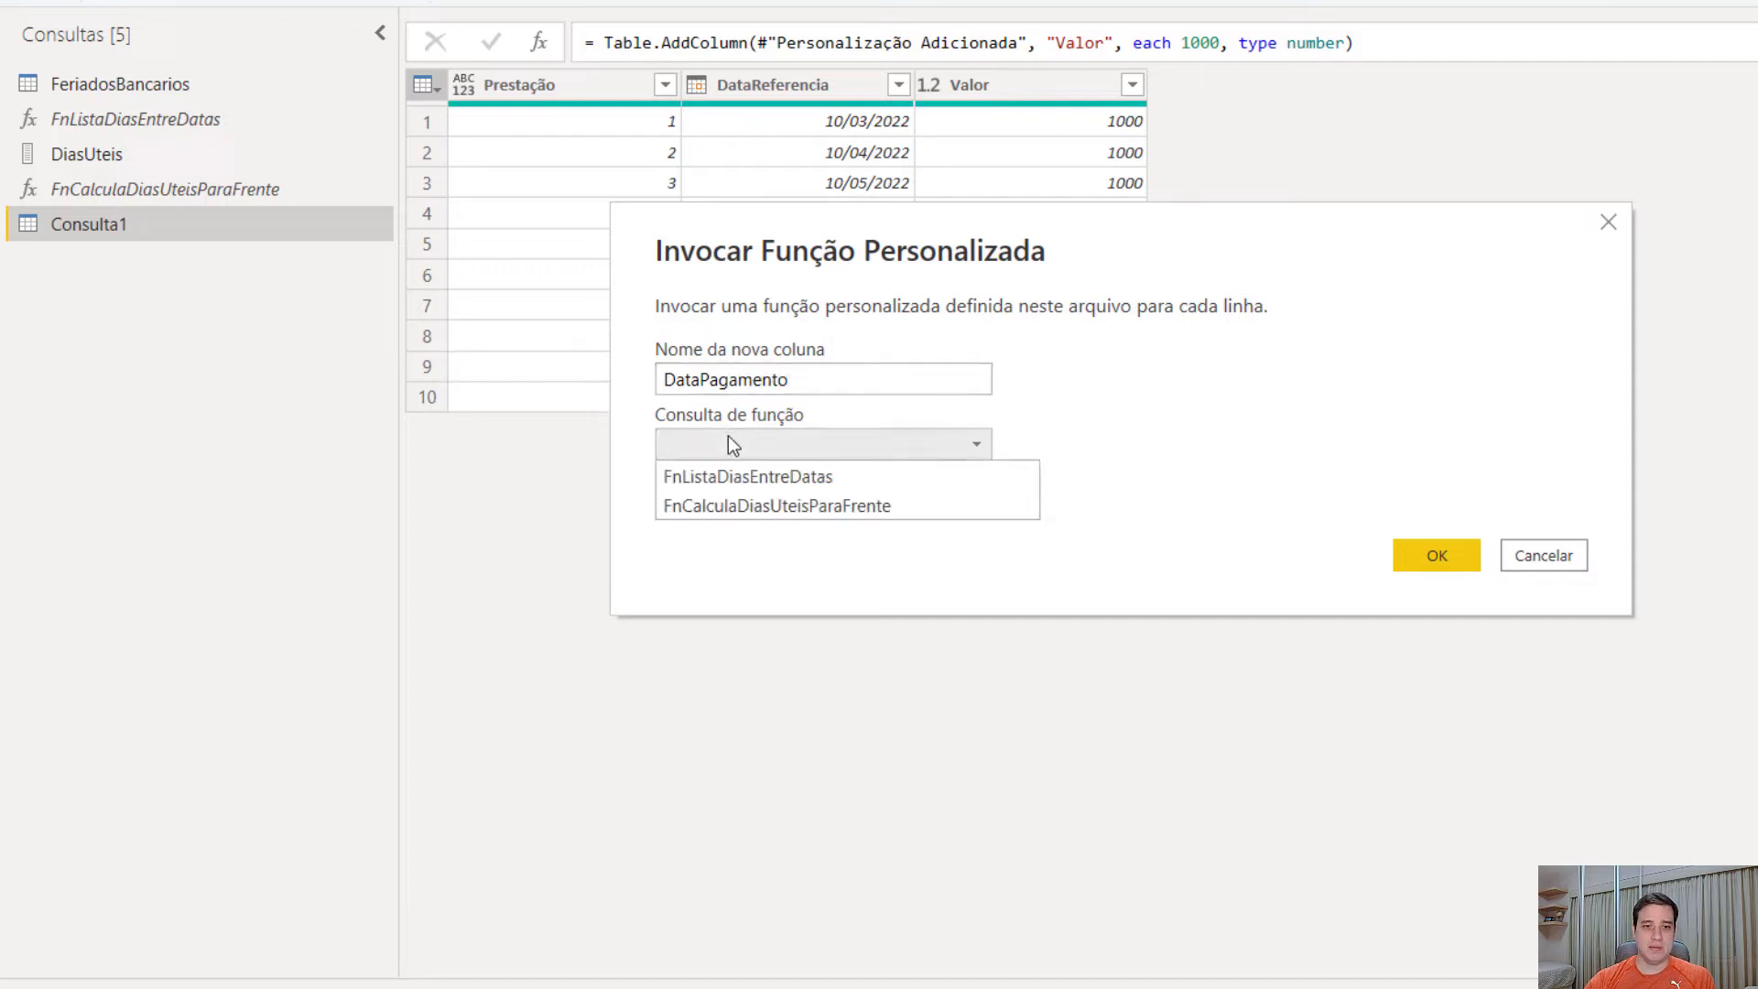
pyautogui.click(727, 514)
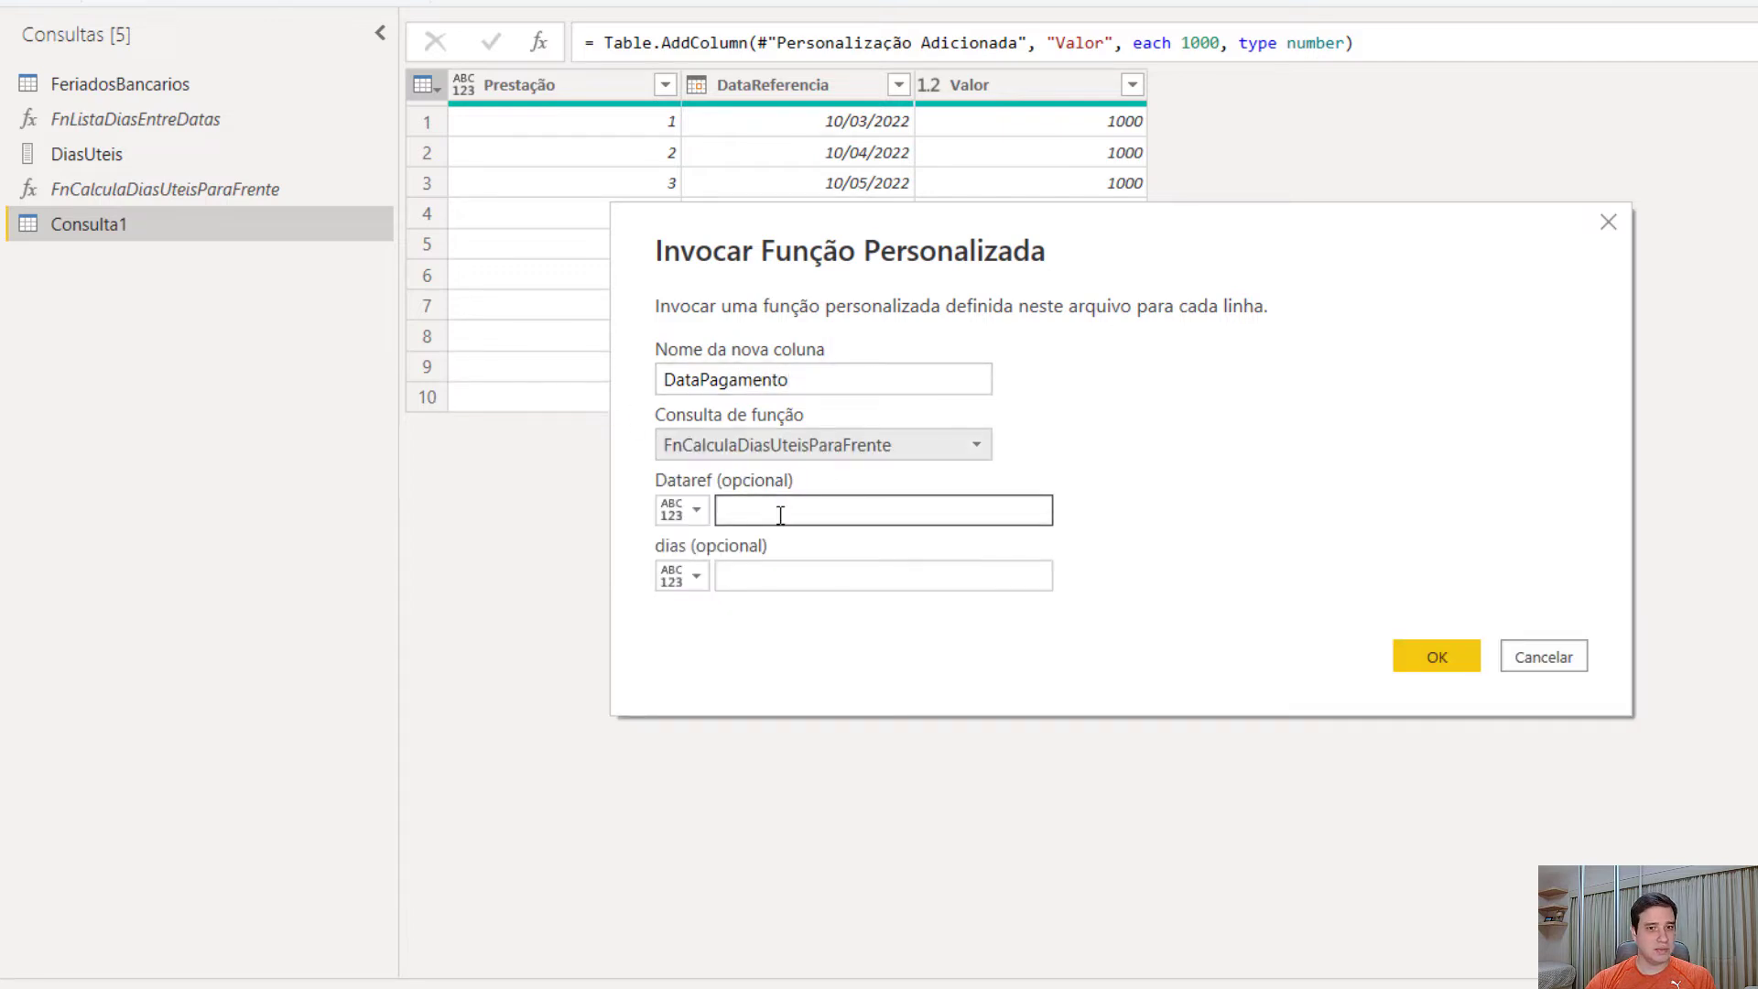
# Step: Use the DataReferencia column as Dataref and 1 as dias, add the column, and preview the first row's DataPagamento list
pyautogui.click(683, 513)
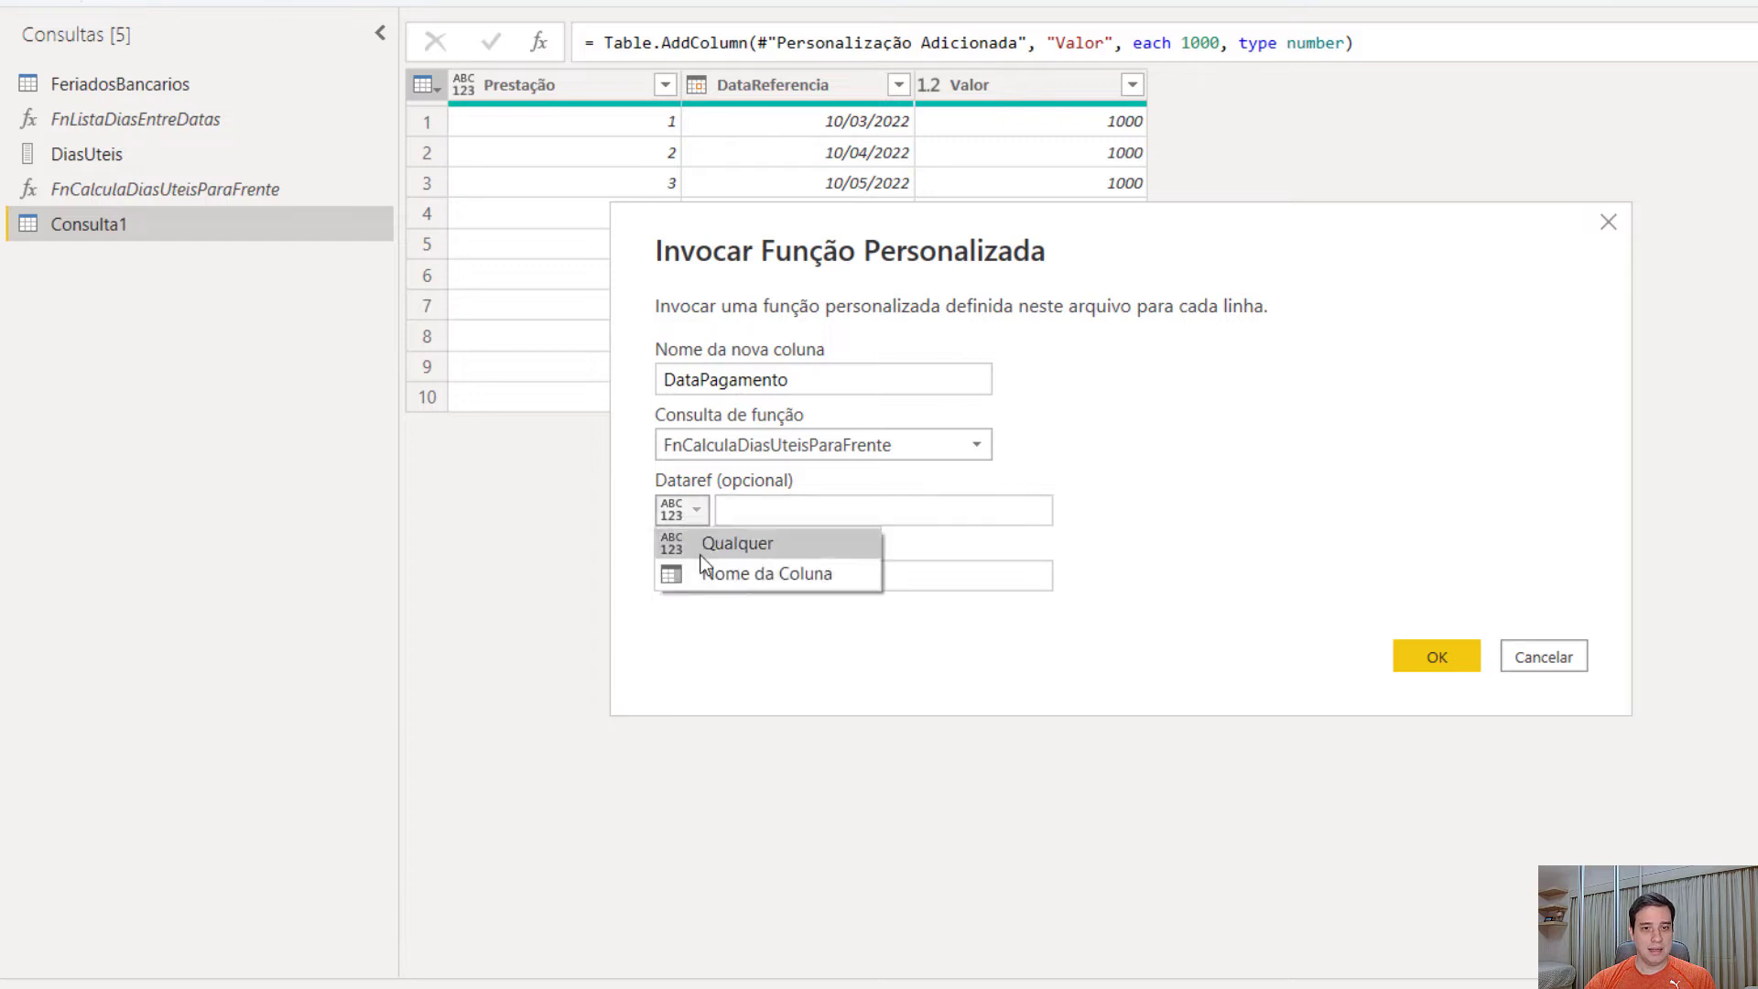
pyautogui.click(703, 573)
pyautogui.click(828, 513)
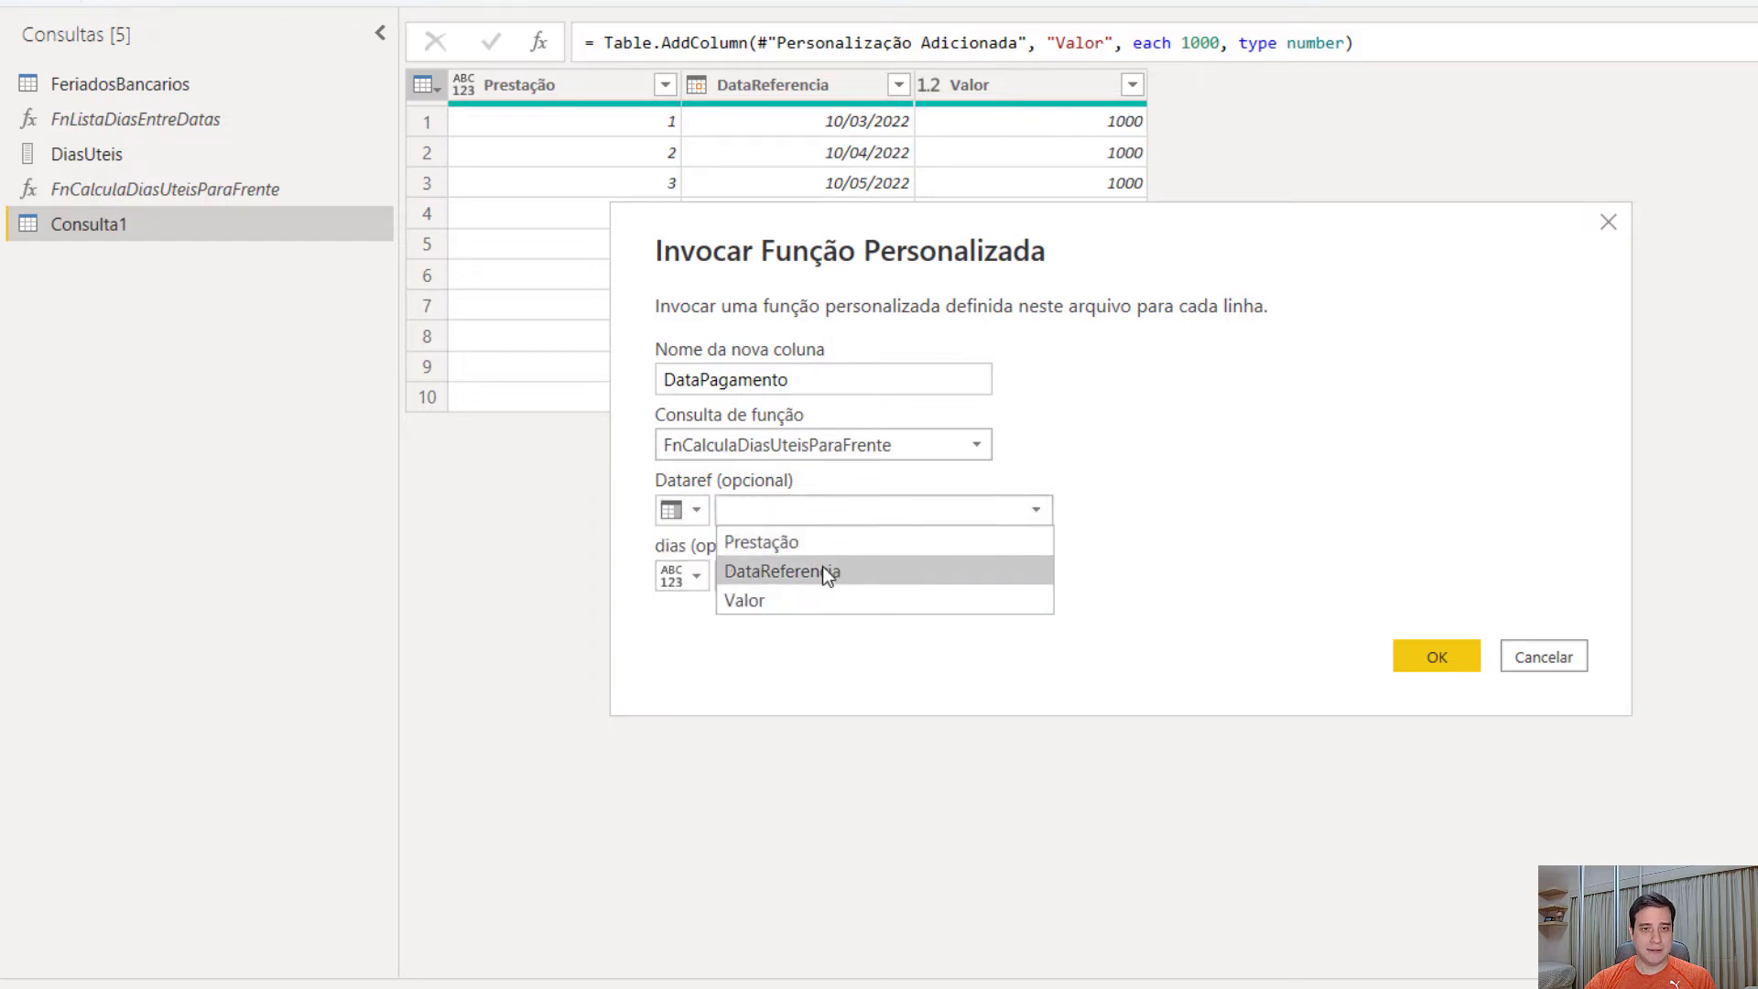
pyautogui.click(822, 569)
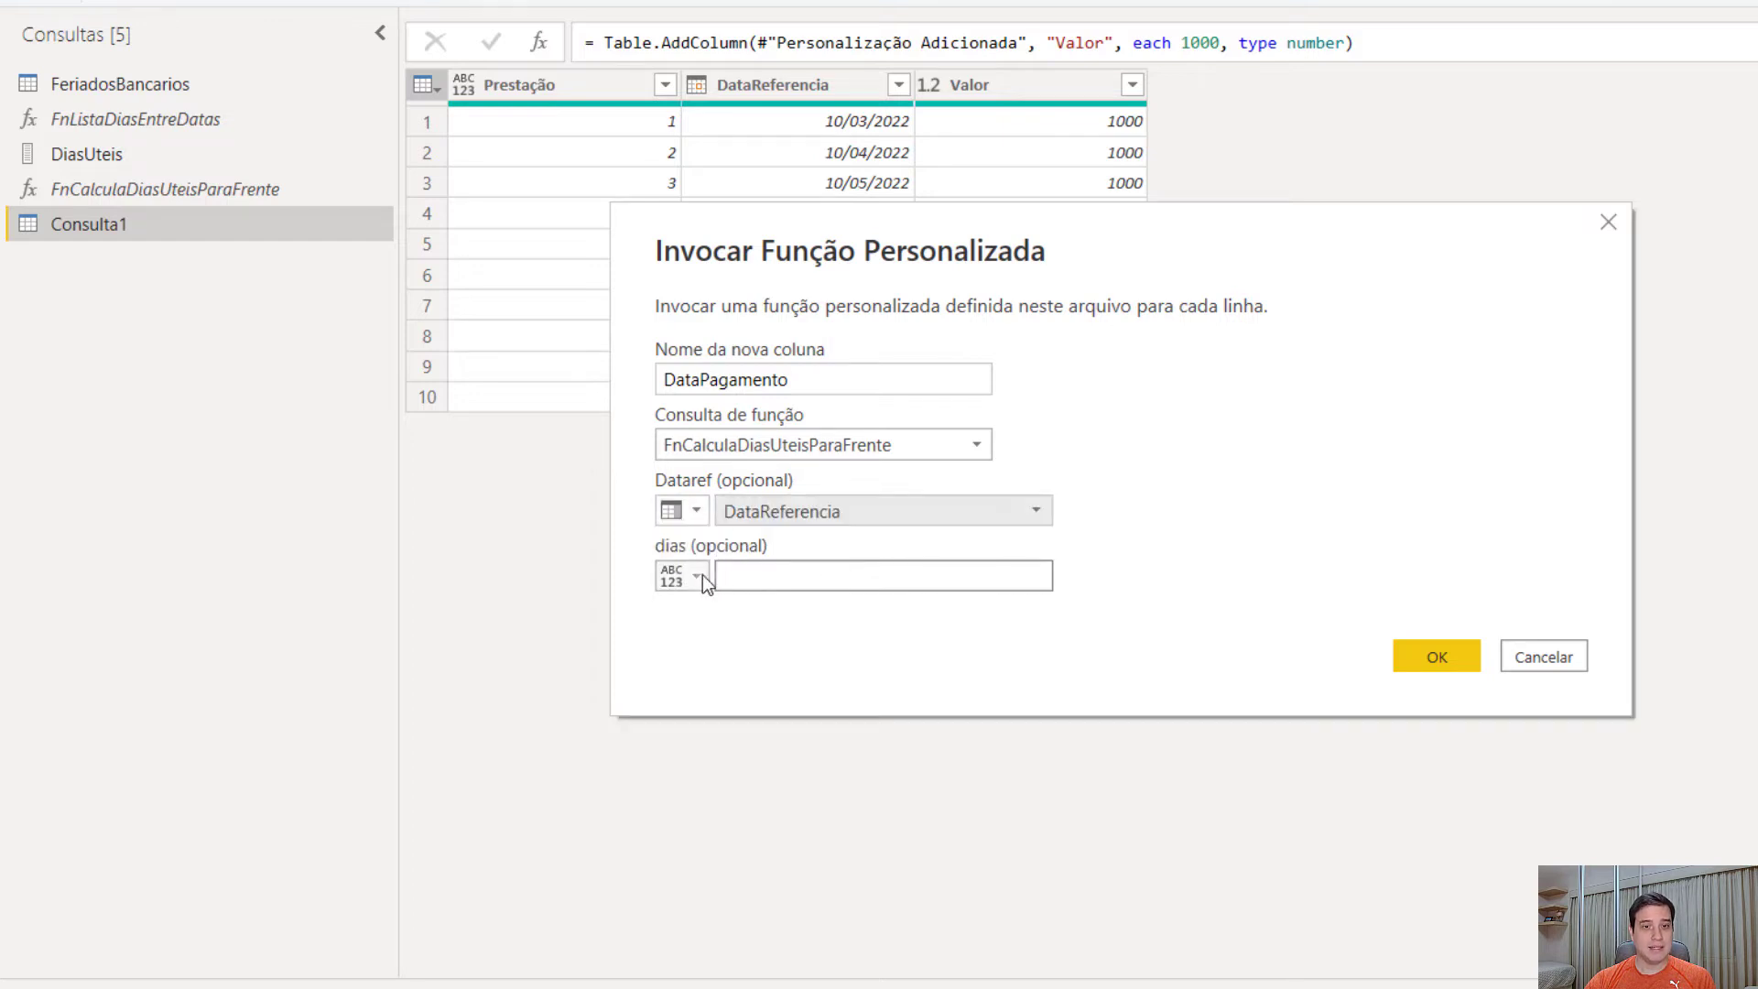
pyautogui.click(759, 581)
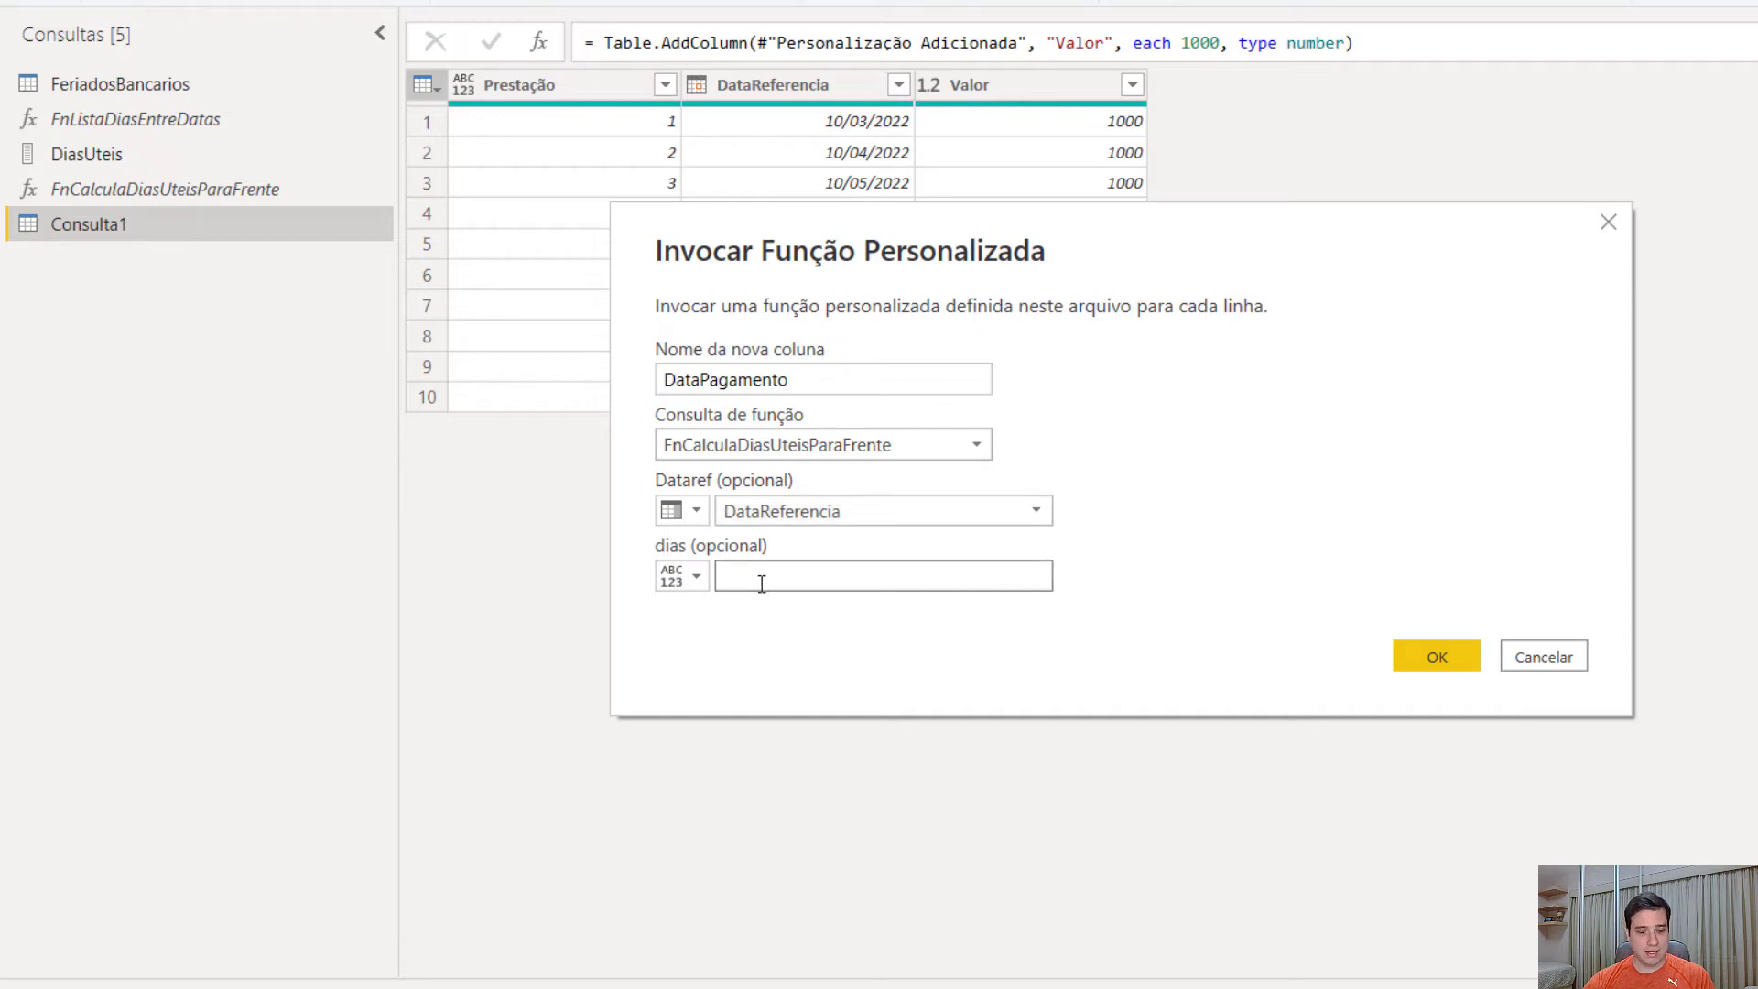
pyautogui.write('5')
pyautogui.click(1446, 665)
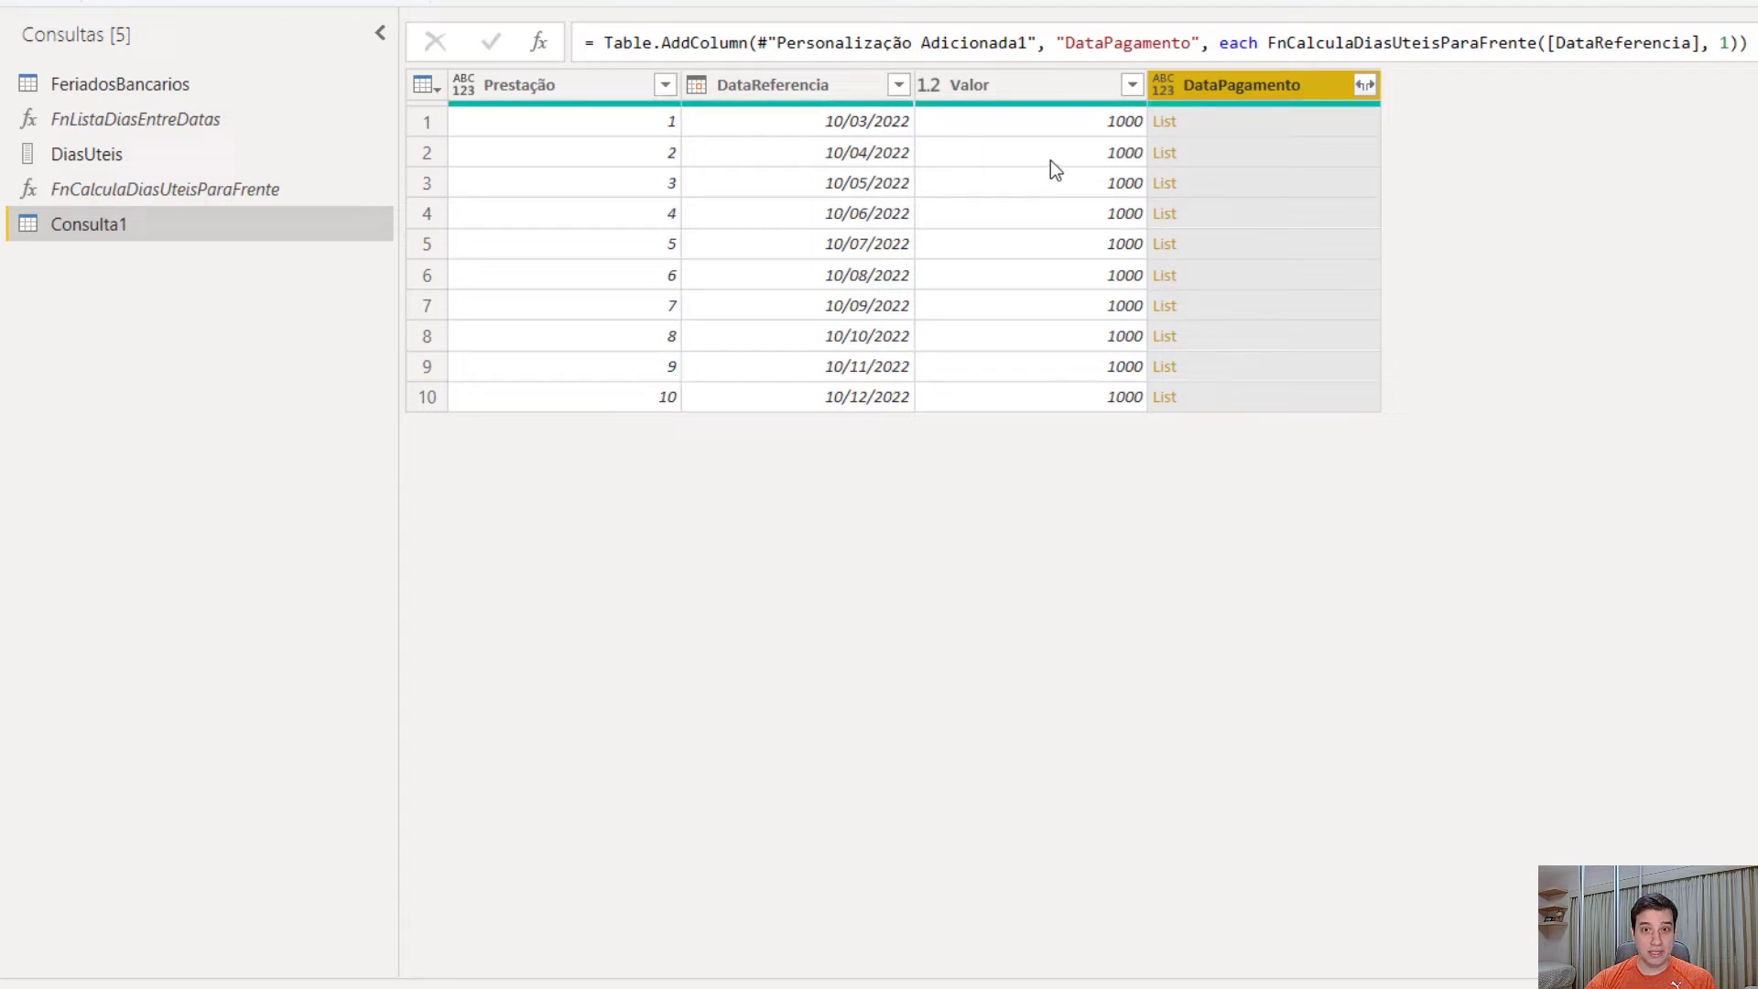
pyautogui.click(1299, 134)
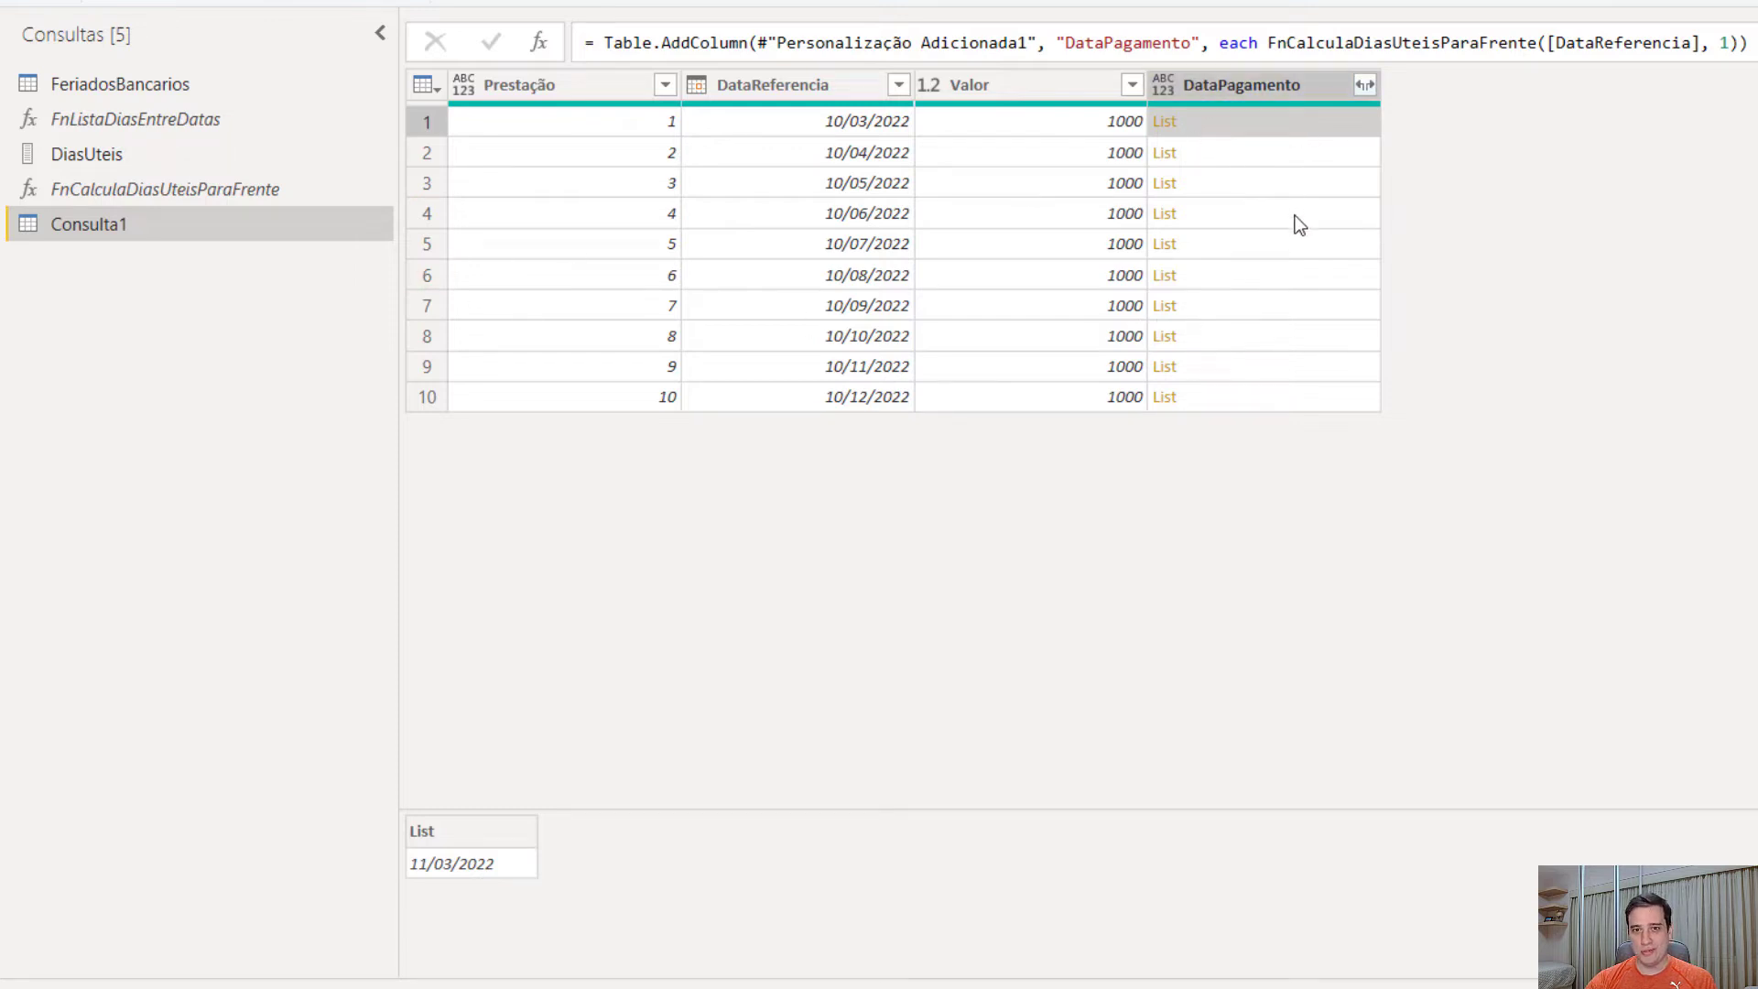
# Step: Wrap the output Personalizar2 of FnCalculaDiasUteisParaFrente in List.Last() and check the DataPagamento column in Consulta1
pyautogui.click(135, 189)
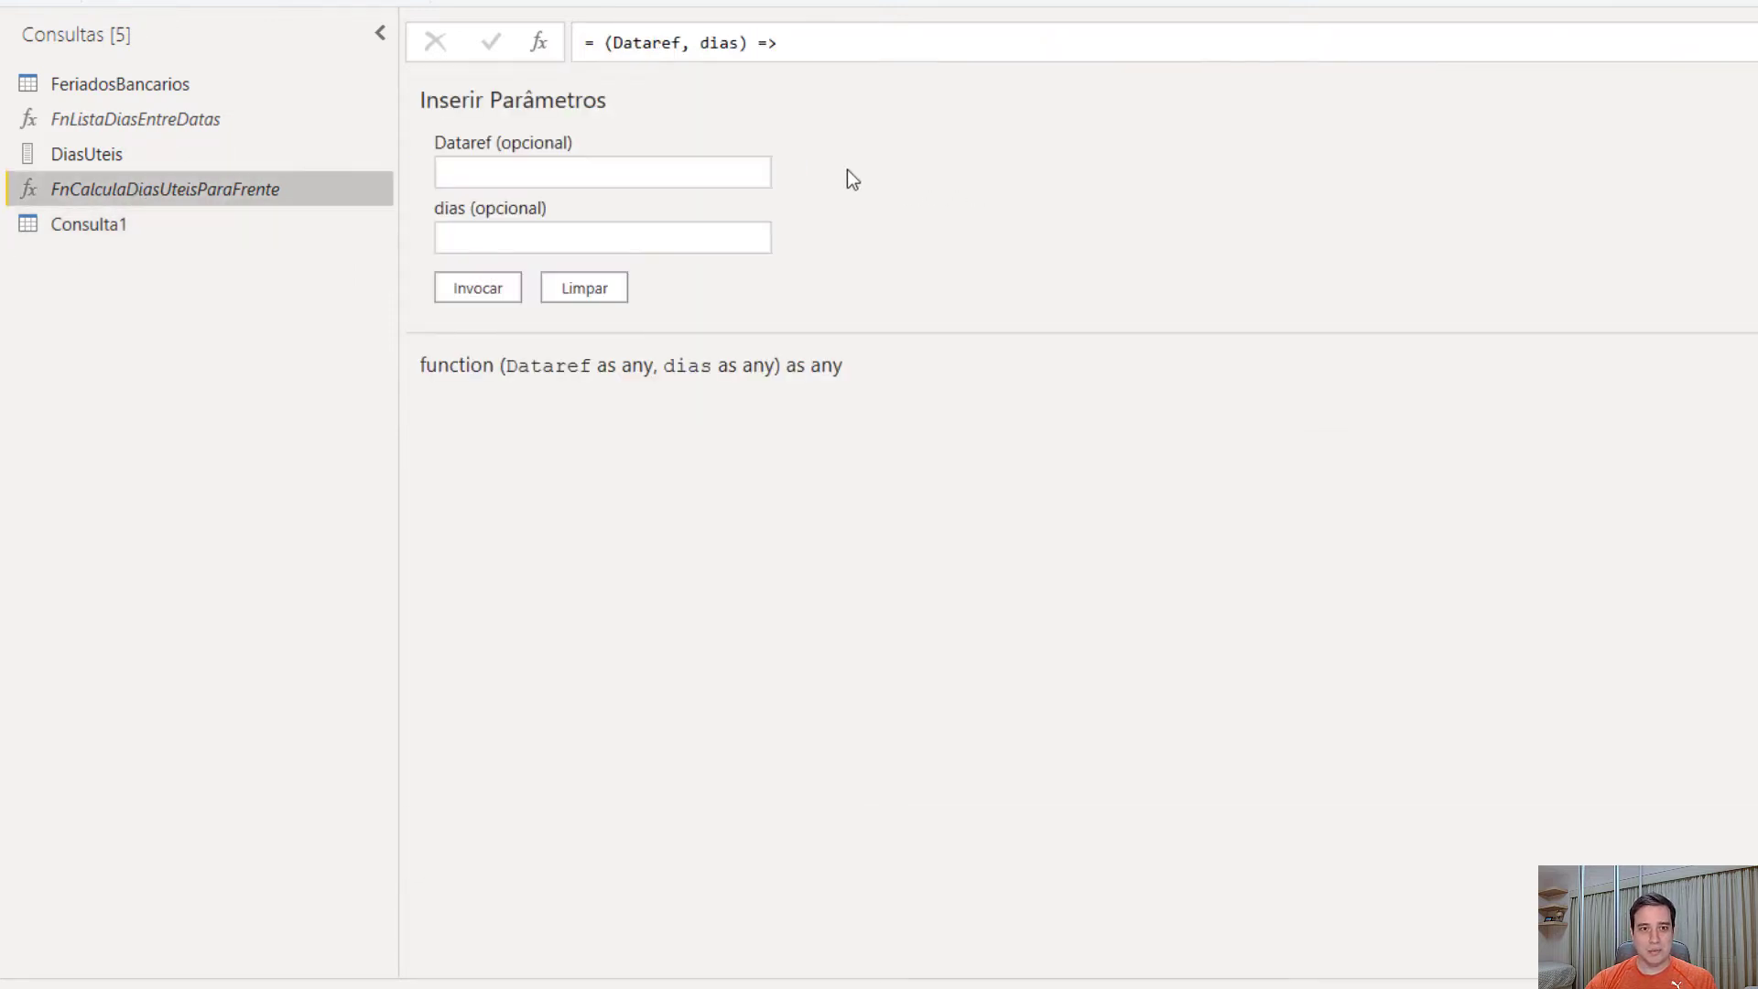
pyautogui.click(1750, 43)
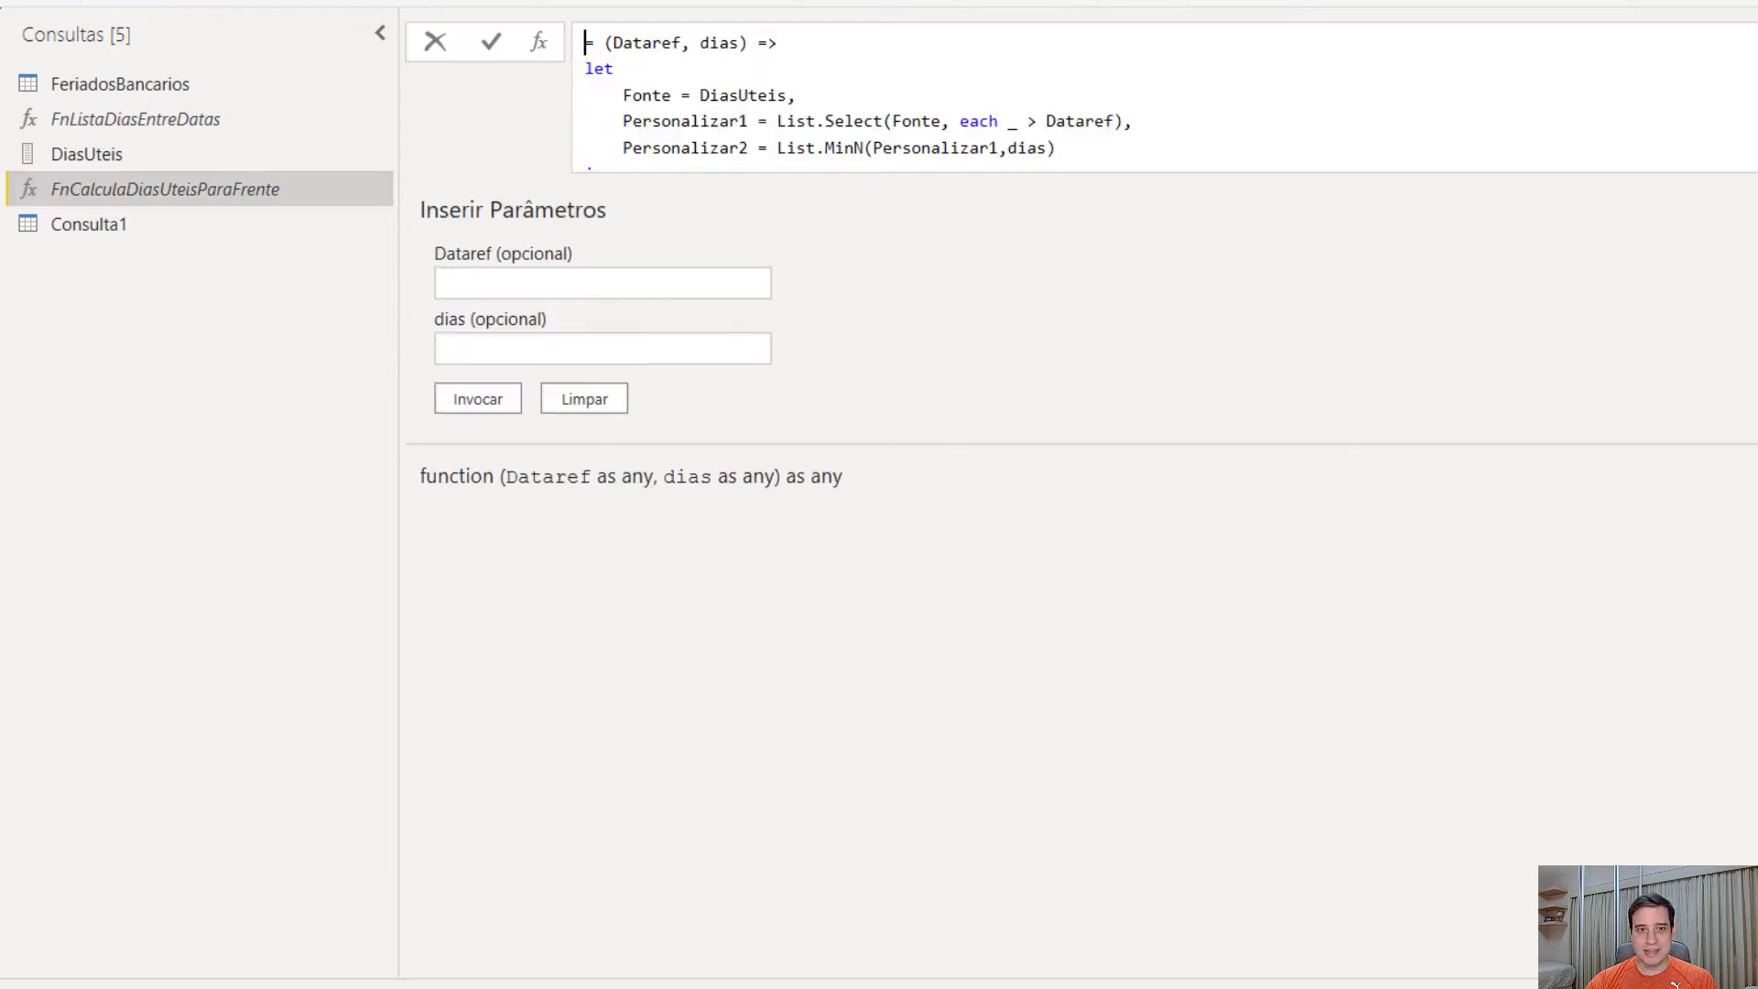
pyautogui.scroll(-2, 767, 99)
pyautogui.scroll(1, 769, 96)
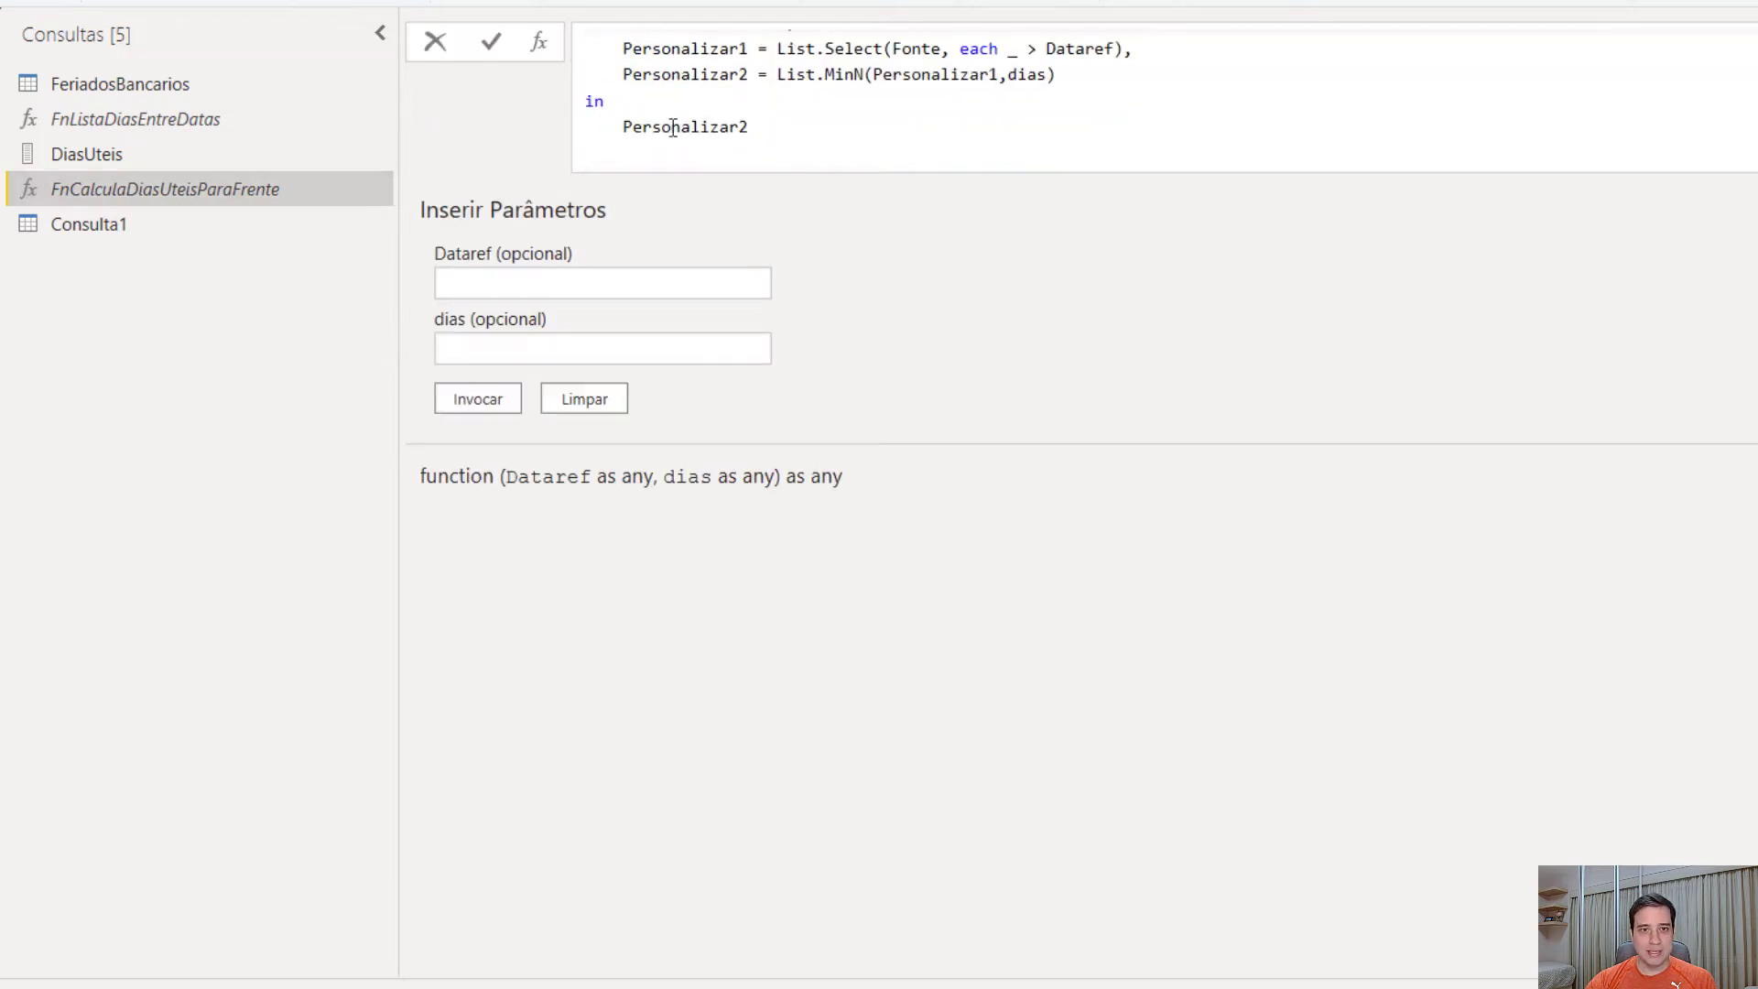
pyautogui.click(626, 133)
pyautogui.write('List.')
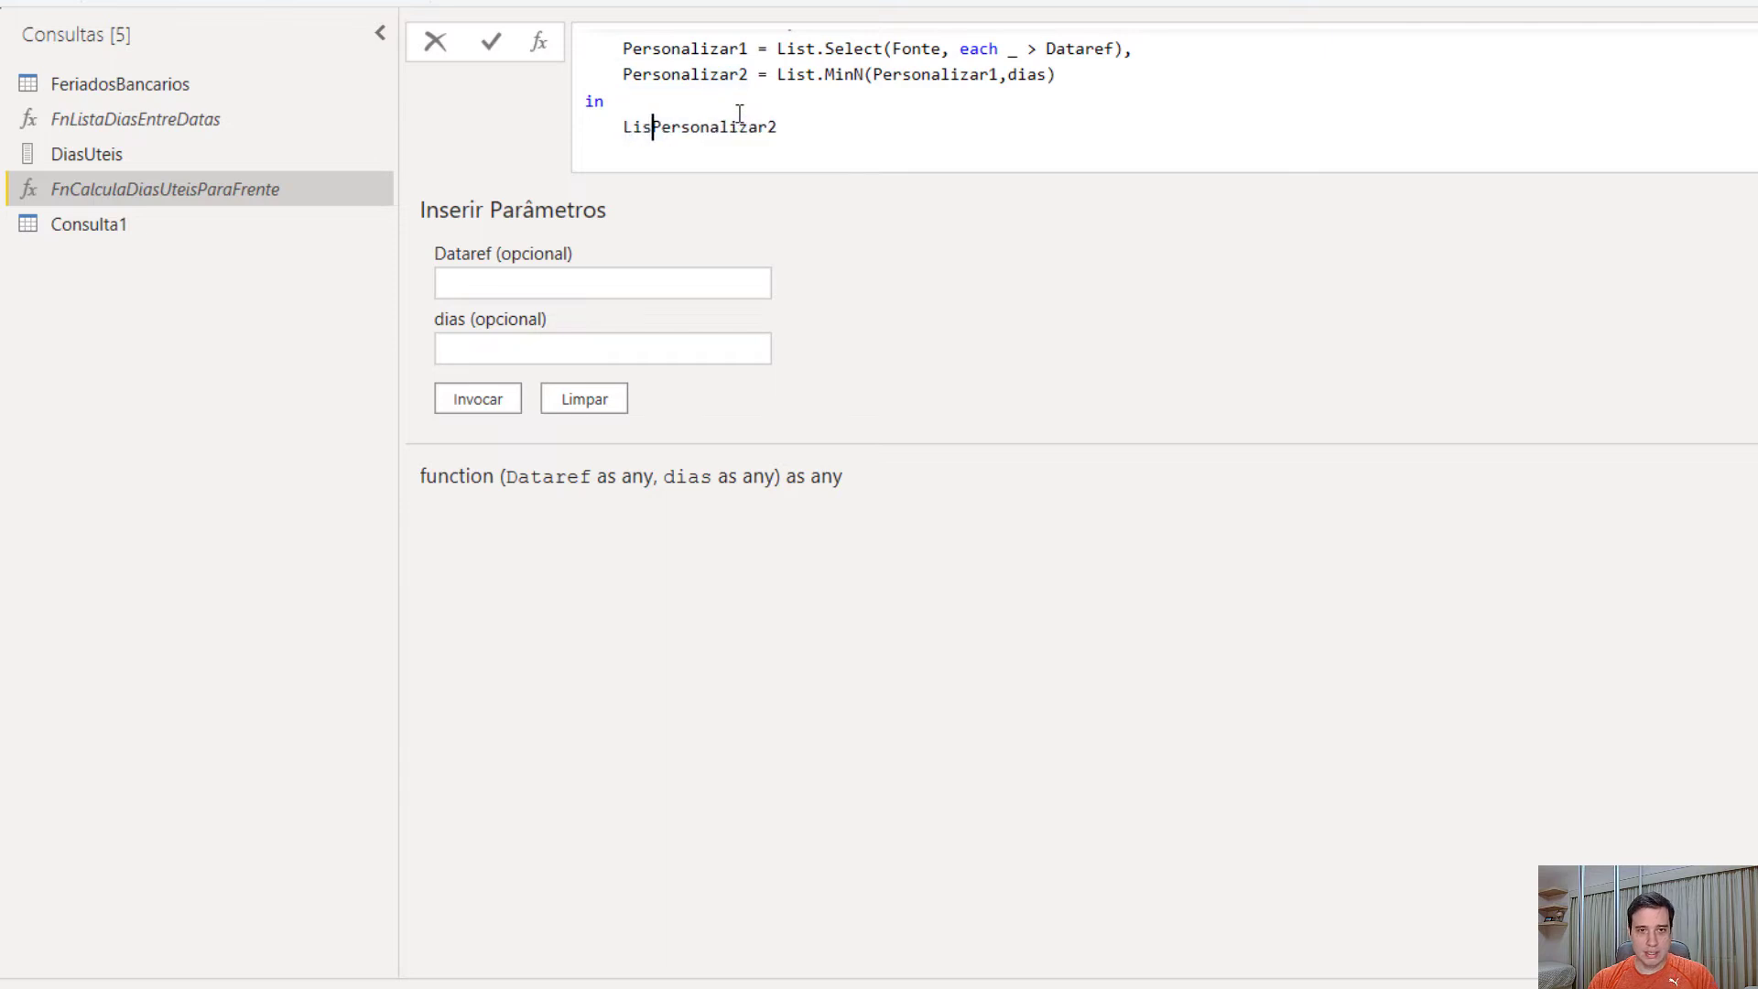
pyautogui.write('Las')
pyautogui.write('t(')
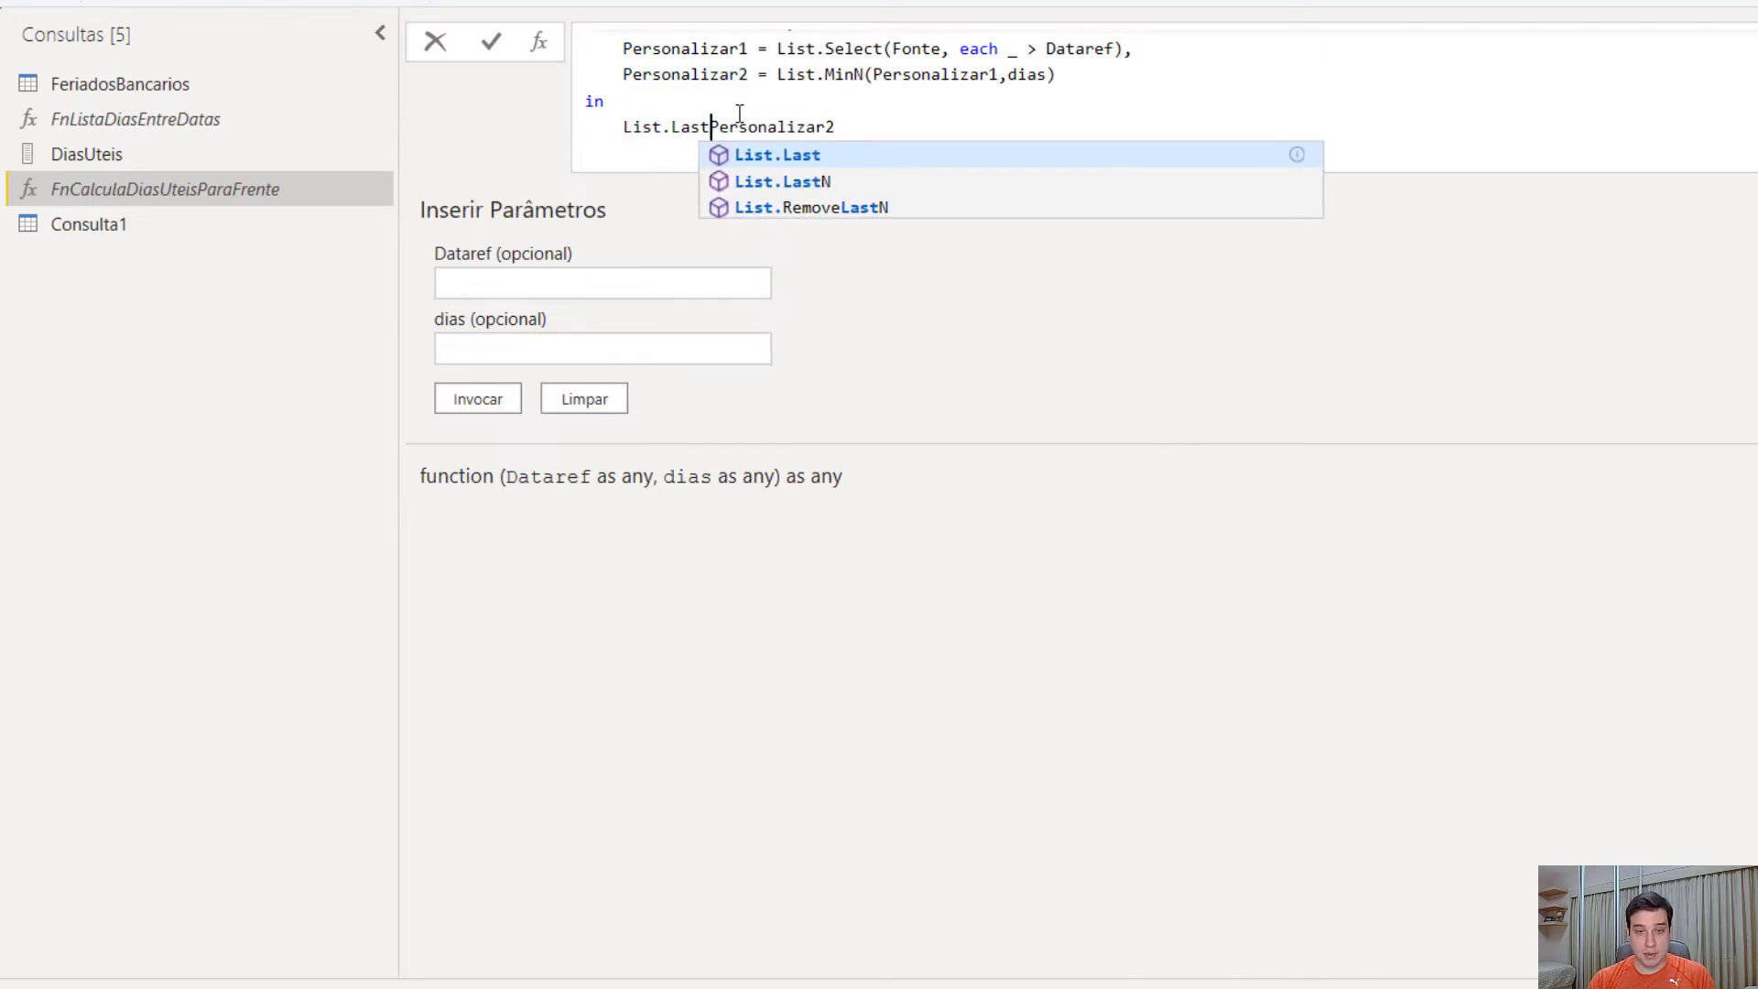
pyautogui.press('End')
pyautogui.write(')')
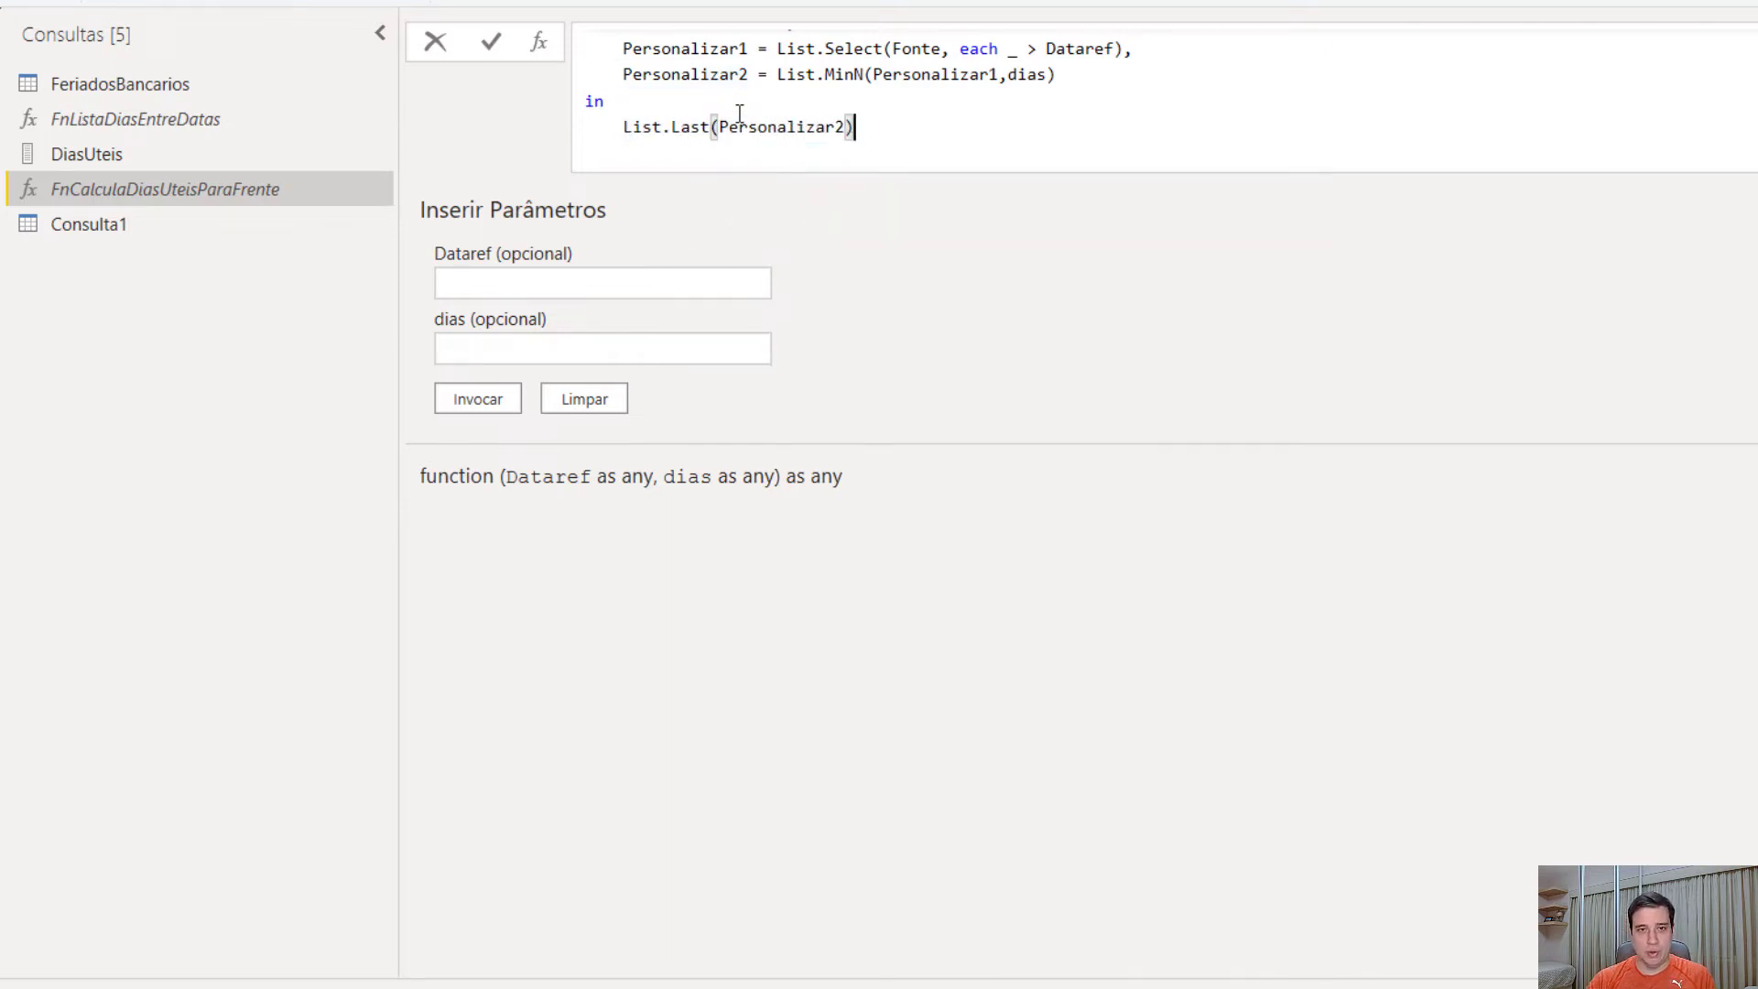
pyautogui.press('Return')
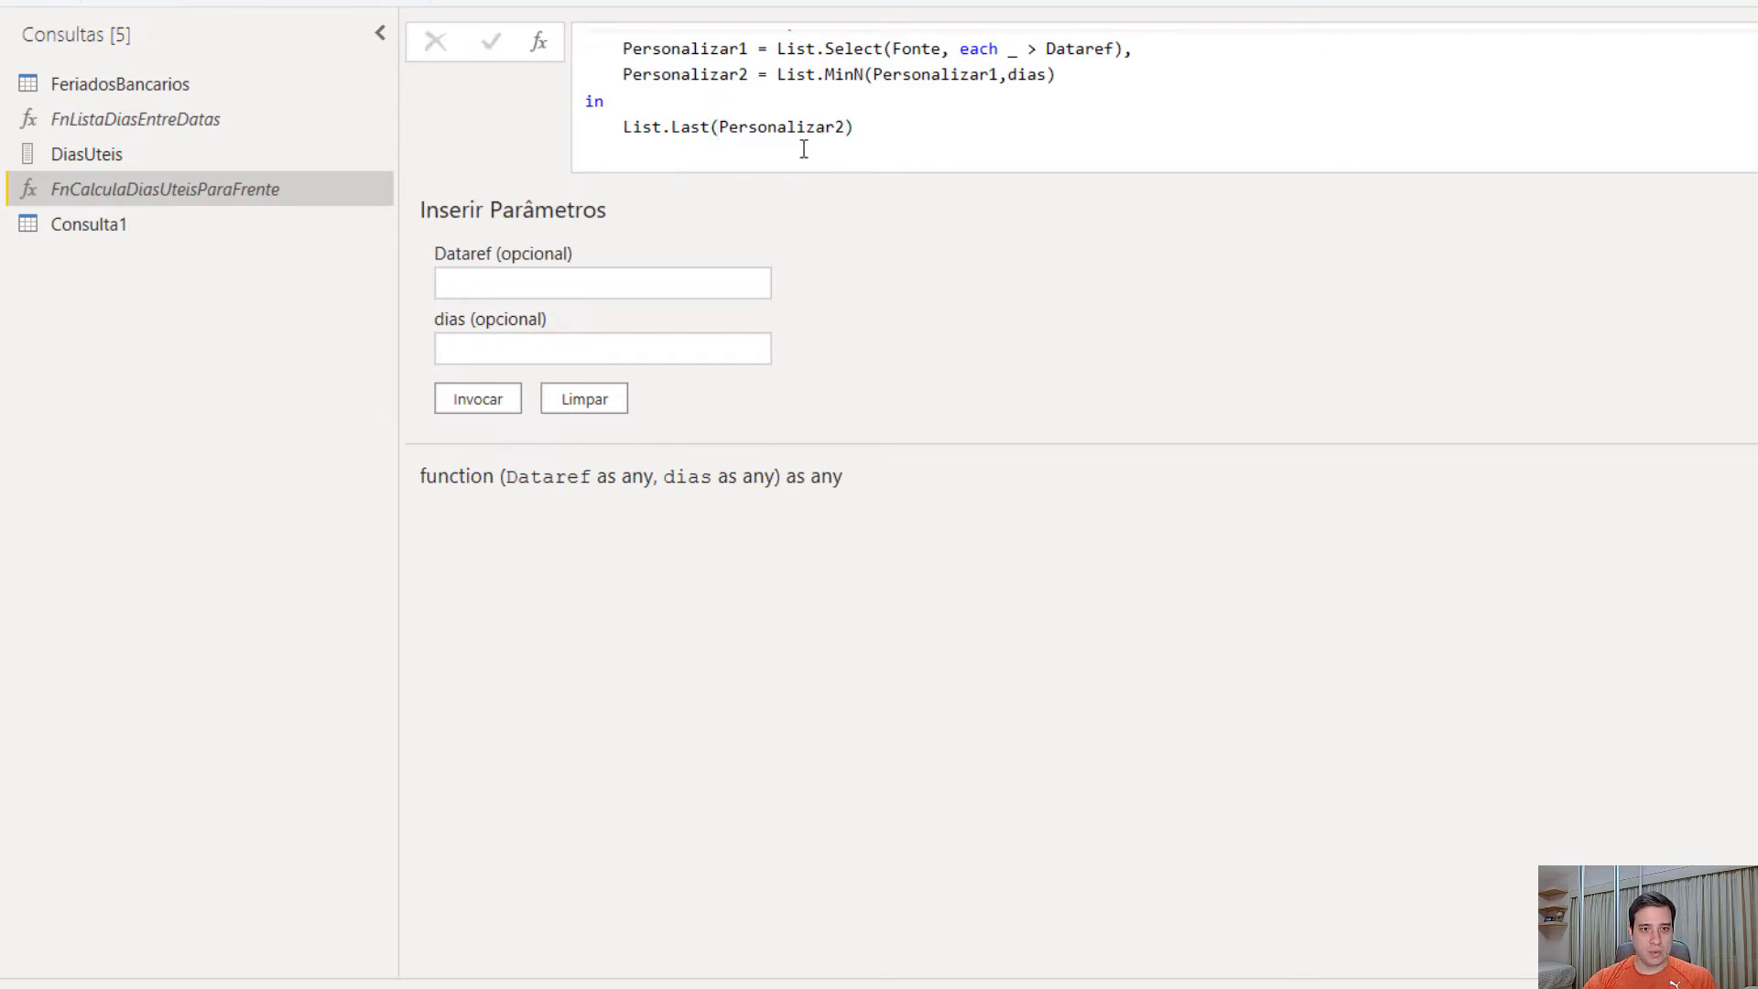
pyautogui.click(87, 219)
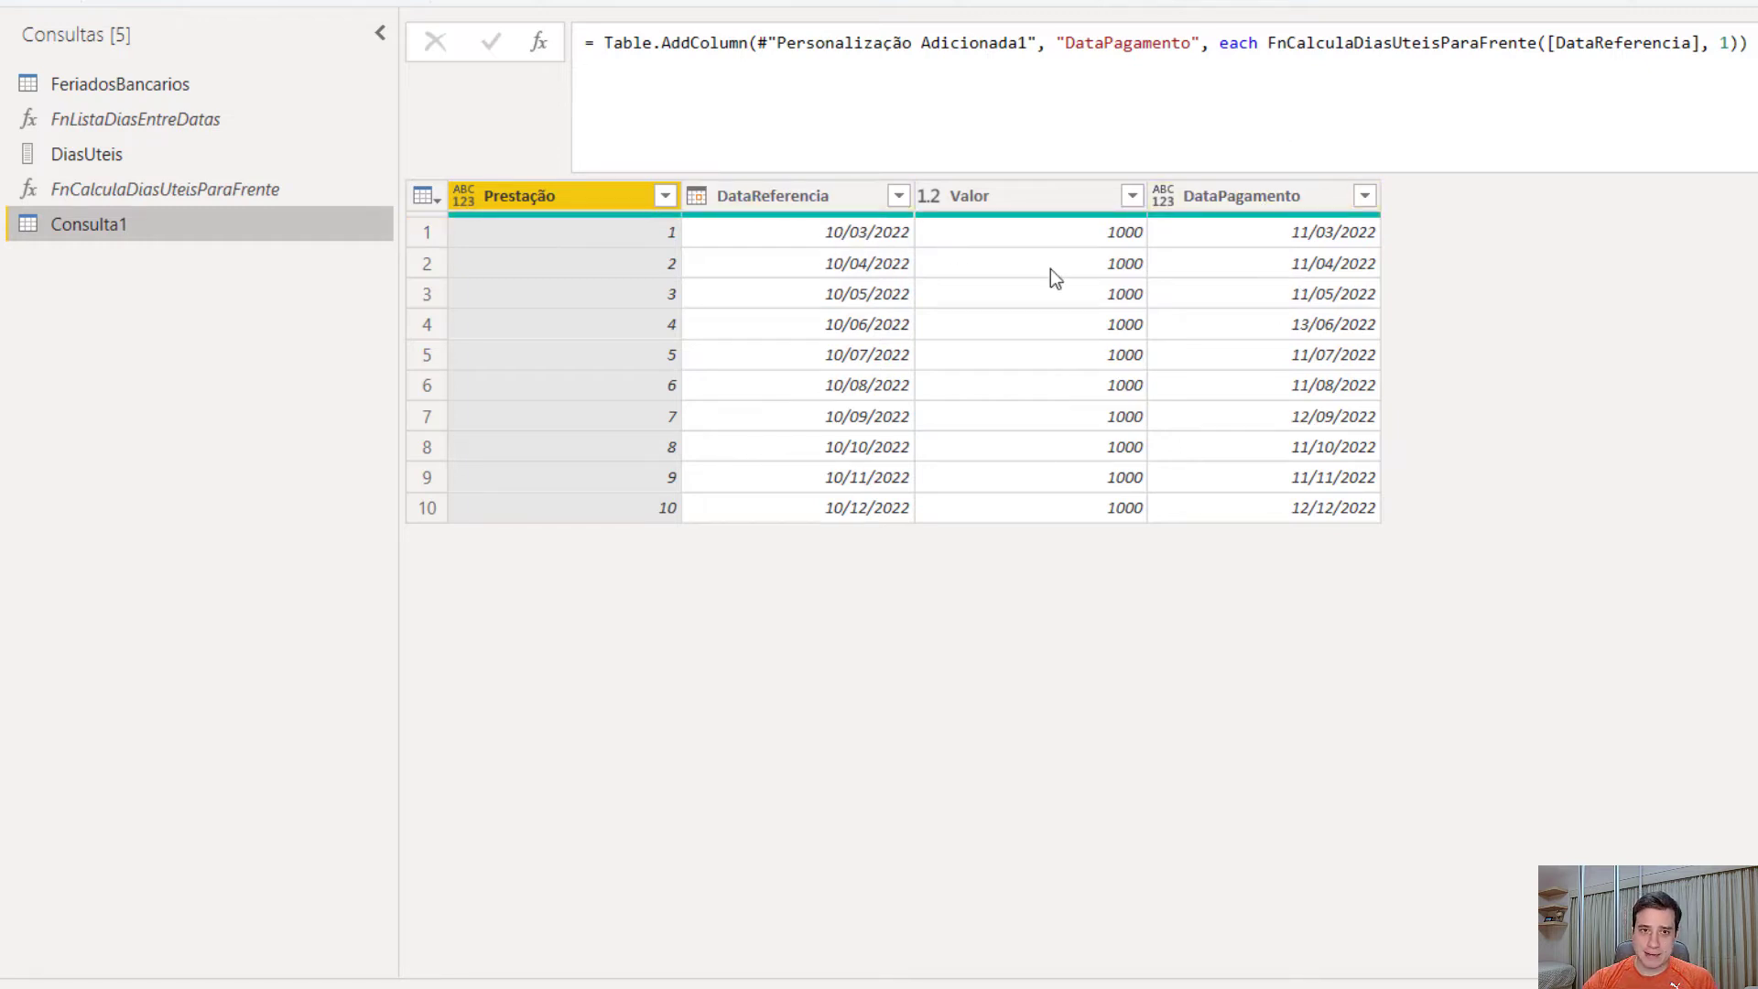
# Step: Change the List.Select condition in FnCalculaDiasUteisParaFrente to >= Dataref and review the payment dates in Consulta1
pyautogui.click(192, 194)
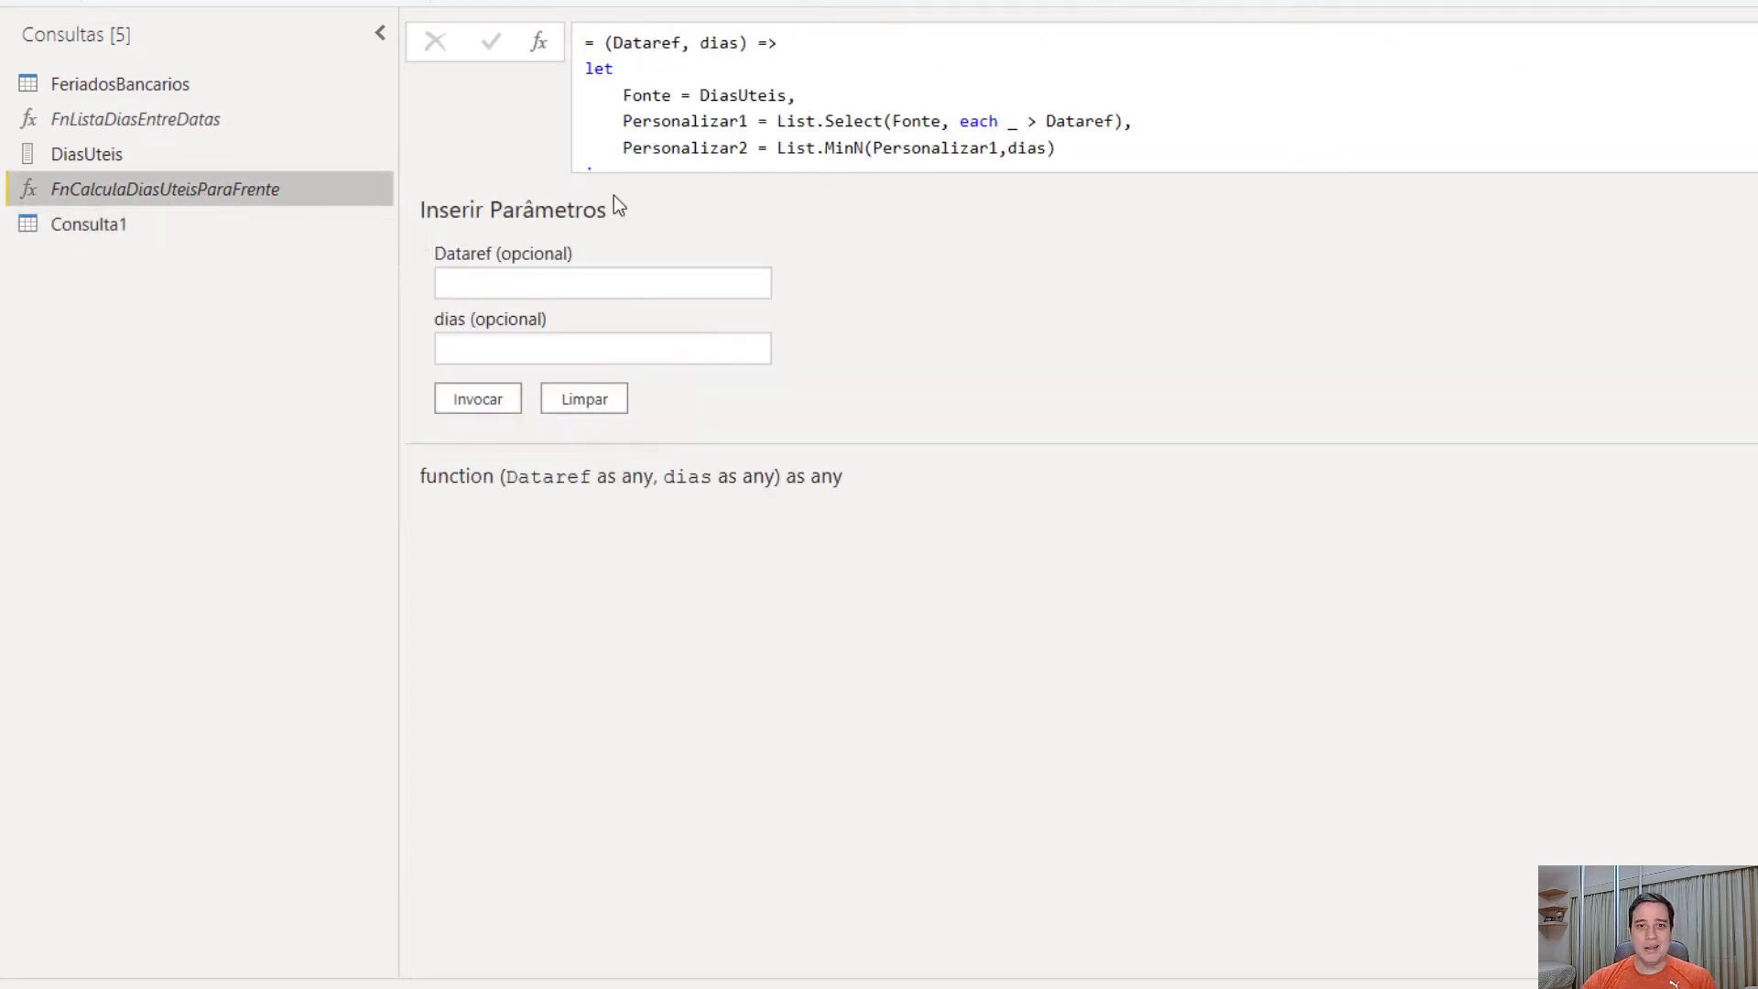
pyautogui.click(1040, 123)
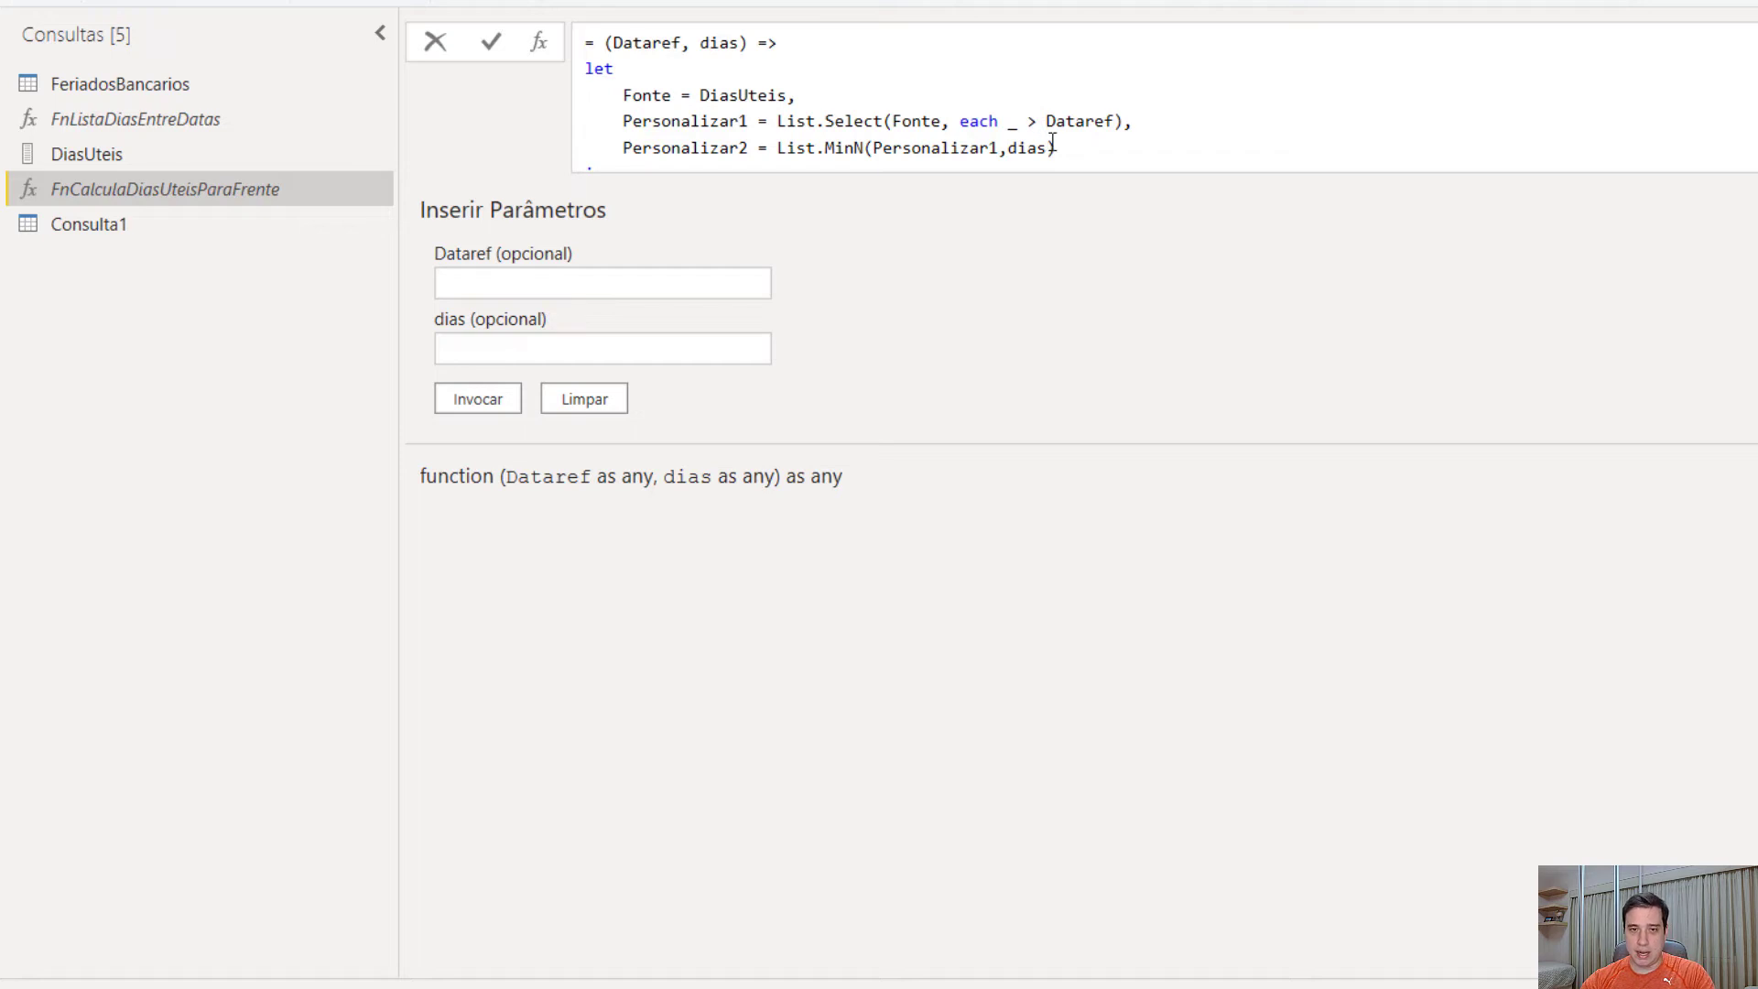
pyautogui.write('=')
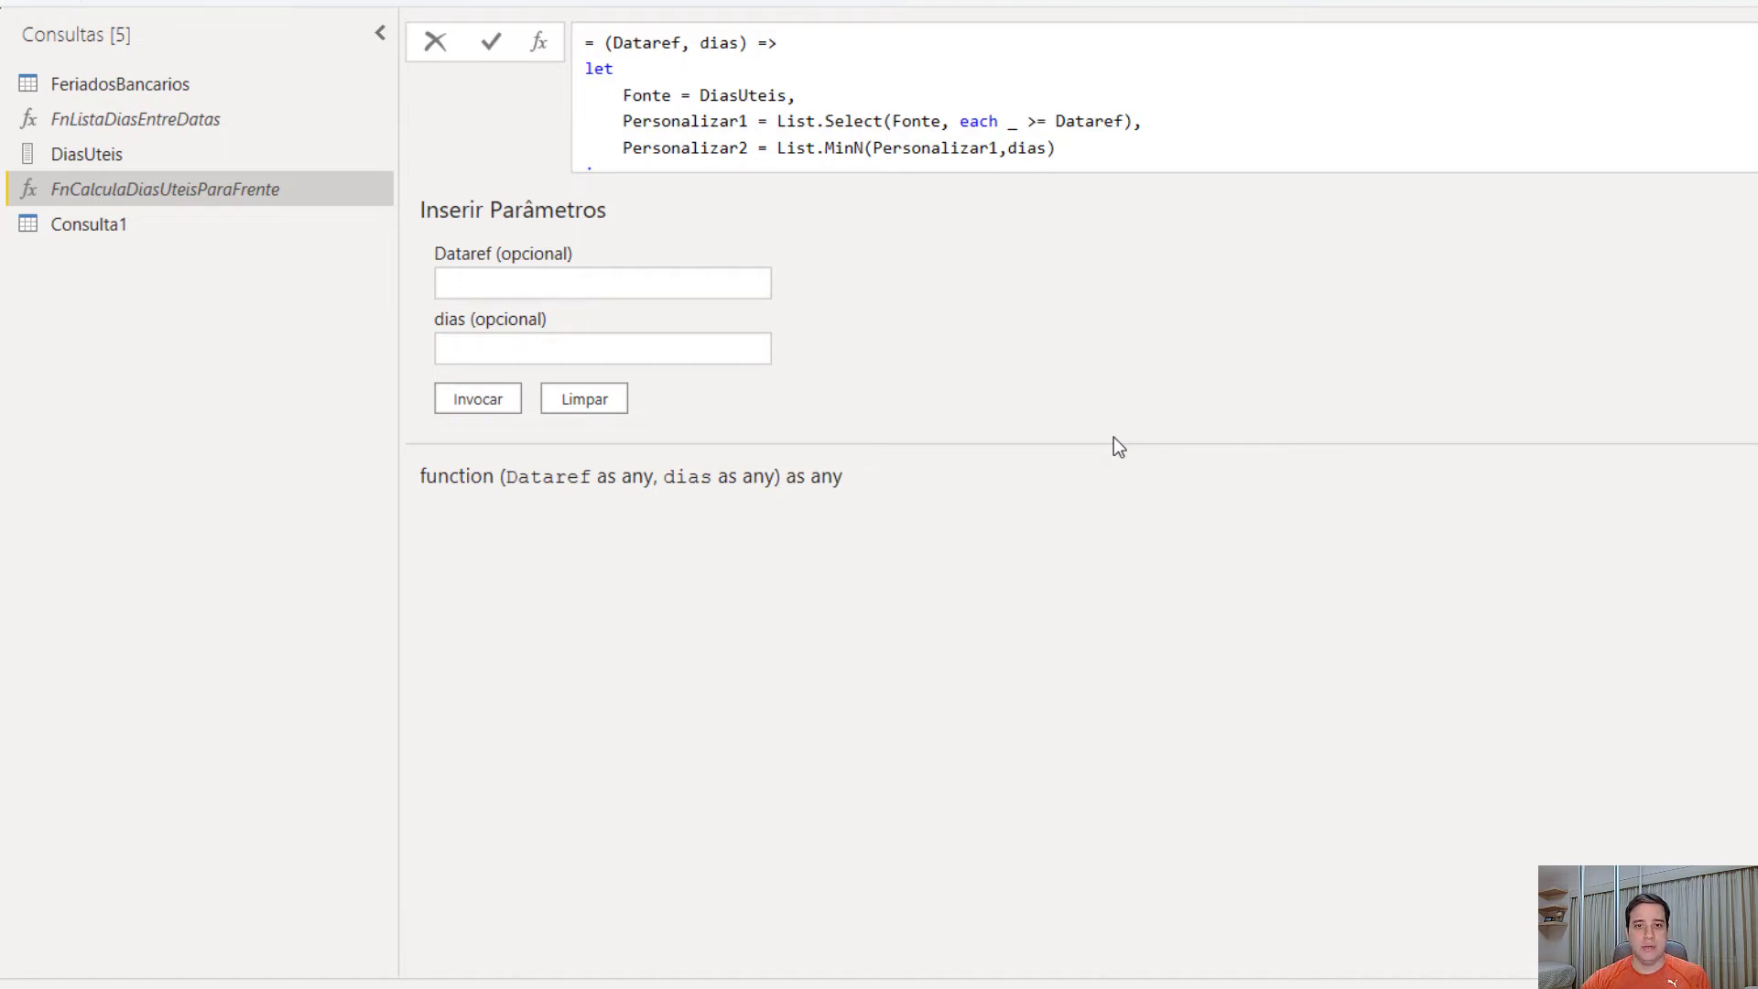
pyautogui.press('Return')
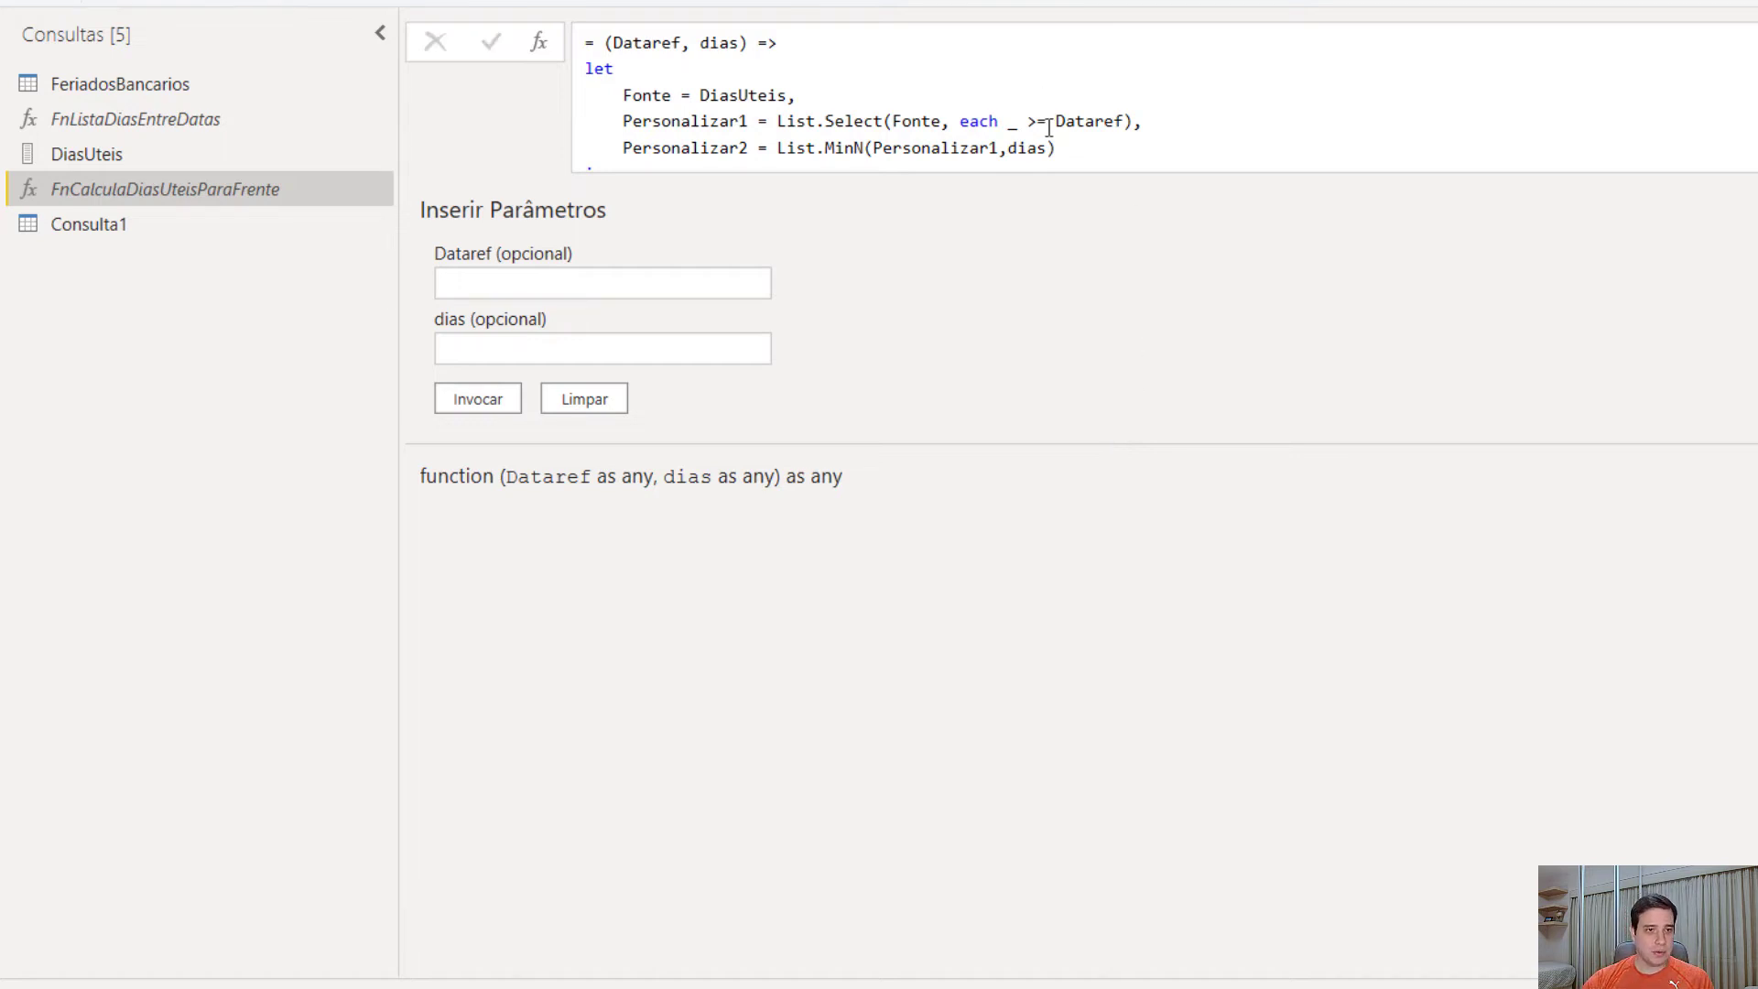
pyautogui.click(119, 221)
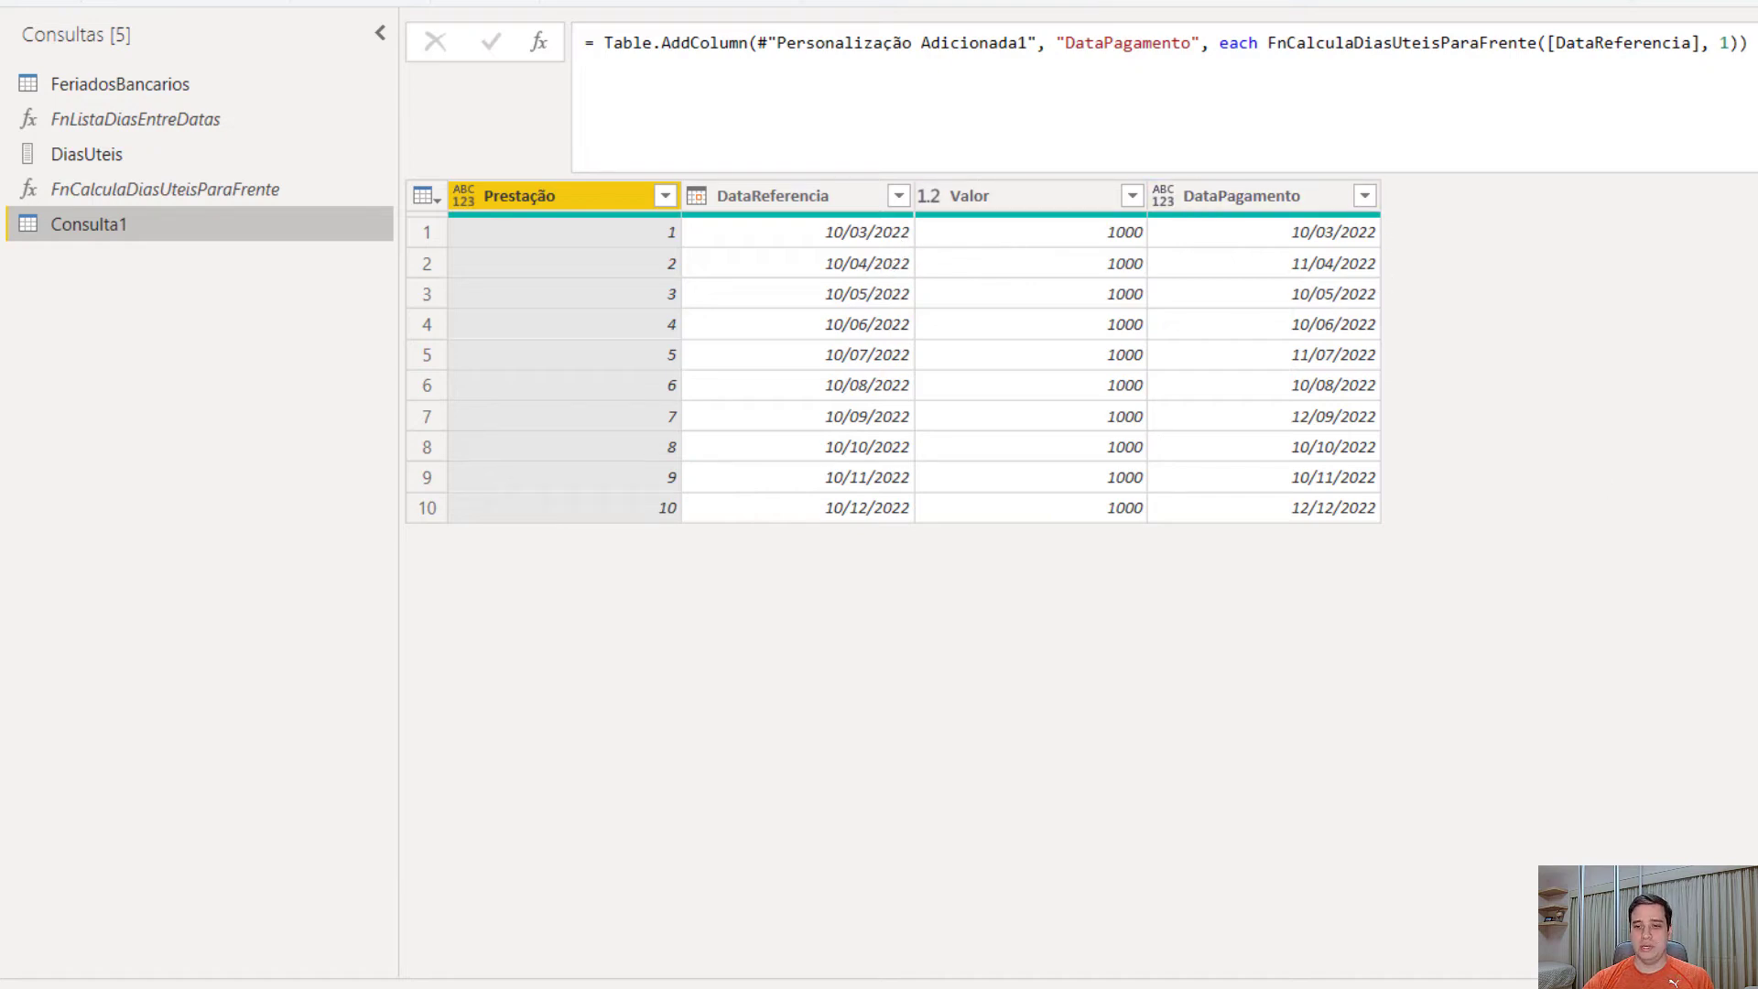
# Step: Check the weekdays of the reference dates against the system calendar for March and April 2022
pyautogui.click(1632, 963)
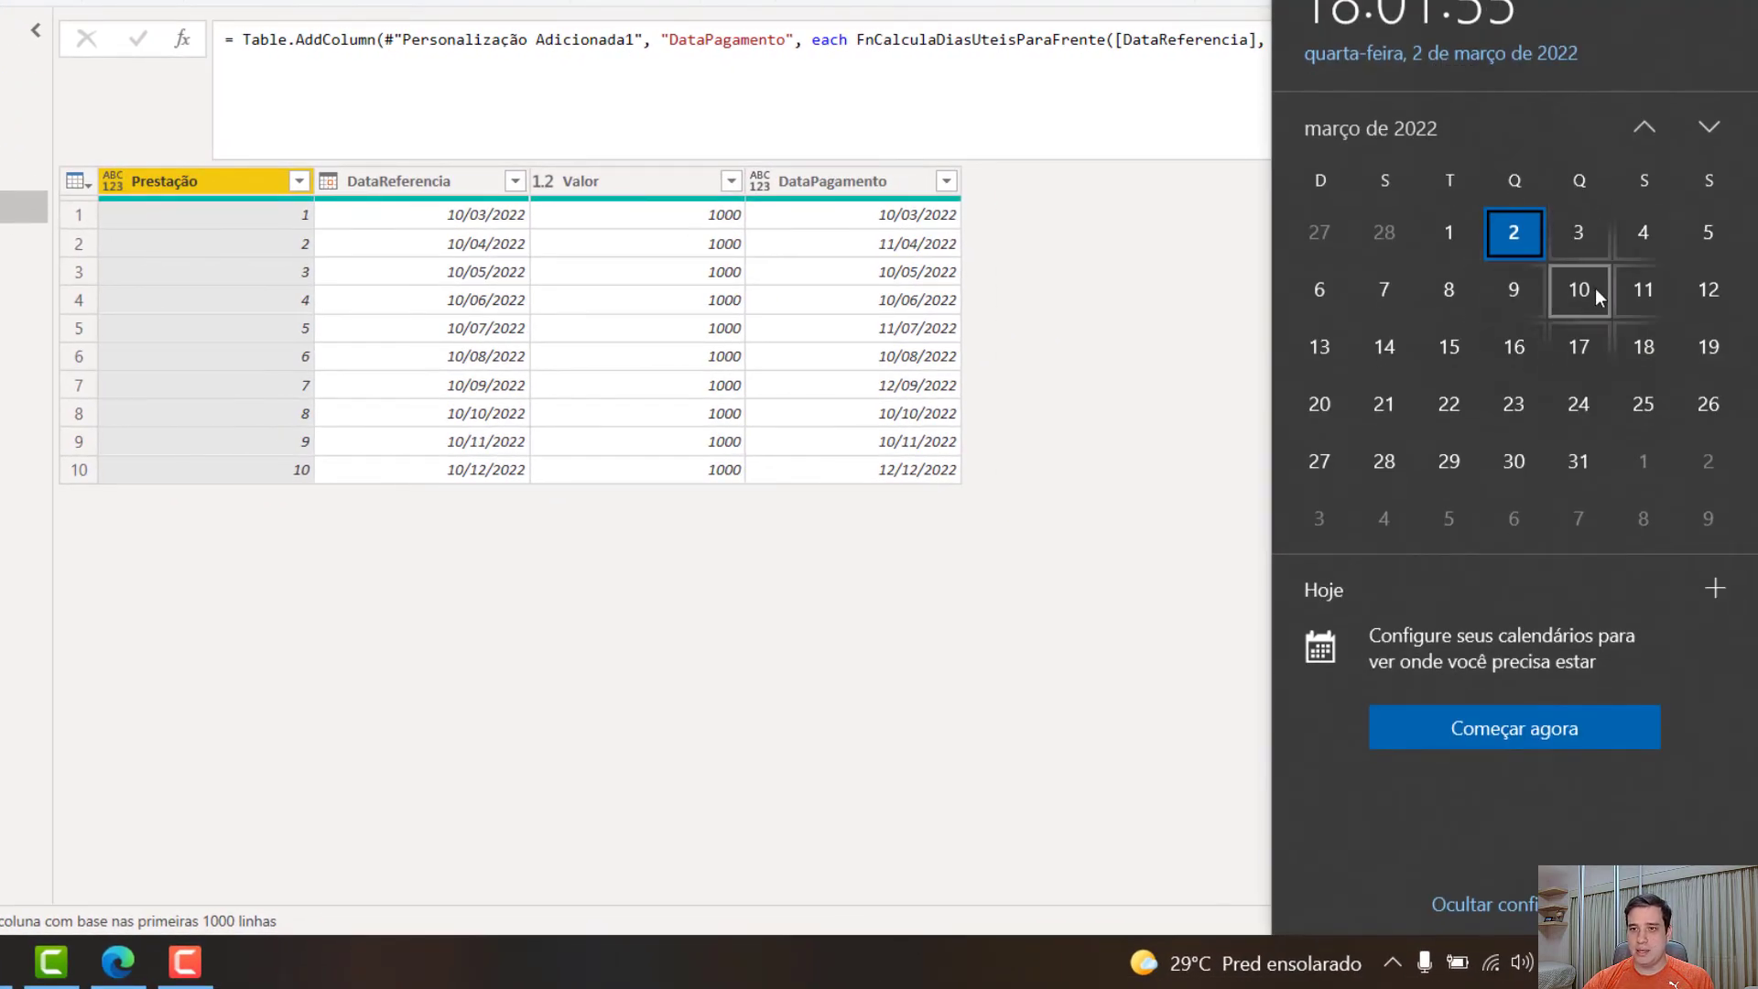
pyautogui.click(1708, 126)
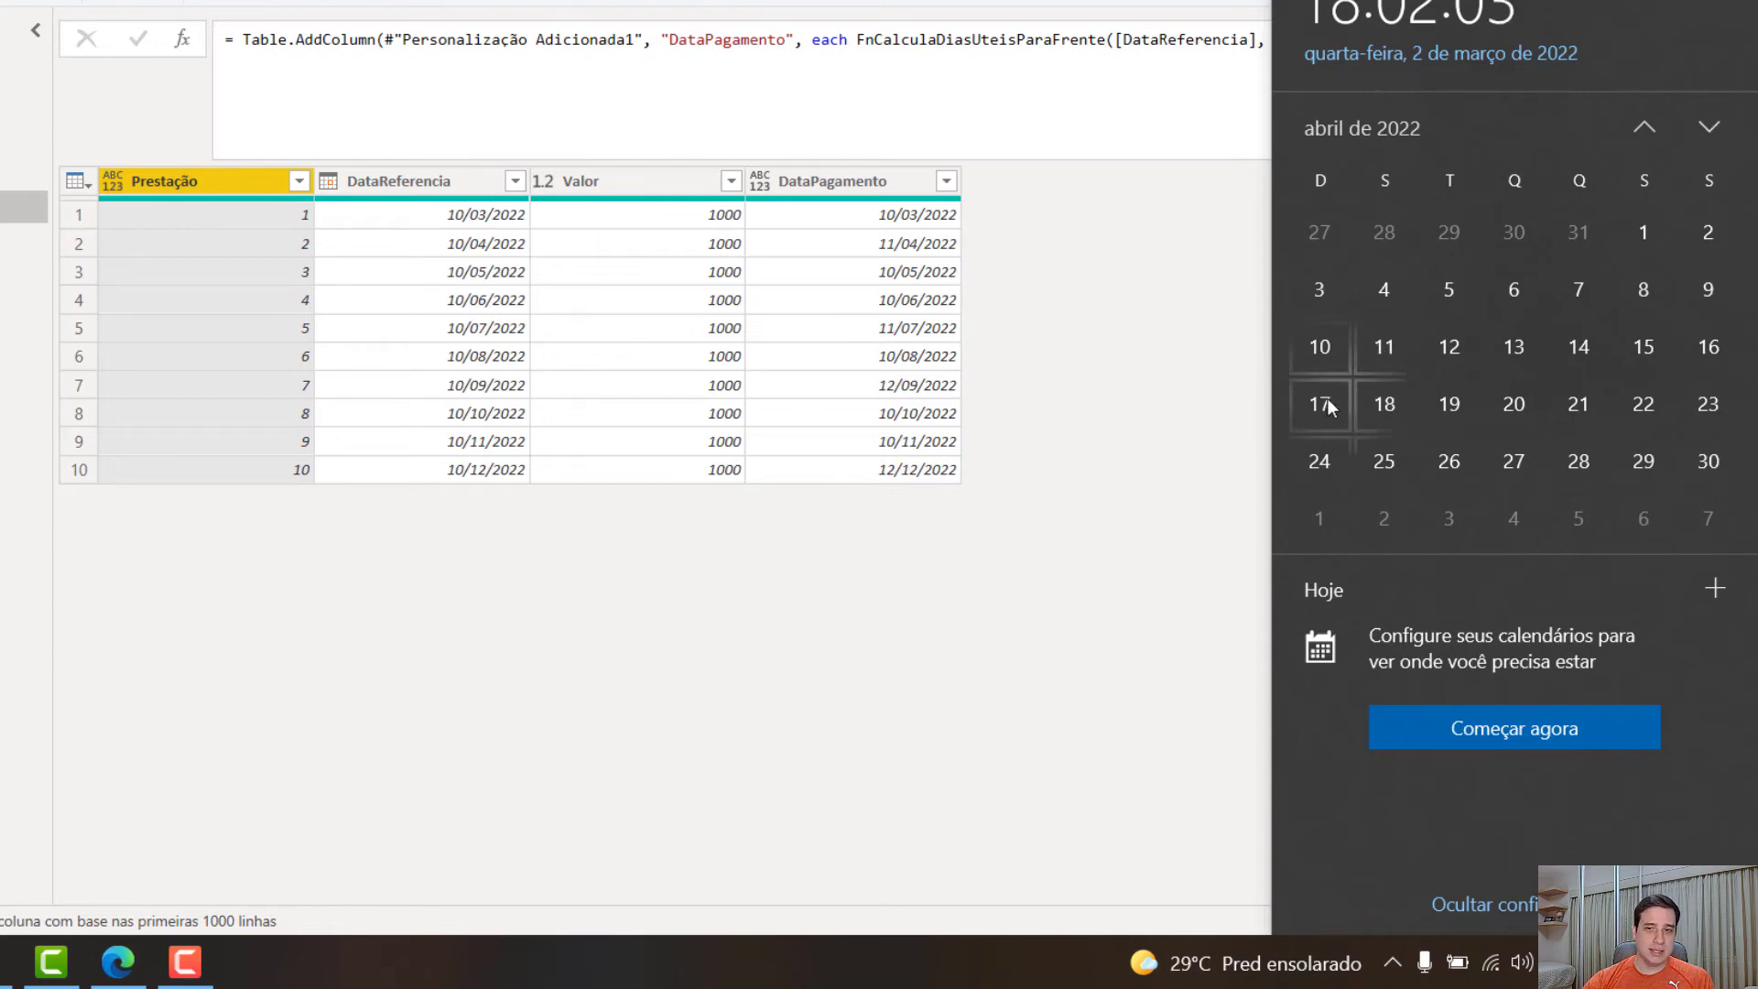
pyautogui.click(1188, 547)
# Step: Add type date as the column type argument in the DataPagamento column's Table.AddColumn formula
pyautogui.click(1350, 38)
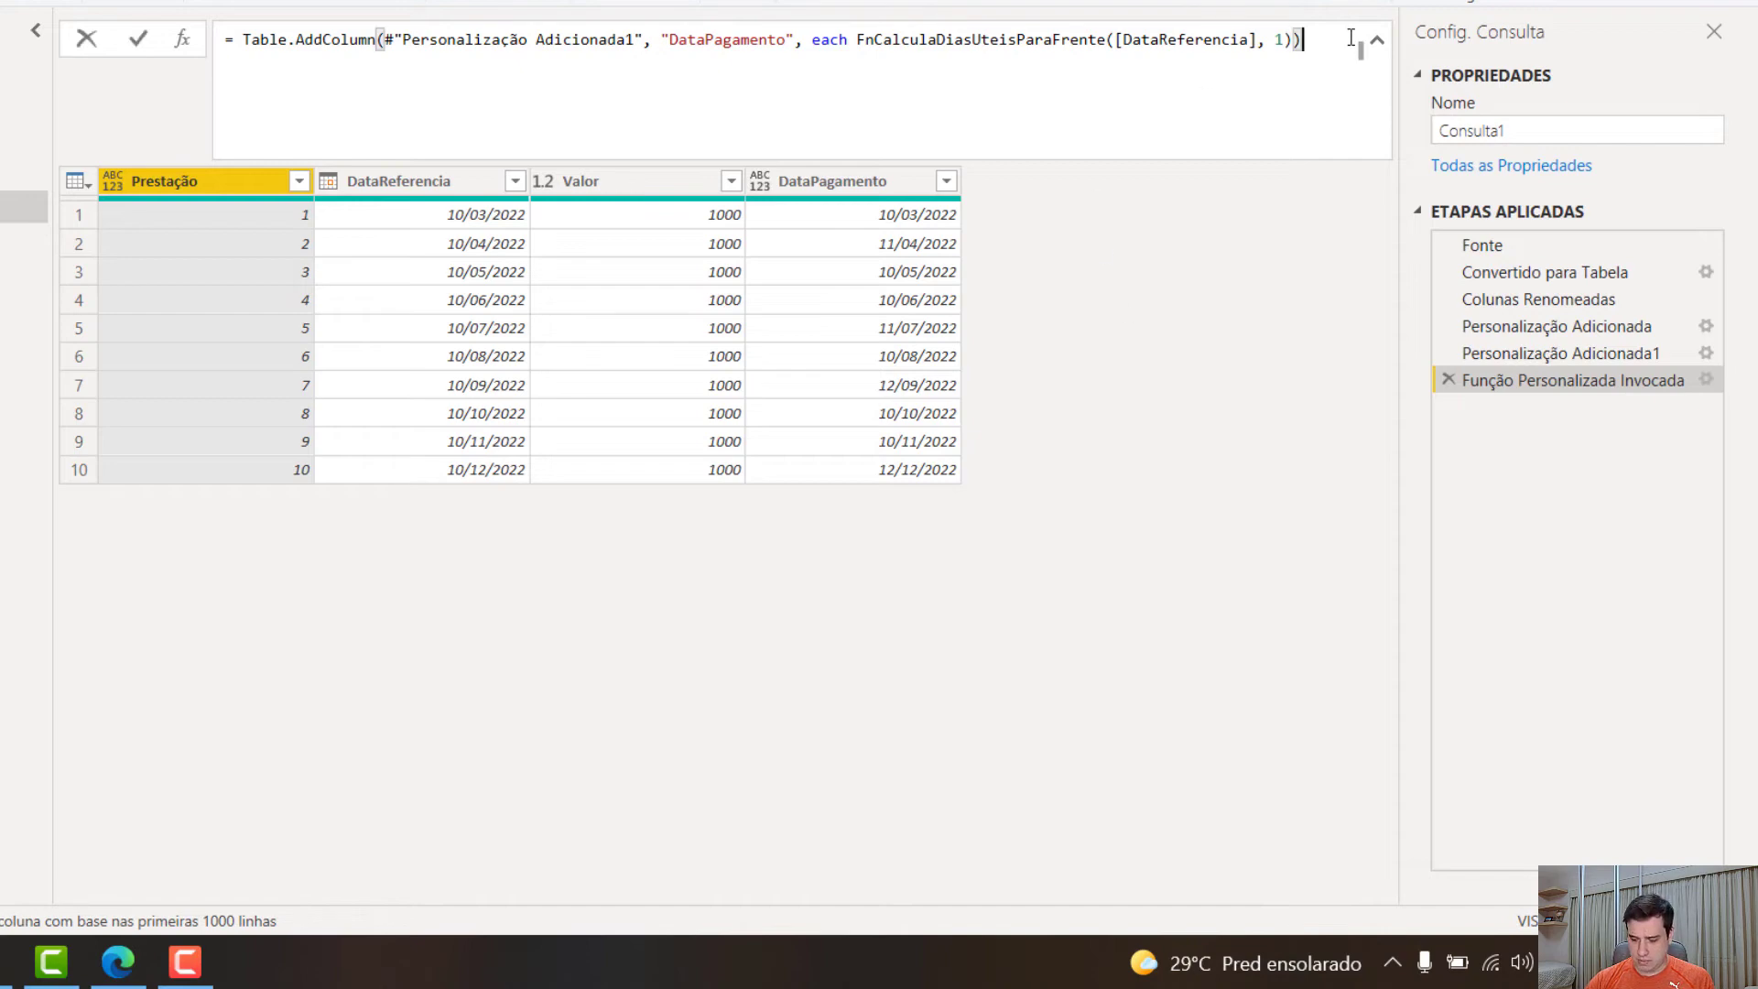
pyautogui.write(', type date')
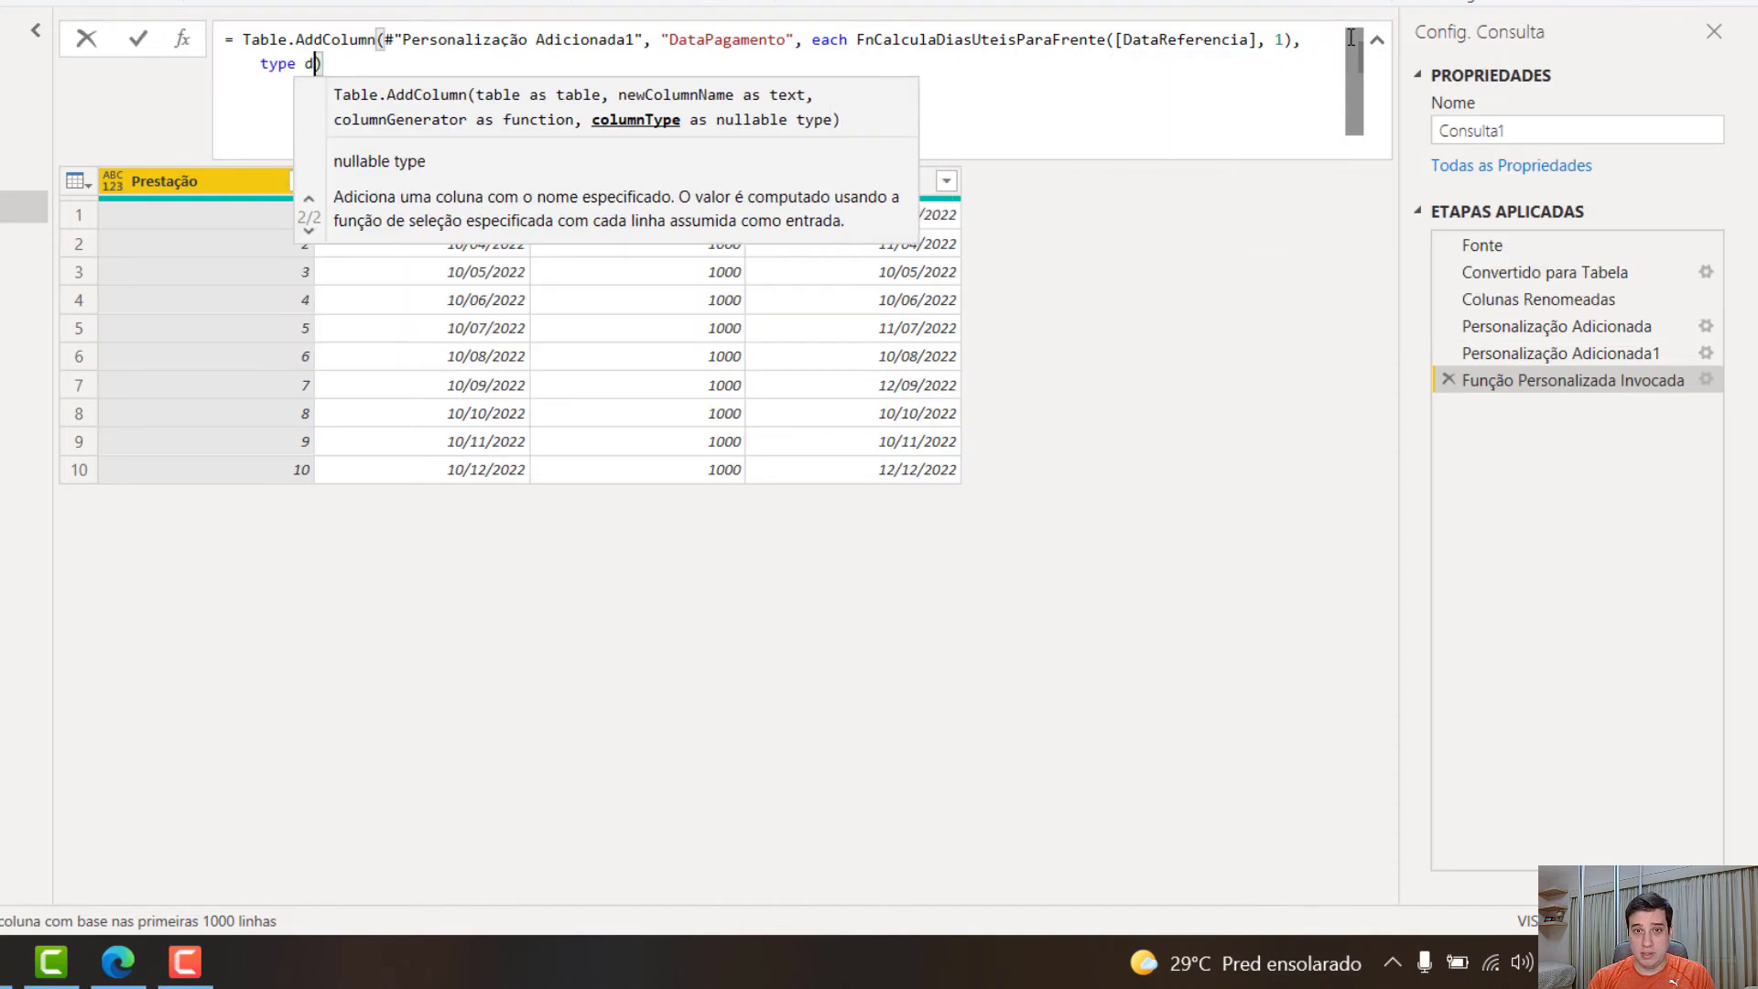
pyautogui.click(1123, 540)
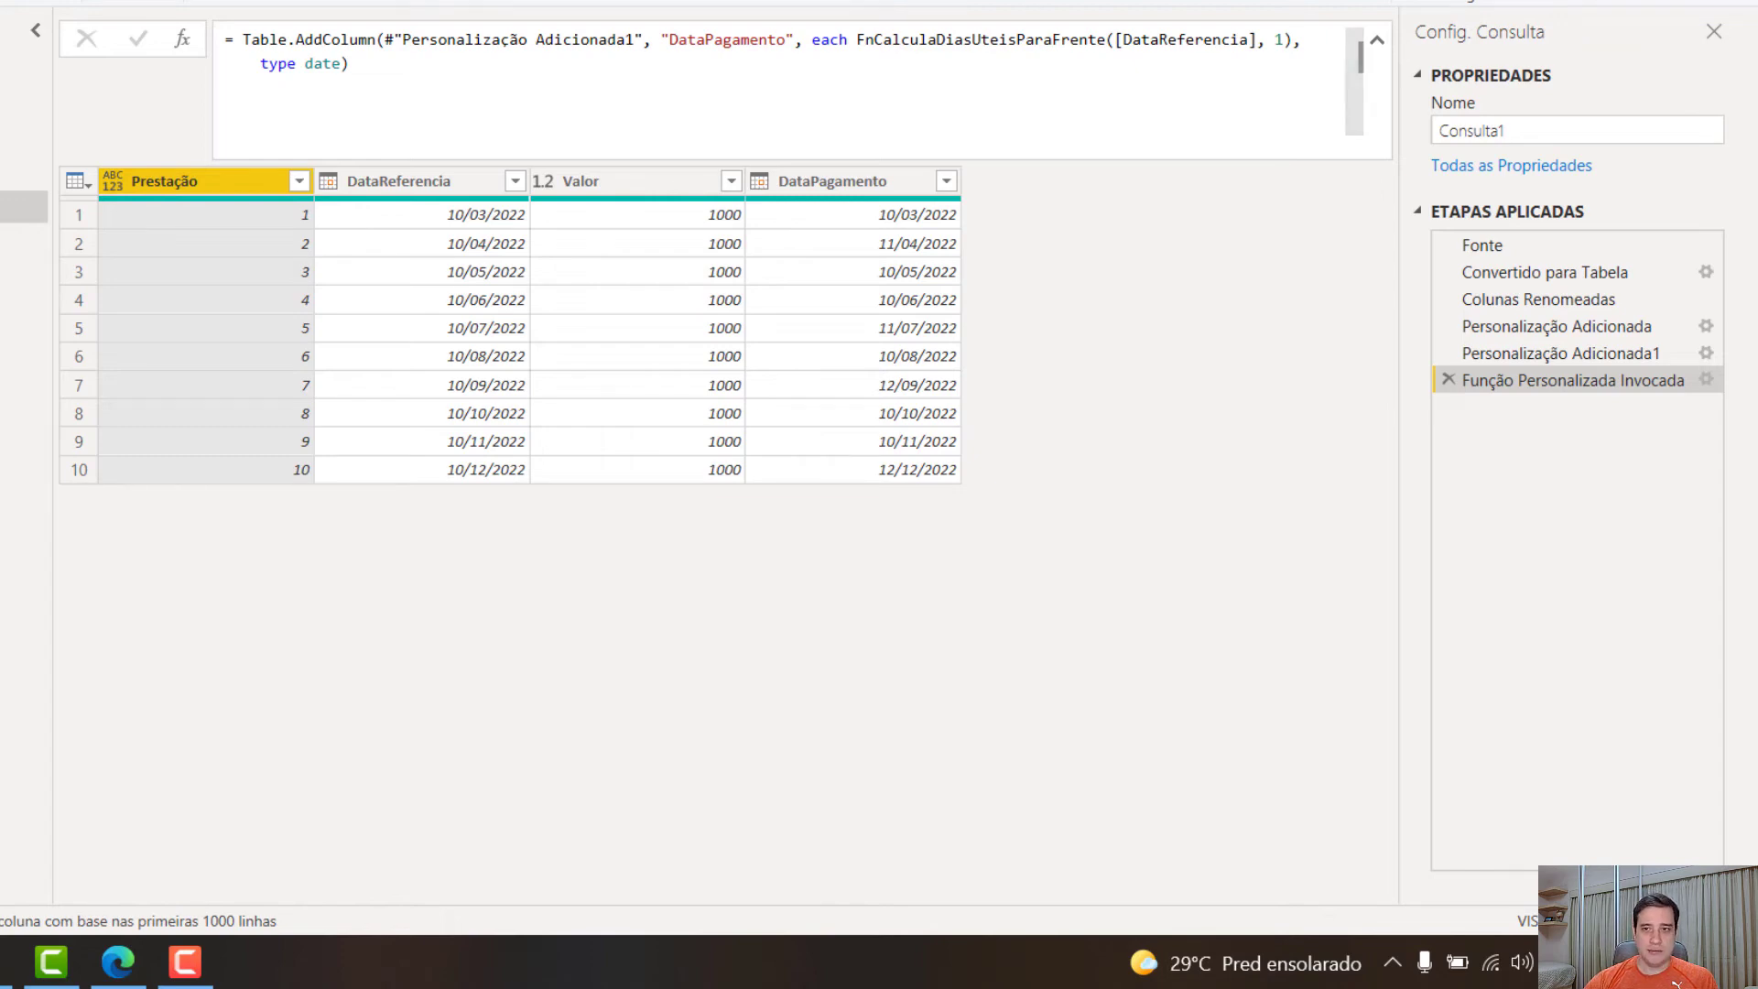
# Step: Rename the query Consulta1 as FnProjetaPagamento
pyautogui.moveTo(1543, 129); pyautogui.dragTo(1264, 131)
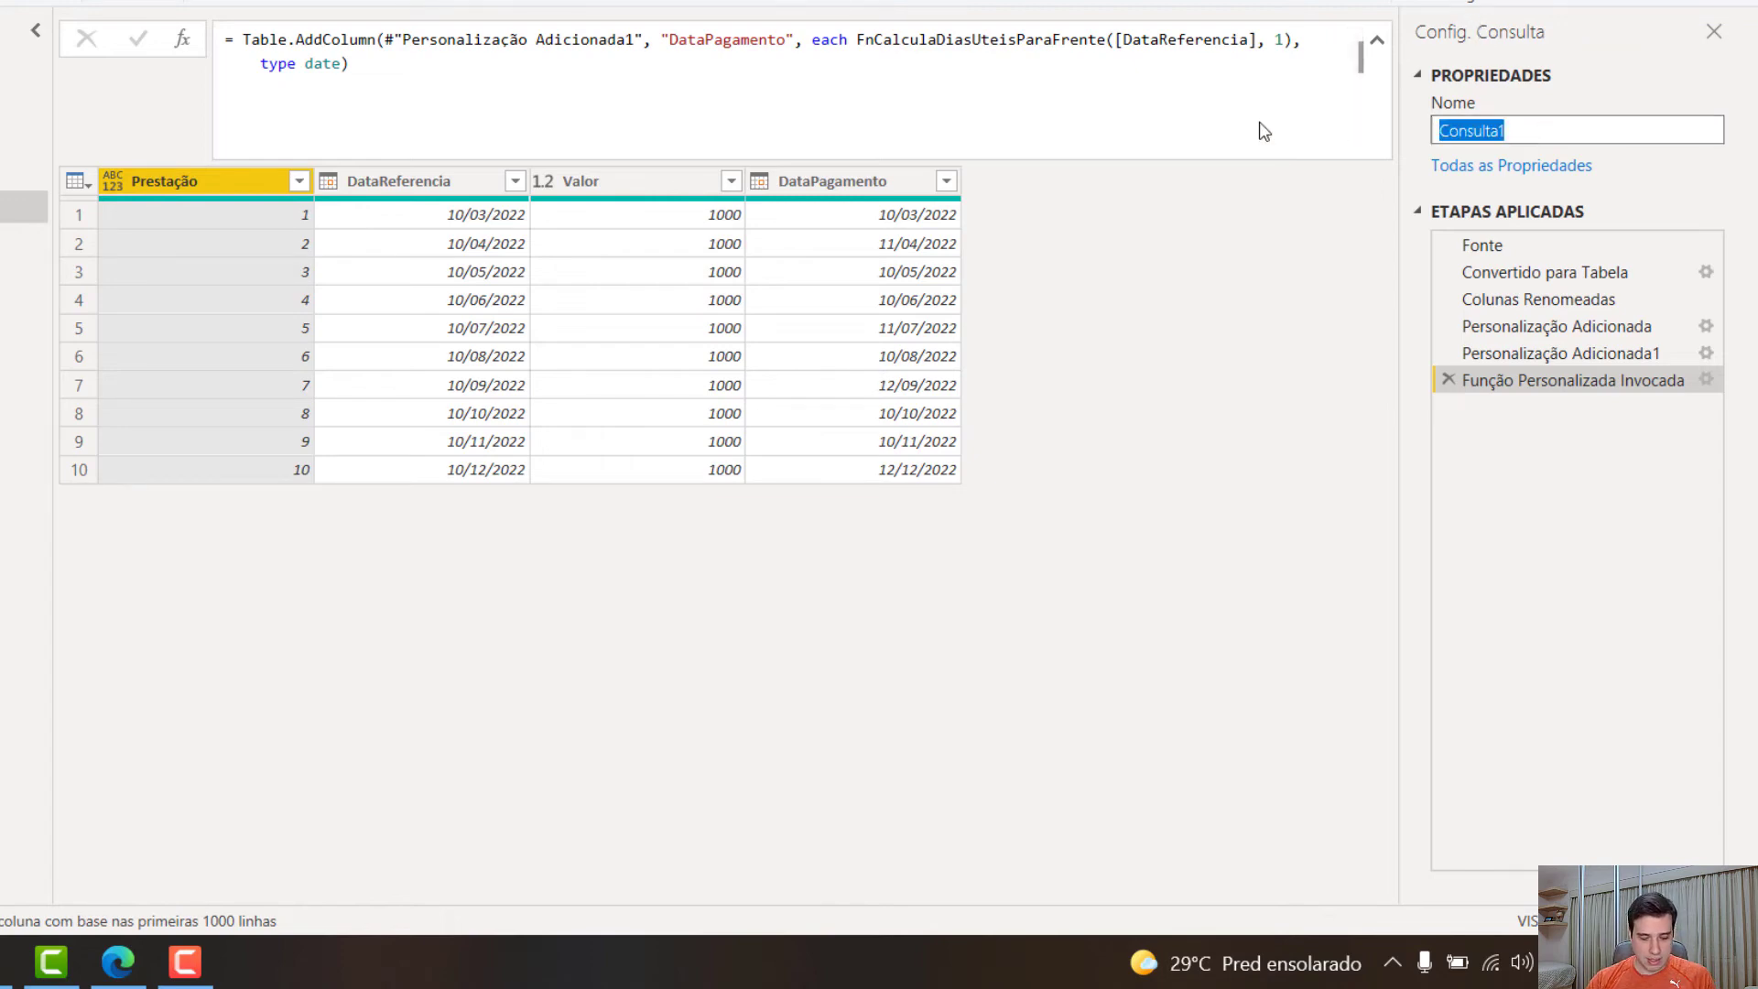
pyautogui.write('FnProjeta')
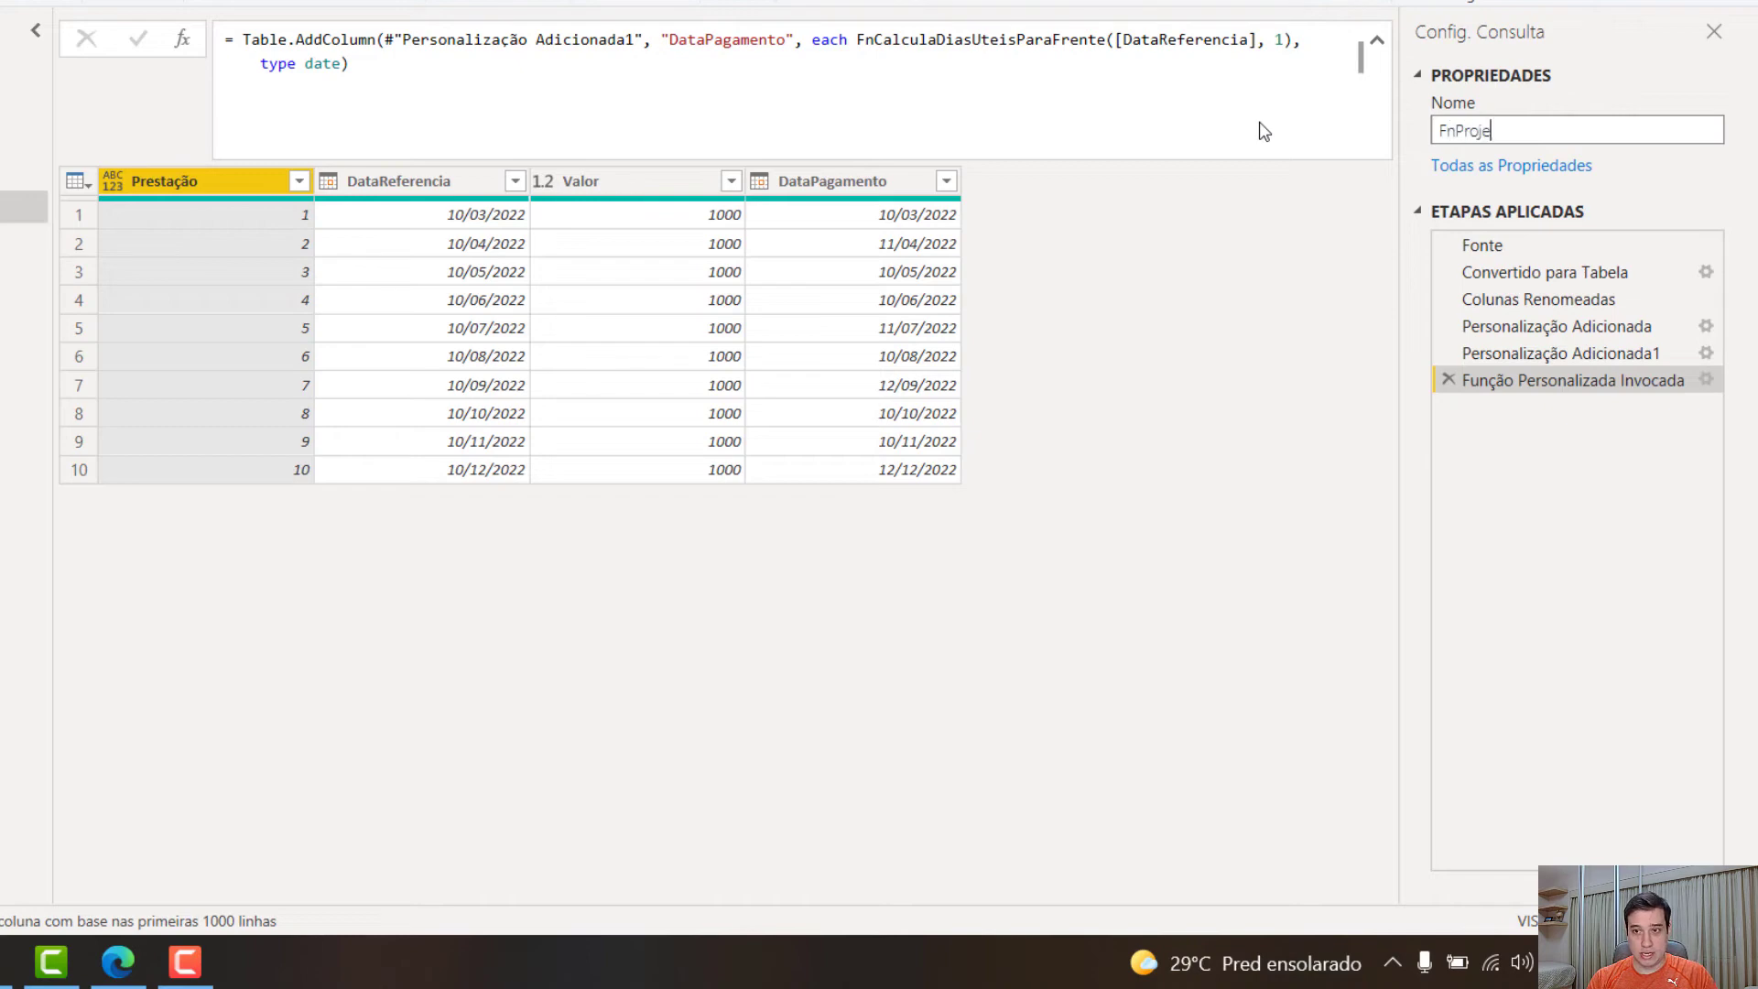
pyautogui.write('Pagamento')
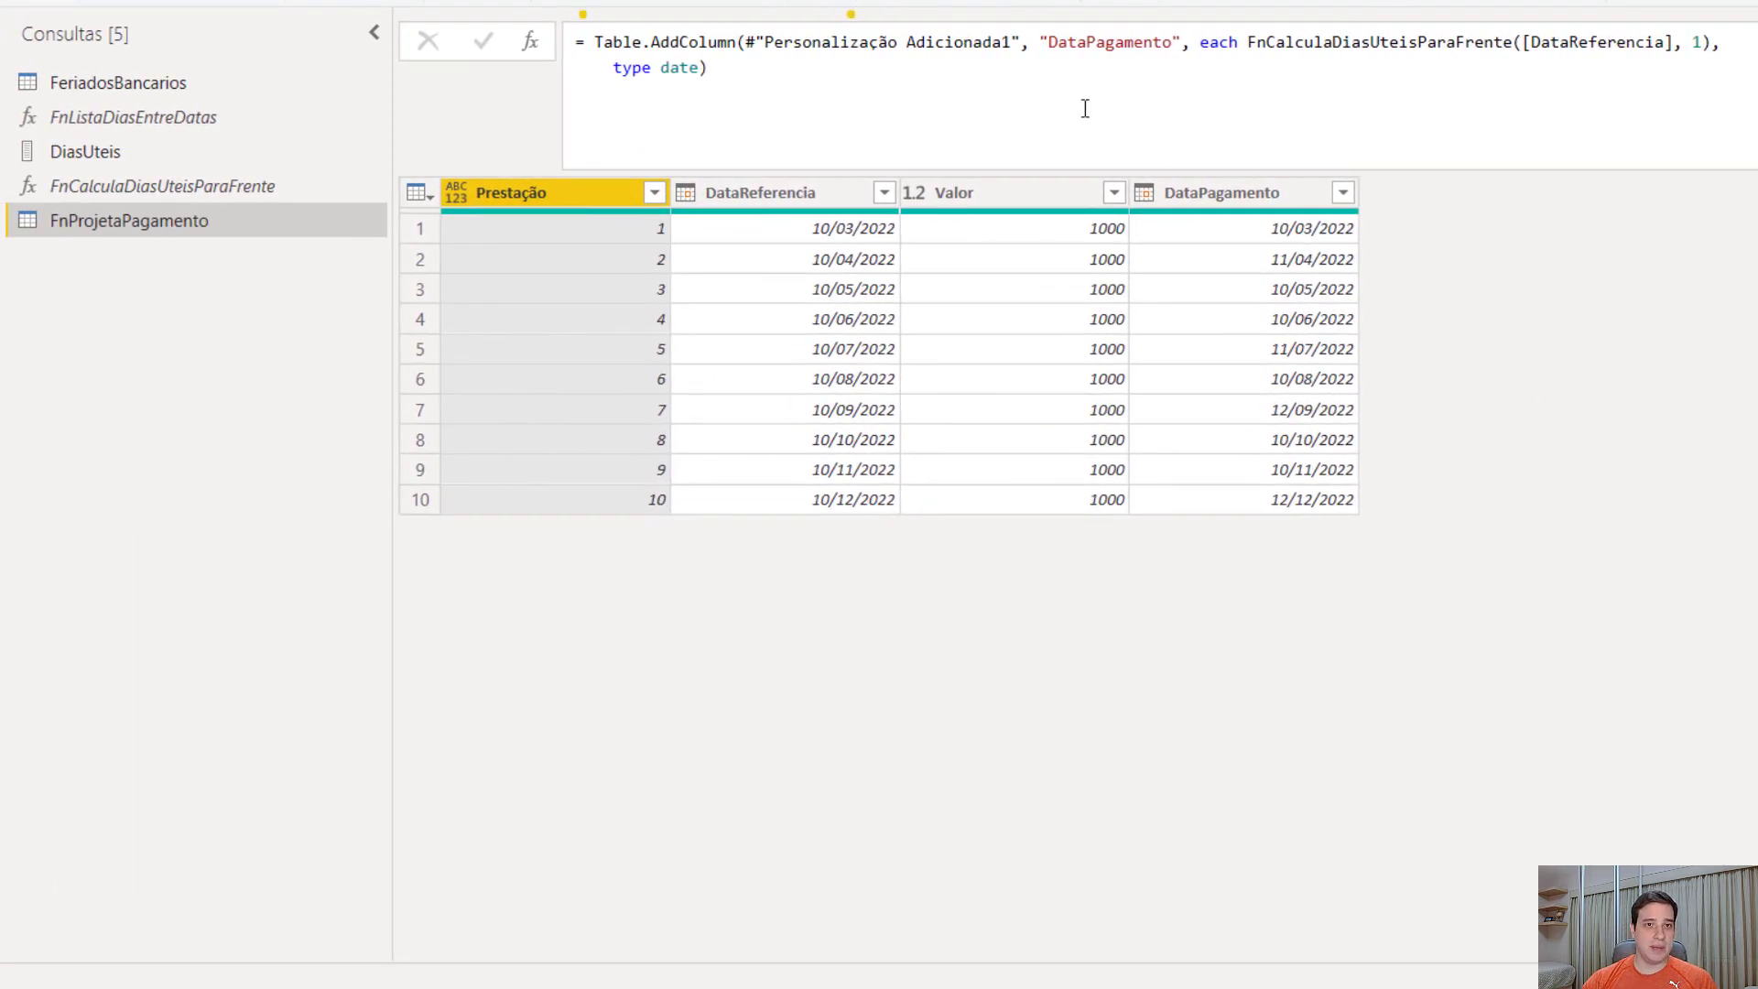
# Step: Open the full code of FnProjetaPagamento and insert the function header (Dataref, prestacoes, valor) => above let
pyautogui.click(579, 31)
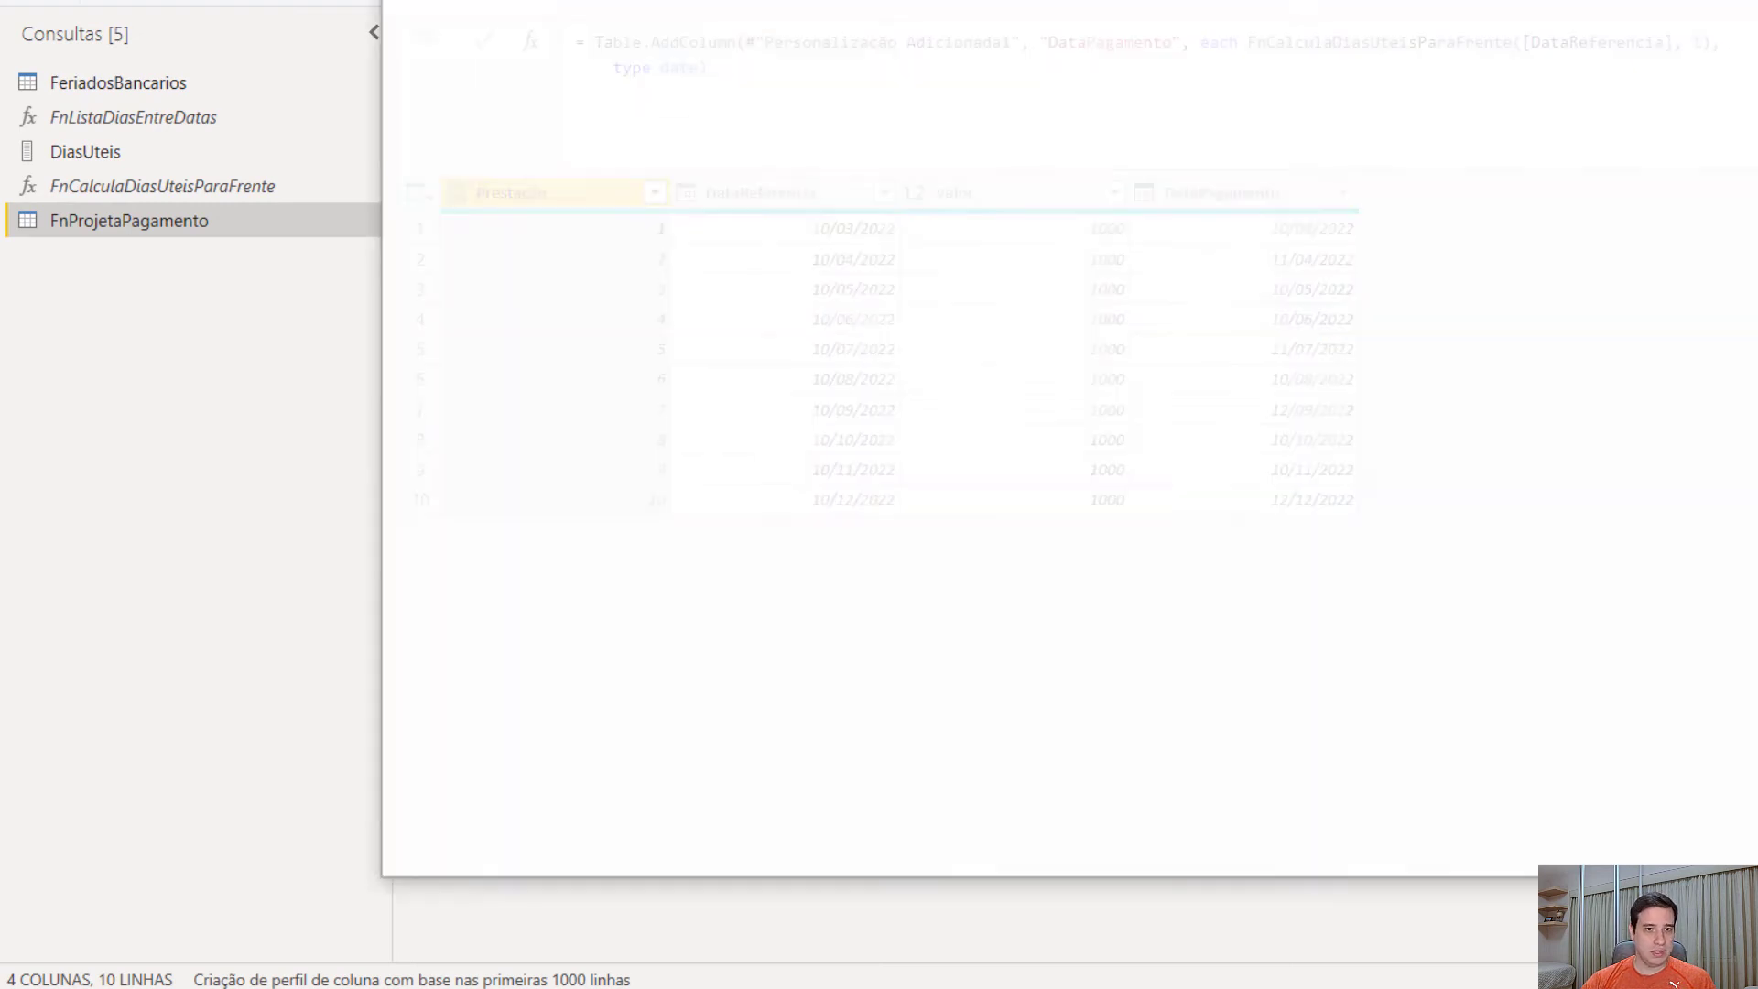
pyautogui.click(545, 80)
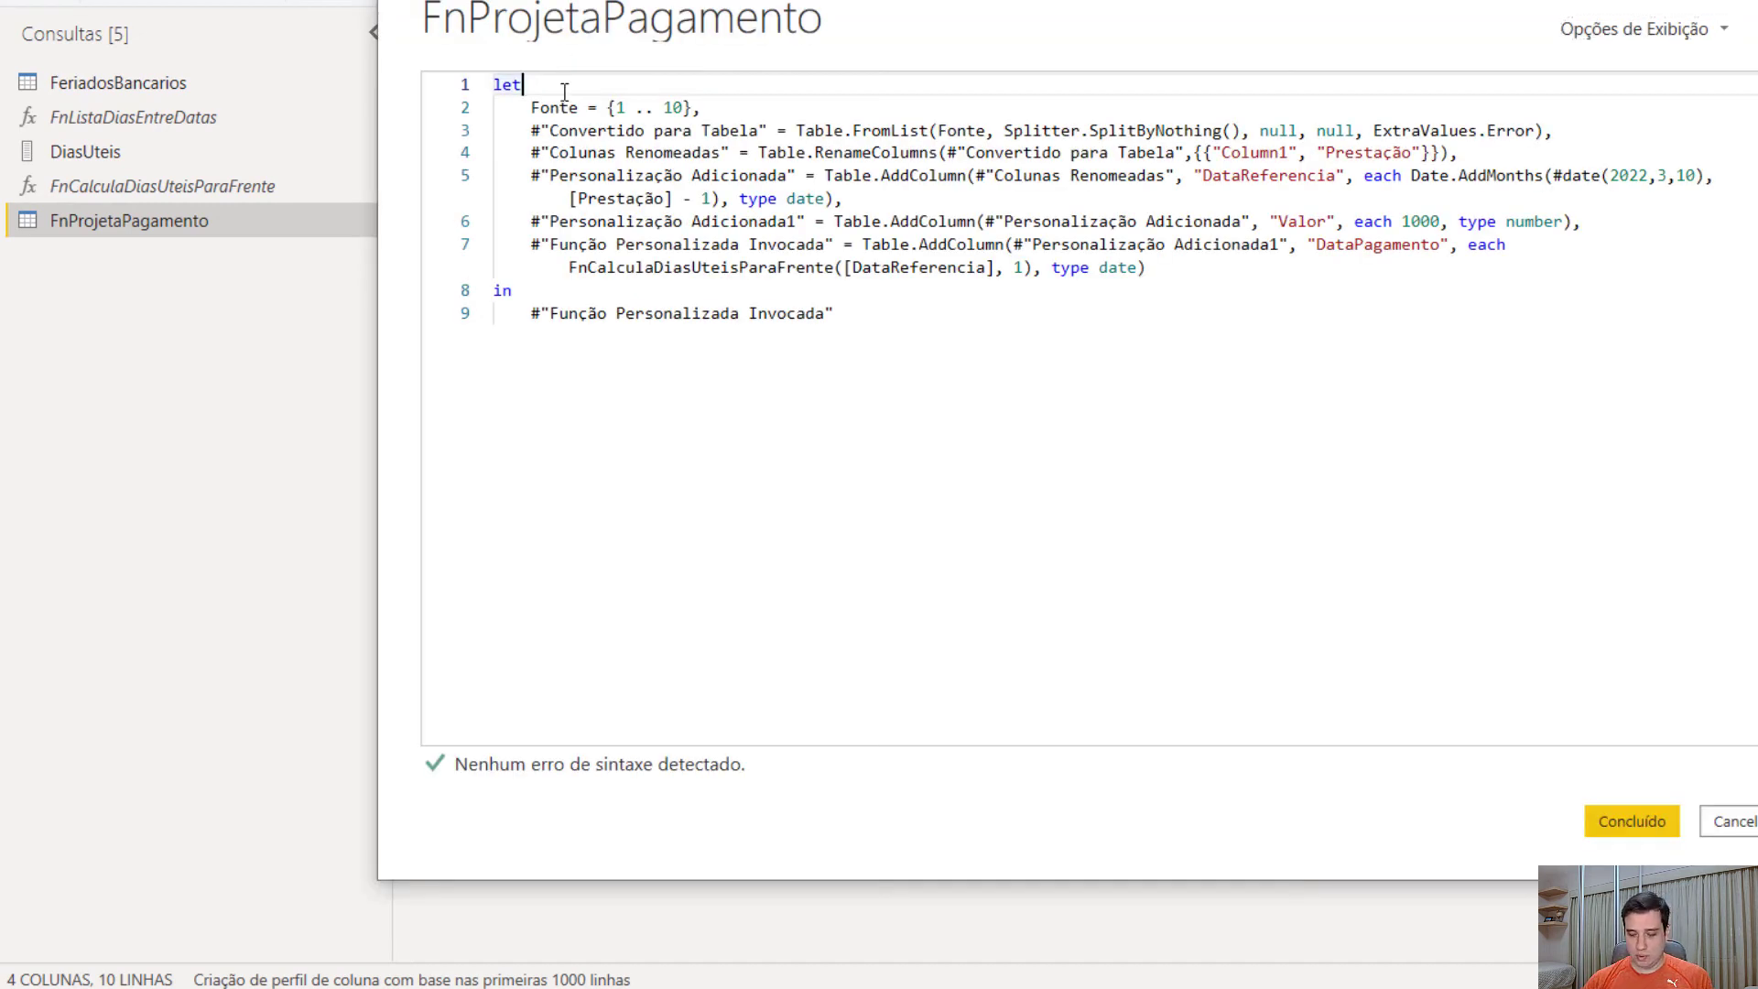
pyautogui.press('Home')
pyautogui.write('(')
pyautogui.press('Return')
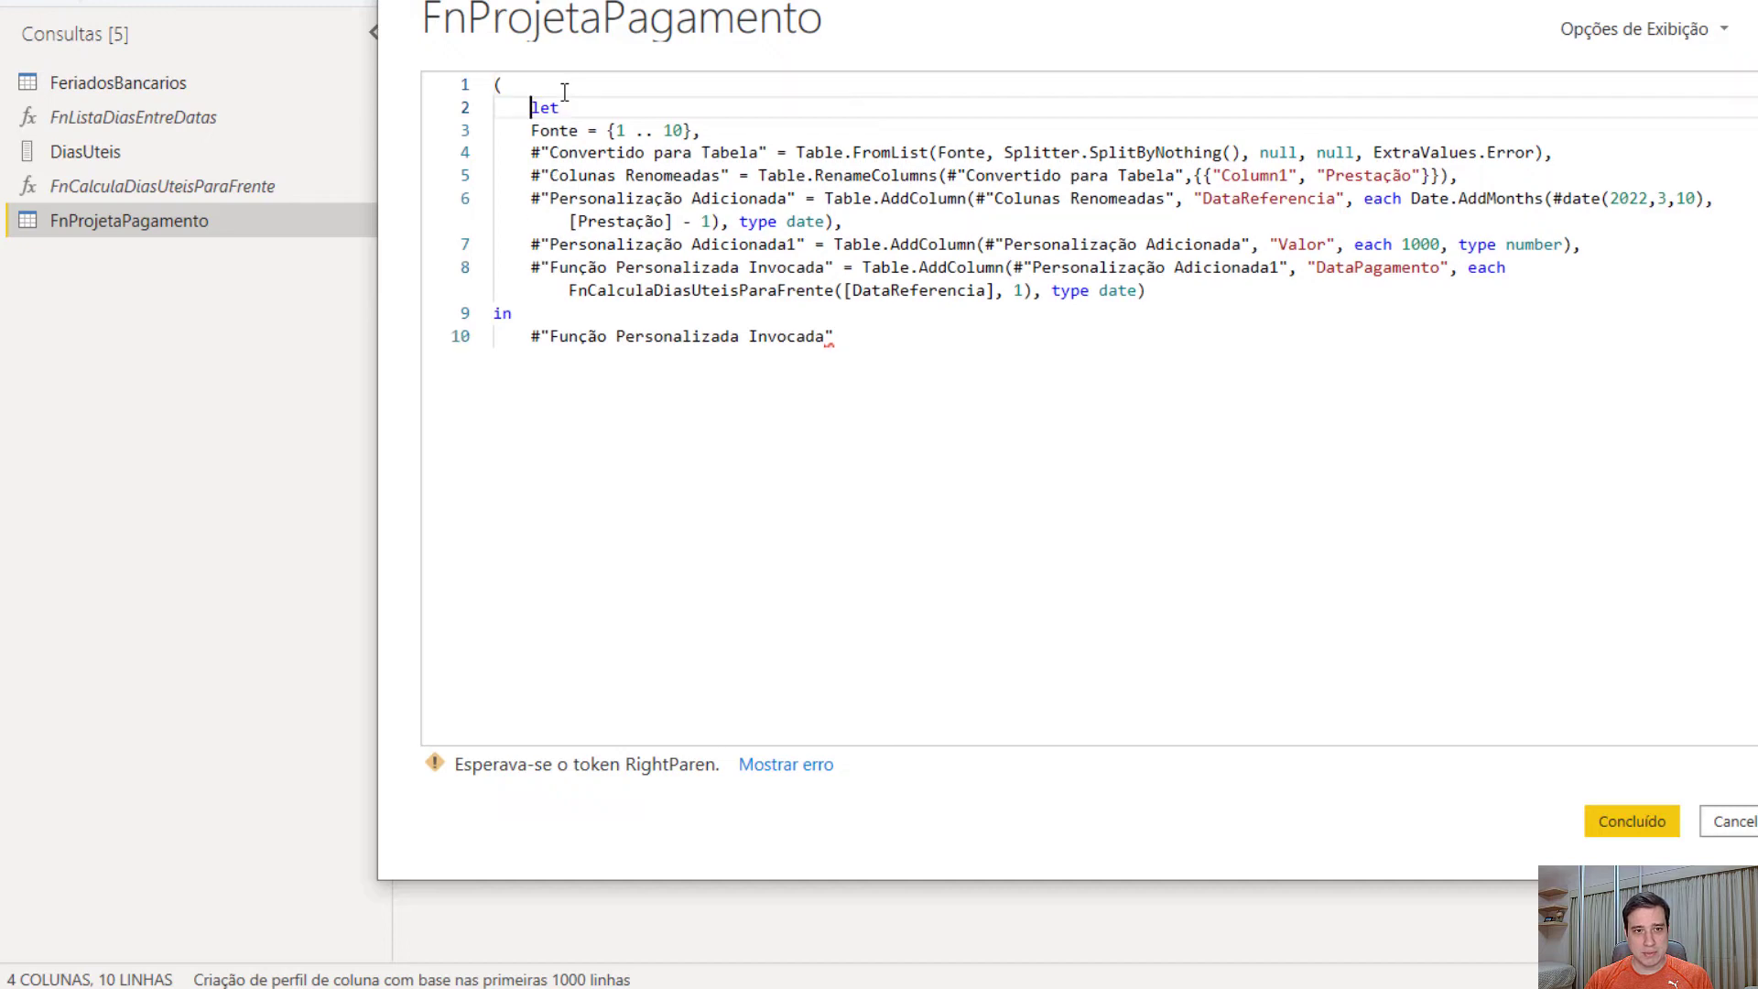
pyautogui.press('Up')
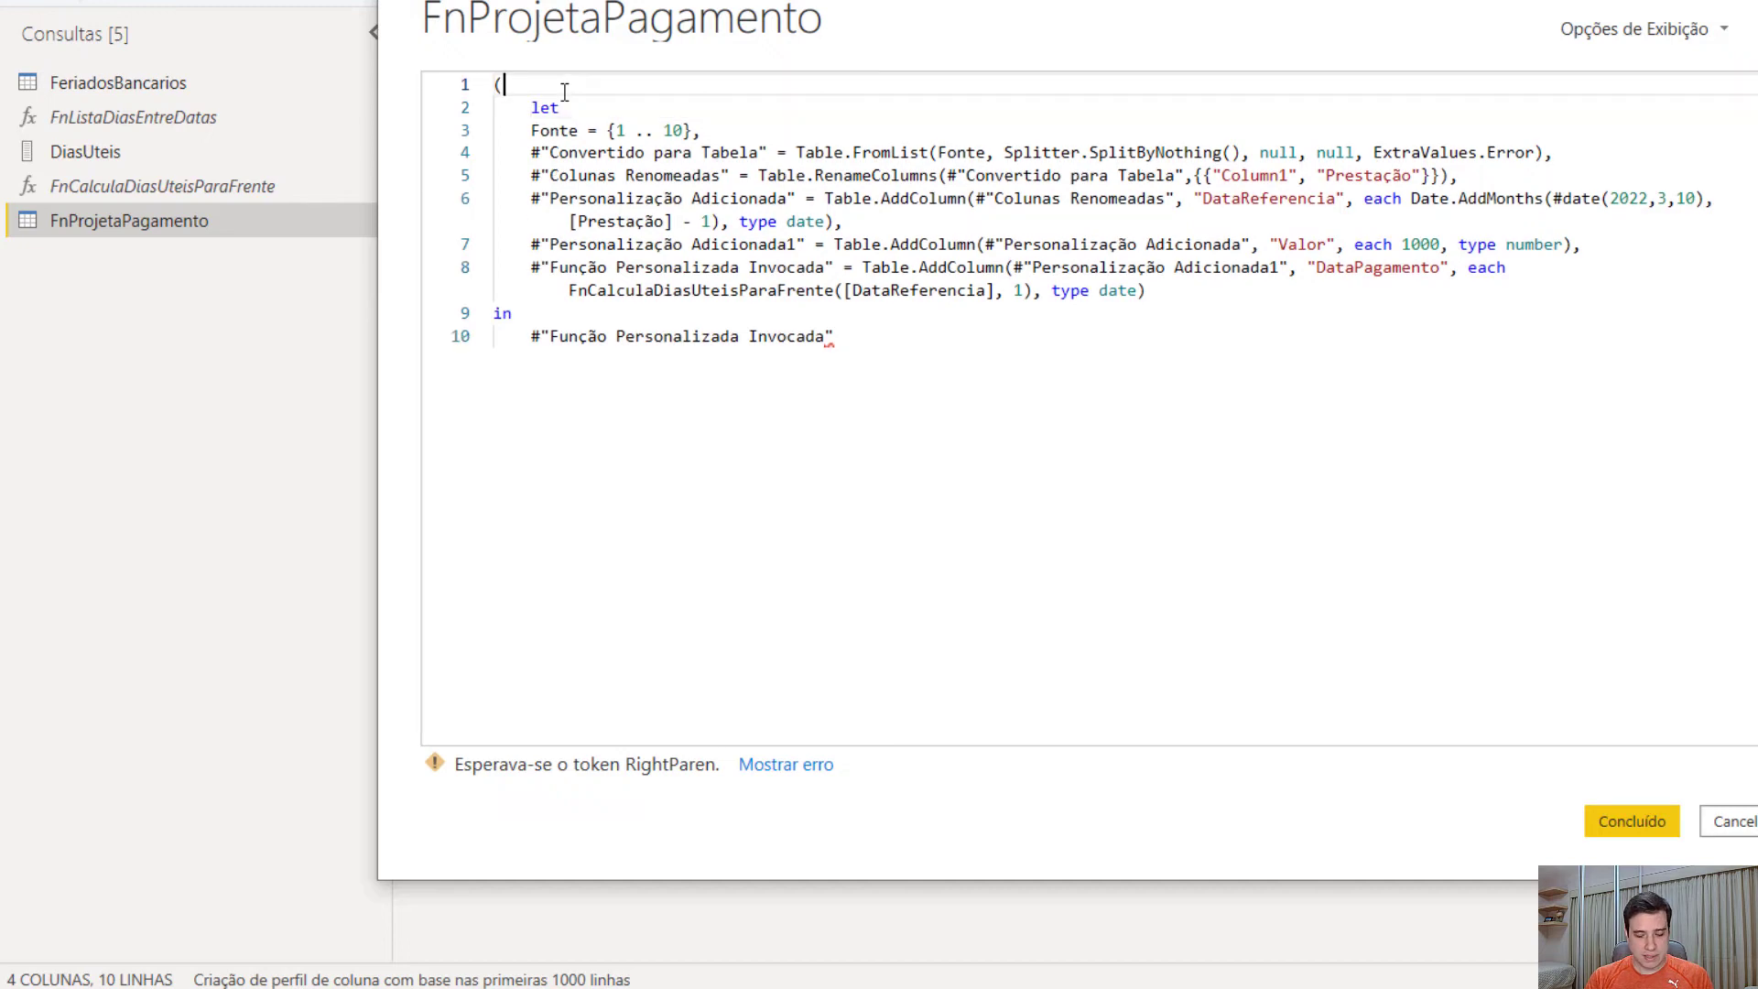
pyautogui.write('Dataref')
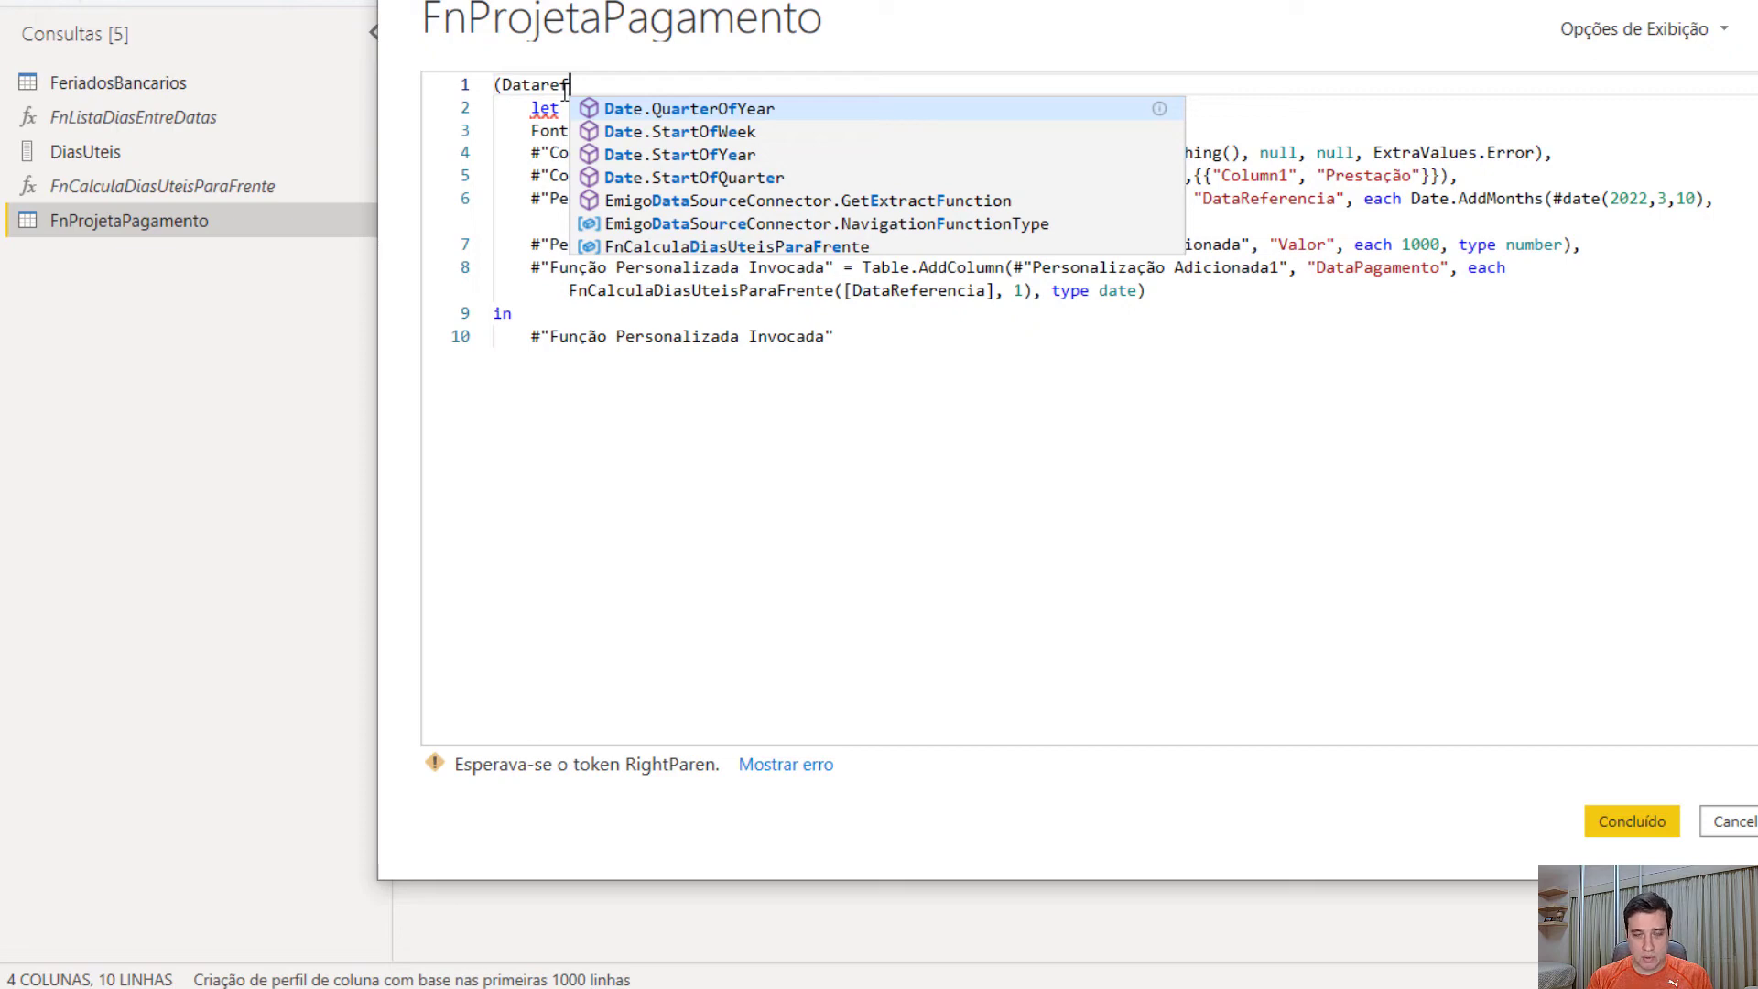
pyautogui.write(', ')
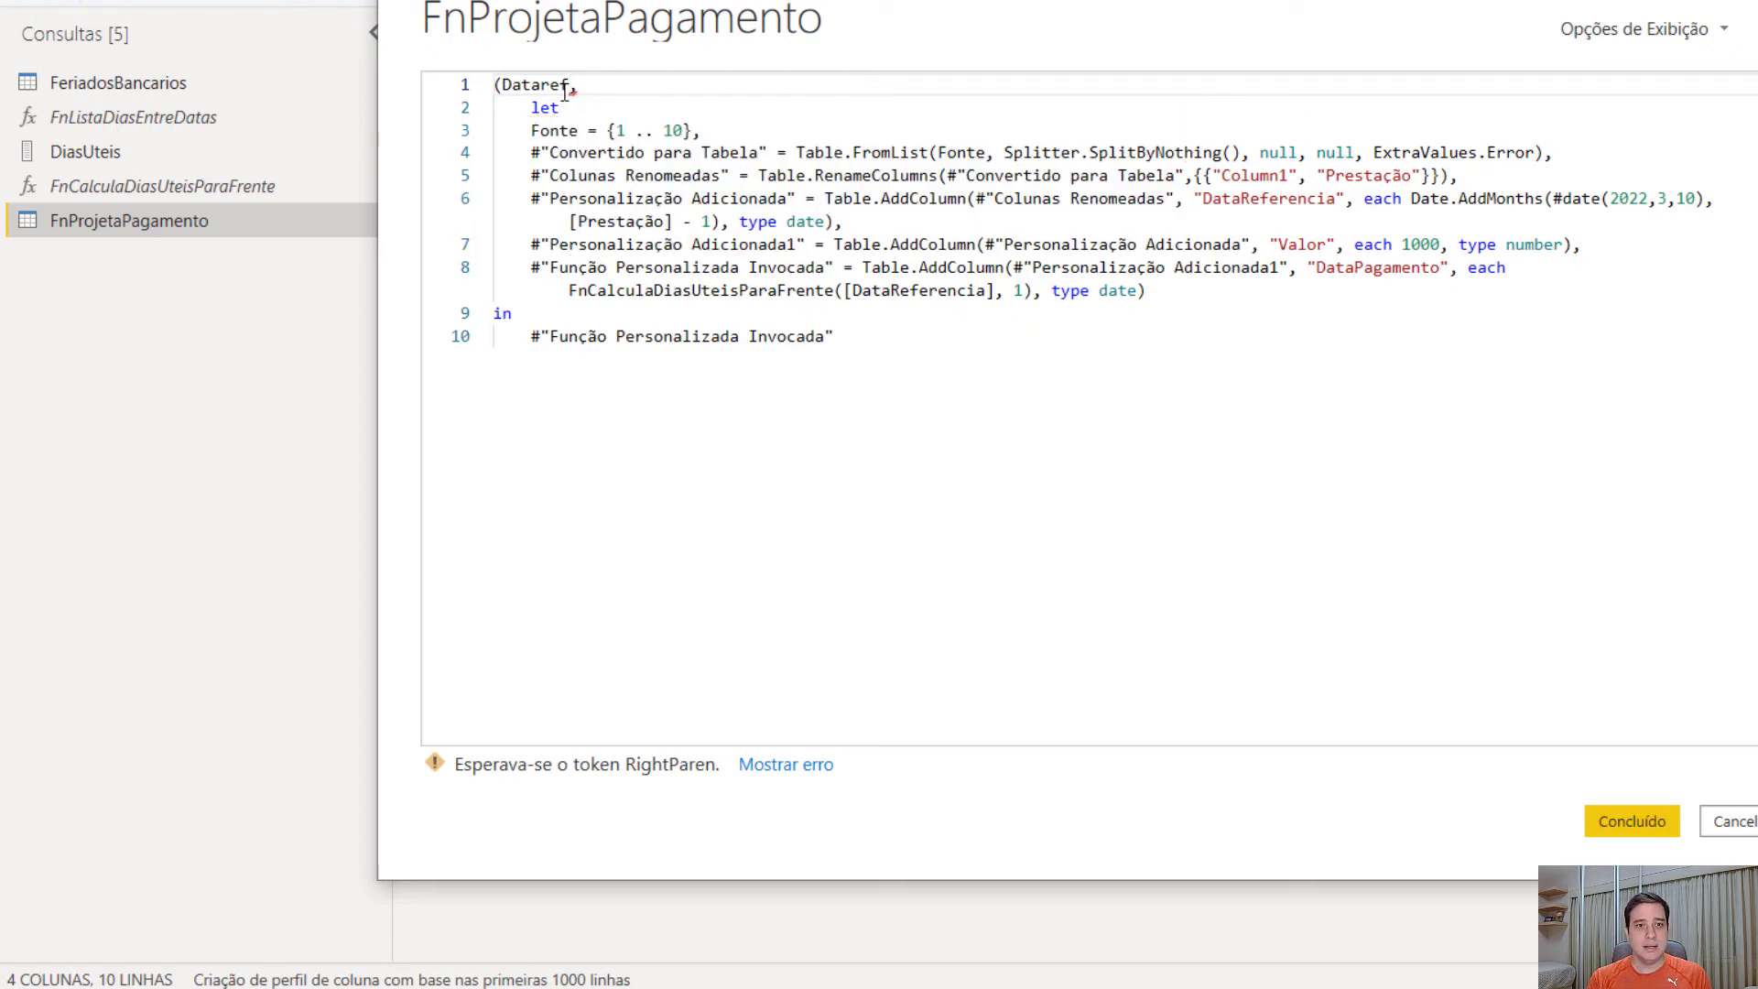
pyautogui.write('pre')
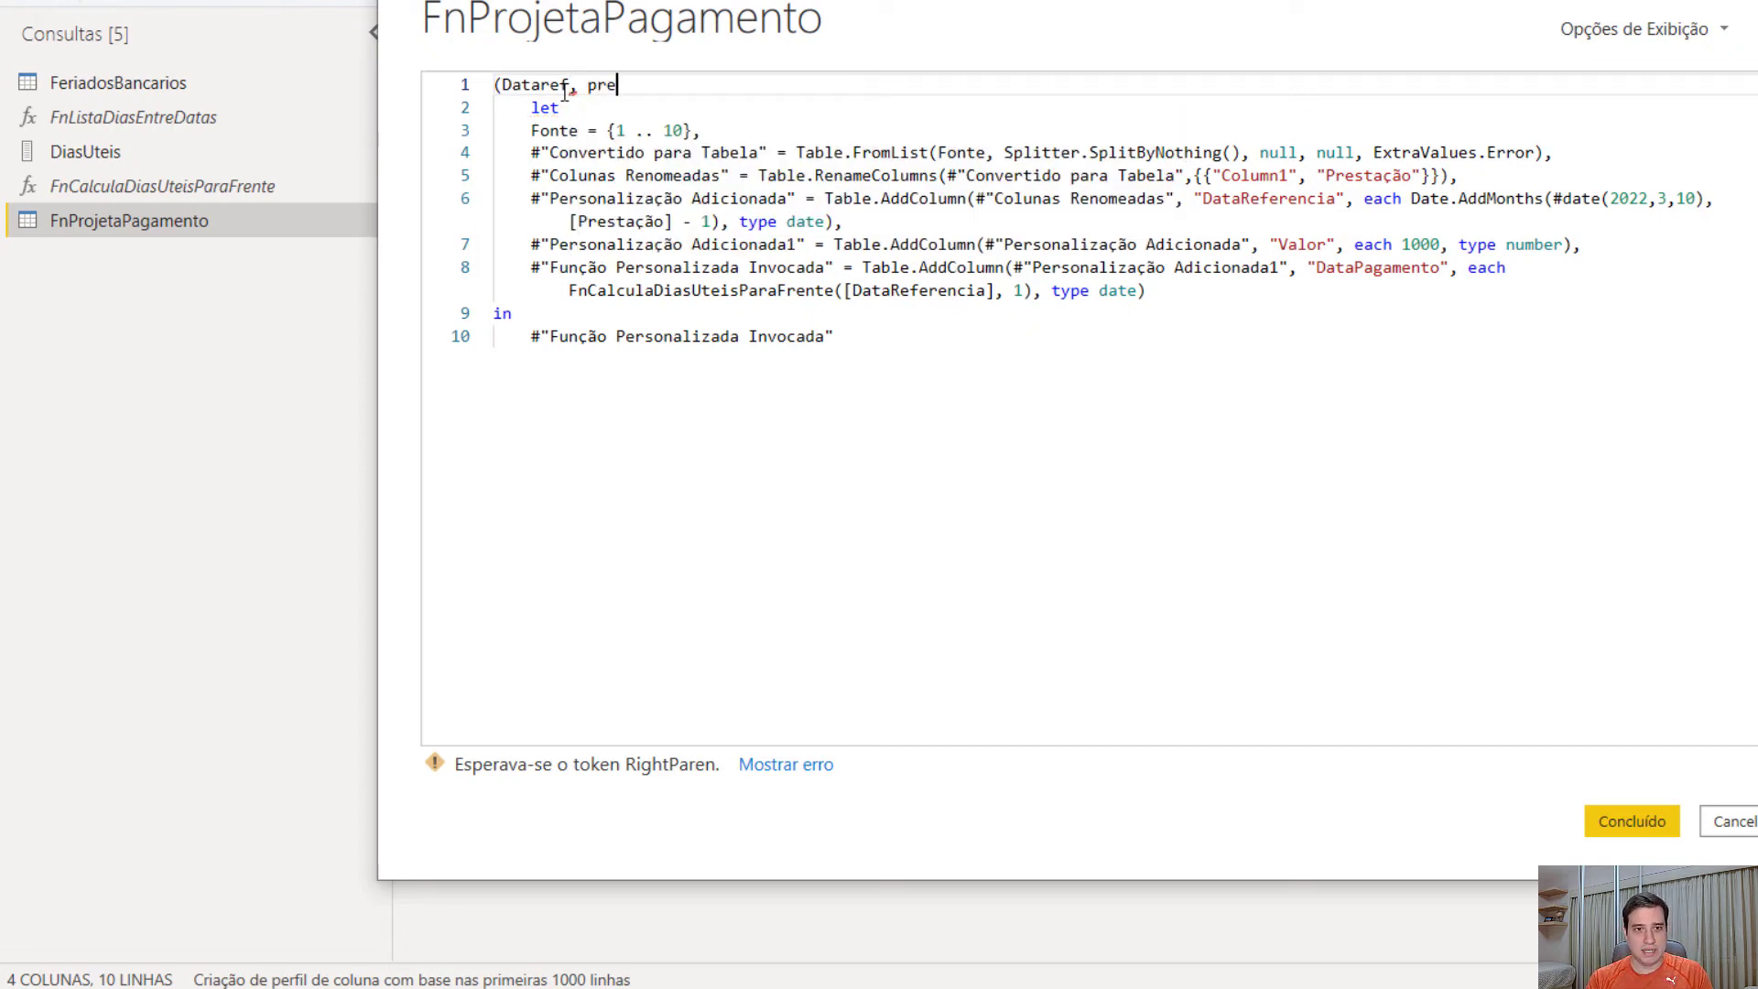
pyautogui.write('stacoes, ')
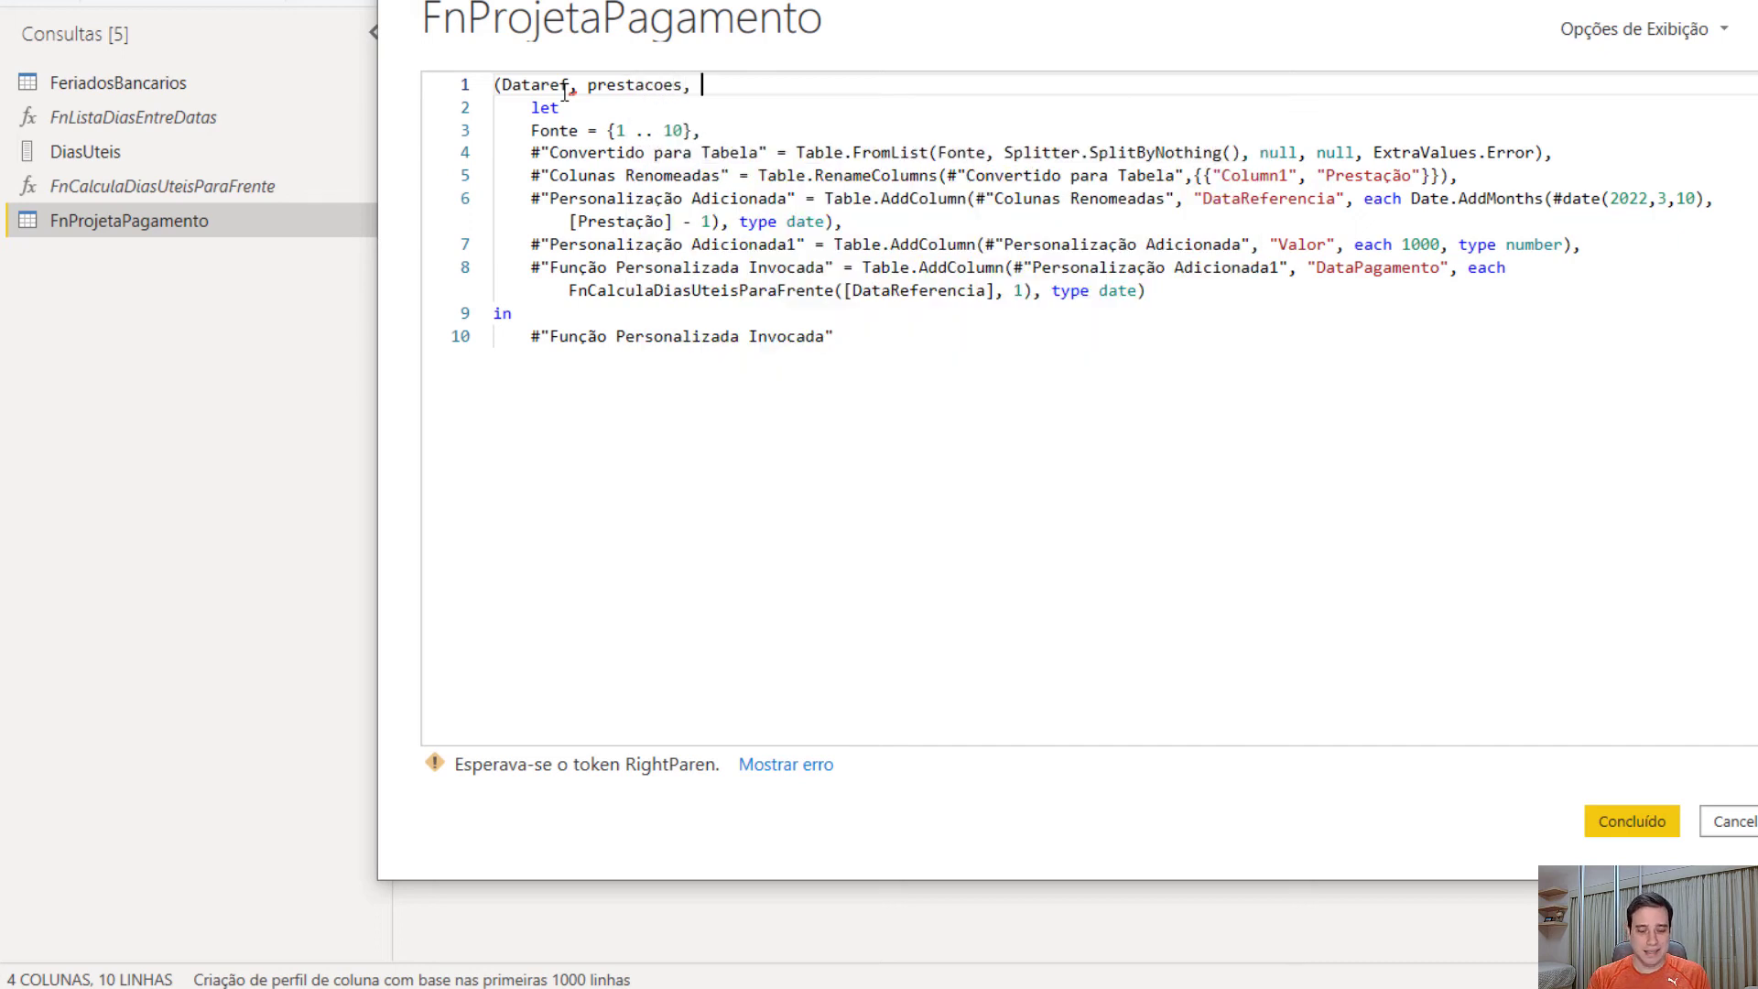
pyautogui.write('valor) ')
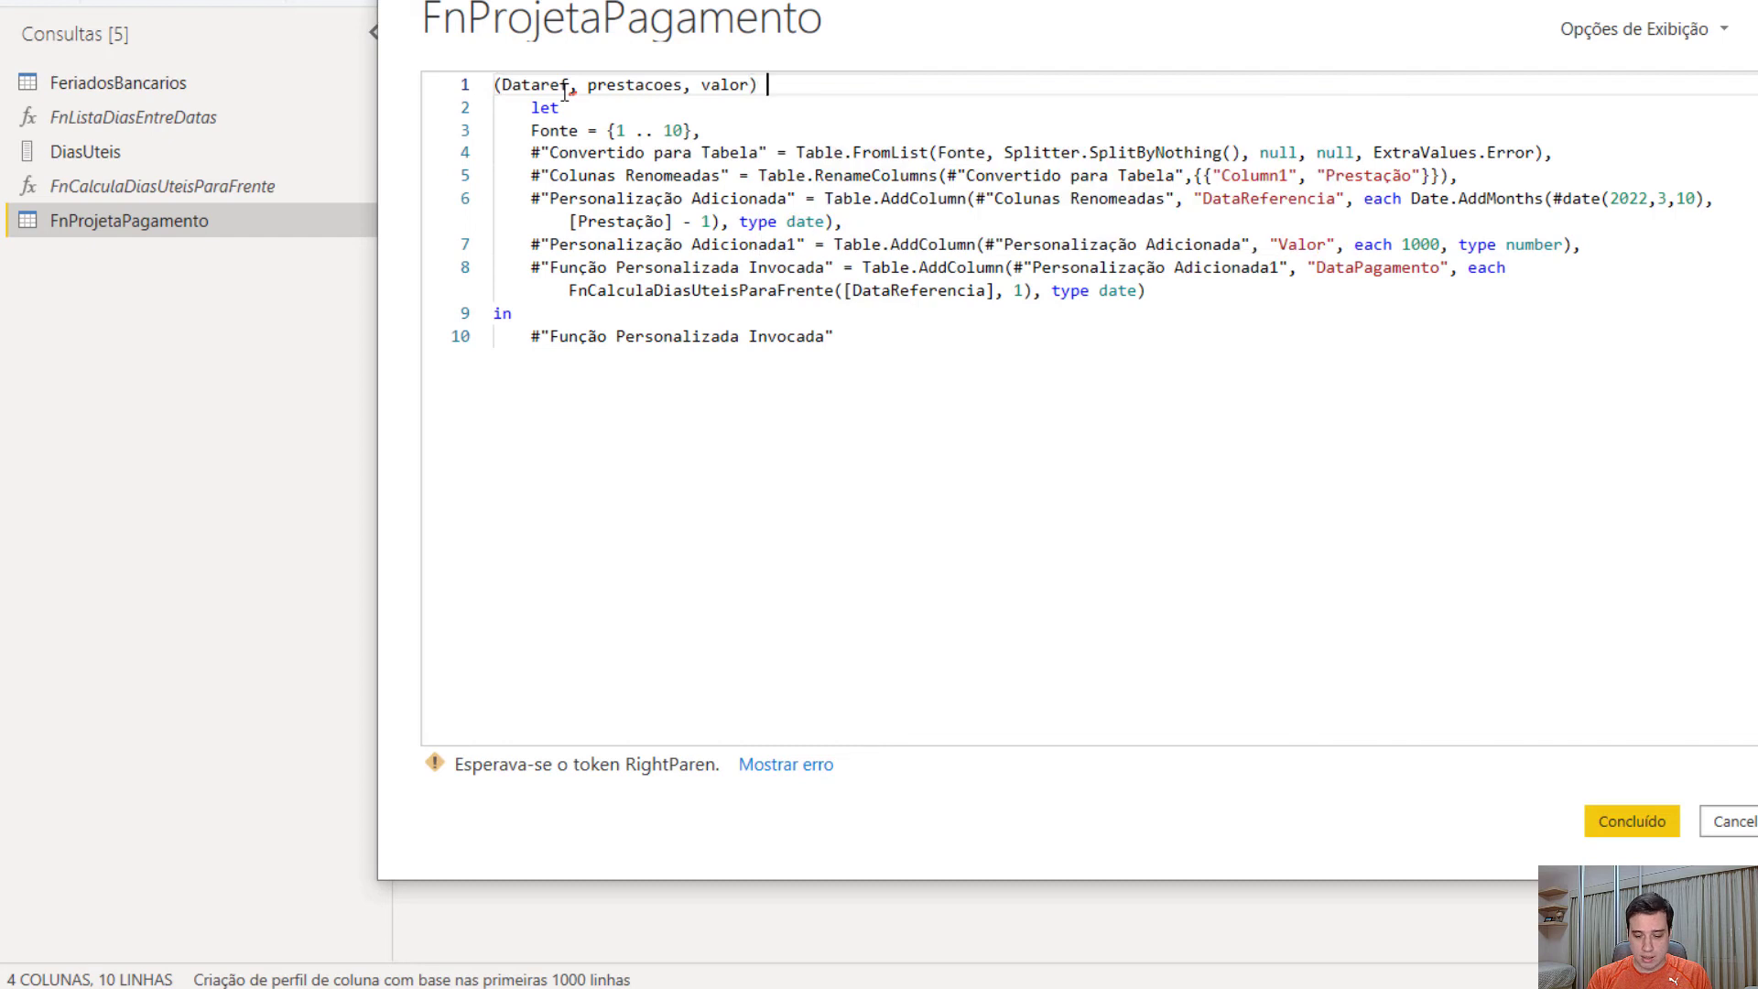
pyautogui.write('=>')
pyautogui.press('Return')
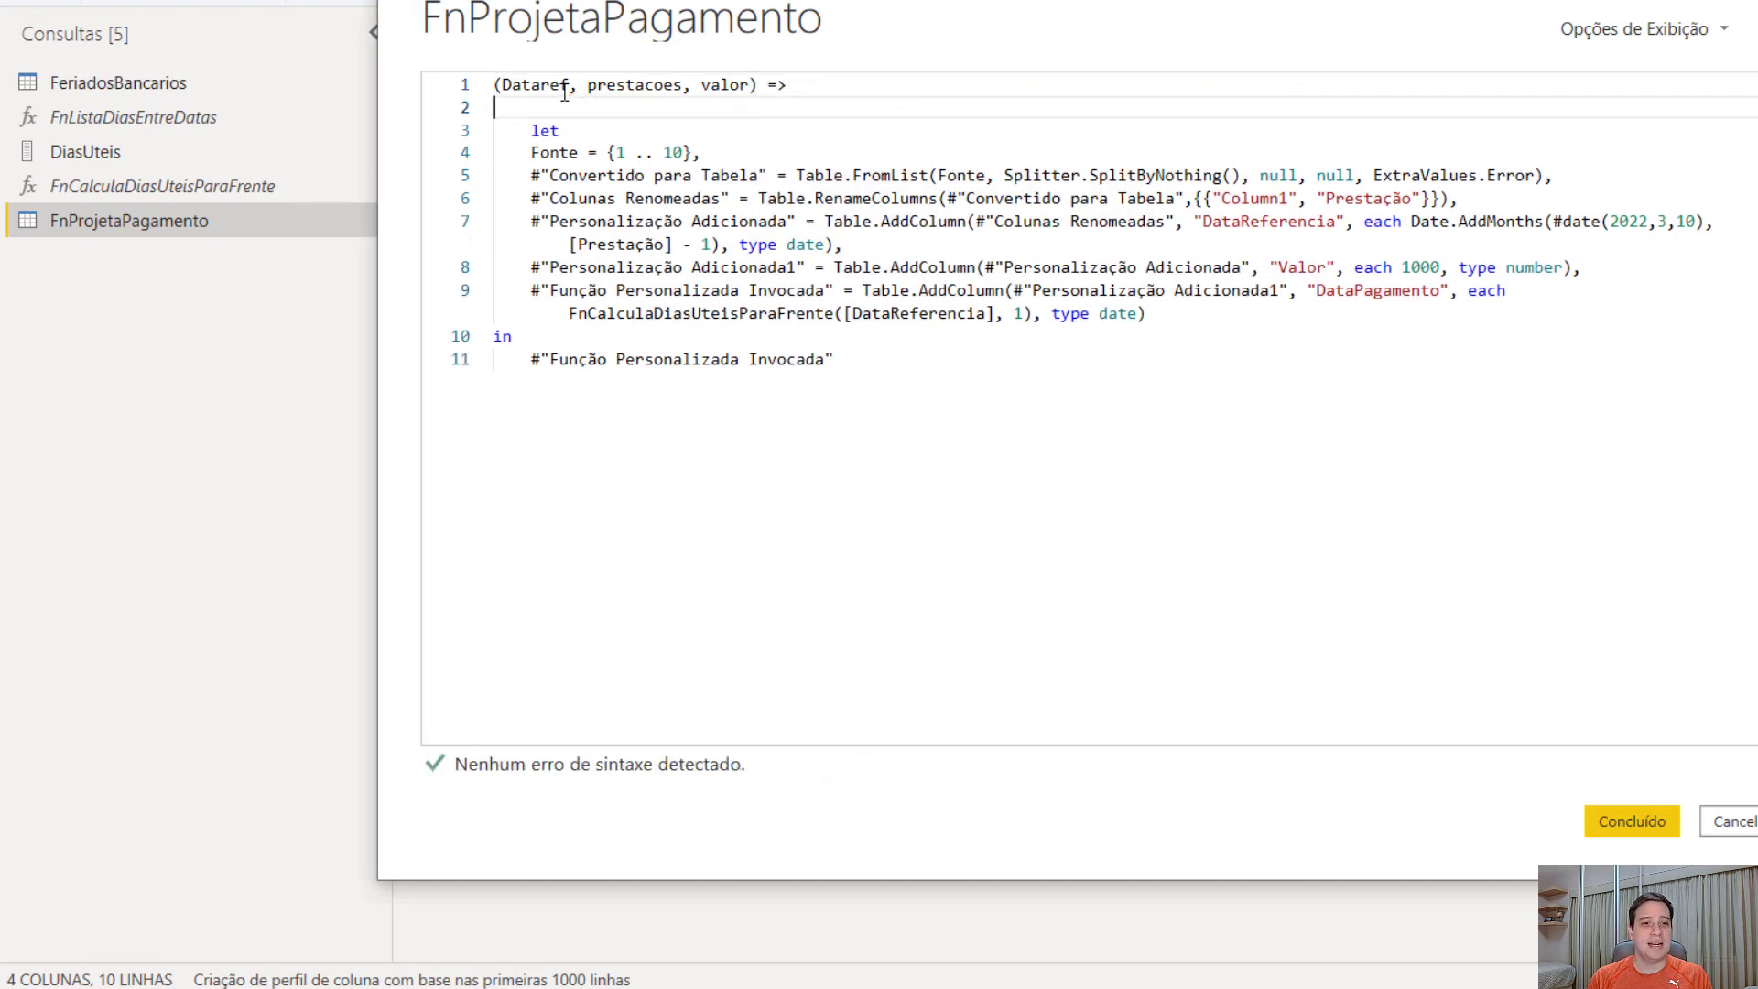
# Step: Remove the blank line and indentation before let so it directly follows the function header
pyautogui.press('Delete')
pyautogui.press('Delete')
pyautogui.press('Delete')
pyautogui.press('Delete')
pyautogui.press('Delete')
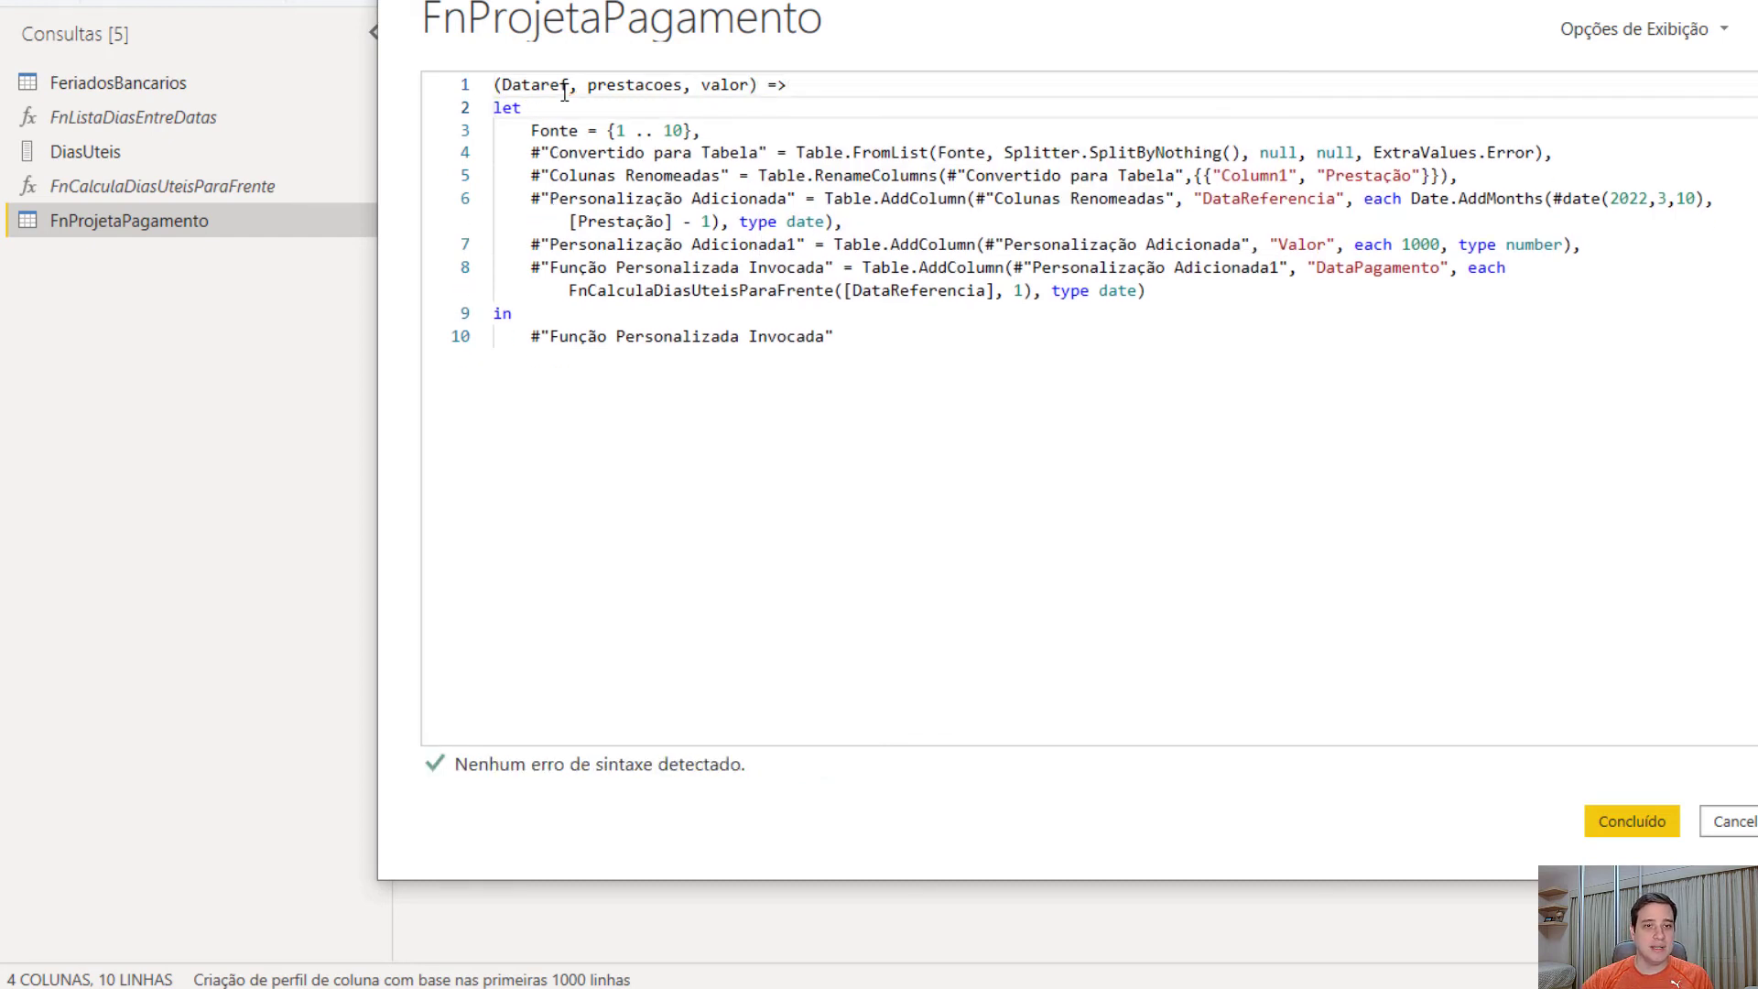
# Step: Replace the upper limit 10 of the Fonte list with the prestacoes parameter
pyautogui.click(686, 130)
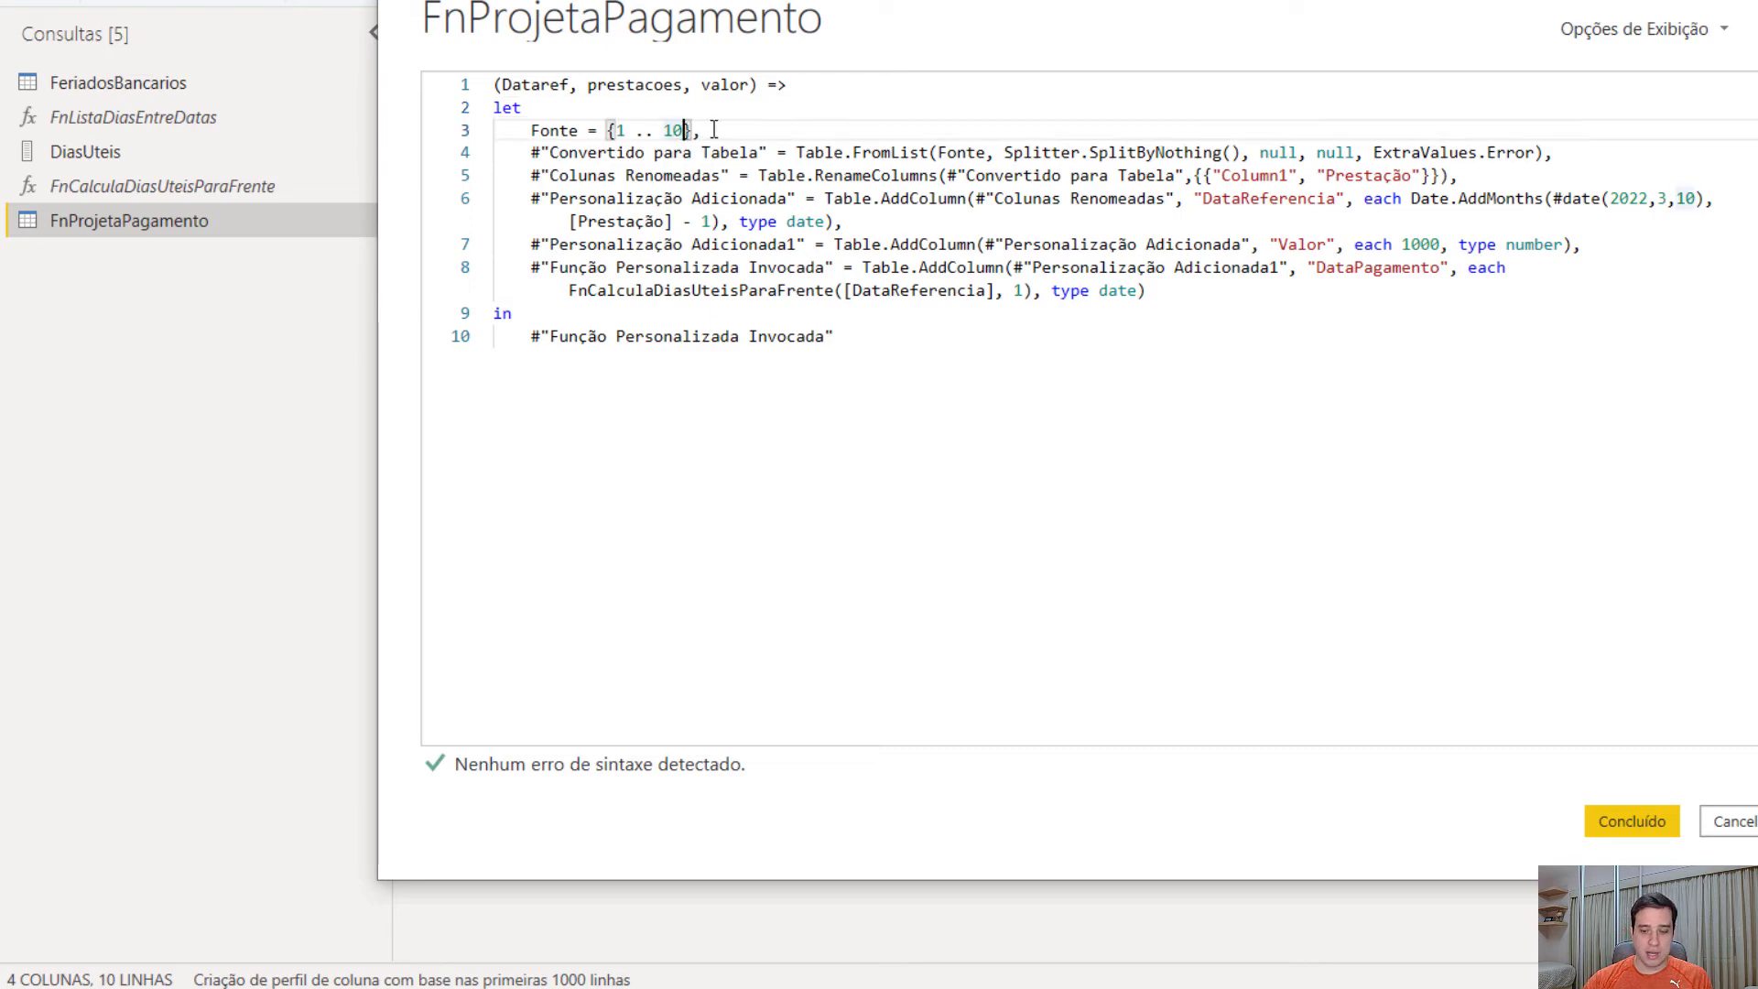
pyautogui.press('BackSpace')
pyautogui.press('BackSpace')
pyautogui.write('presta')
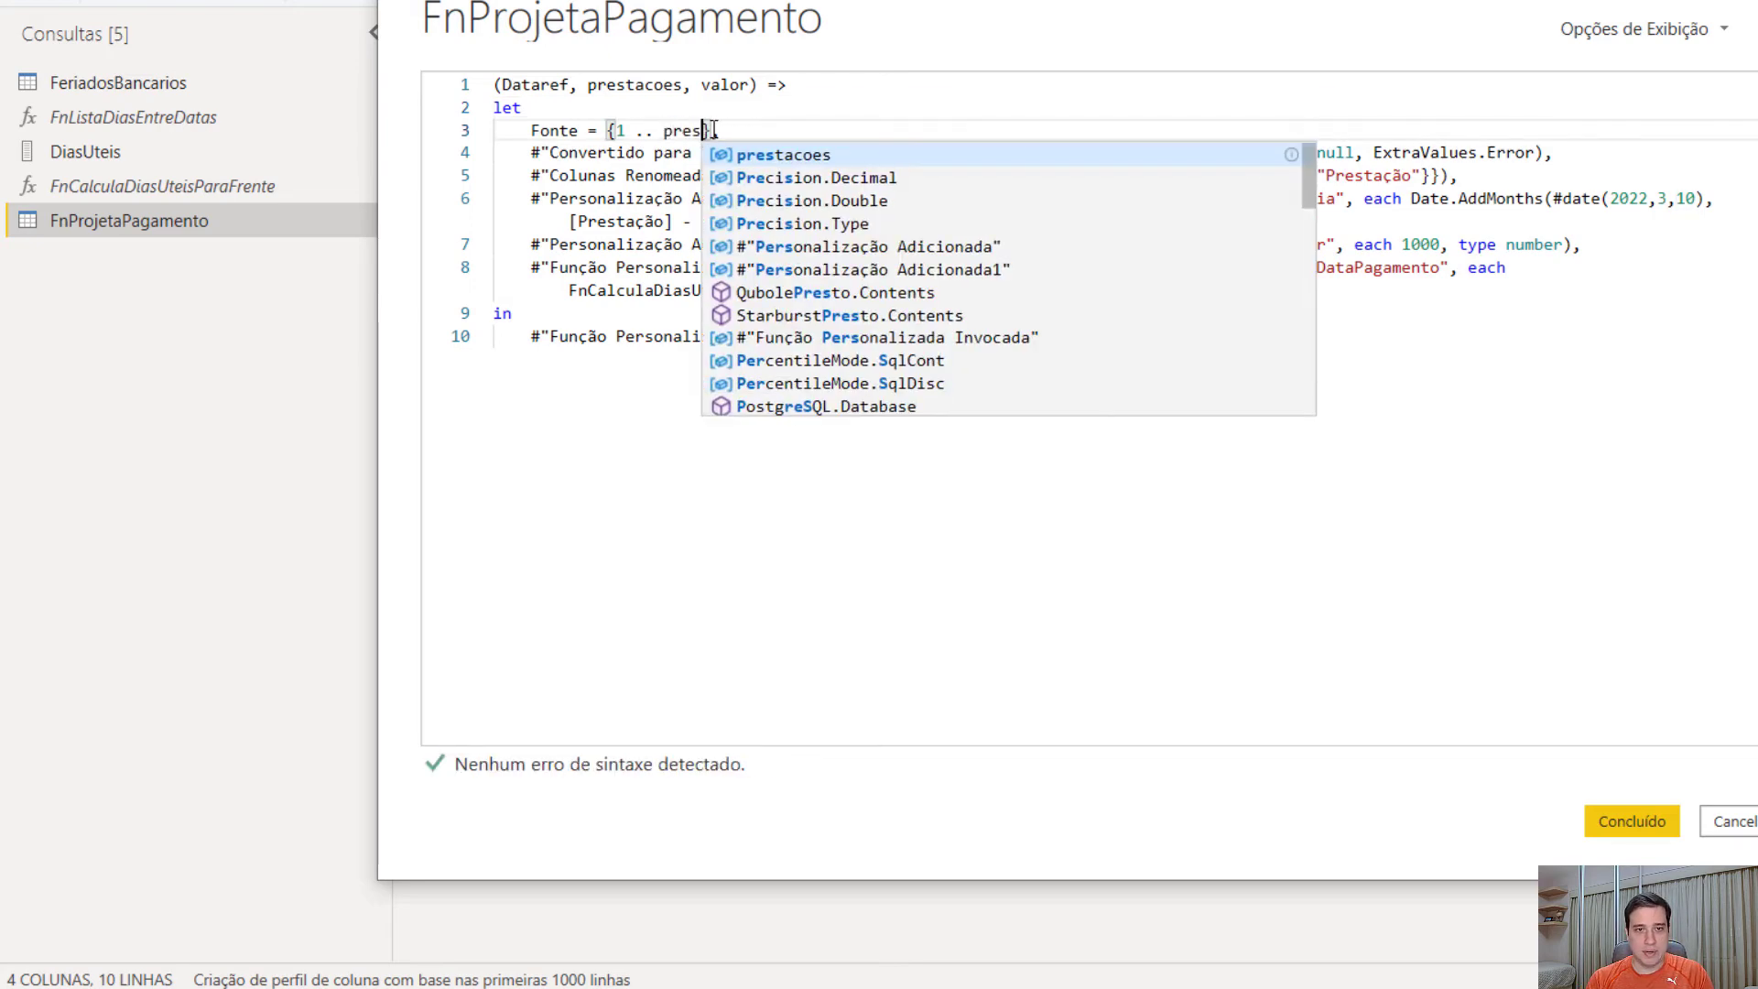
pyautogui.press('Tab')
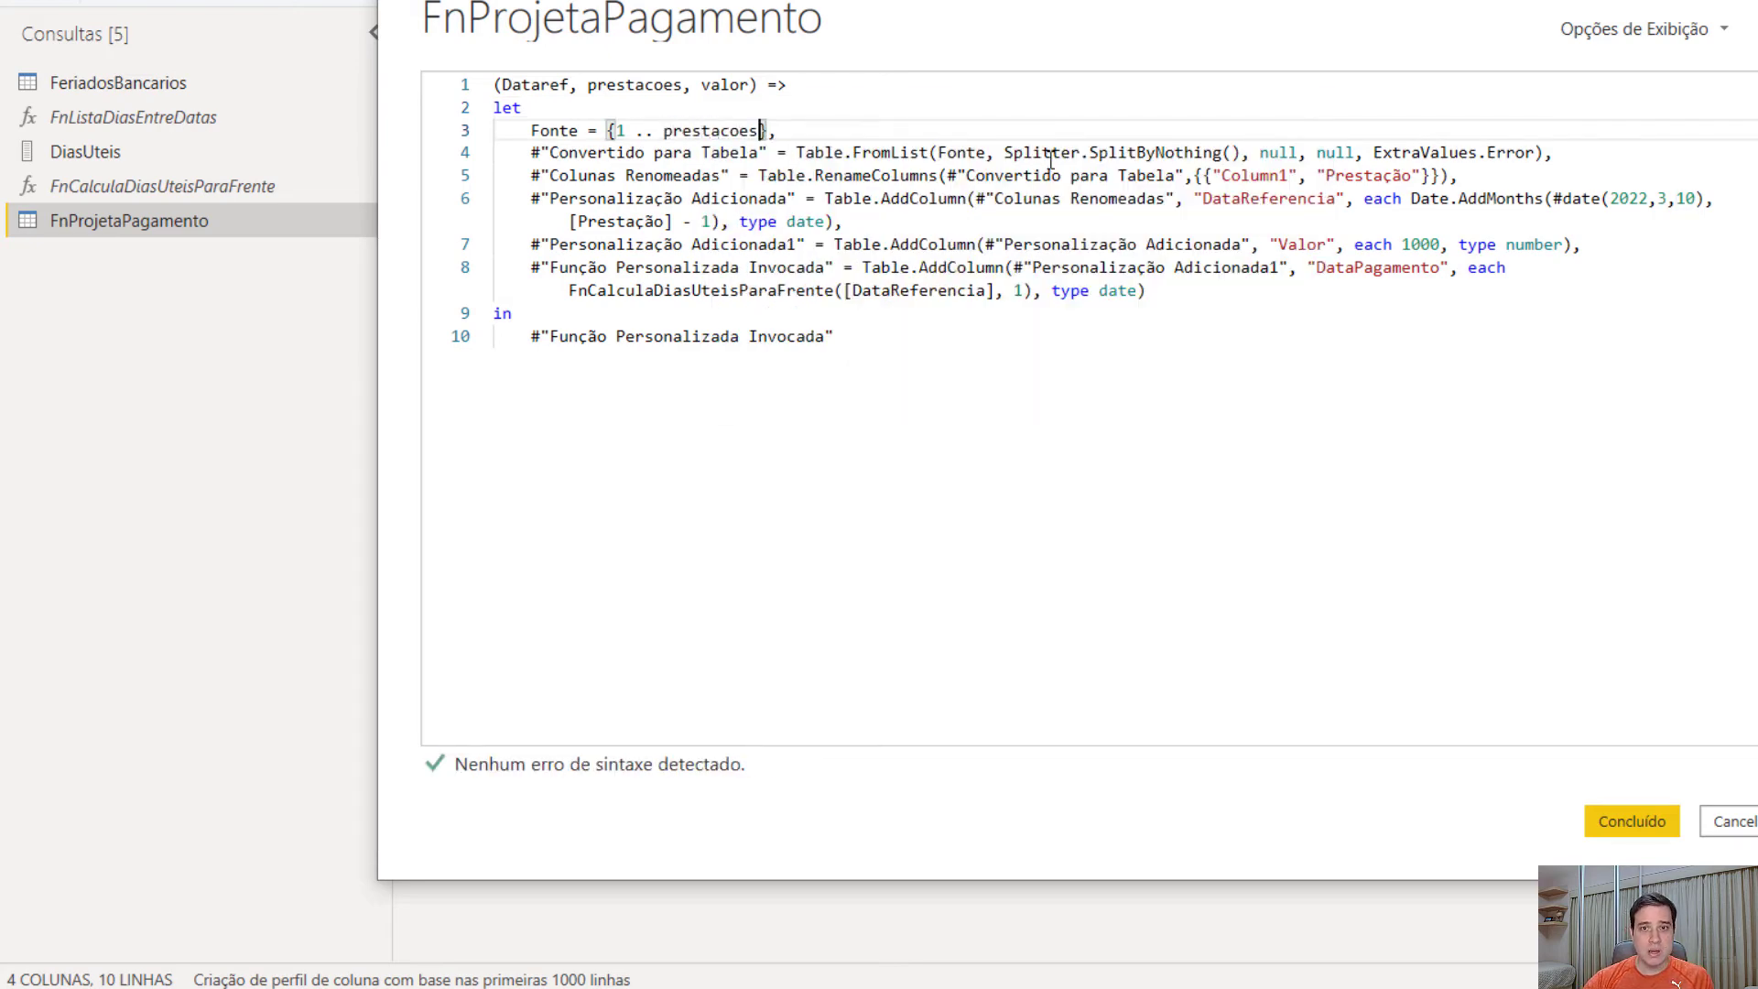
# Step: Replace the fixed date #date(2022,3,10) in the DataReferencia column's Date.AddMonths expression with the Dataref parameter
pyautogui.click(882, 152)
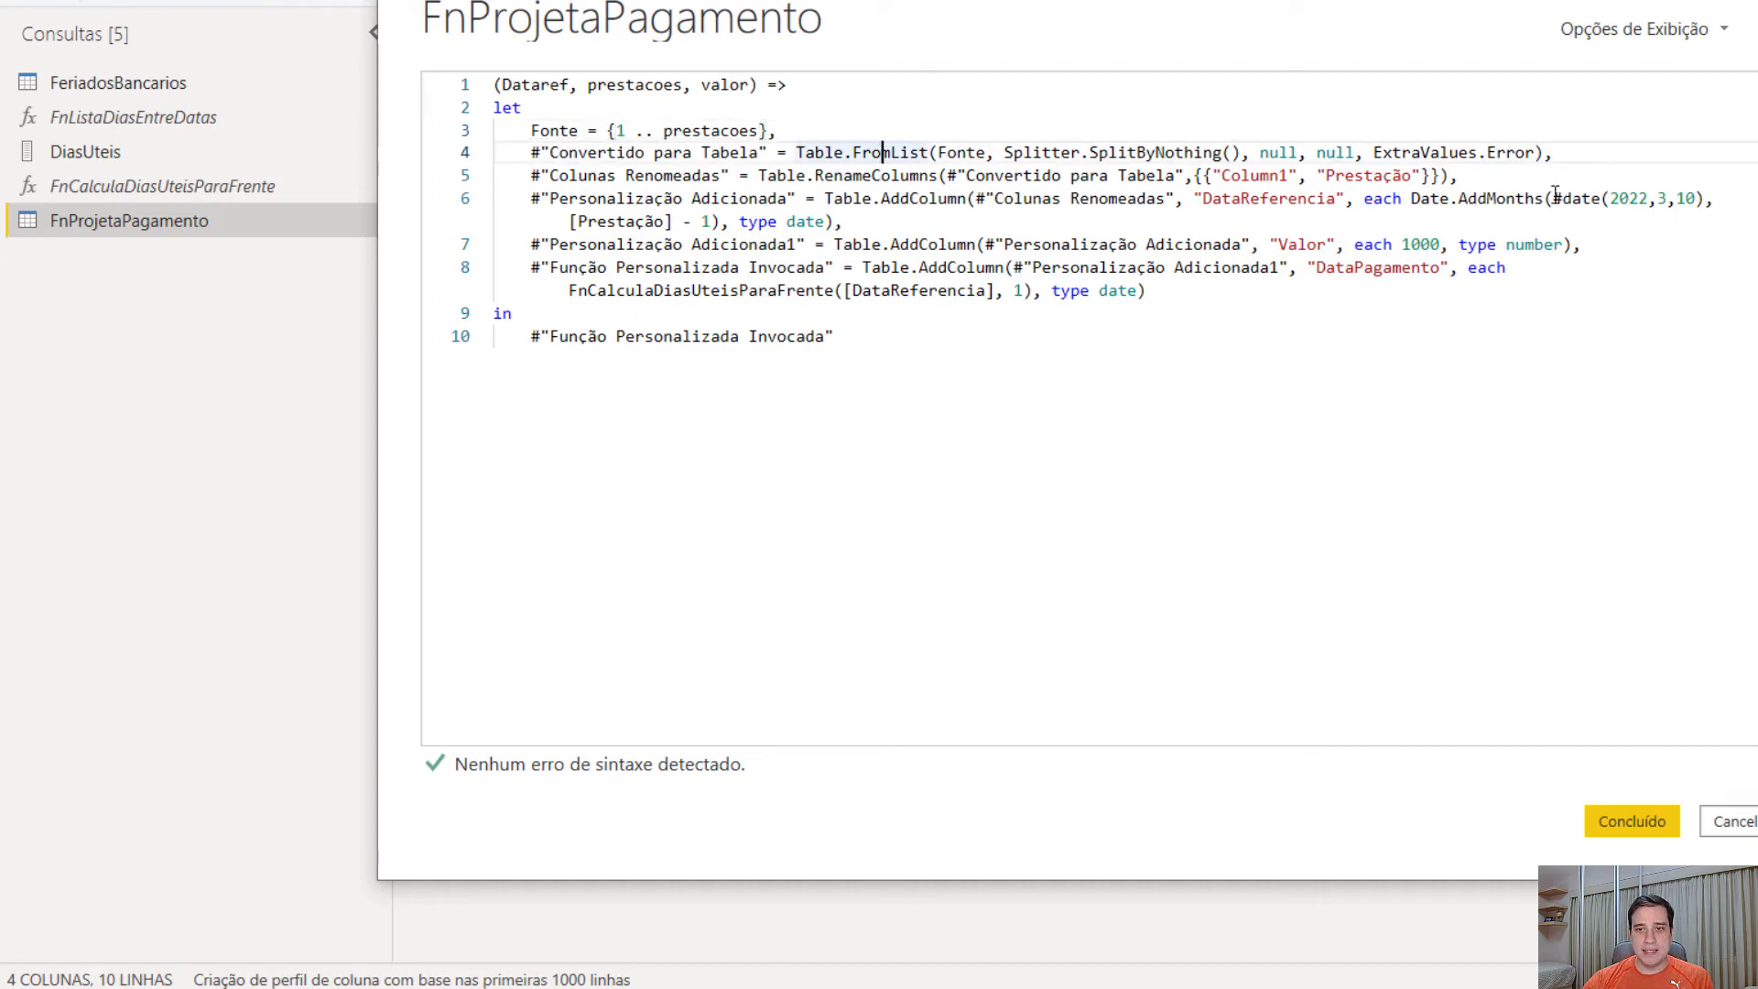
pyautogui.moveTo(1553, 198); pyautogui.dragTo(1708, 197)
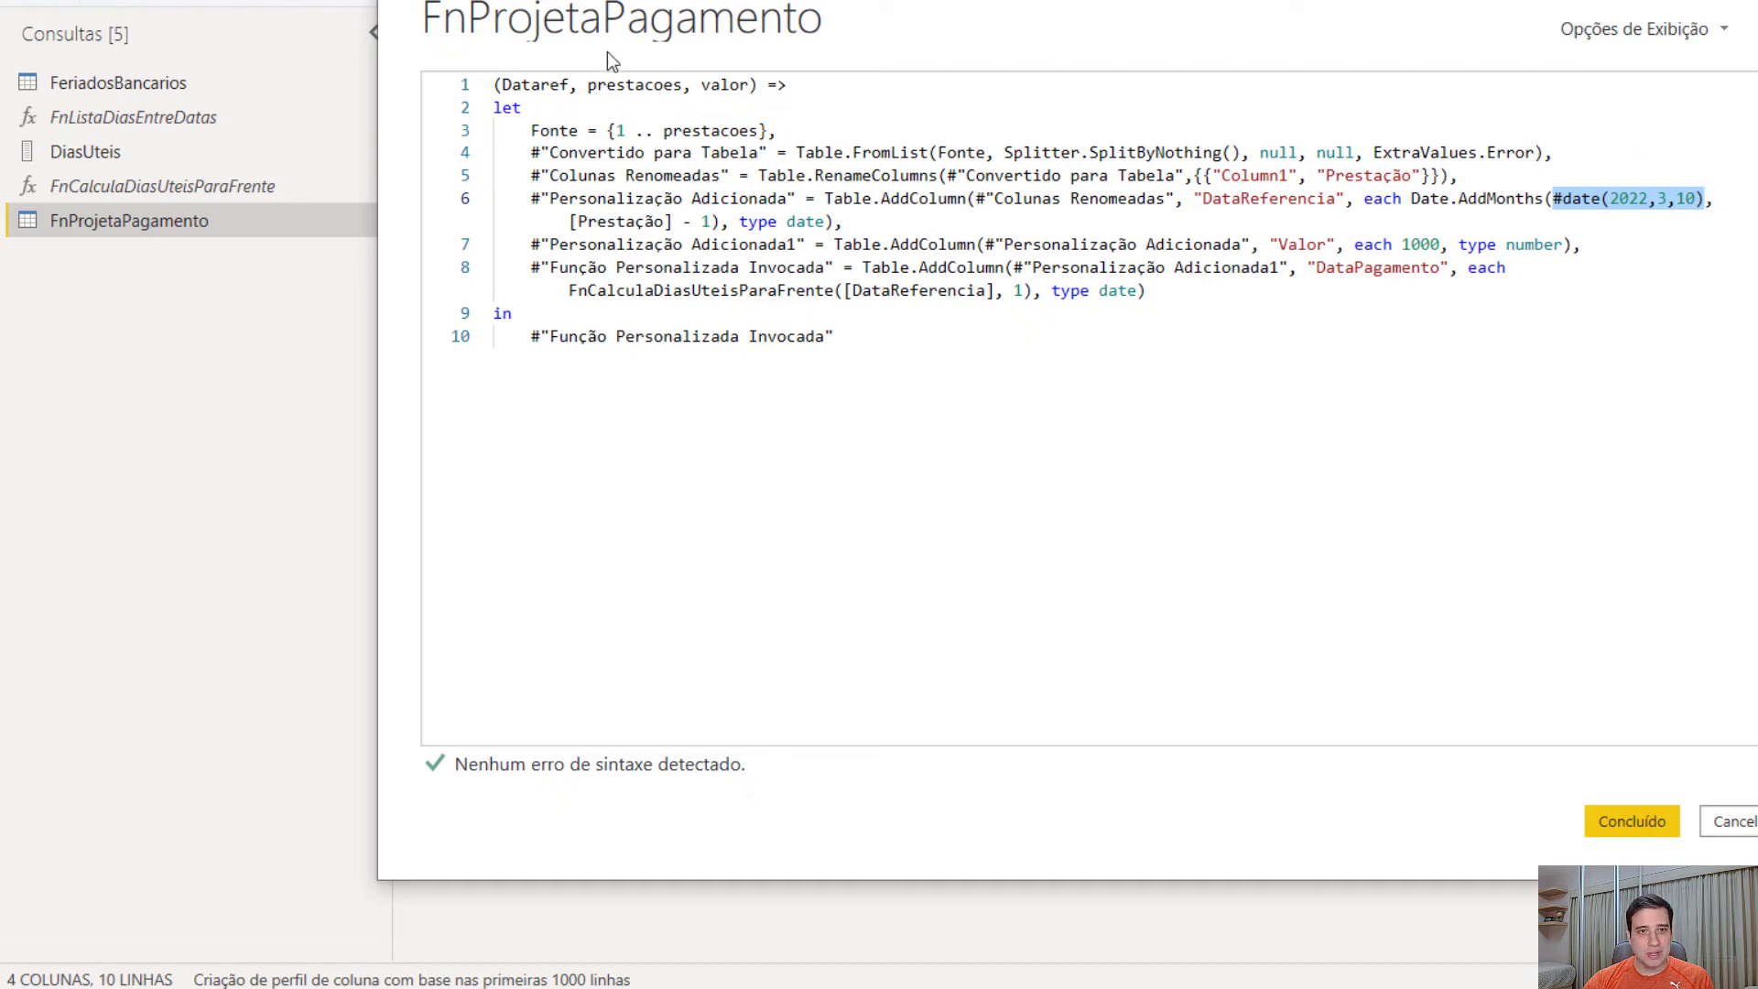
pyautogui.write('D')
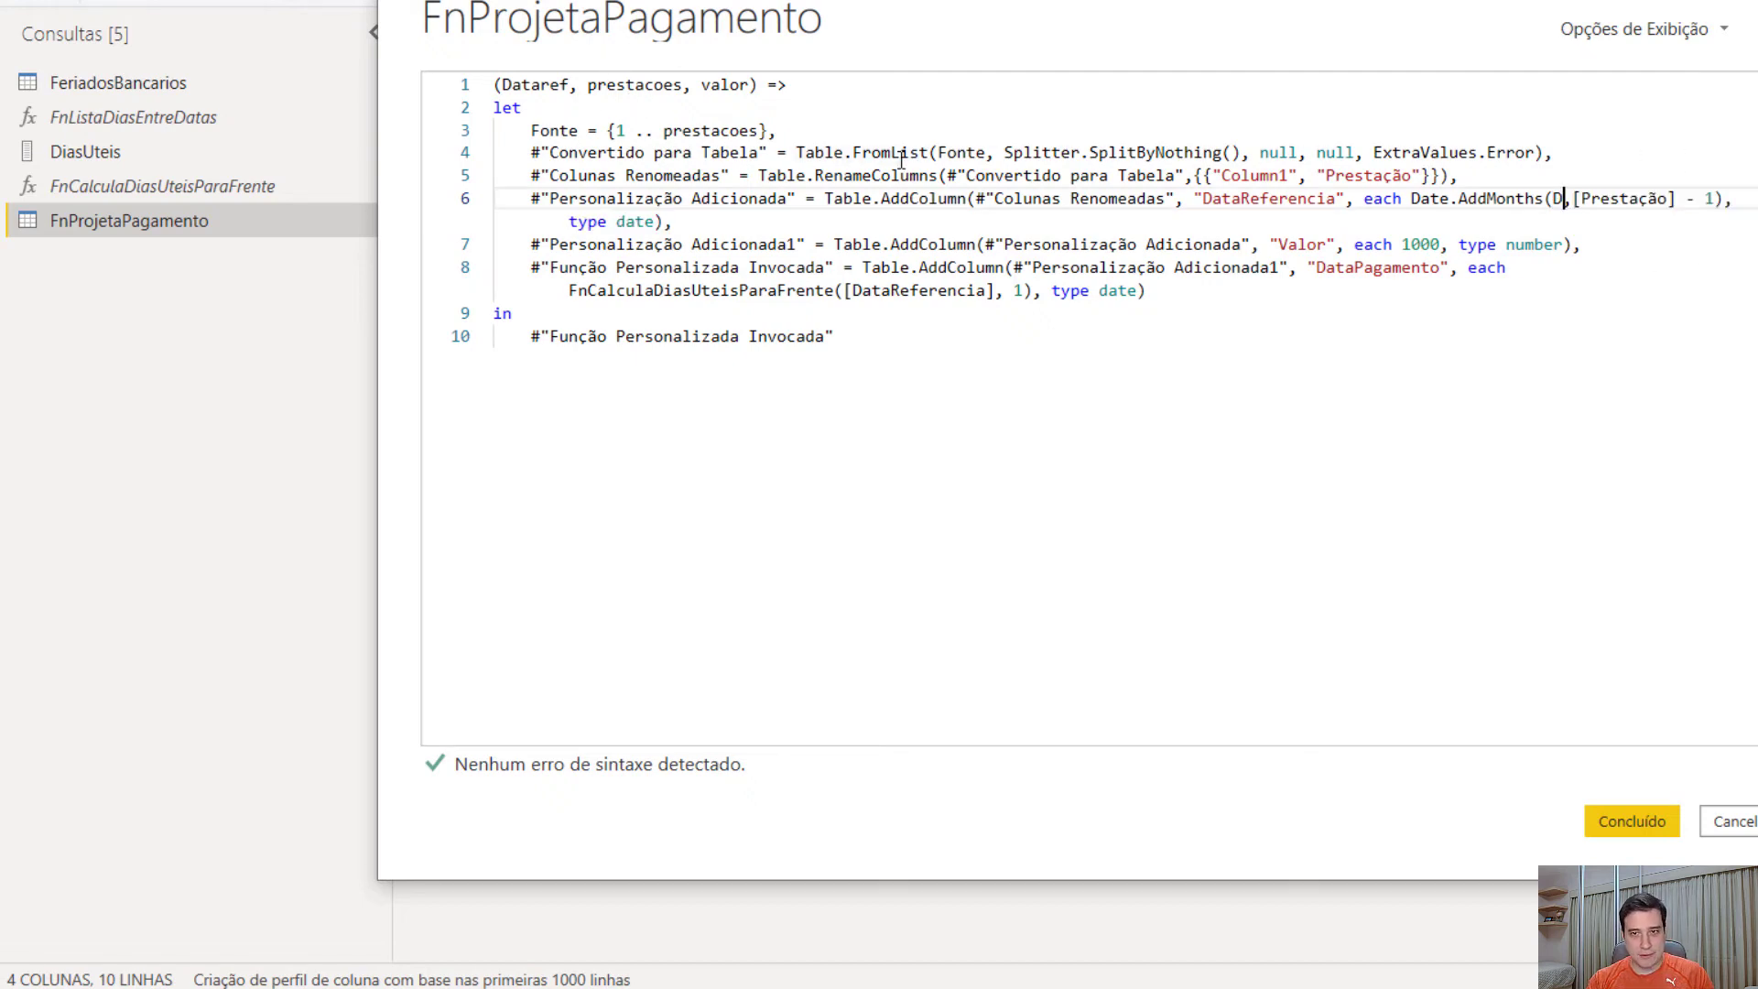
pyautogui.write('atare')
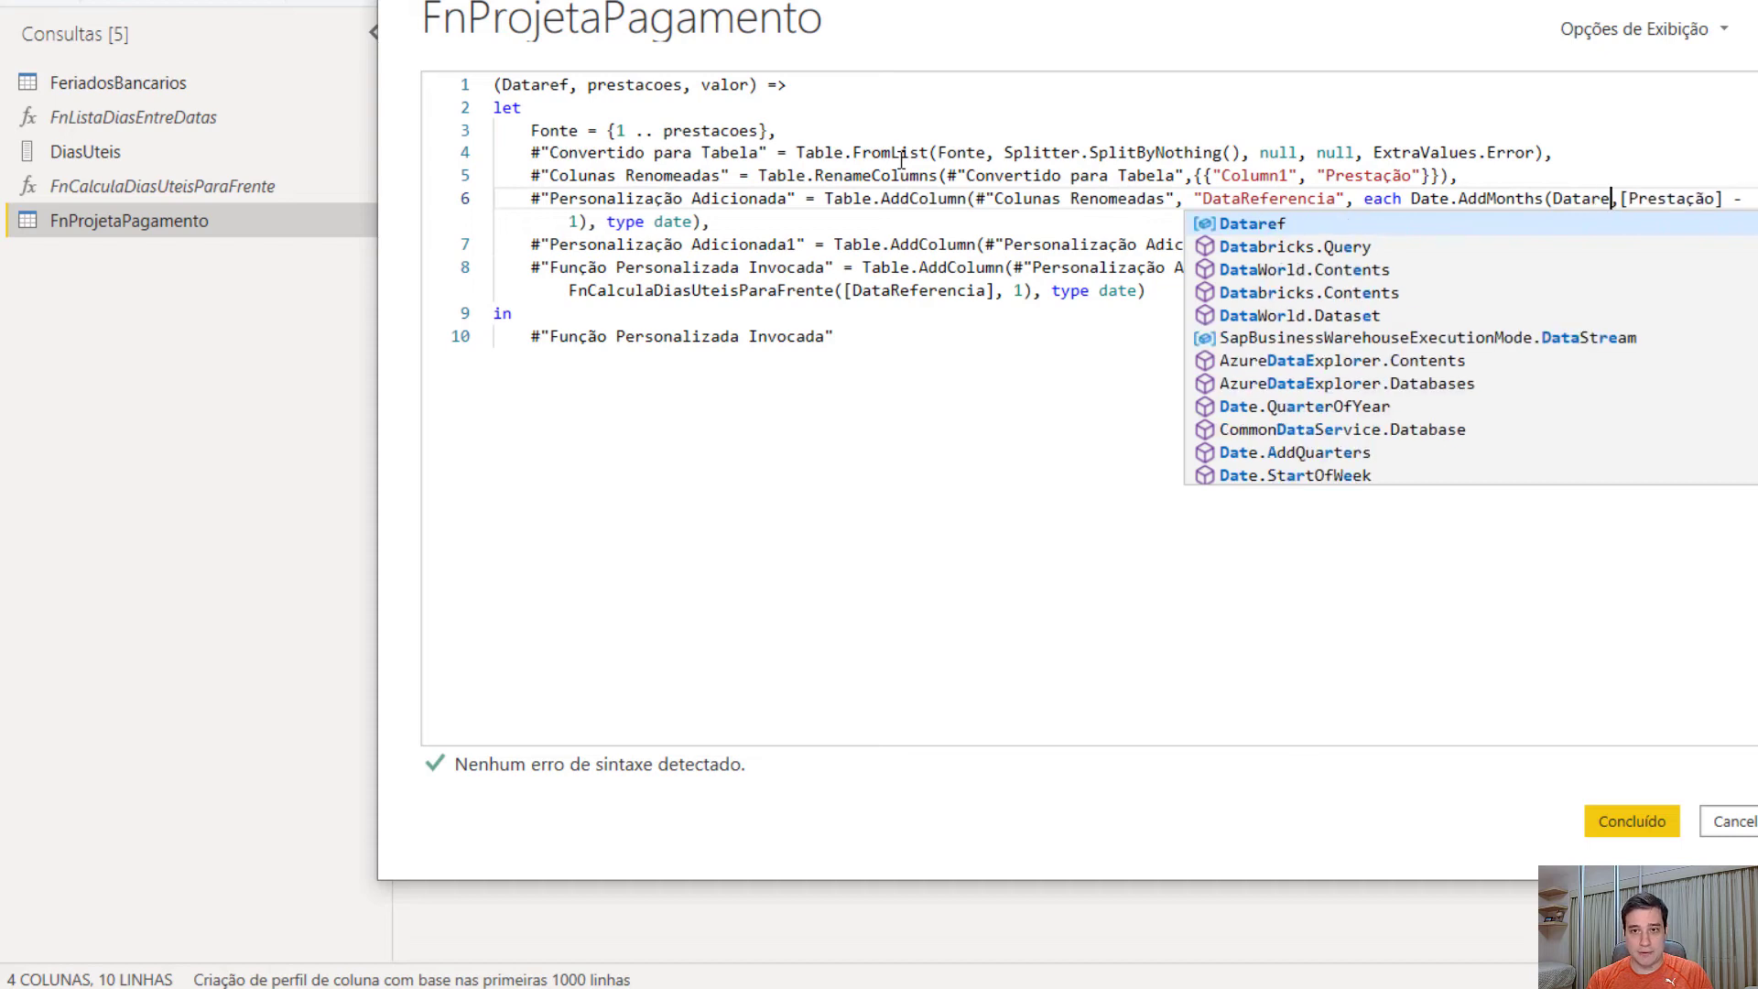
pyautogui.press('Tab')
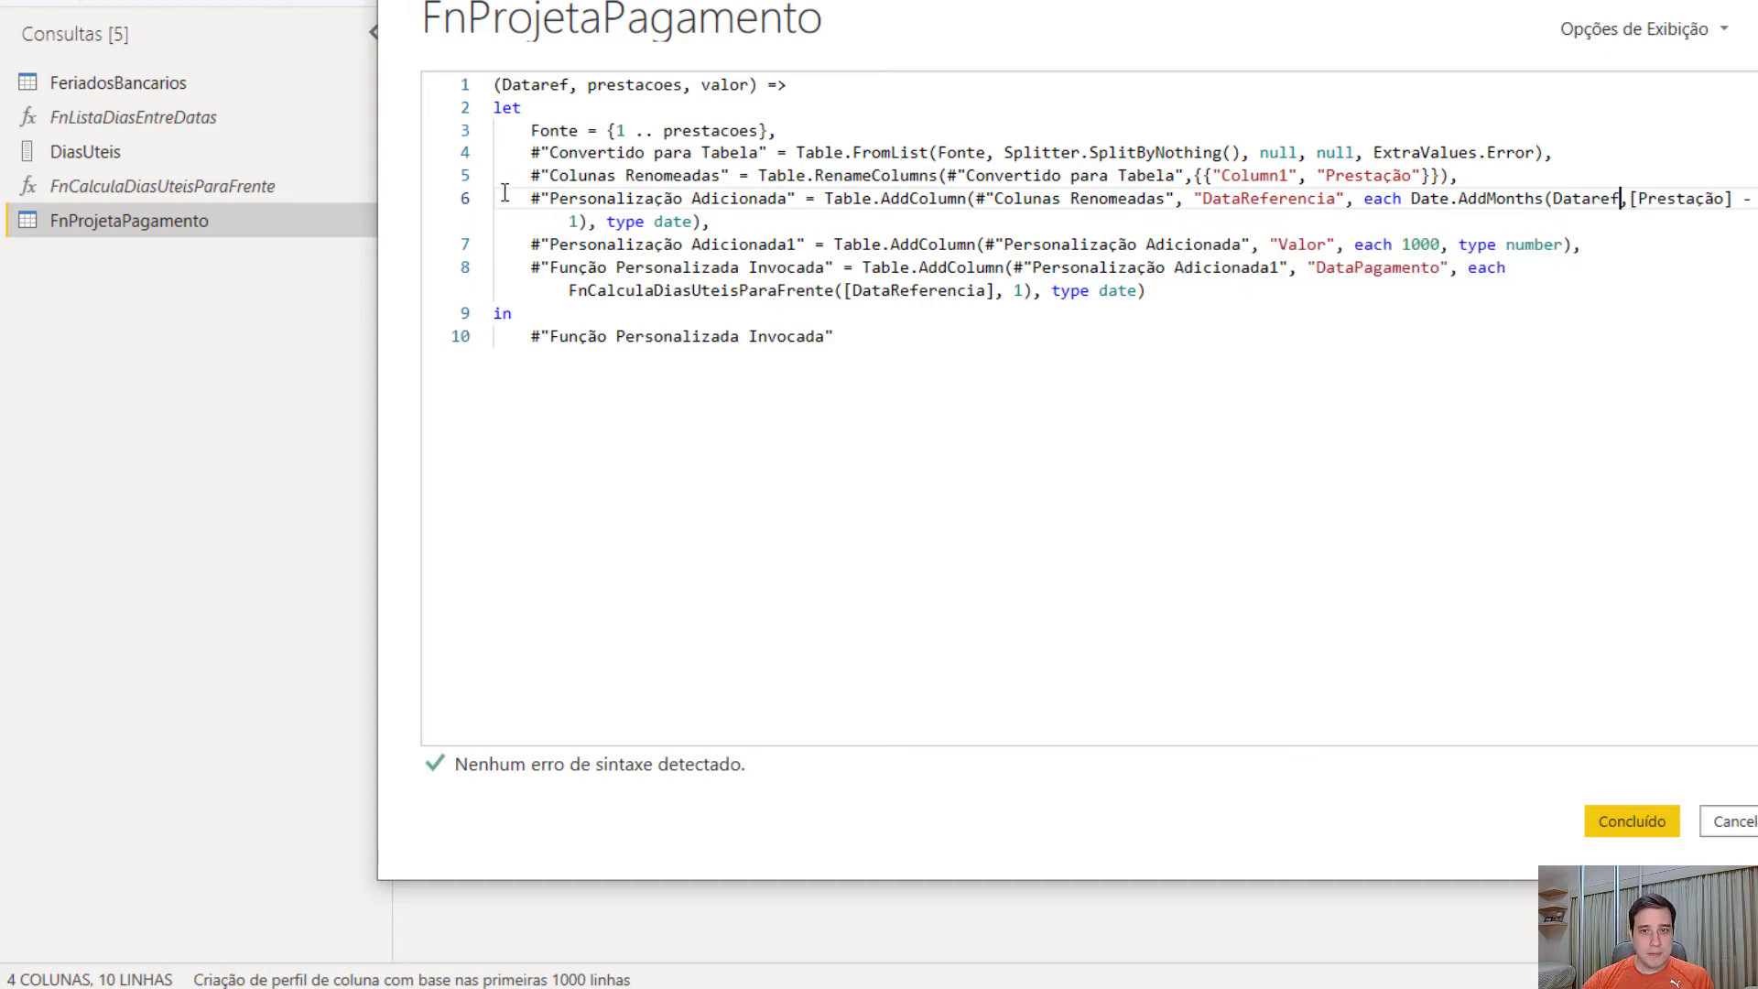
# Step: Replace the fixed 1000 in the Valor column expression with the valor parameter and apply the edited function code
pyautogui.moveTo(1401, 244); pyautogui.dragTo(1440, 245)
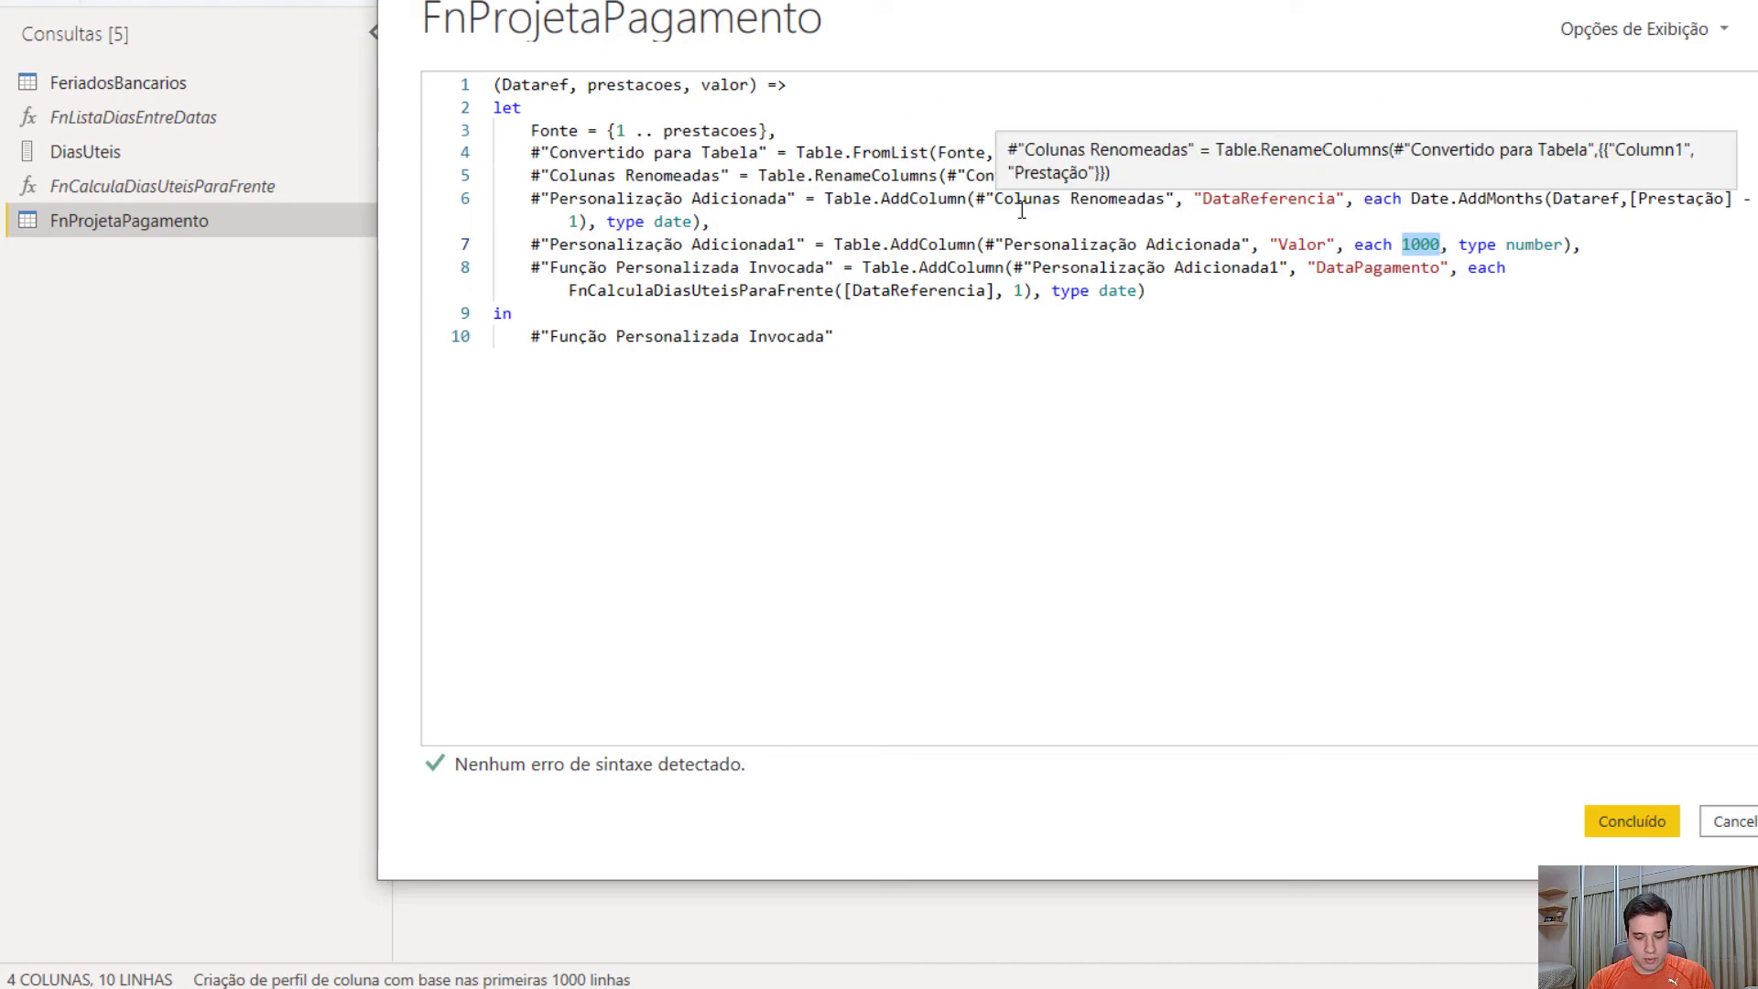
pyautogui.write('valor')
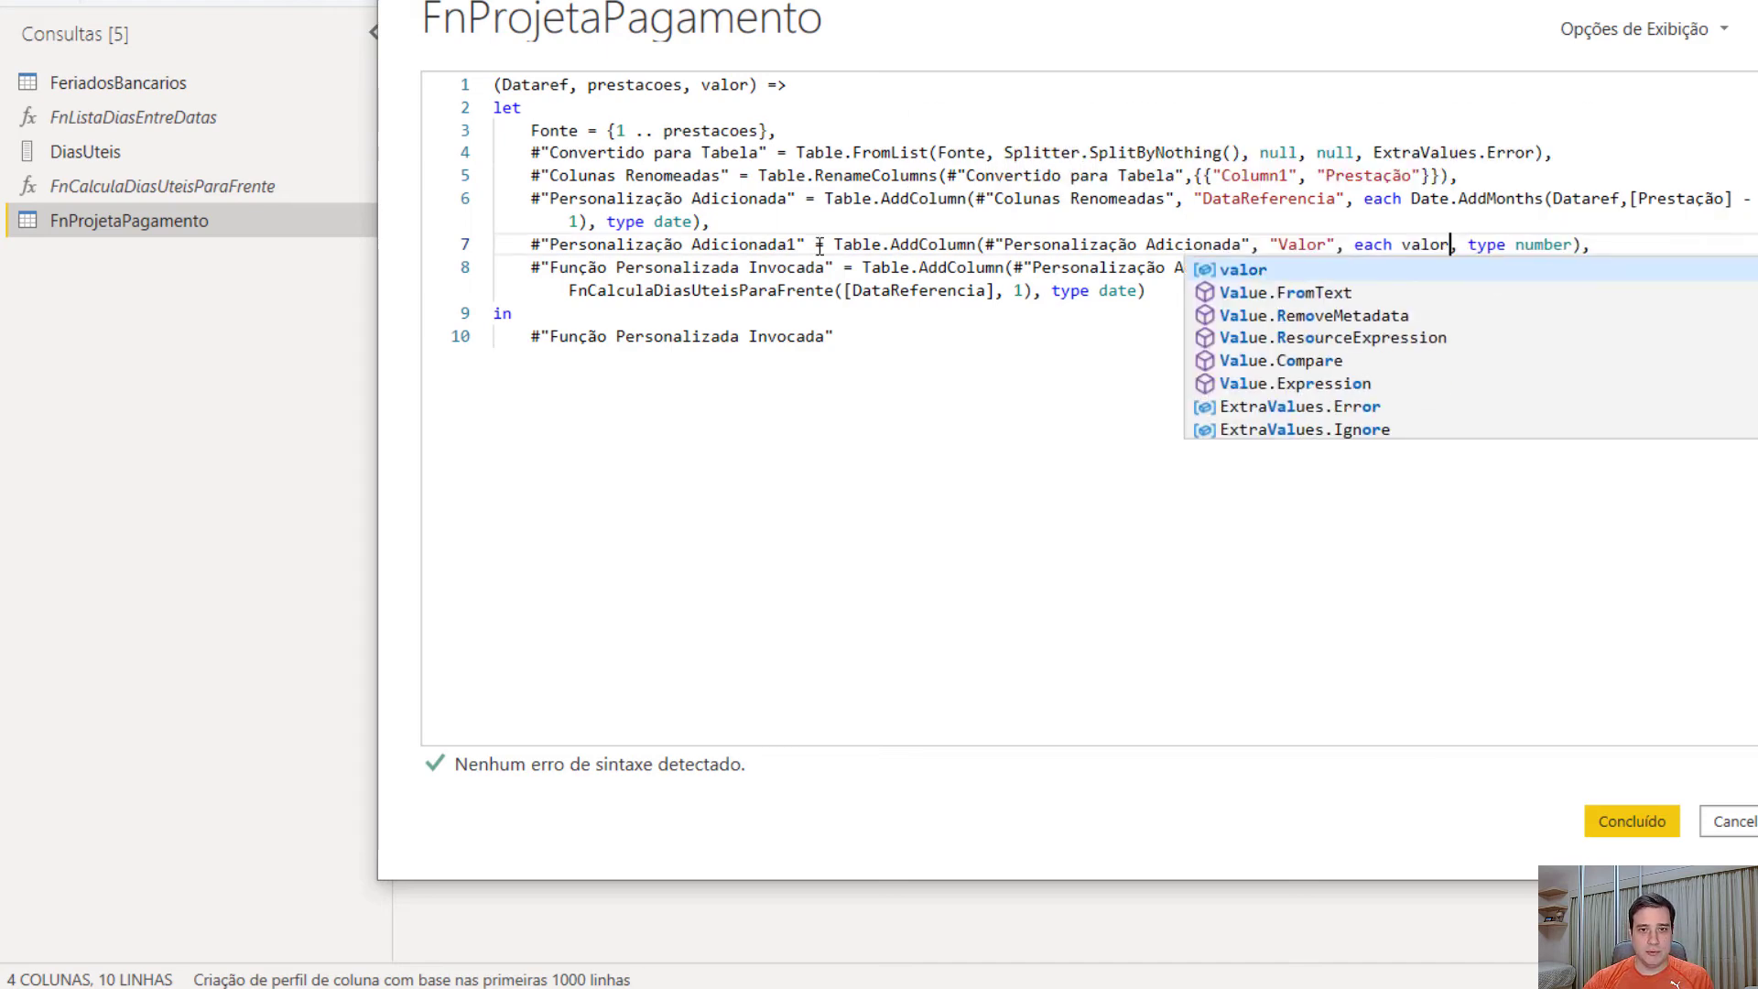
pyautogui.click(871, 266)
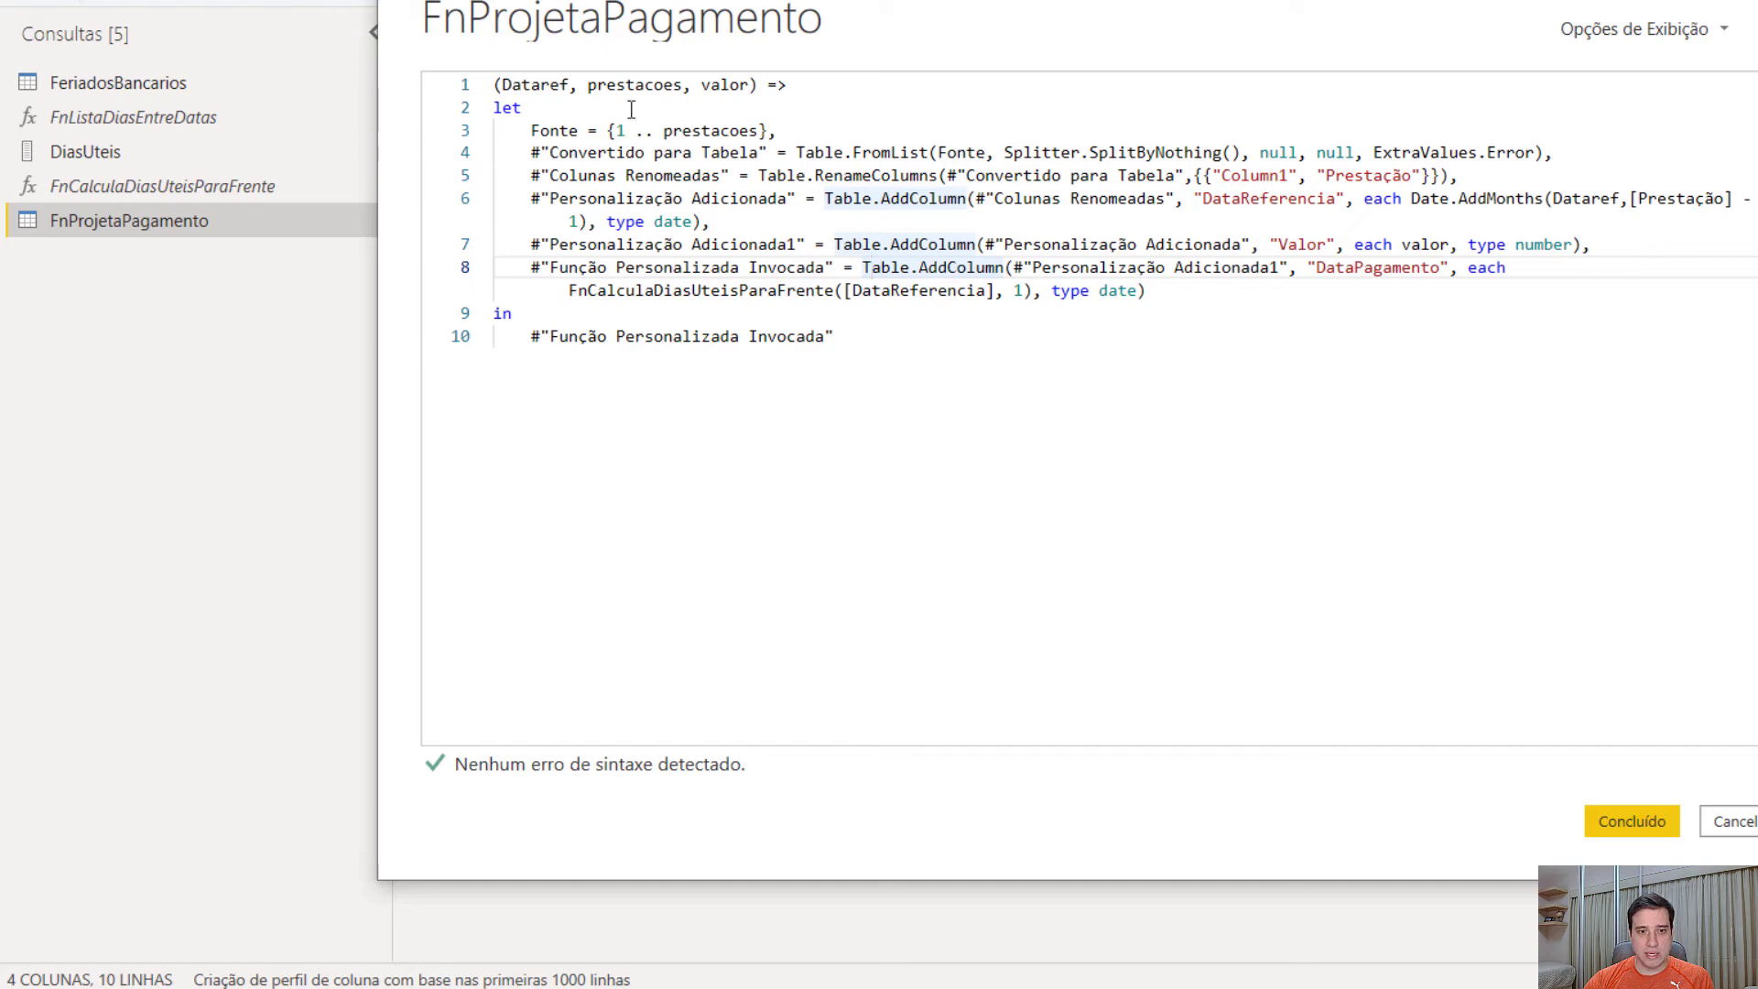
pyautogui.click(1629, 821)
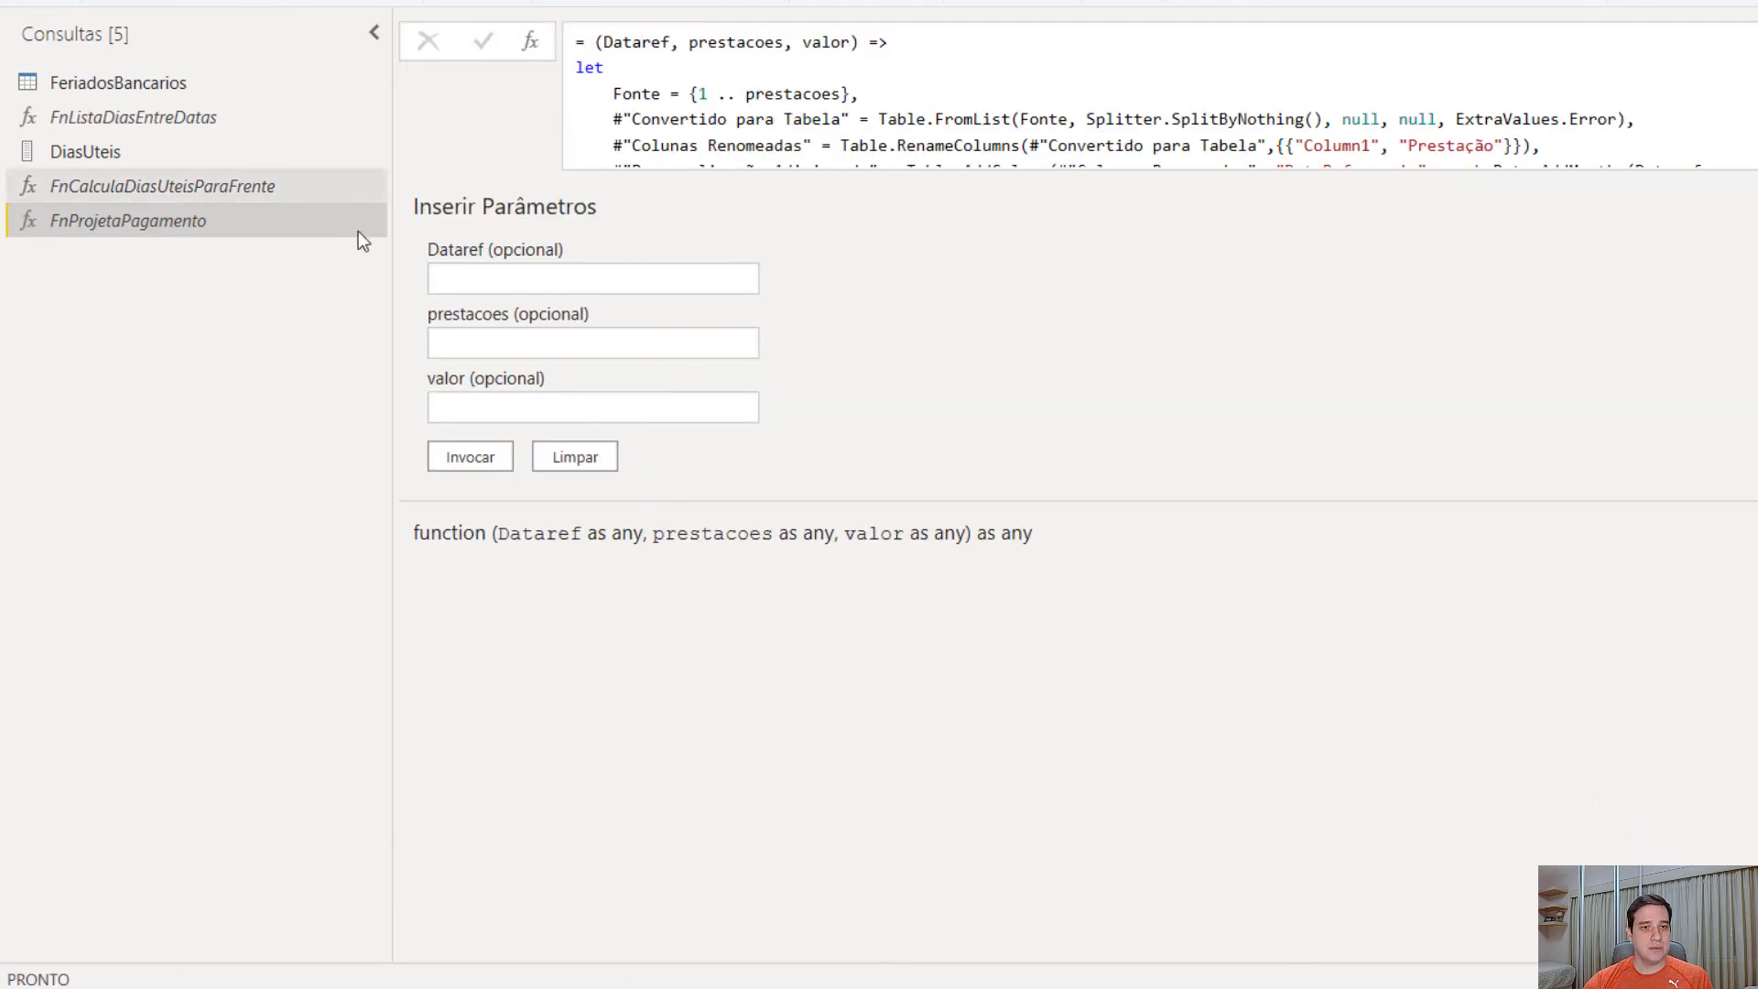
# Step: Invoke FnProjetaPagamento with Dataref 9/3/2022, prestacoes 10 and valor 10
pyautogui.click(463, 276)
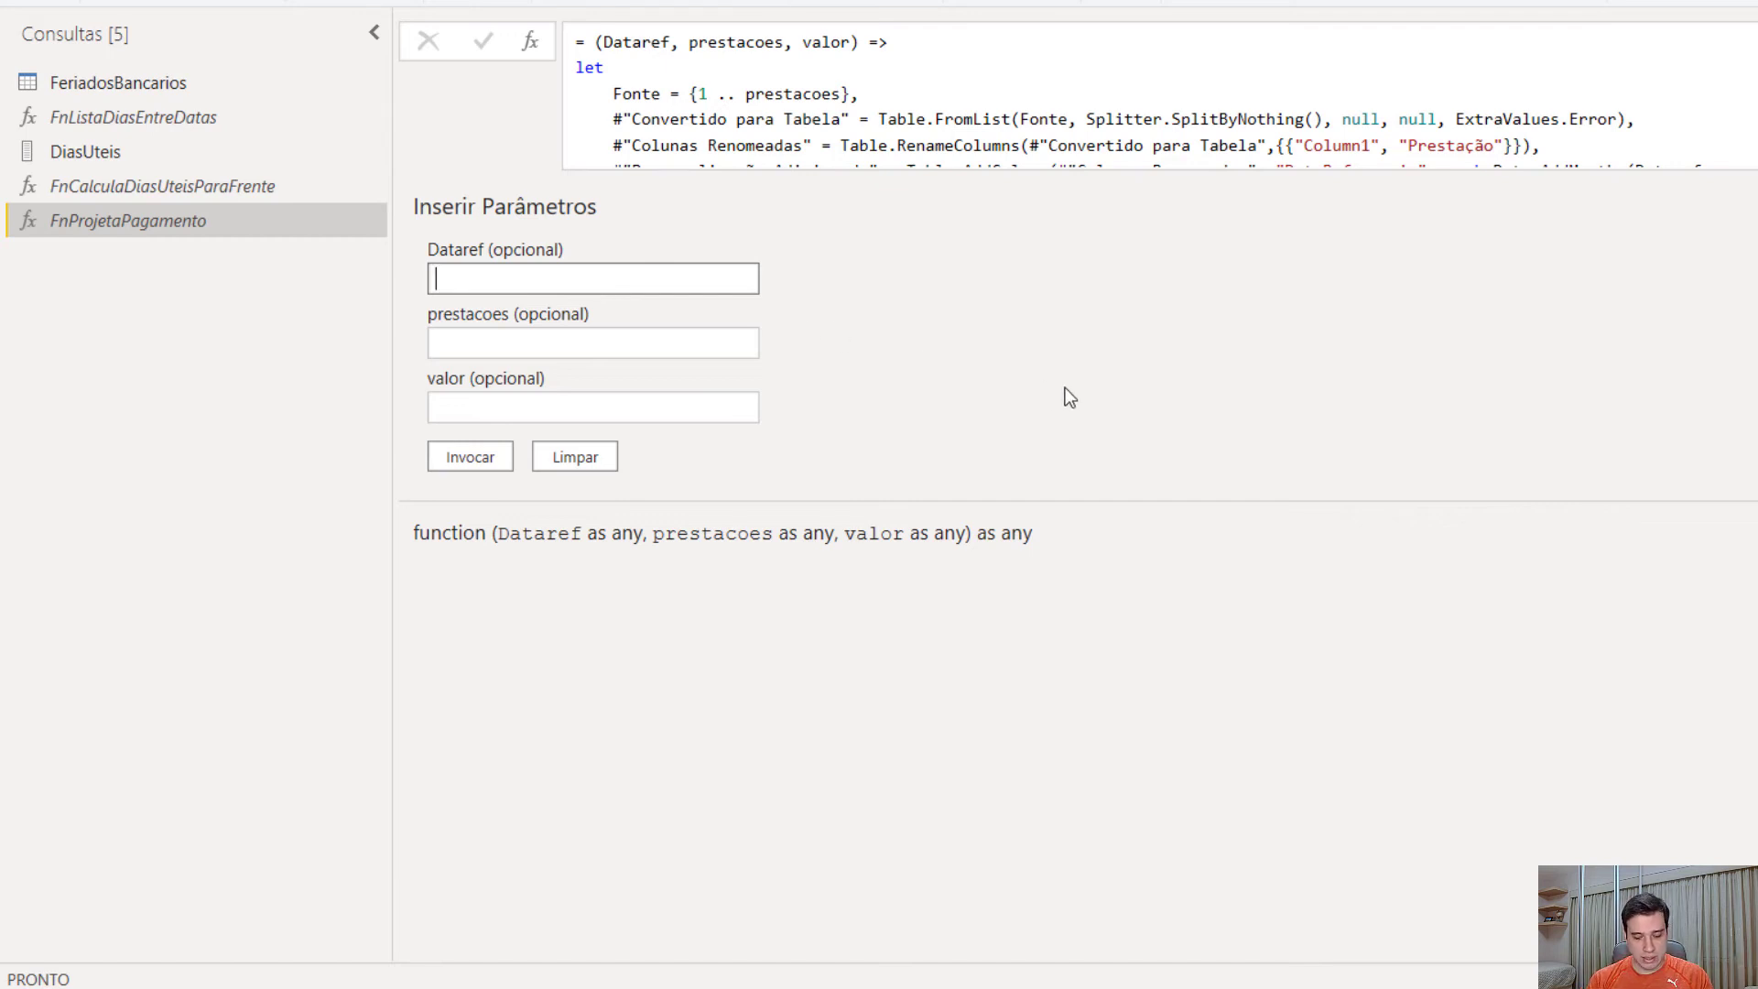
pyautogui.write('9/3/')
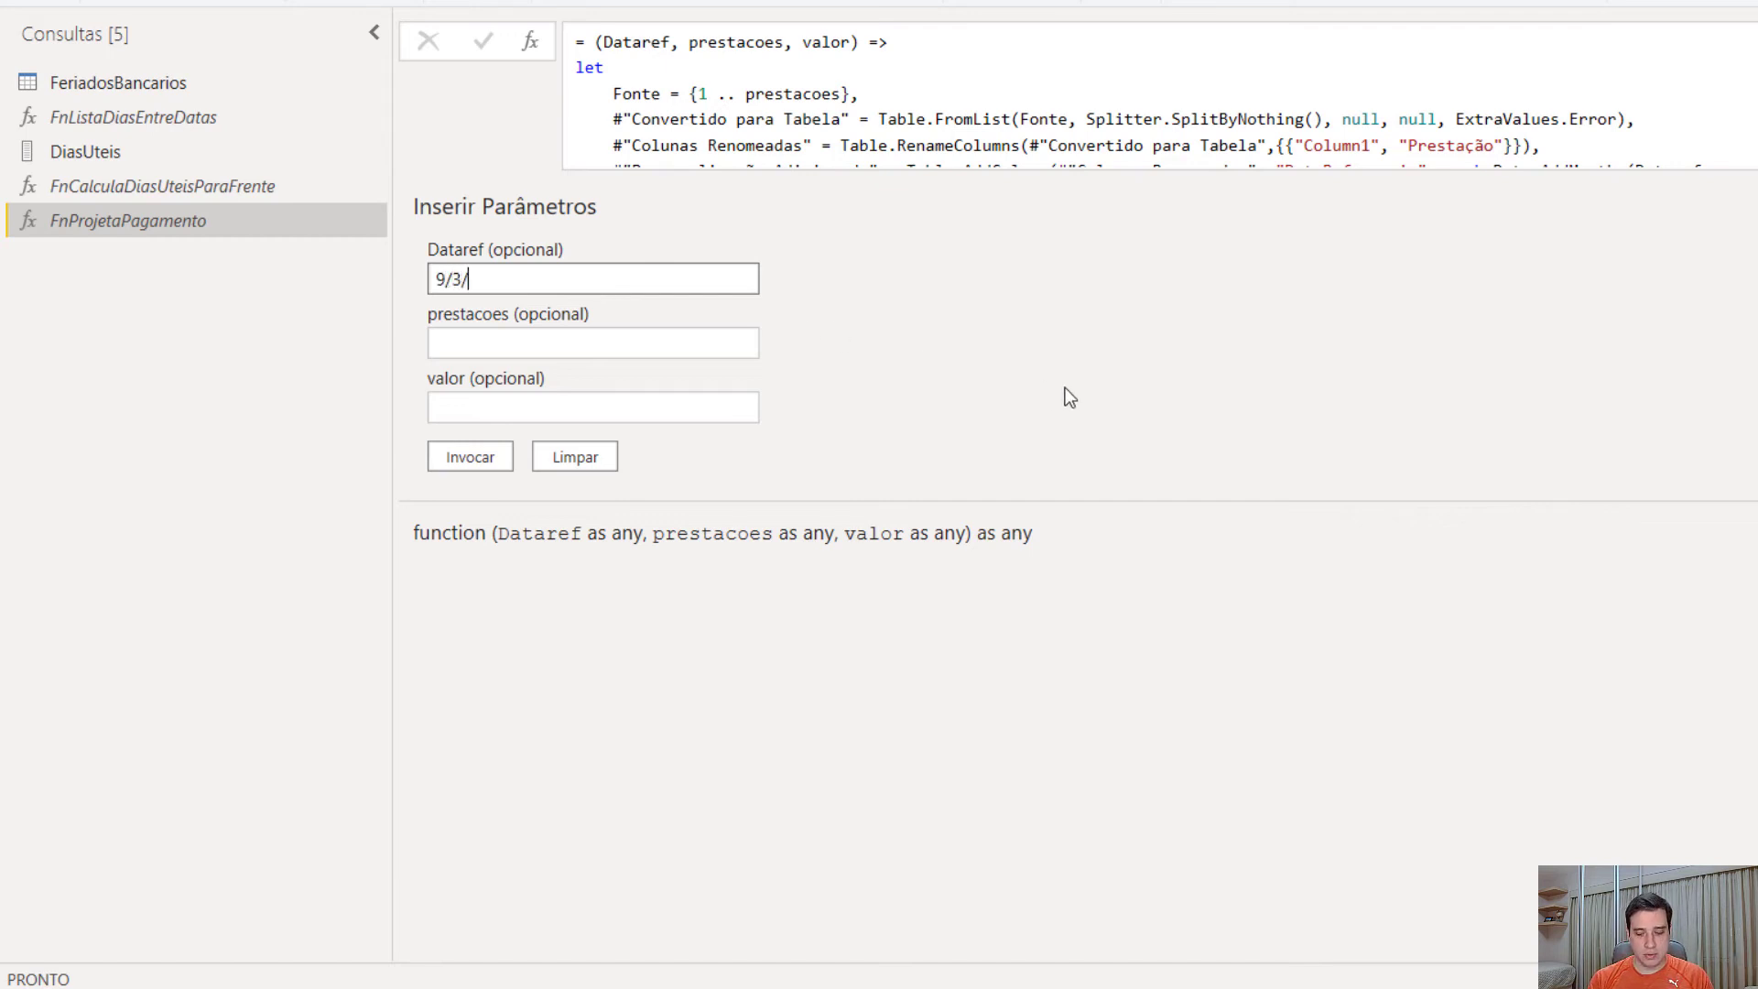
pyautogui.write('2022')
pyautogui.press('Tab')
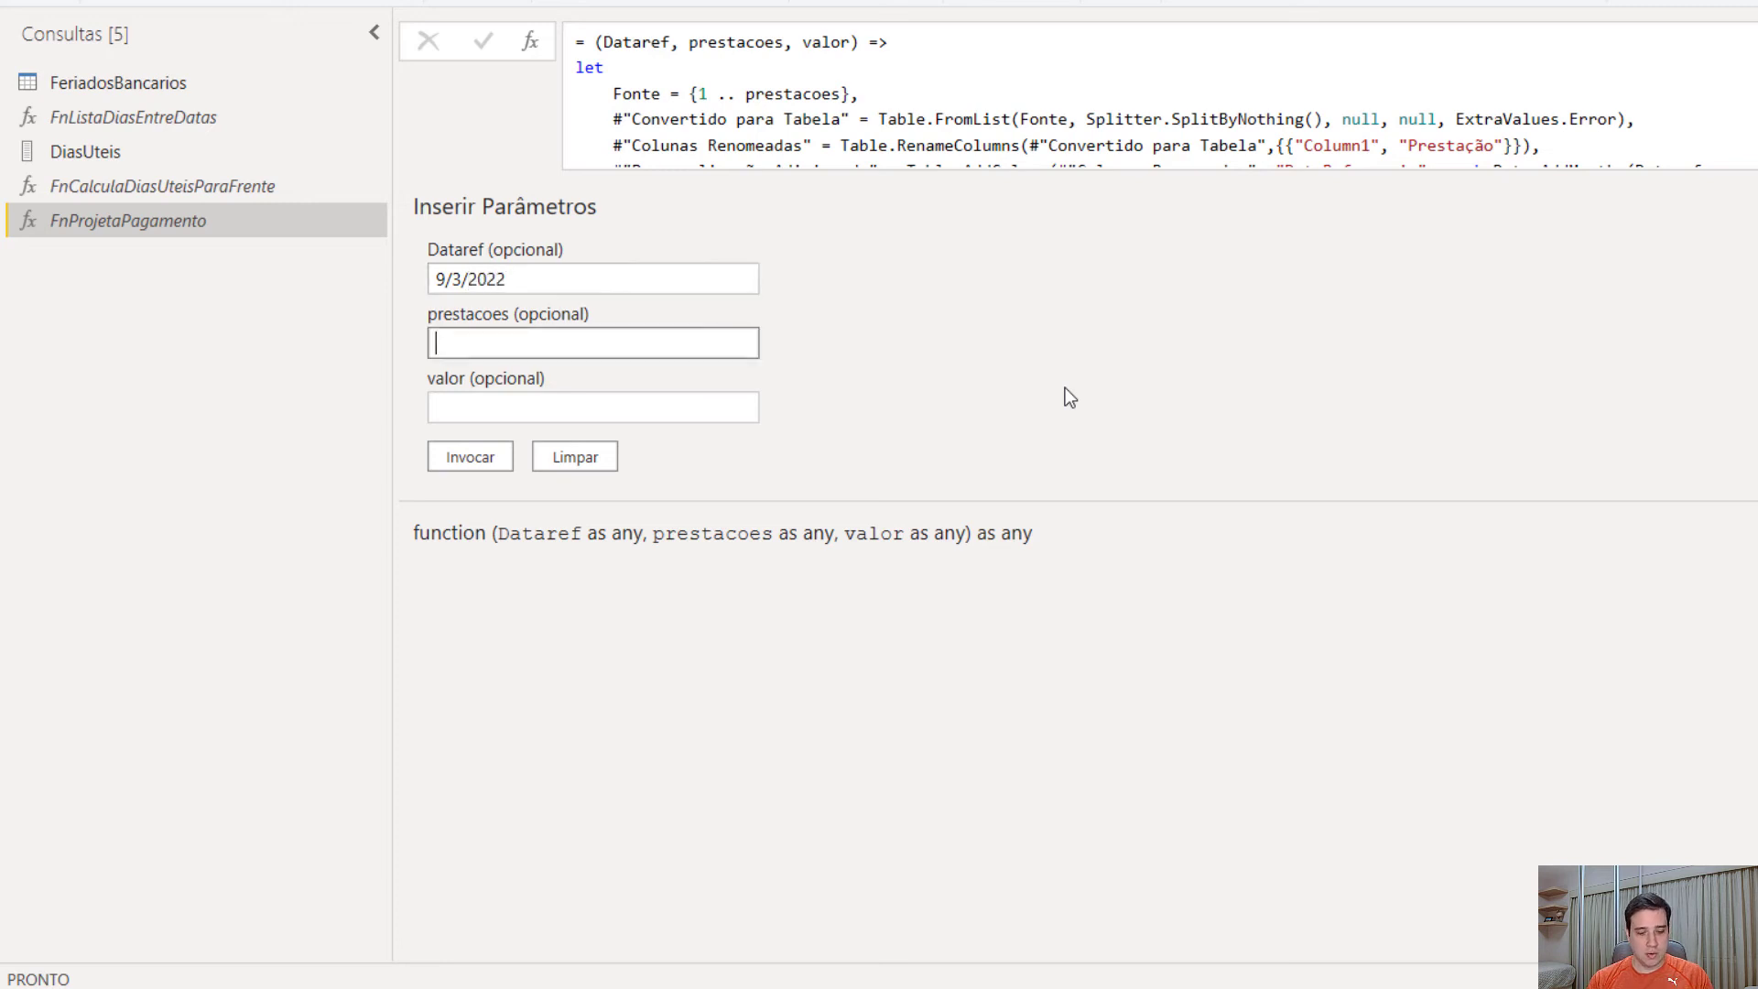
pyautogui.write('10')
pyautogui.press('Tab')
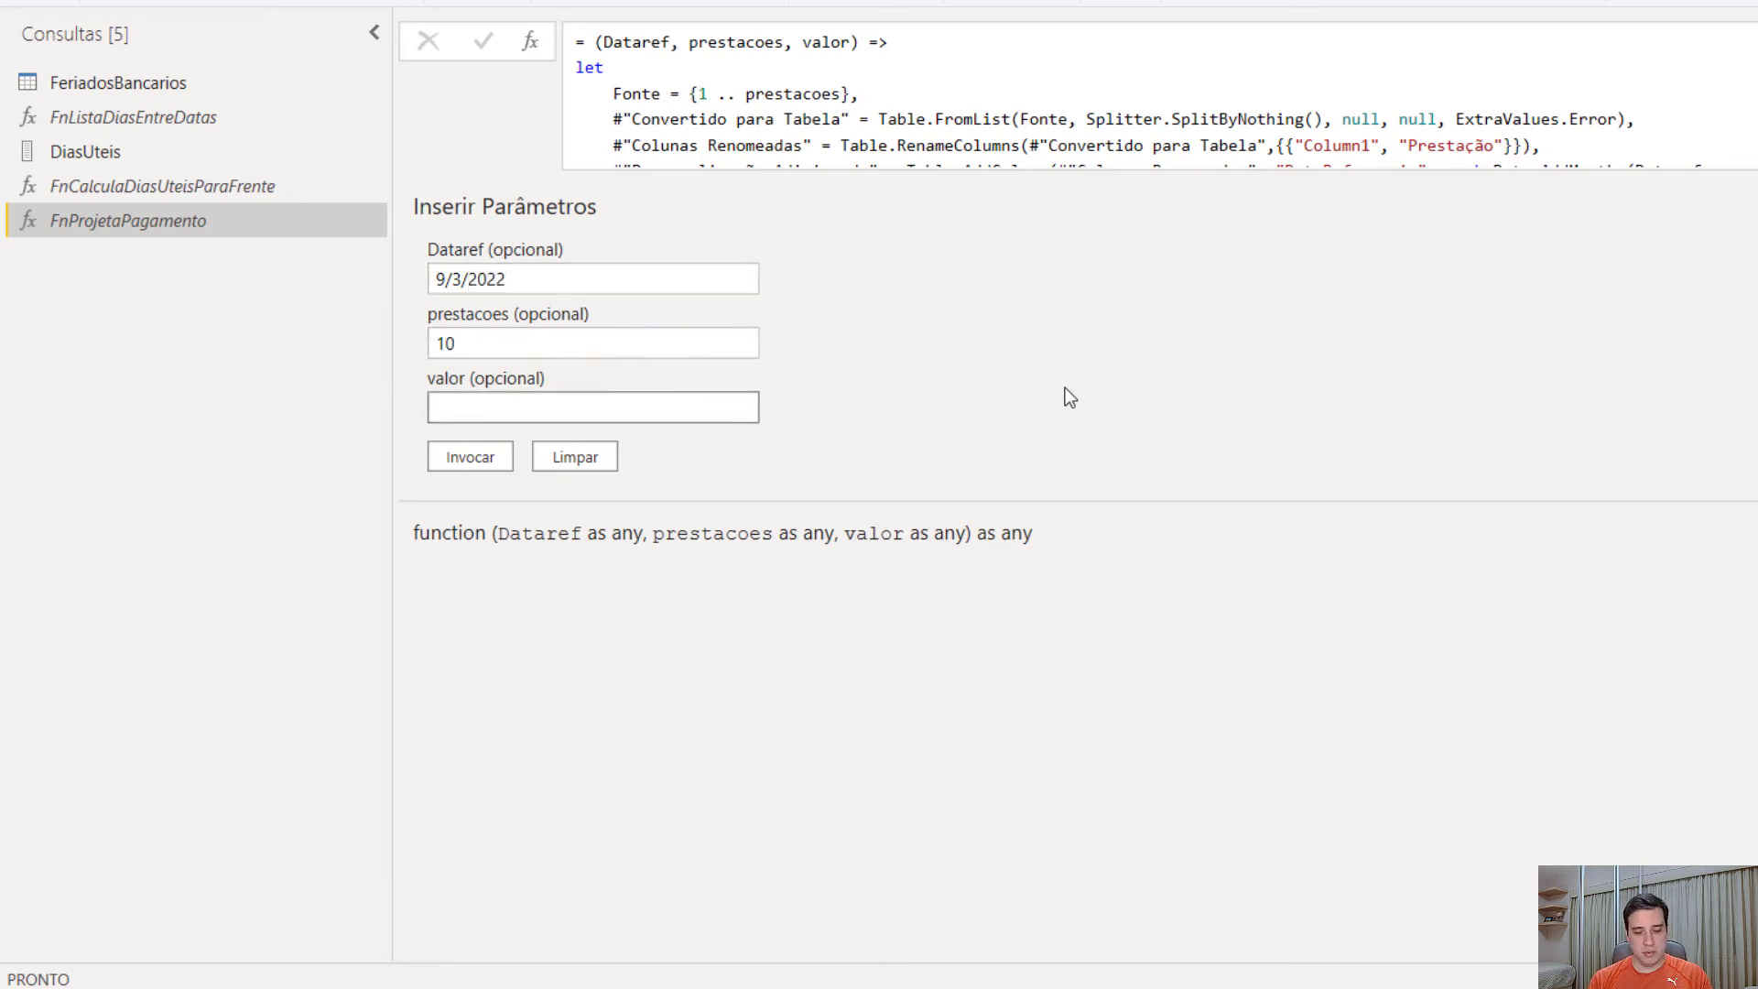
pyautogui.write('10')
pyautogui.click(496, 464)
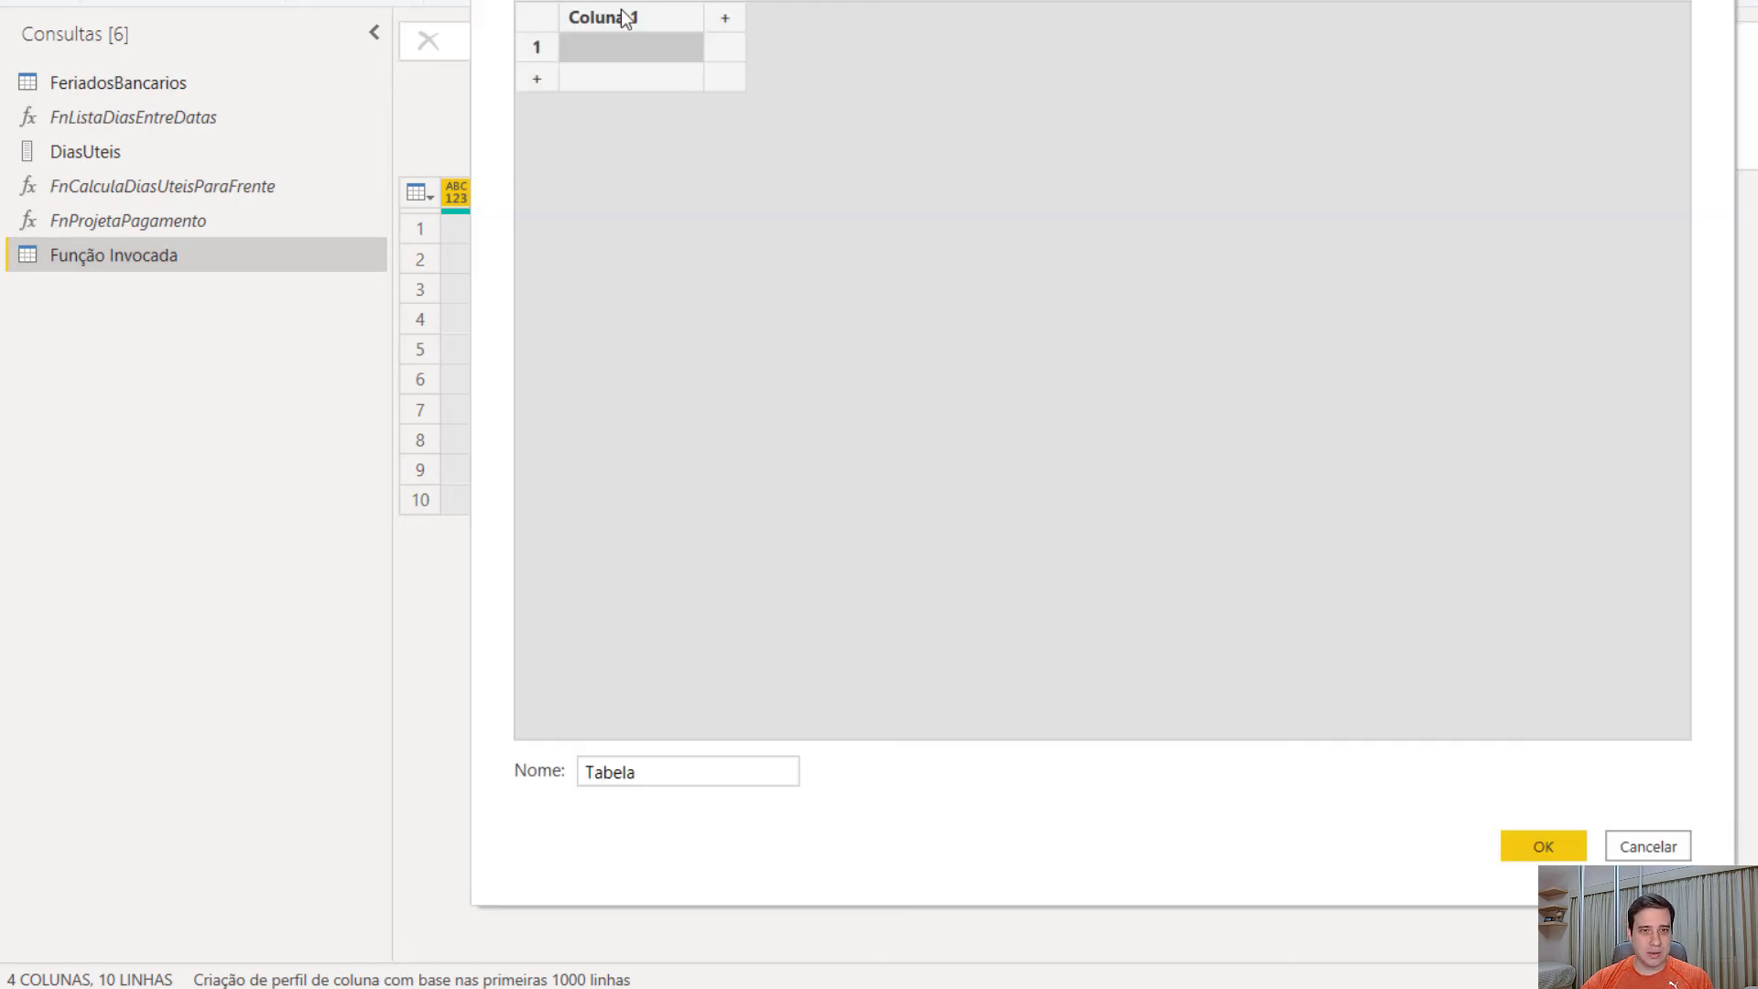
# Step: Create a manually entered table with the columns DataInicial, Prestações and Valor
pyautogui.click(630, 19)
pyautogui.click(630, 18)
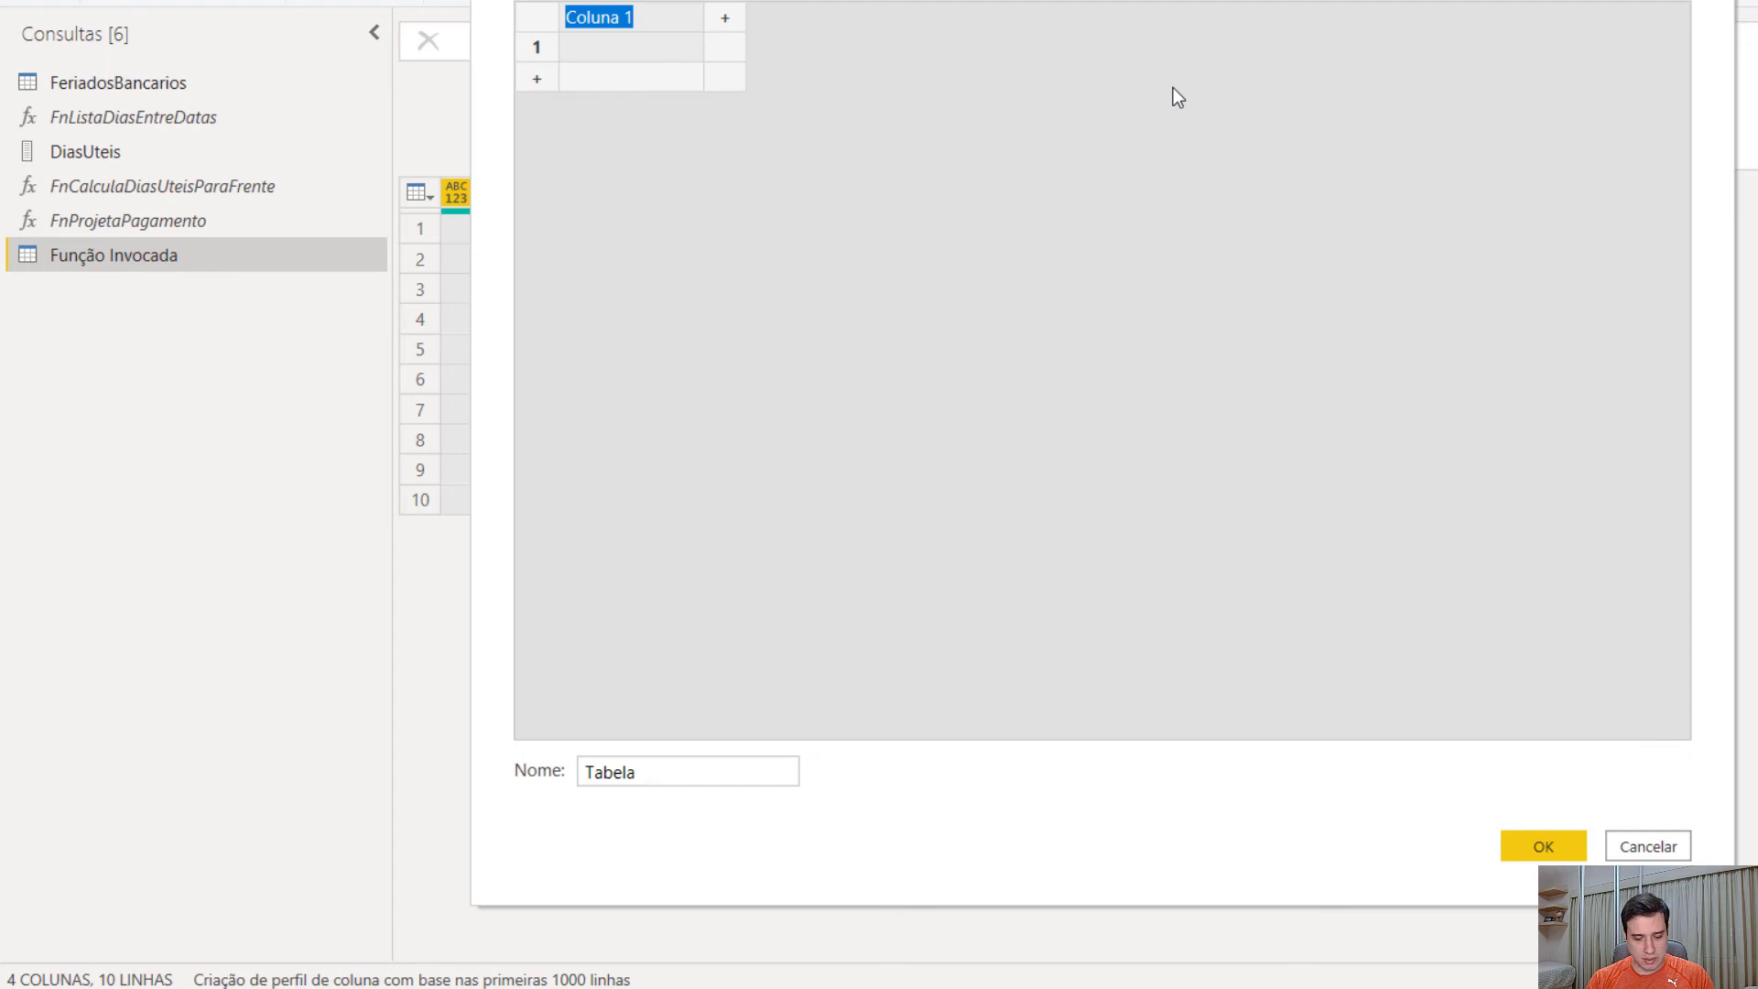
pyautogui.write('DataInicial')
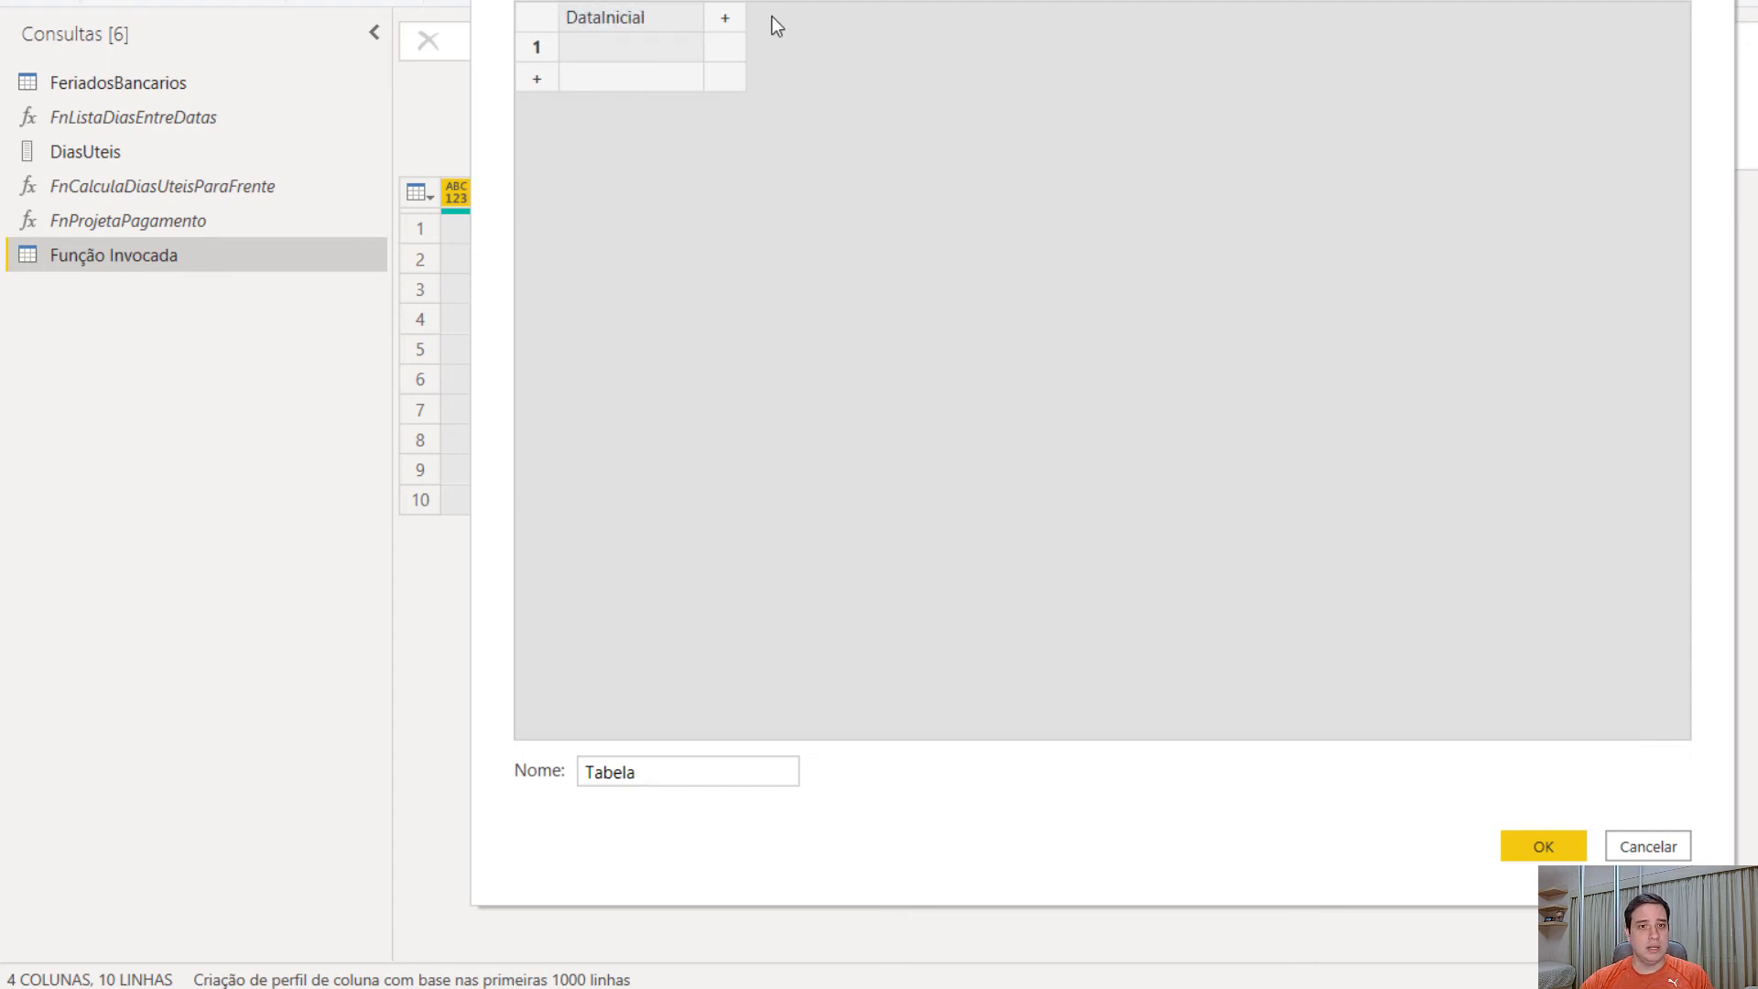
pyautogui.click(724, 19)
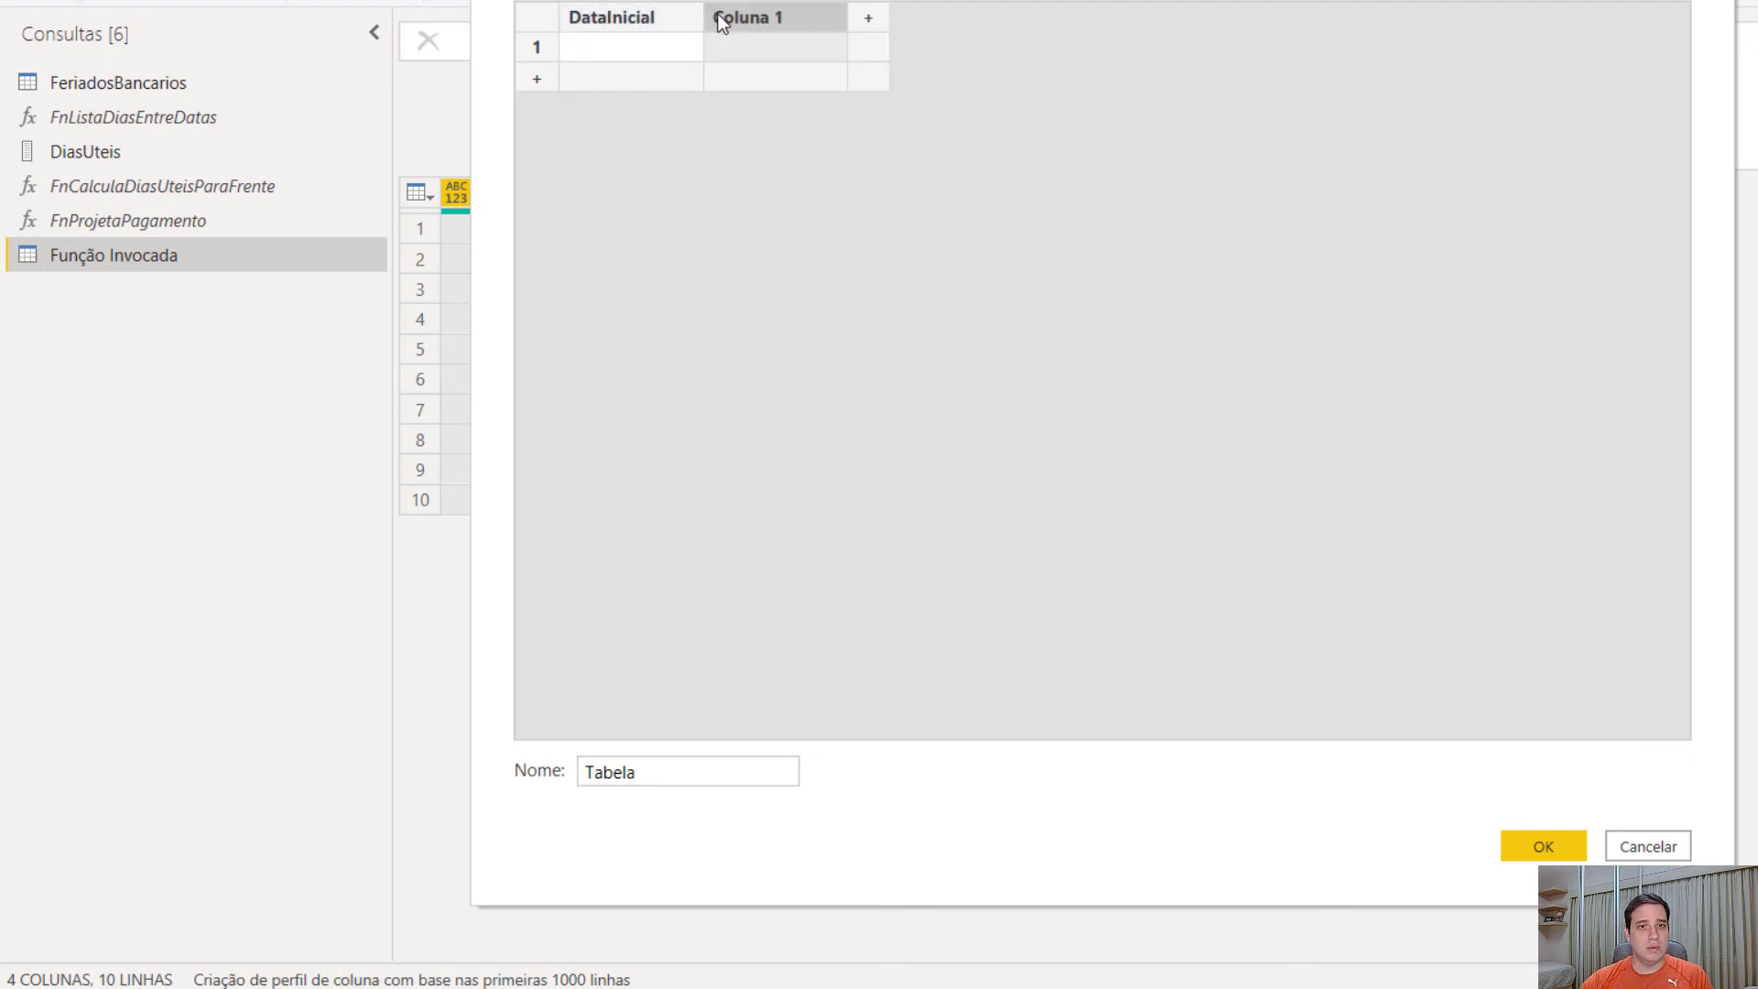
pyautogui.click(747, 18)
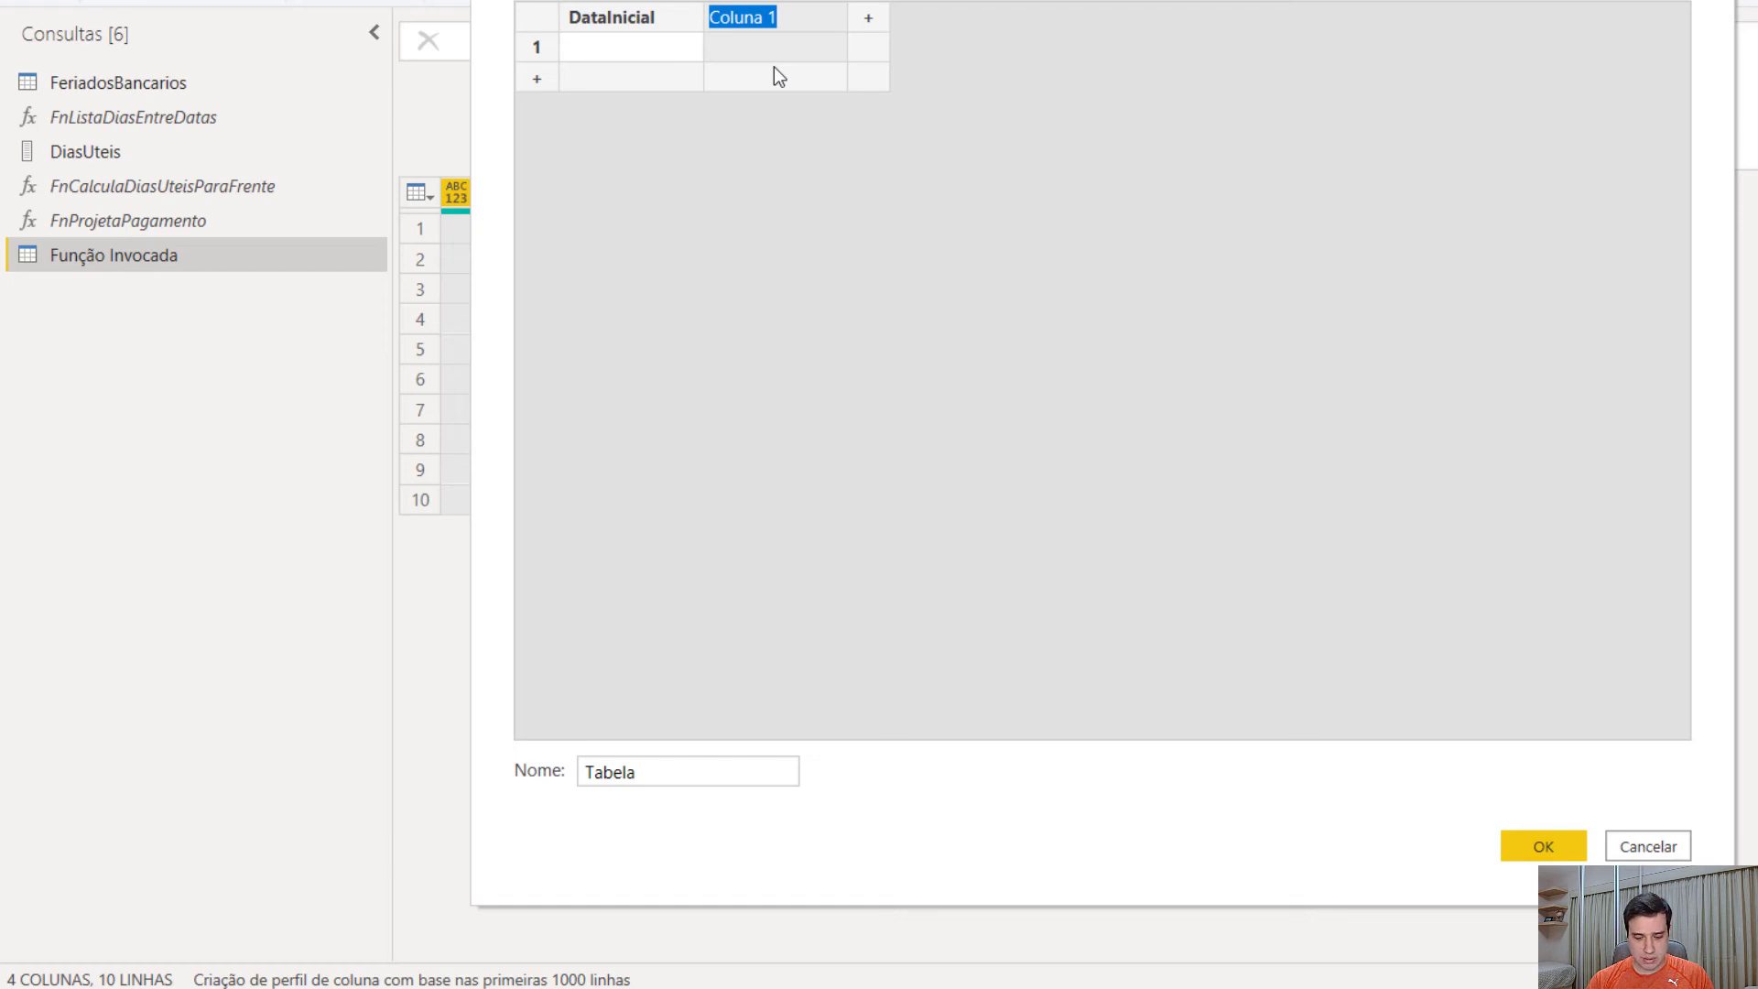
pyautogui.write('Prestações')
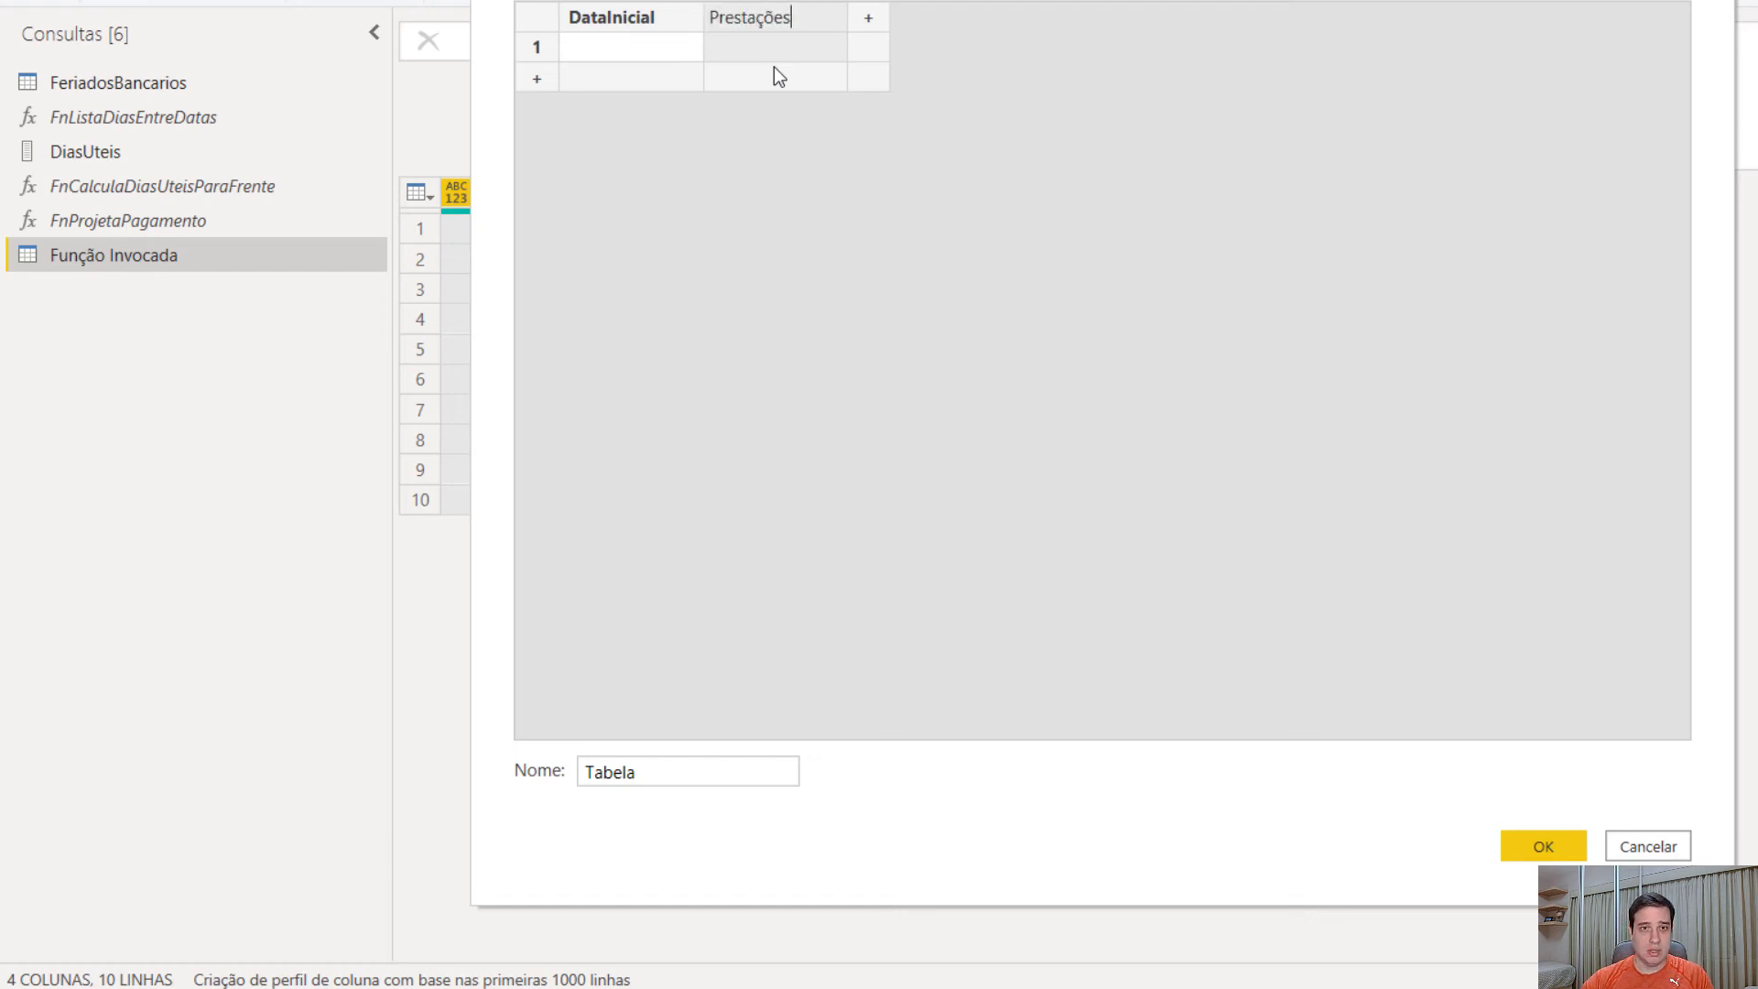
pyautogui.click(868, 19)
pyautogui.doubleClick(876, 21)
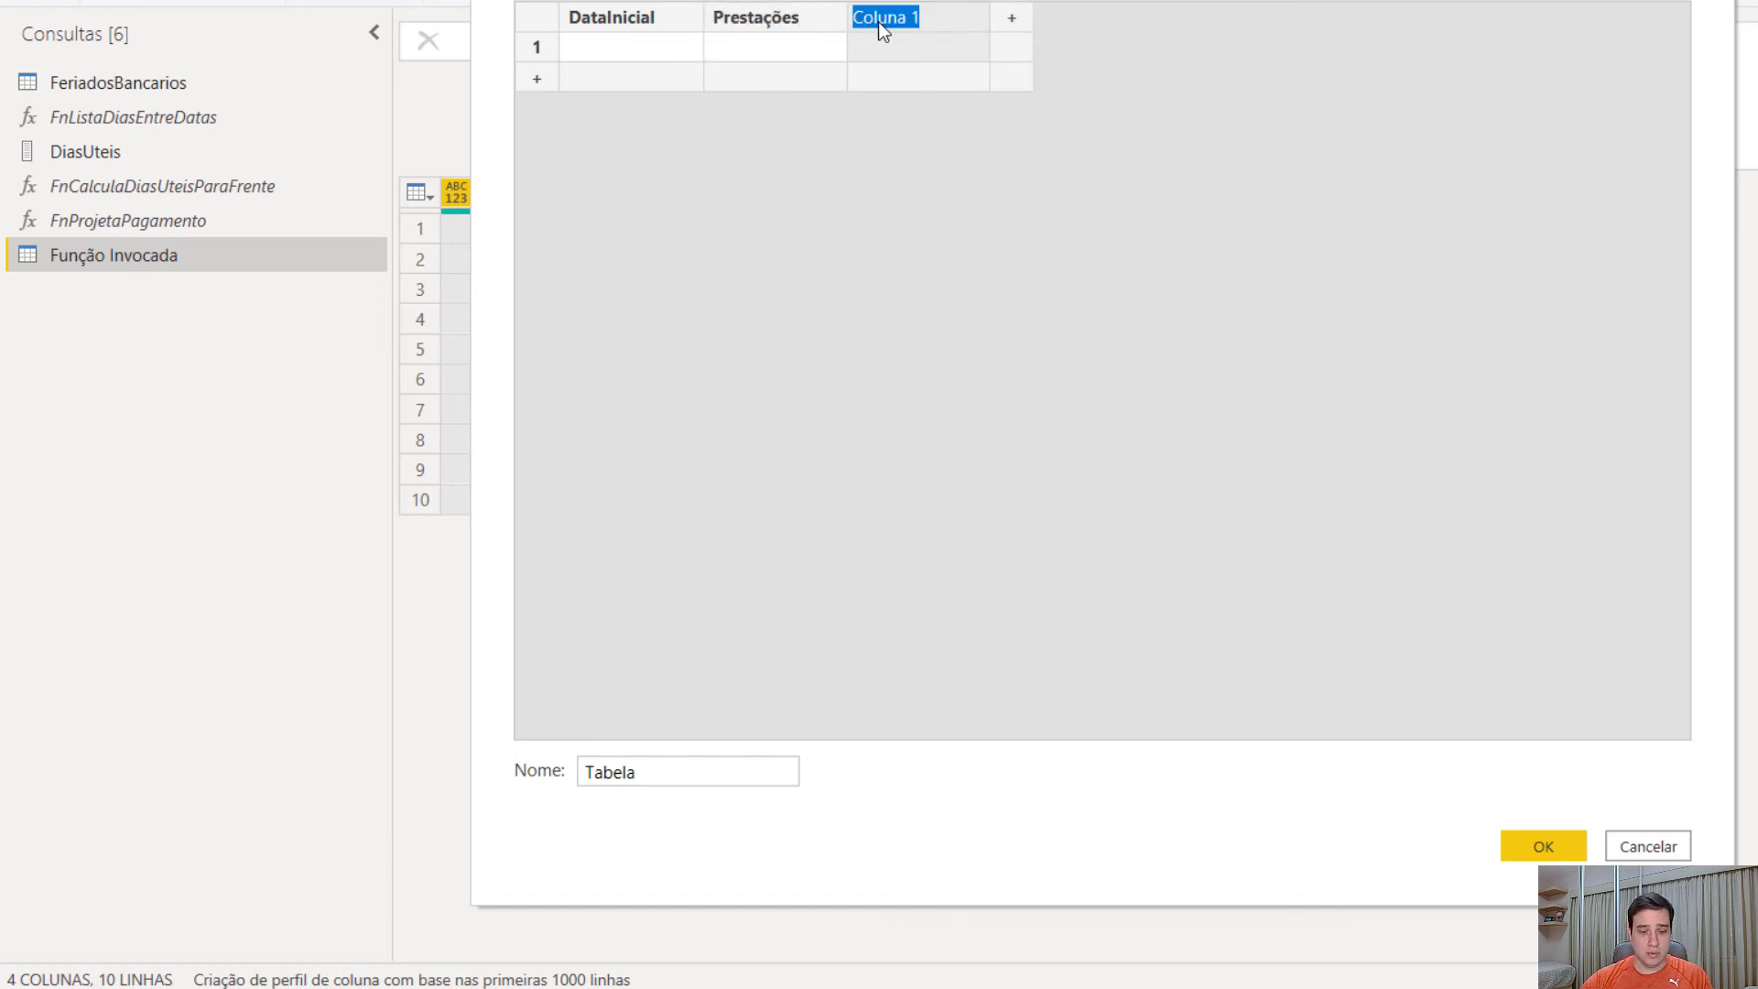
pyautogui.press('Return')
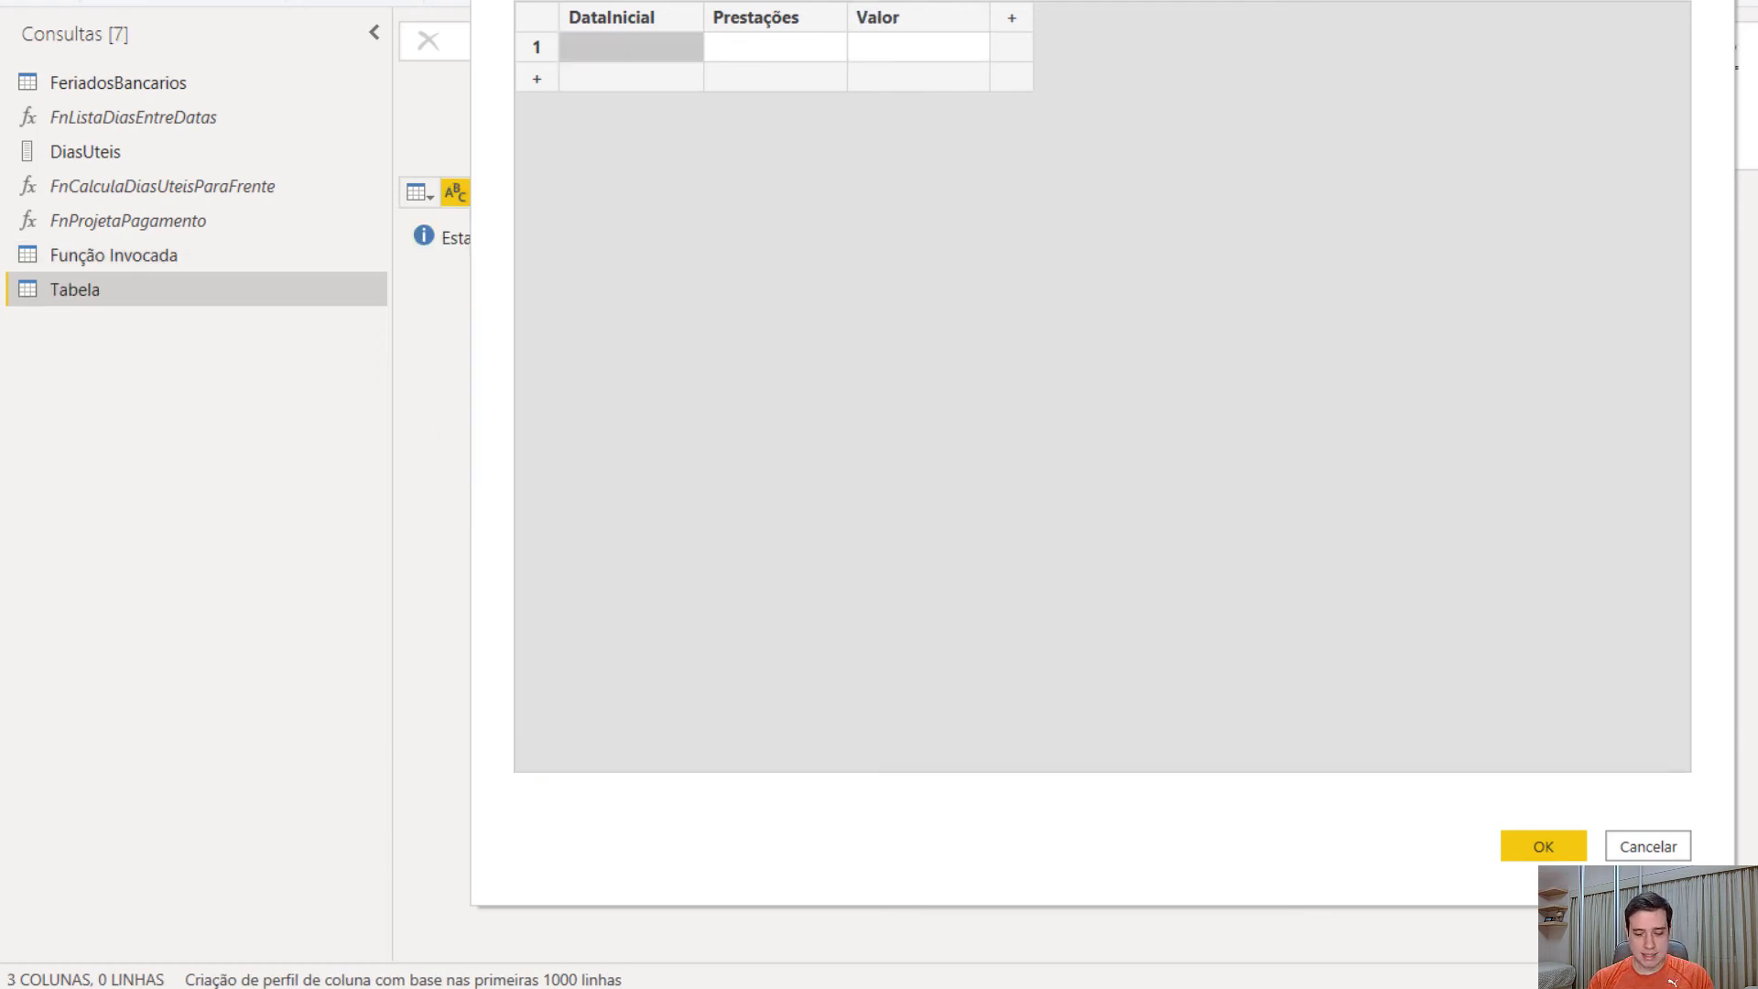
# Step: Enter the dates 1/2/2020, 1/6/2021 and 2/9/2021 in the three rows of the DataInicial column
pyautogui.write('1/2/202')
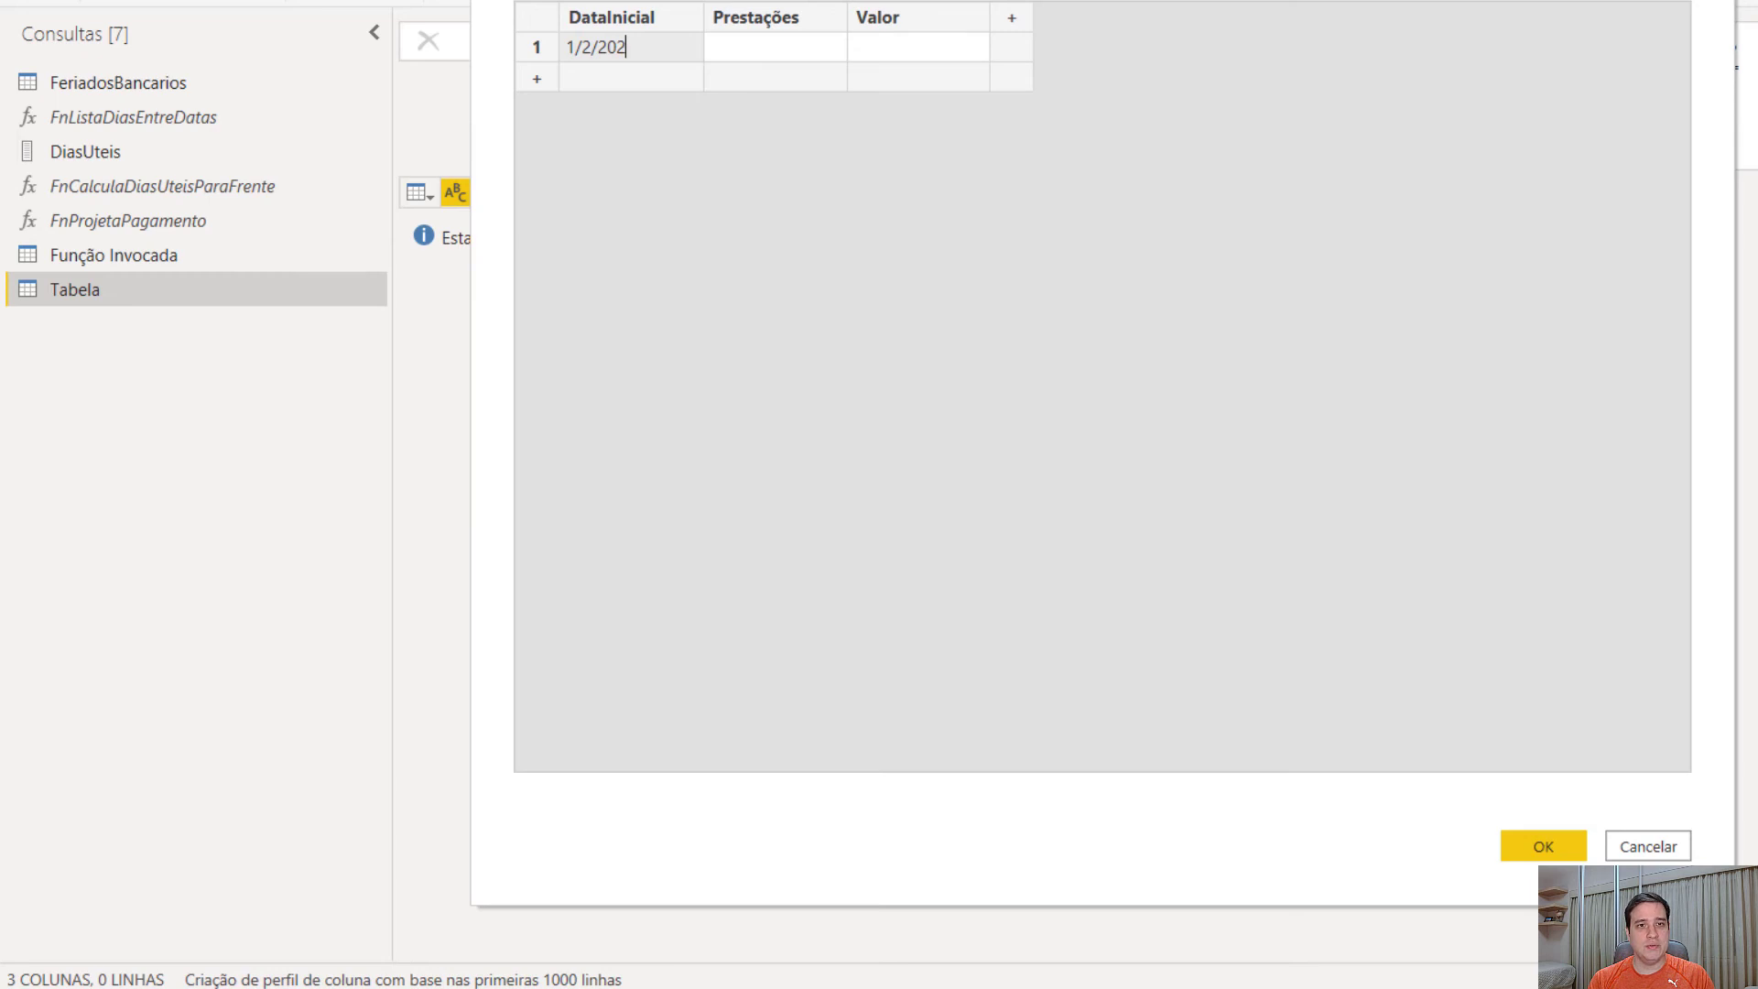
pyautogui.write('0')
pyautogui.press('Return')
pyautogui.write('1')
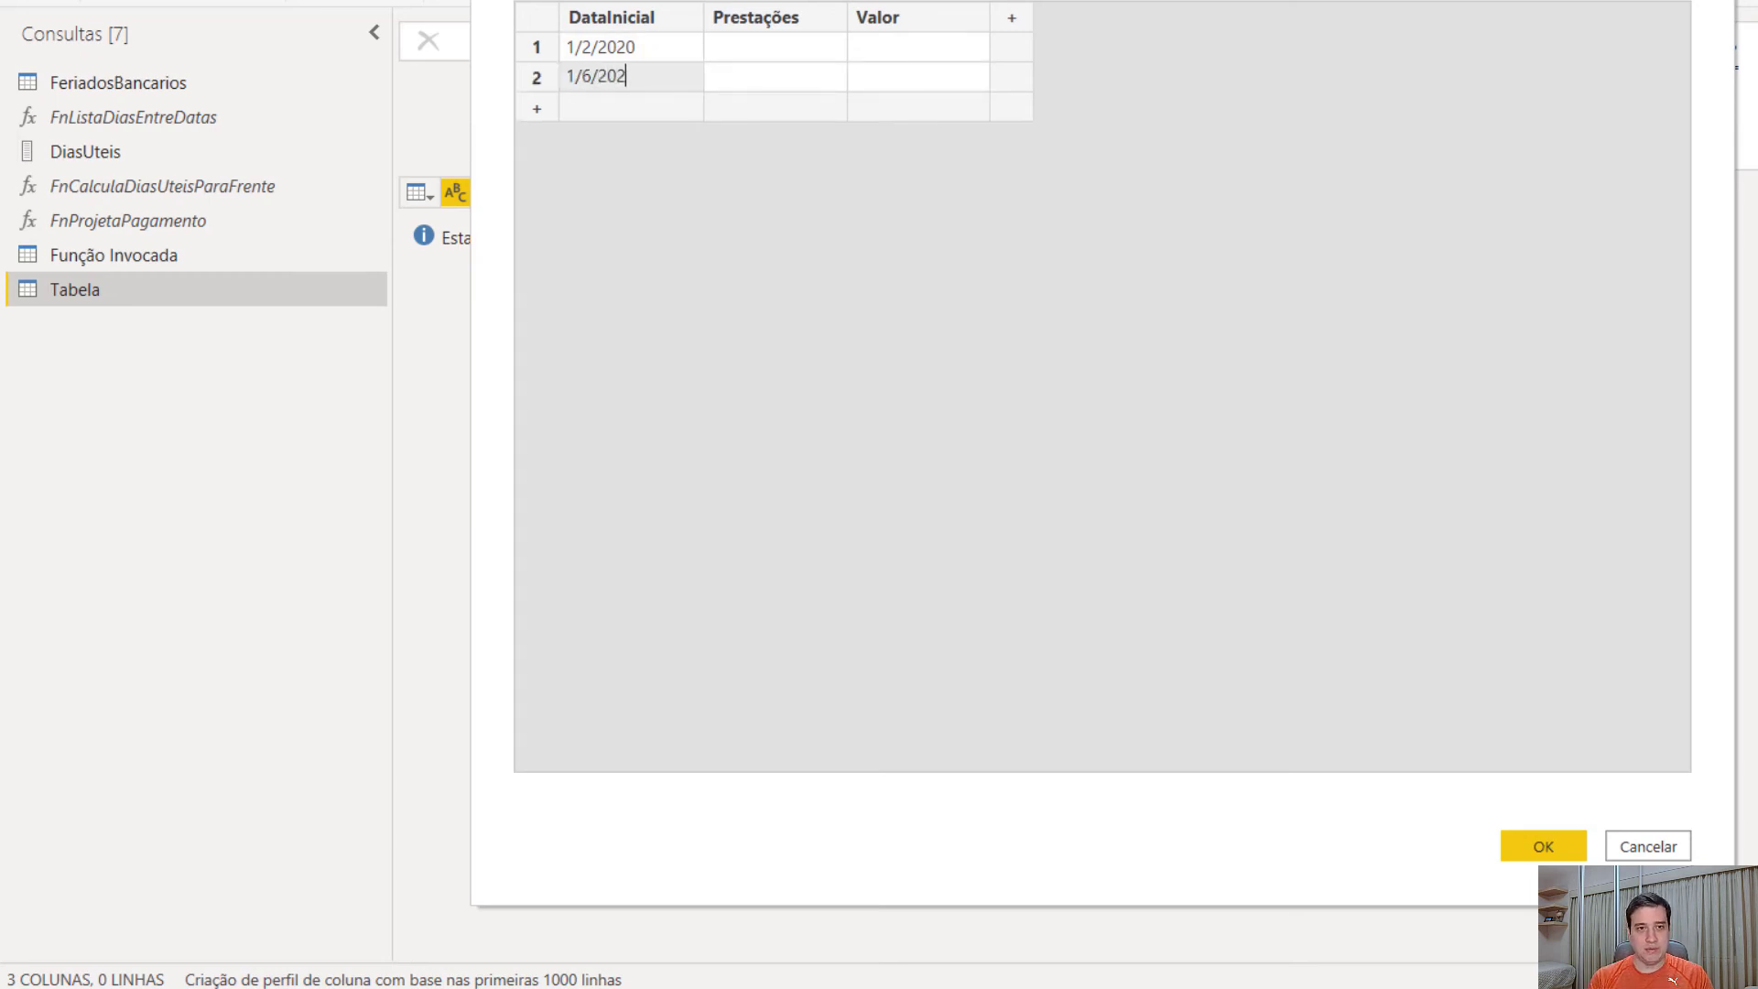
pyautogui.press('Return')
pyautogui.write('2')
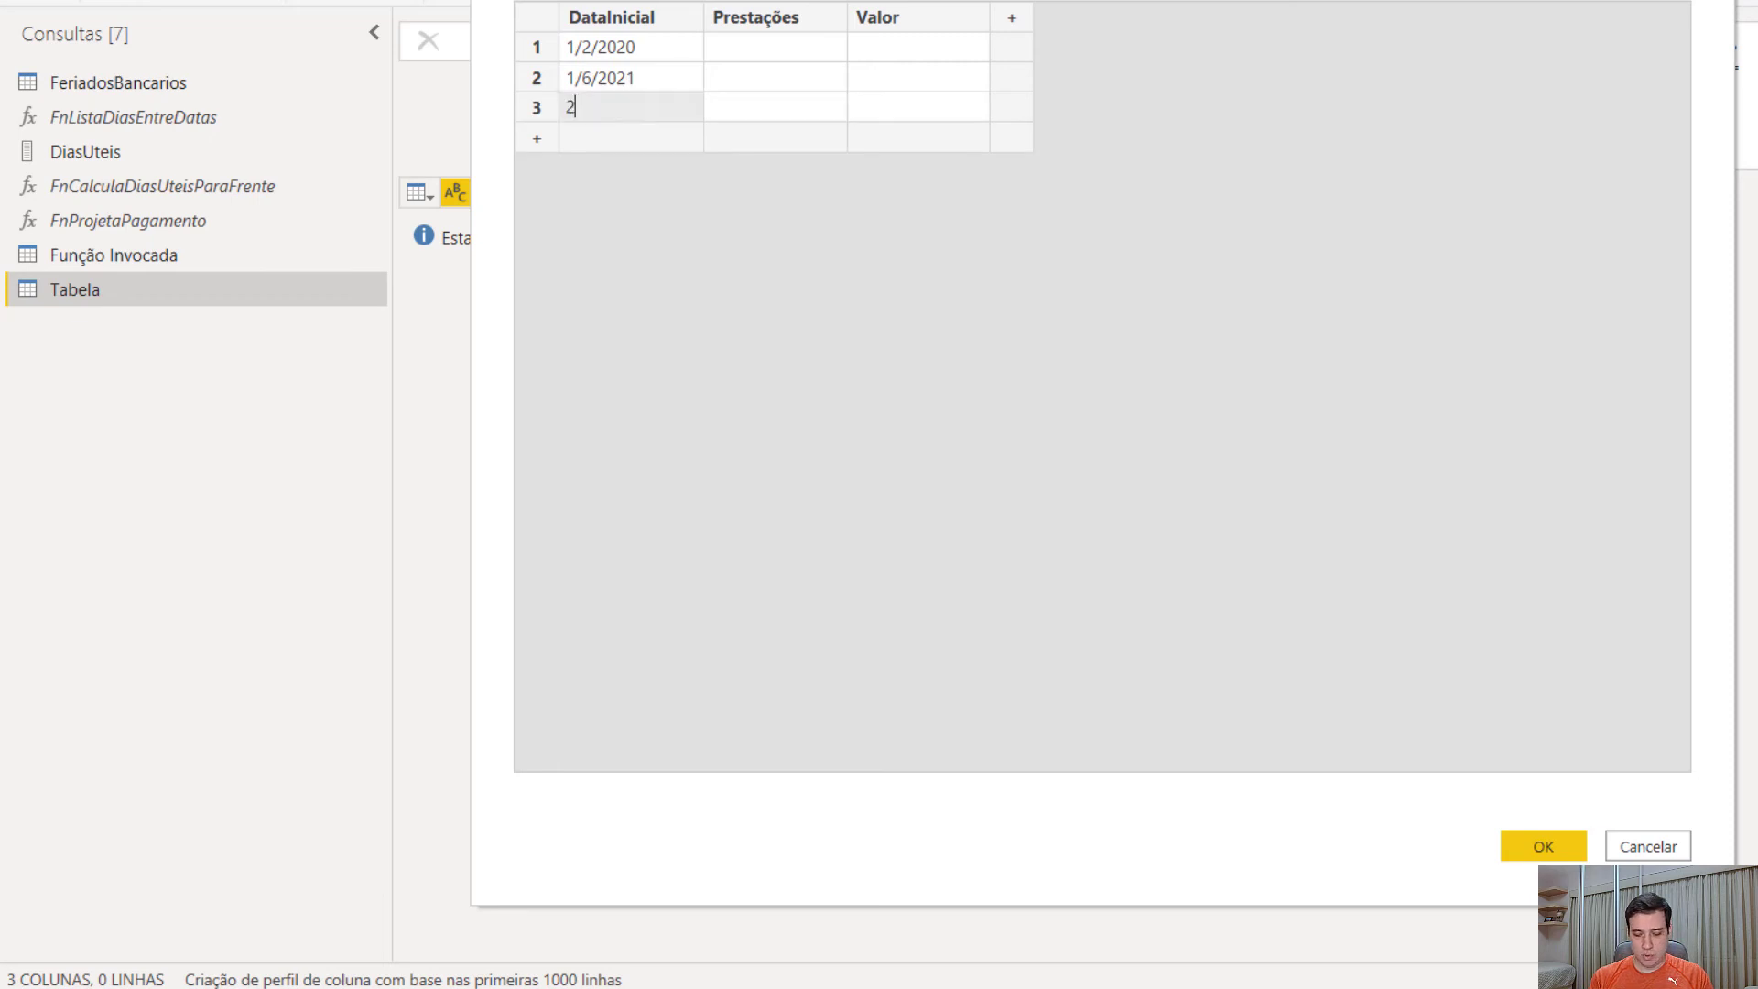
pyautogui.write('/9/')
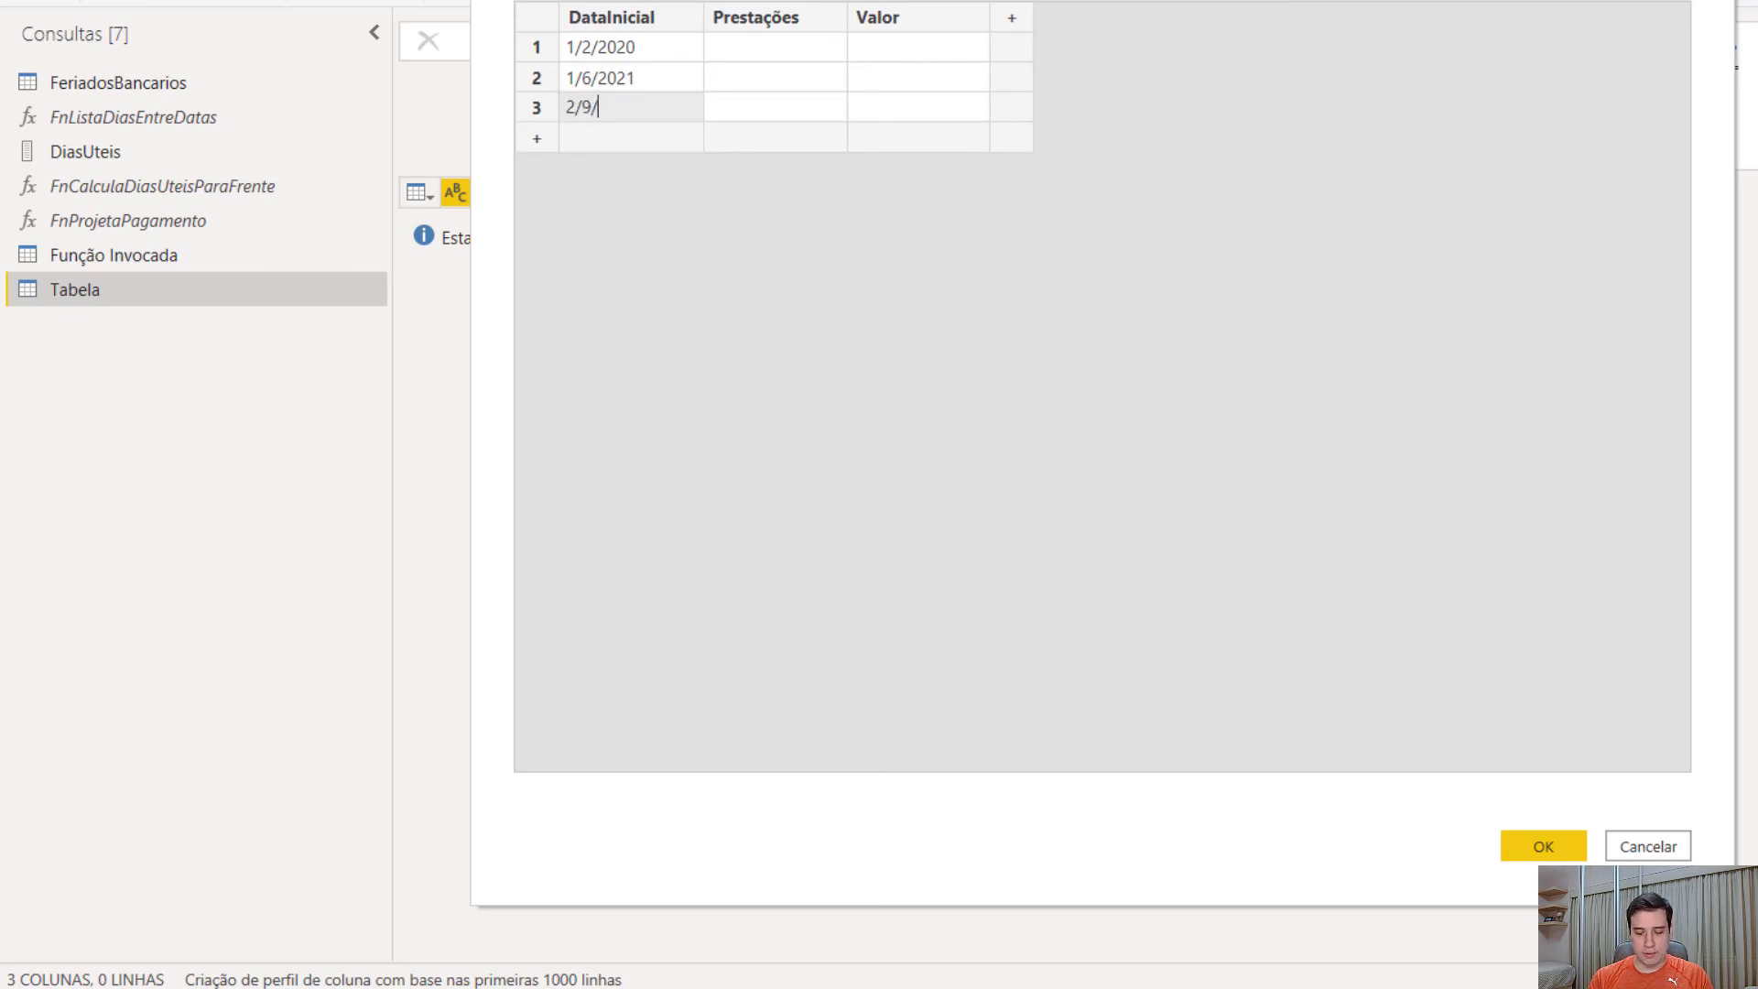
pyautogui.write('2021')
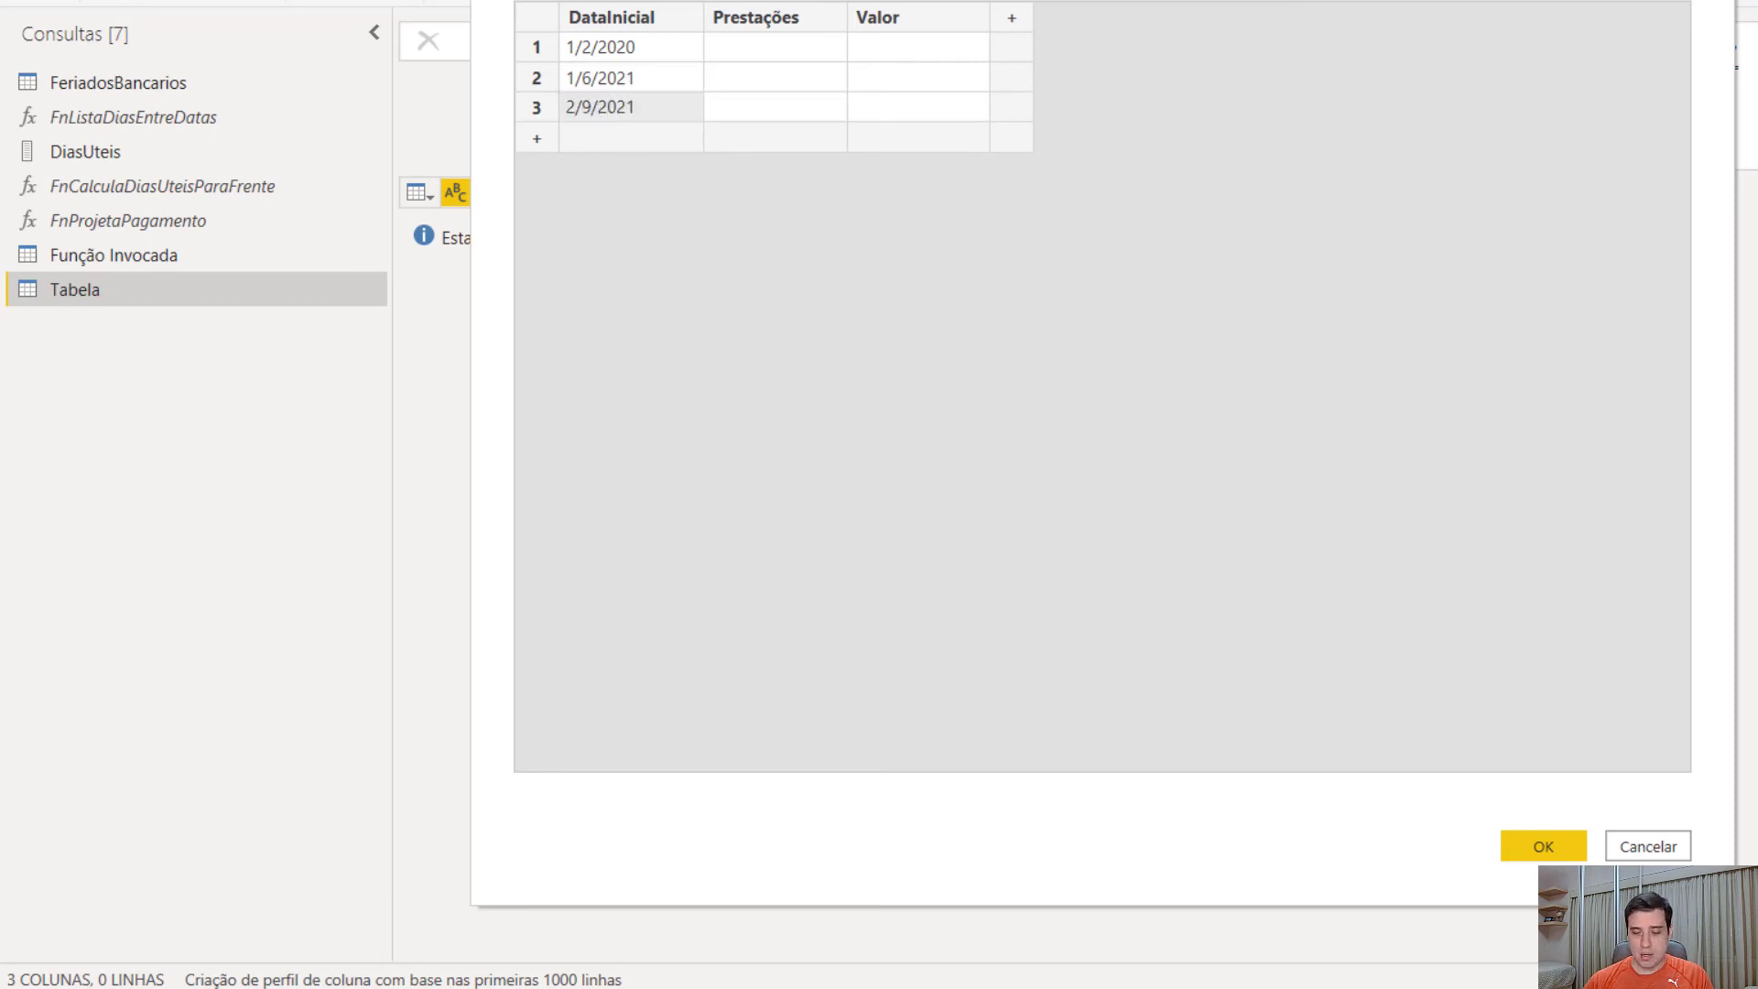
# Step: Fill the Prestações column with 30, 15 and 4 for rows one to three
pyautogui.press('Tab')
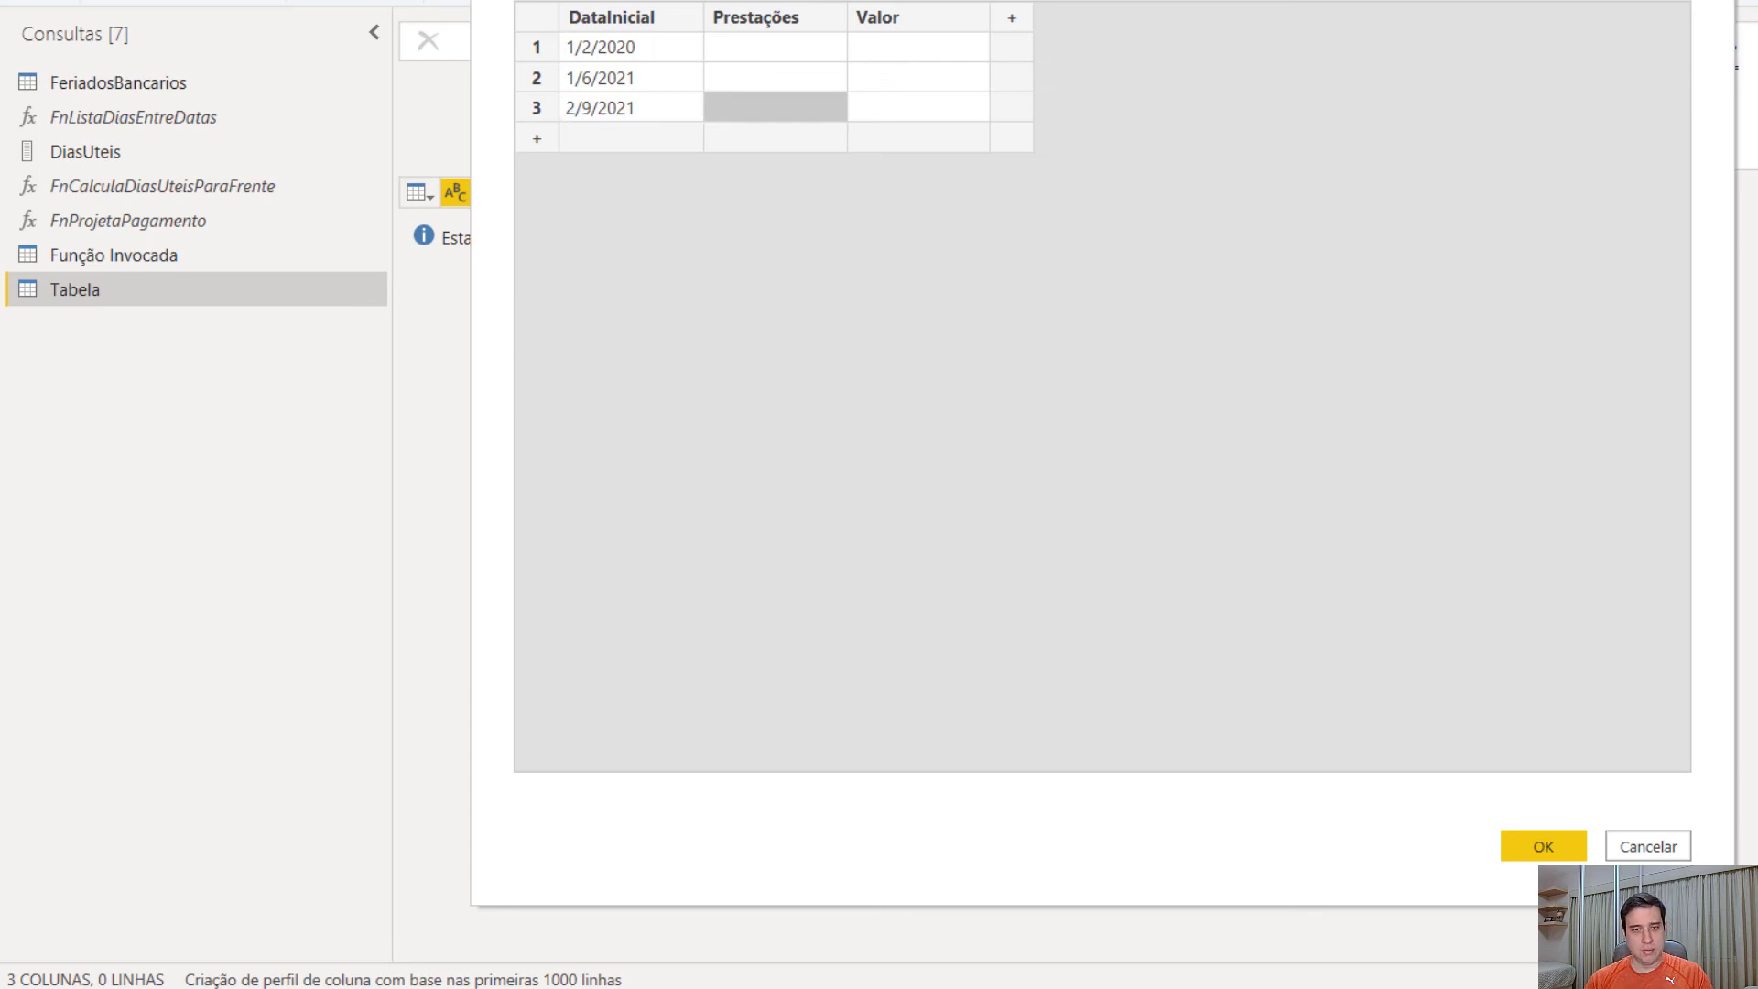
pyautogui.write('4')
pyautogui.press('Up')
pyautogui.press('Up')
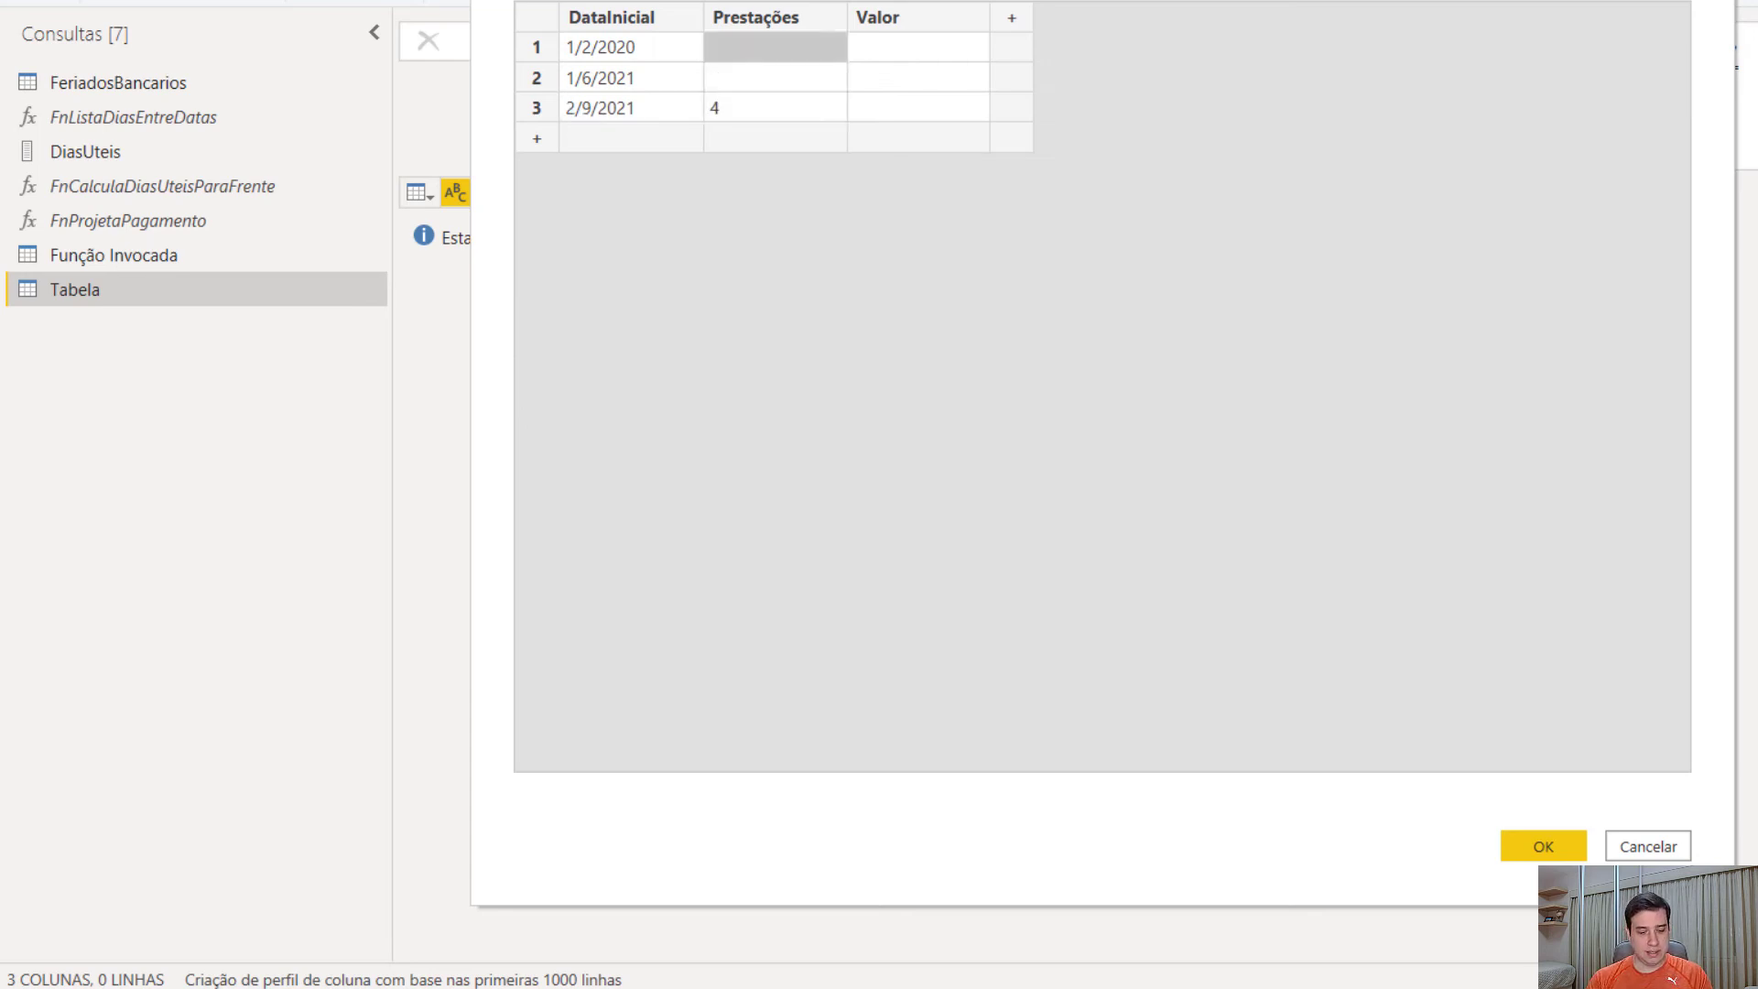
pyautogui.write('30')
pyautogui.press('Return')
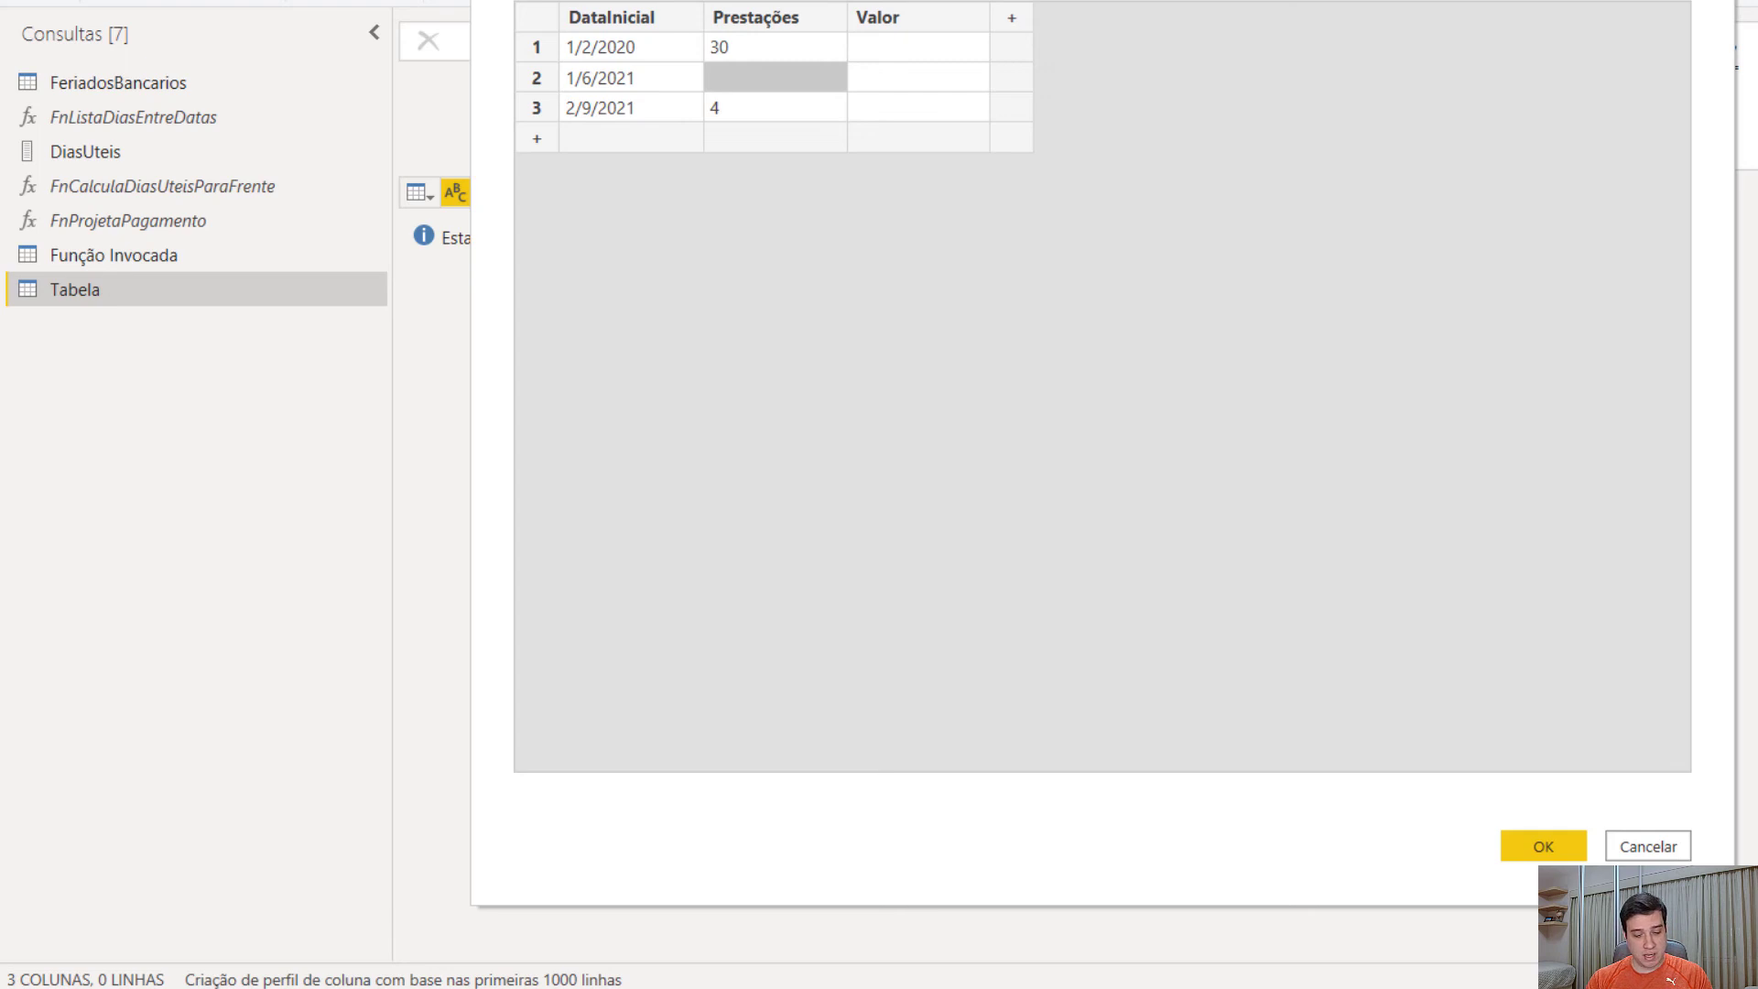
pyautogui.write('15')
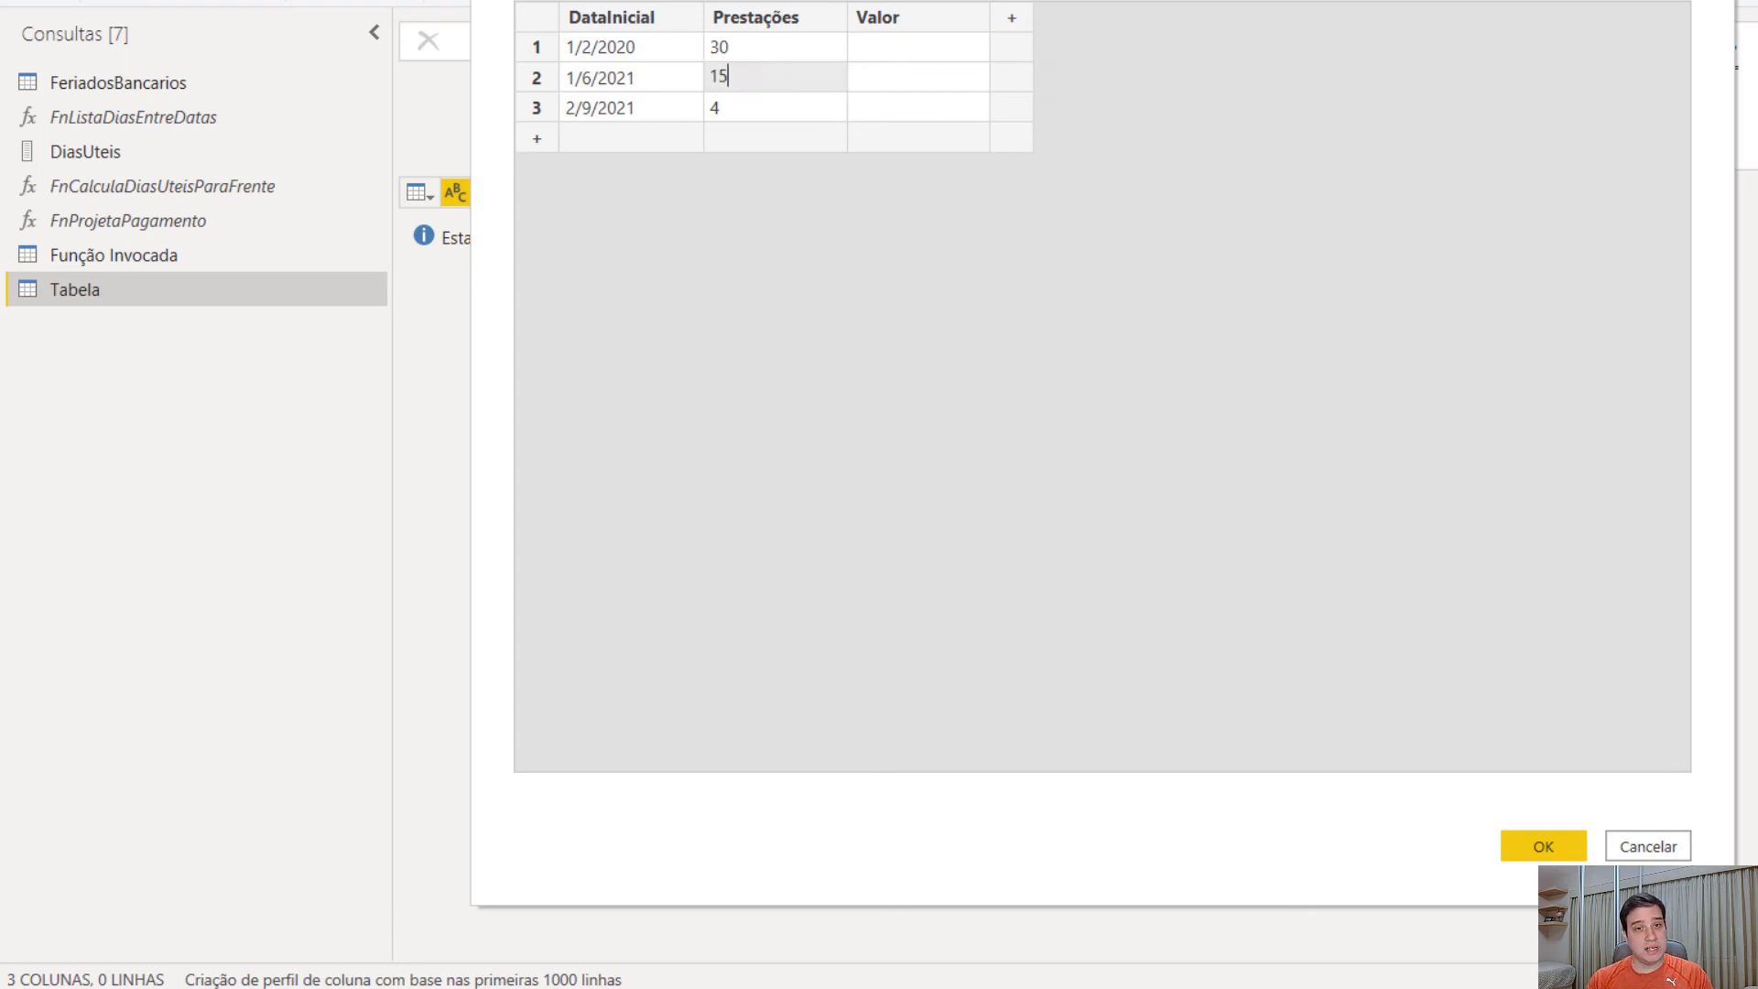
# Step: Fill the Valor column with 1000, 100 and 10 for rows one to three and confirm the table data
pyautogui.press('Tab')
pyautogui.press('Up')
pyautogui.write('1000')
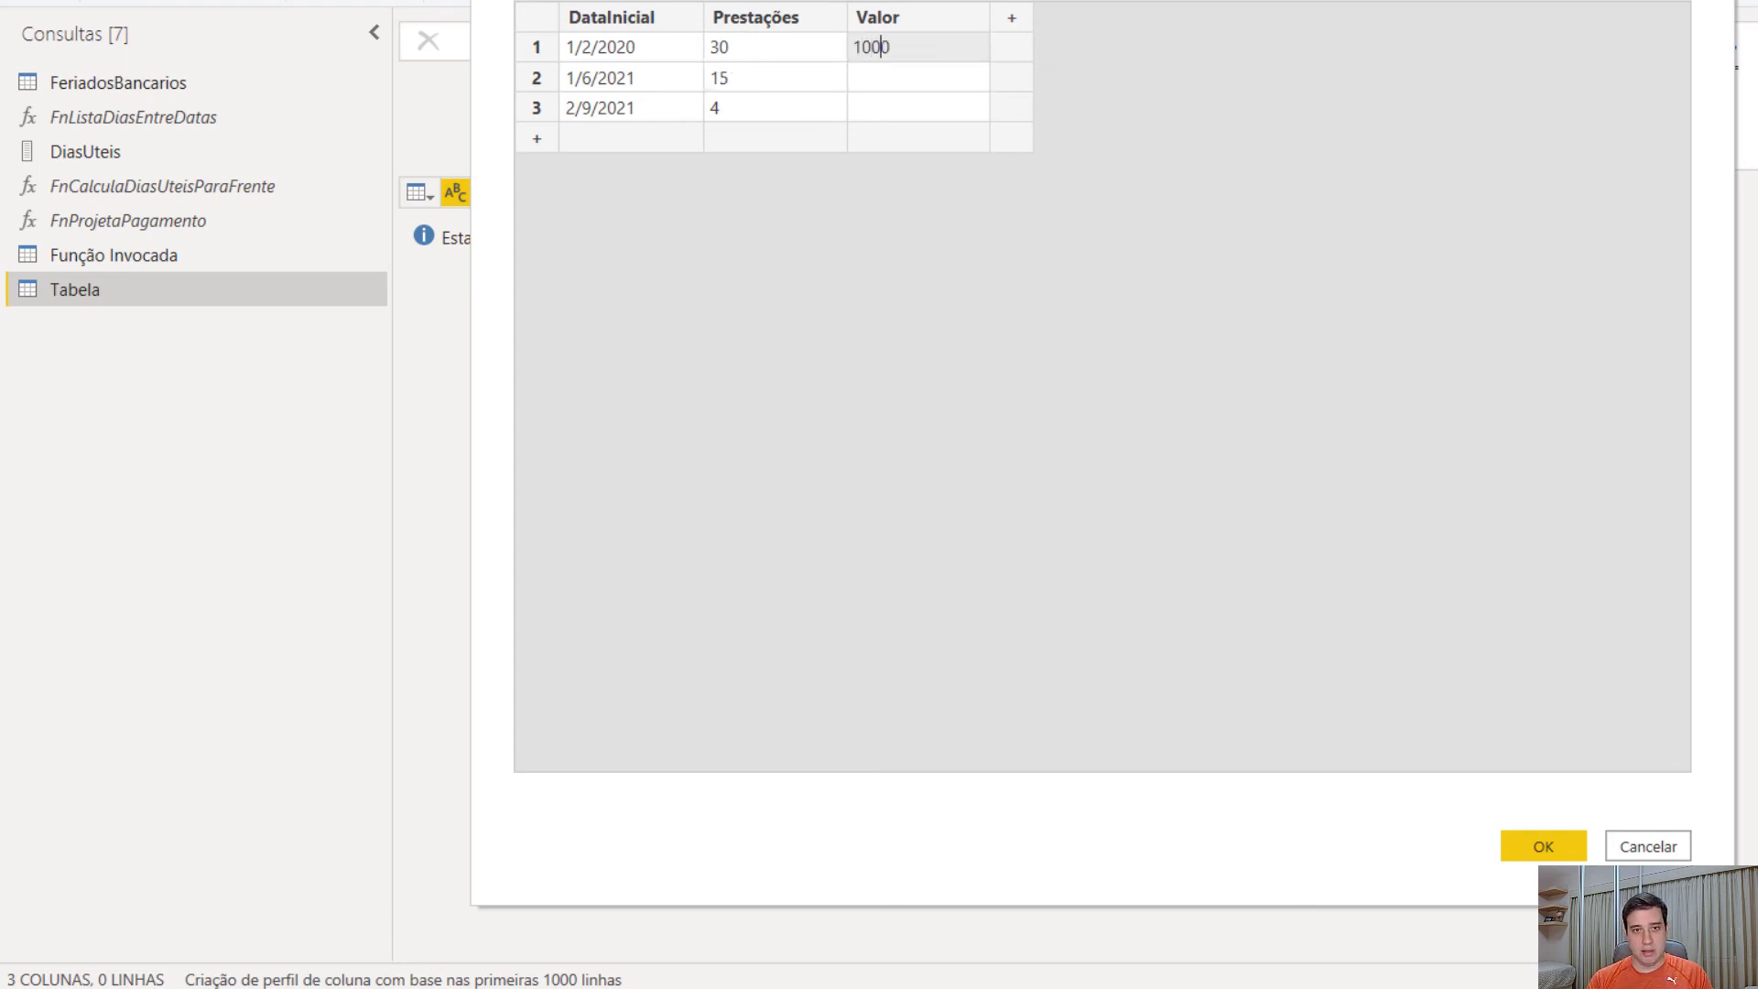
pyautogui.press('Return')
pyautogui.write('100')
pyautogui.press('Return')
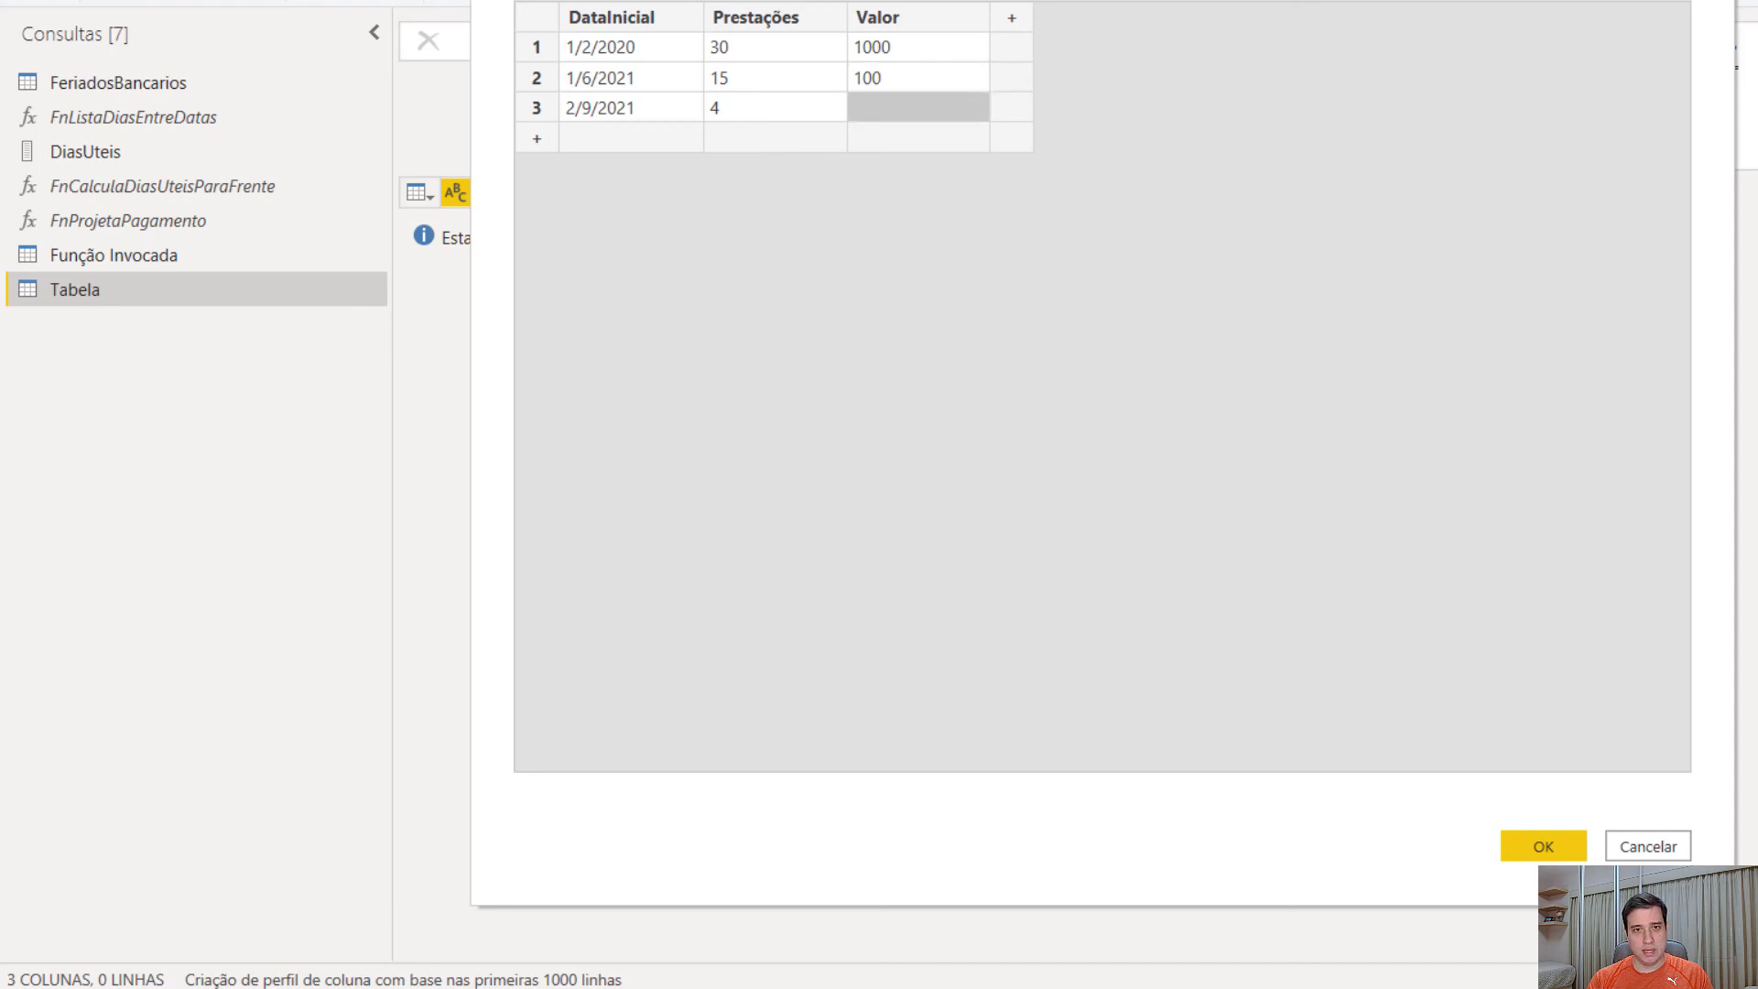
pyautogui.write('10')
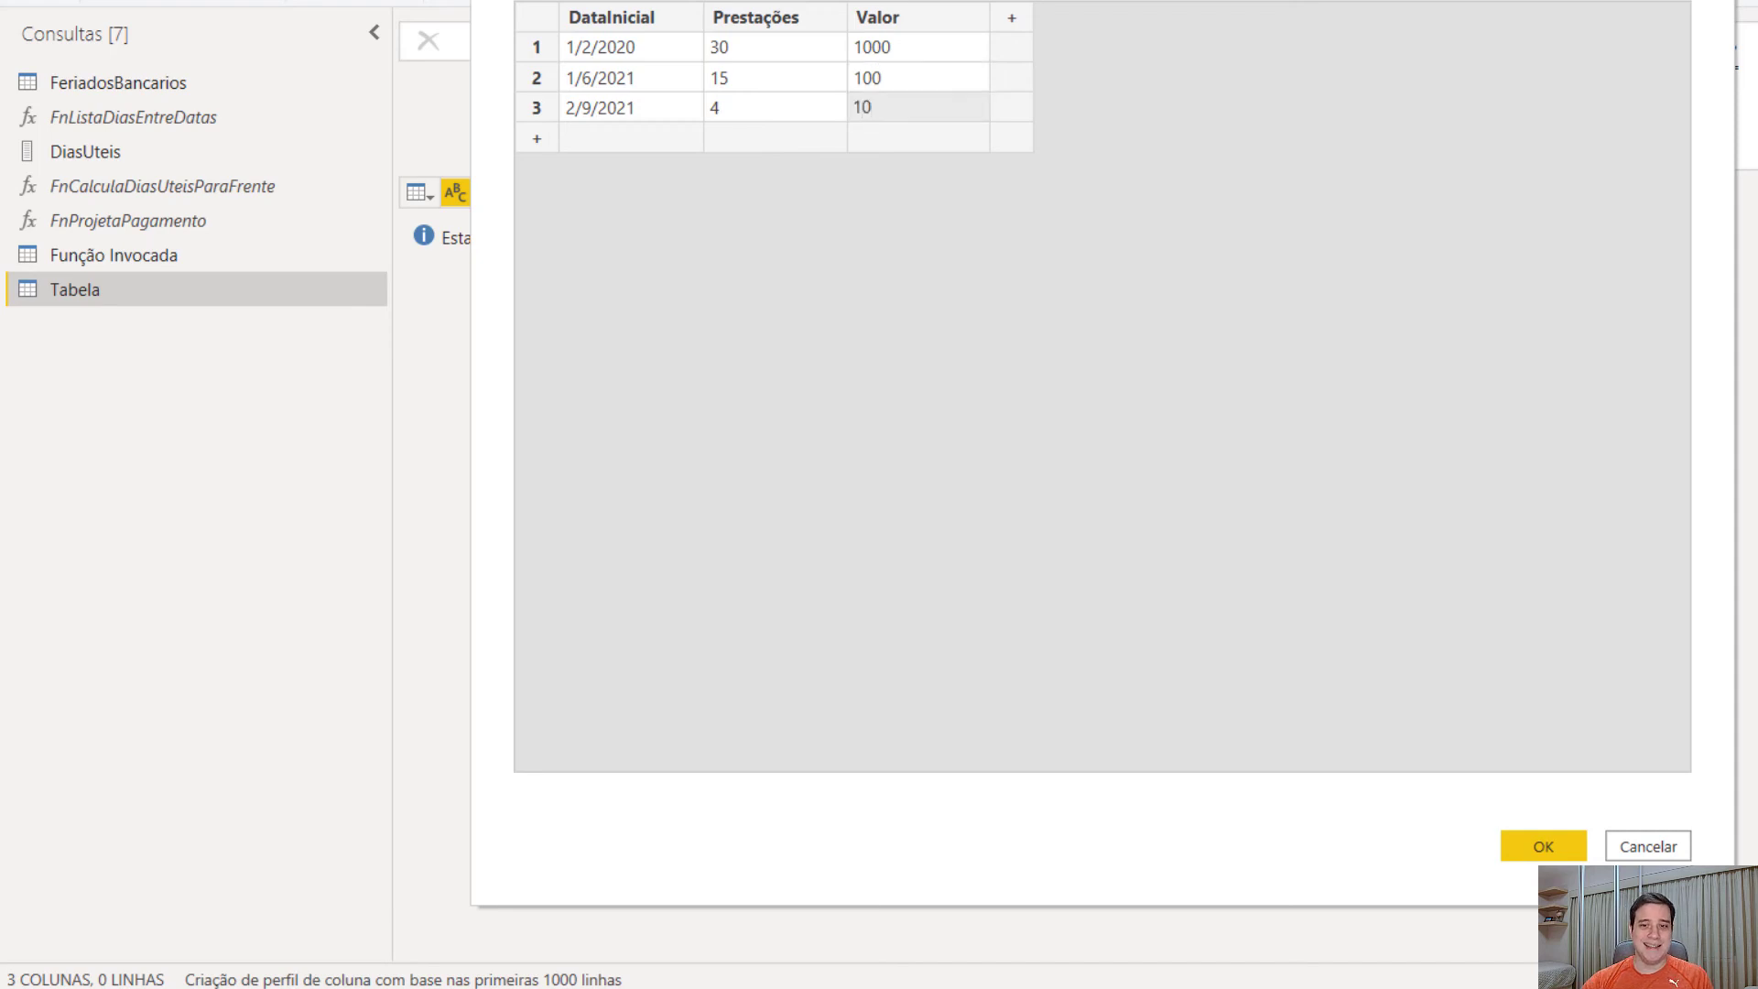
pyautogui.click(1562, 842)
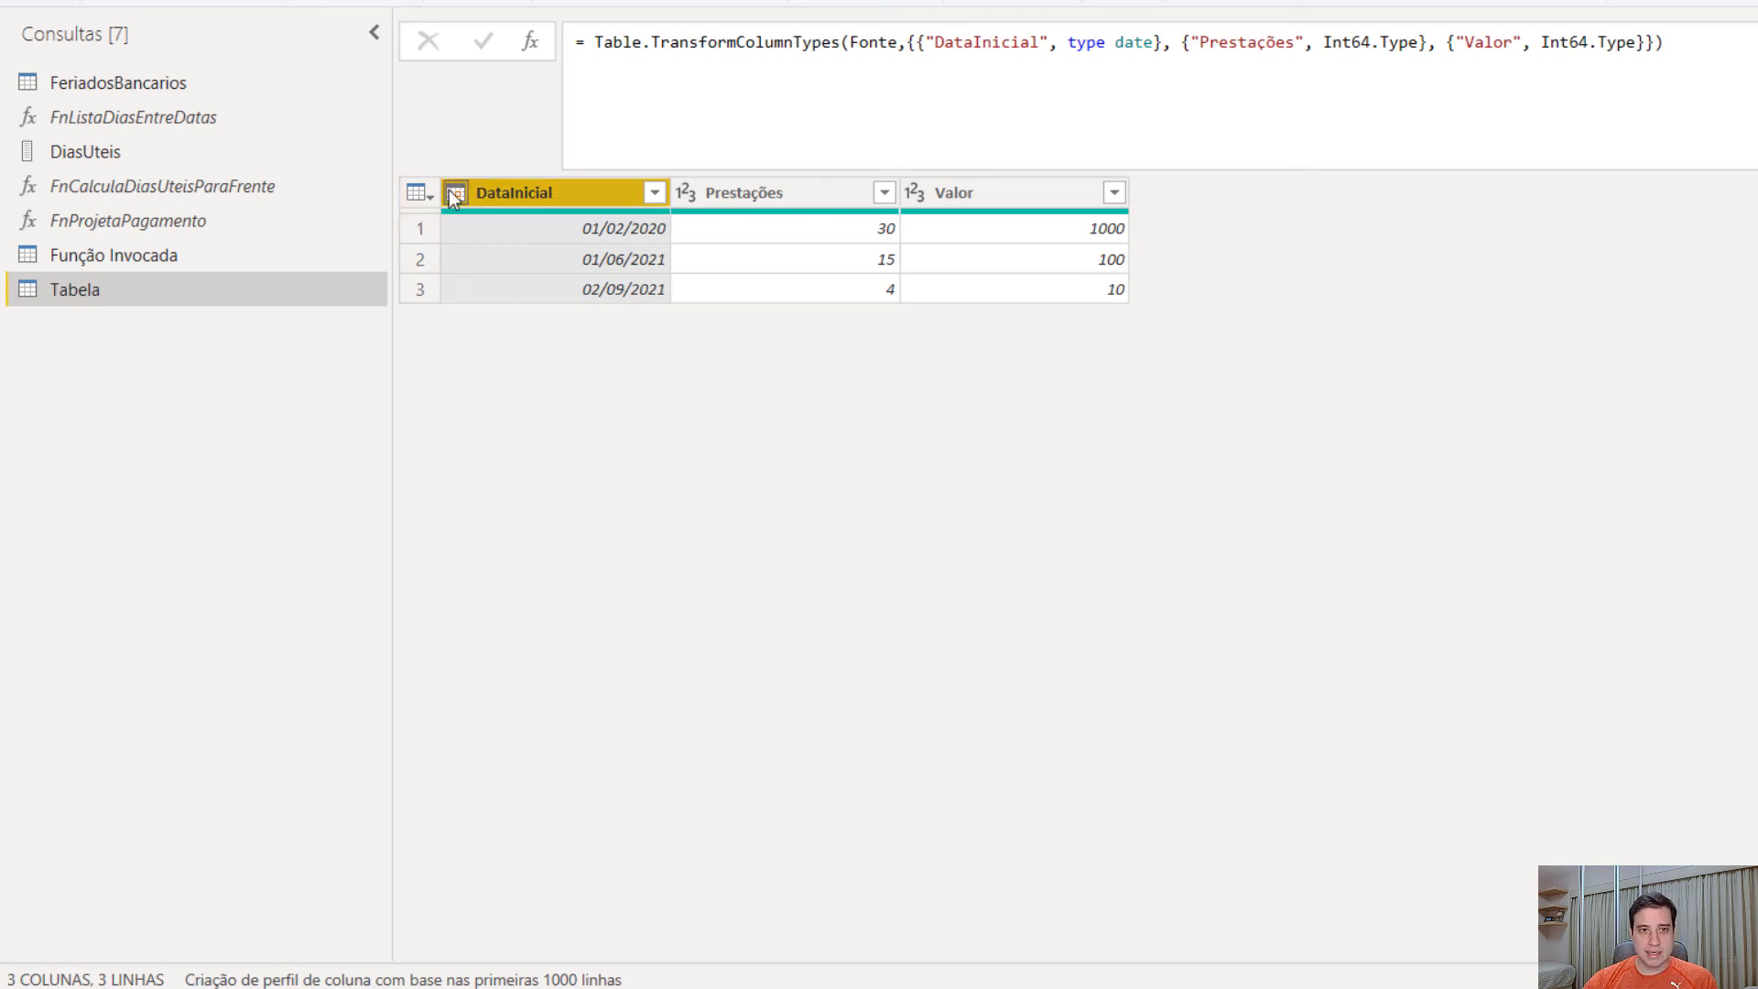
# Step: Set up a custom function invocation on the Tabela query, choosing FnProjetaPagamento as the function query
pyautogui.click(423, 194)
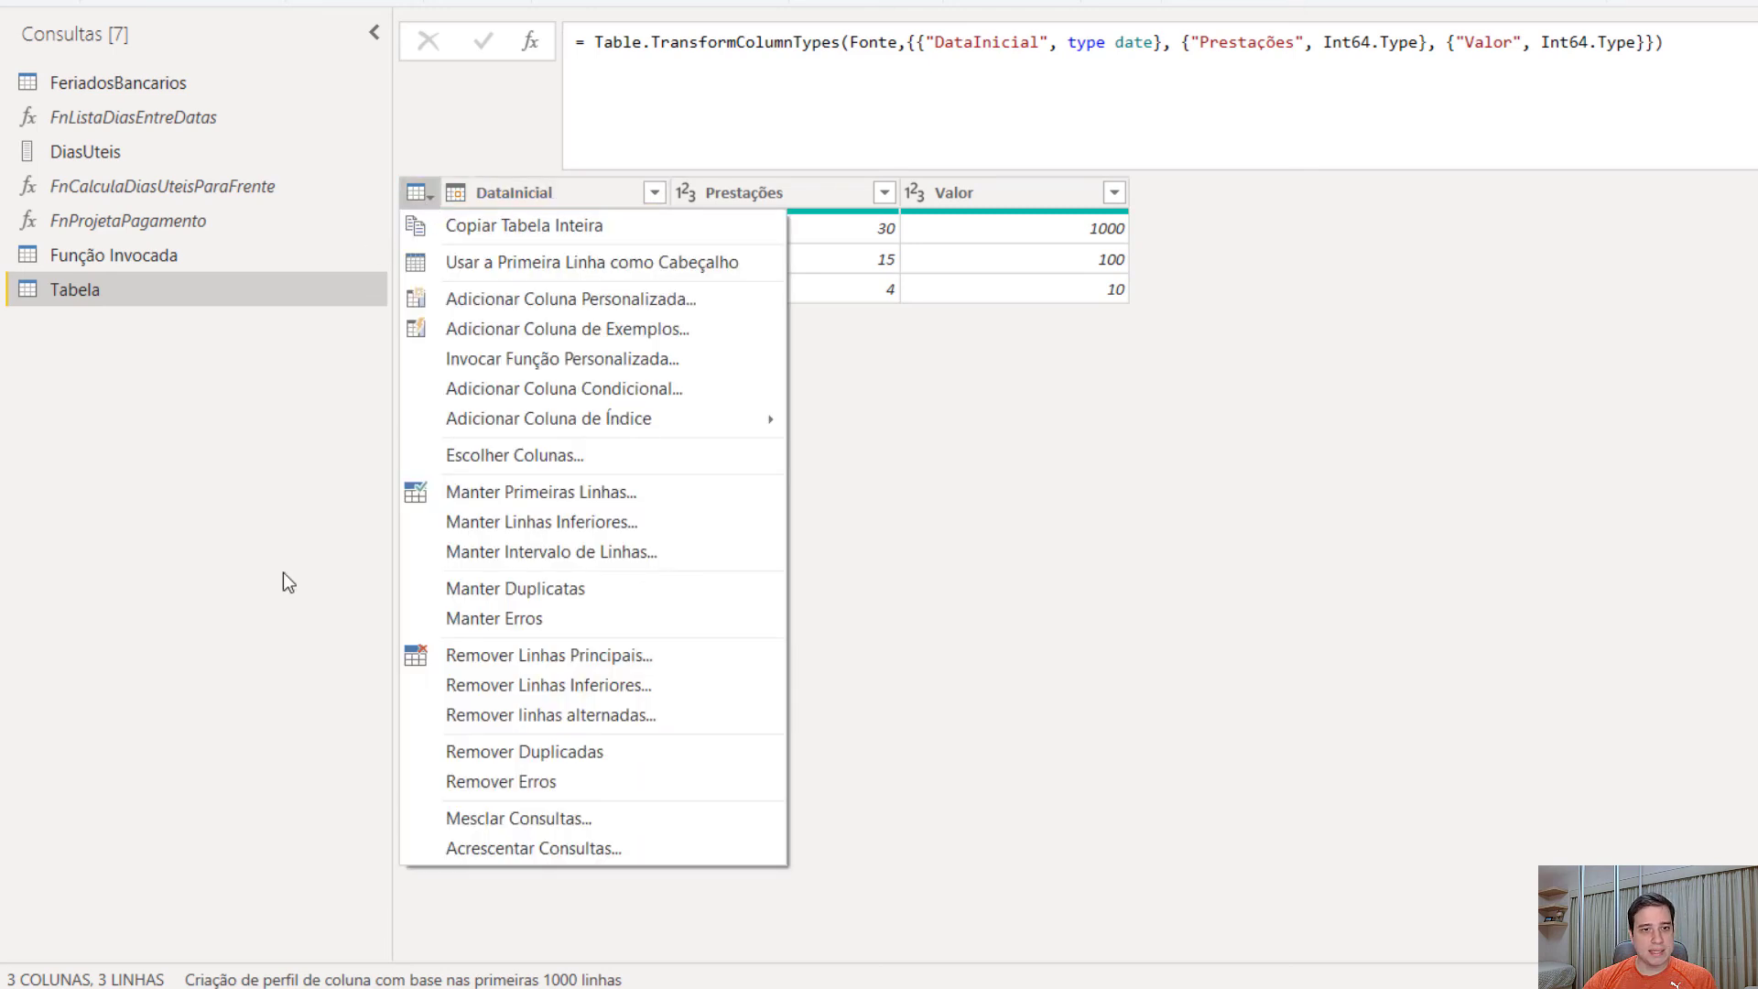
pyautogui.click(562, 362)
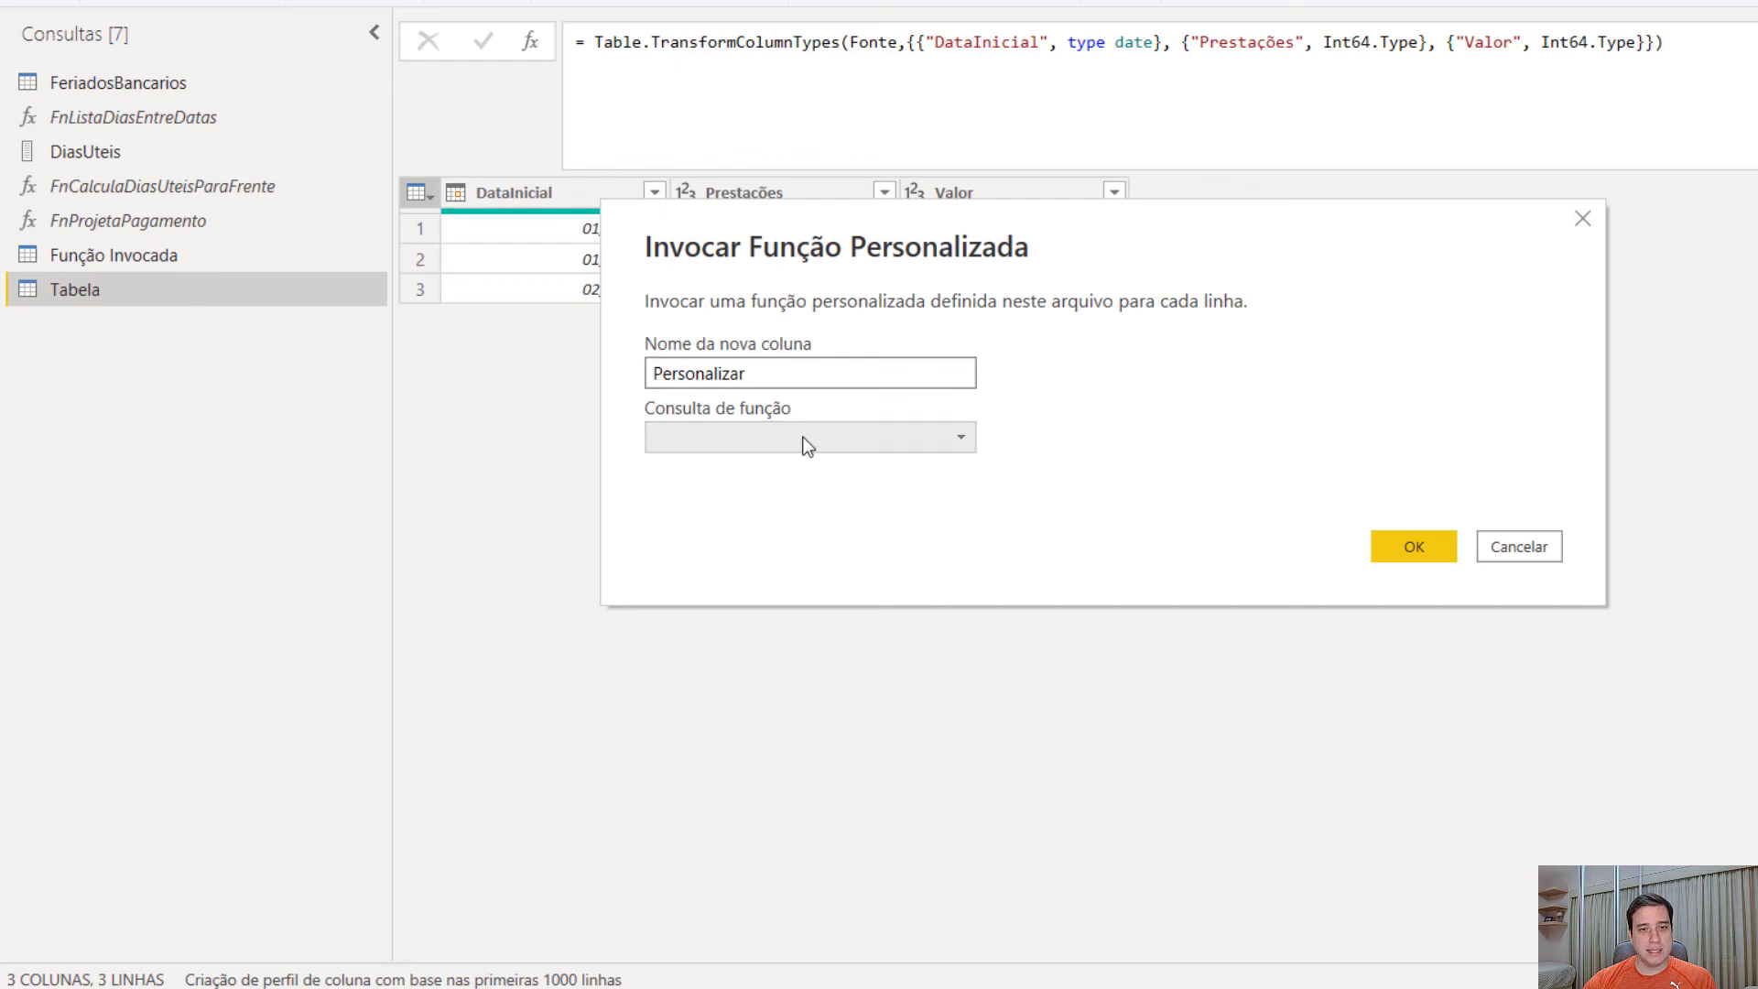
pyautogui.click(805, 440)
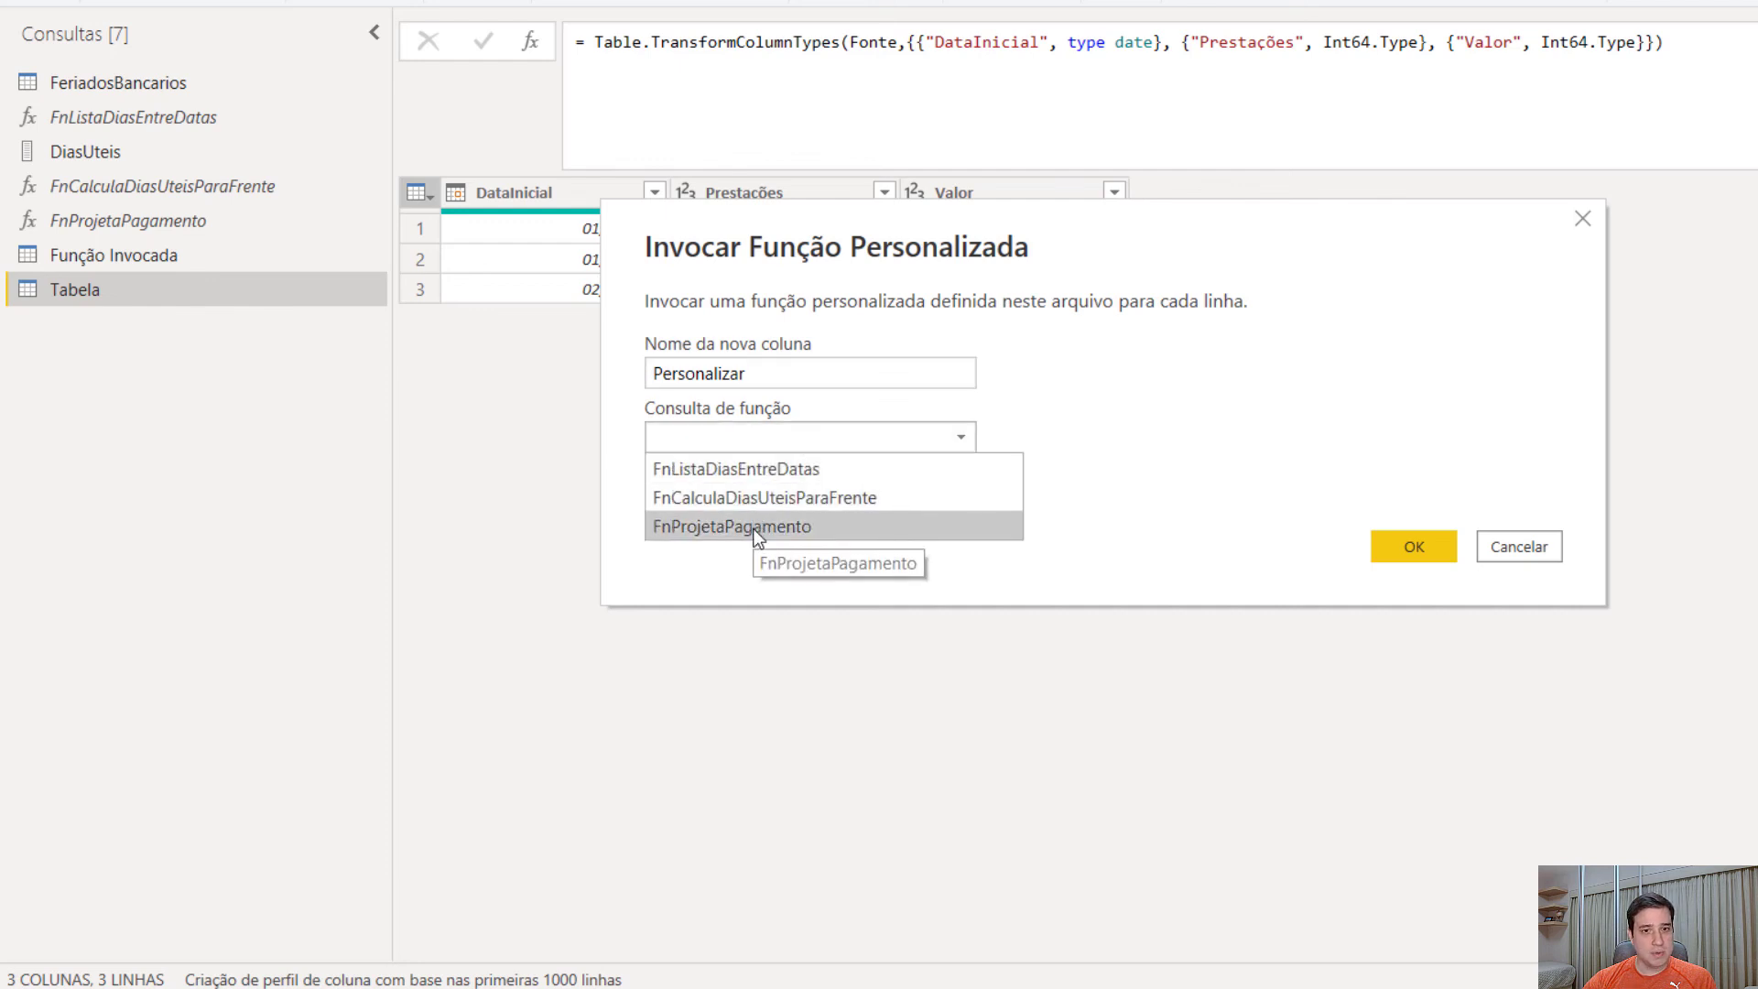
pyautogui.click(756, 537)
# Step: Make the Dataref, prestacoes and valor arguments take their input from table columns instead of fixed values
pyautogui.click(676, 505)
pyautogui.click(682, 564)
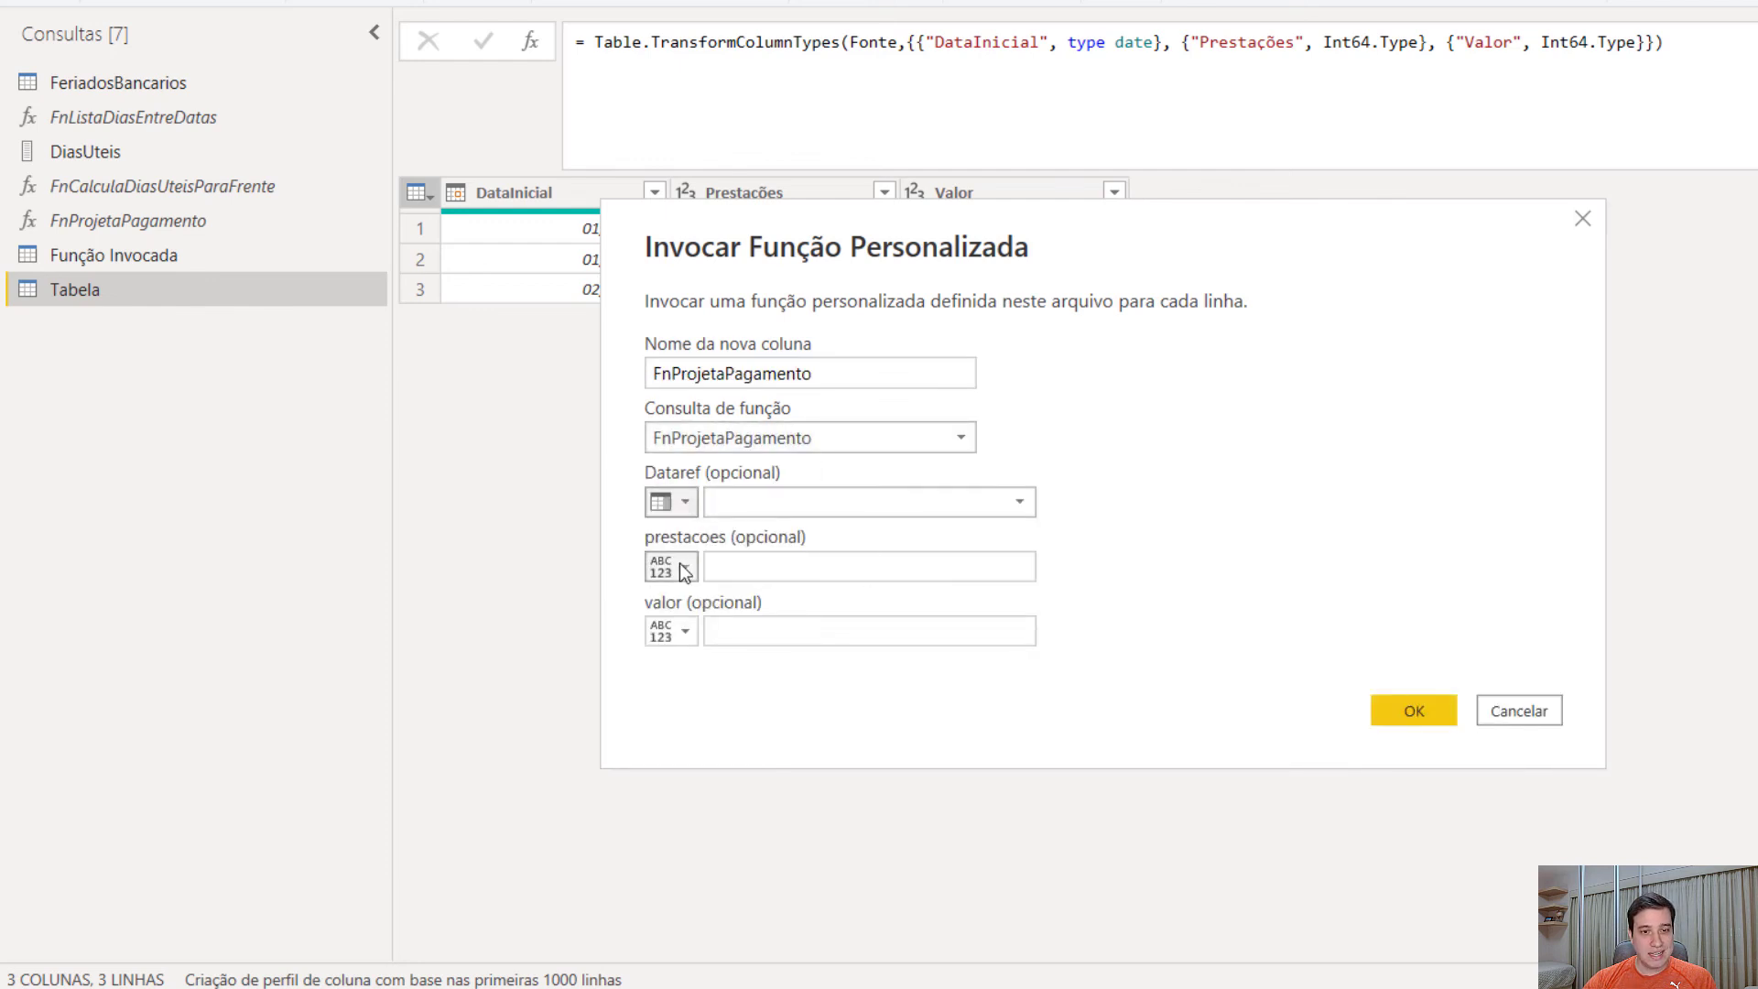
pyautogui.click(681, 565)
pyautogui.click(684, 628)
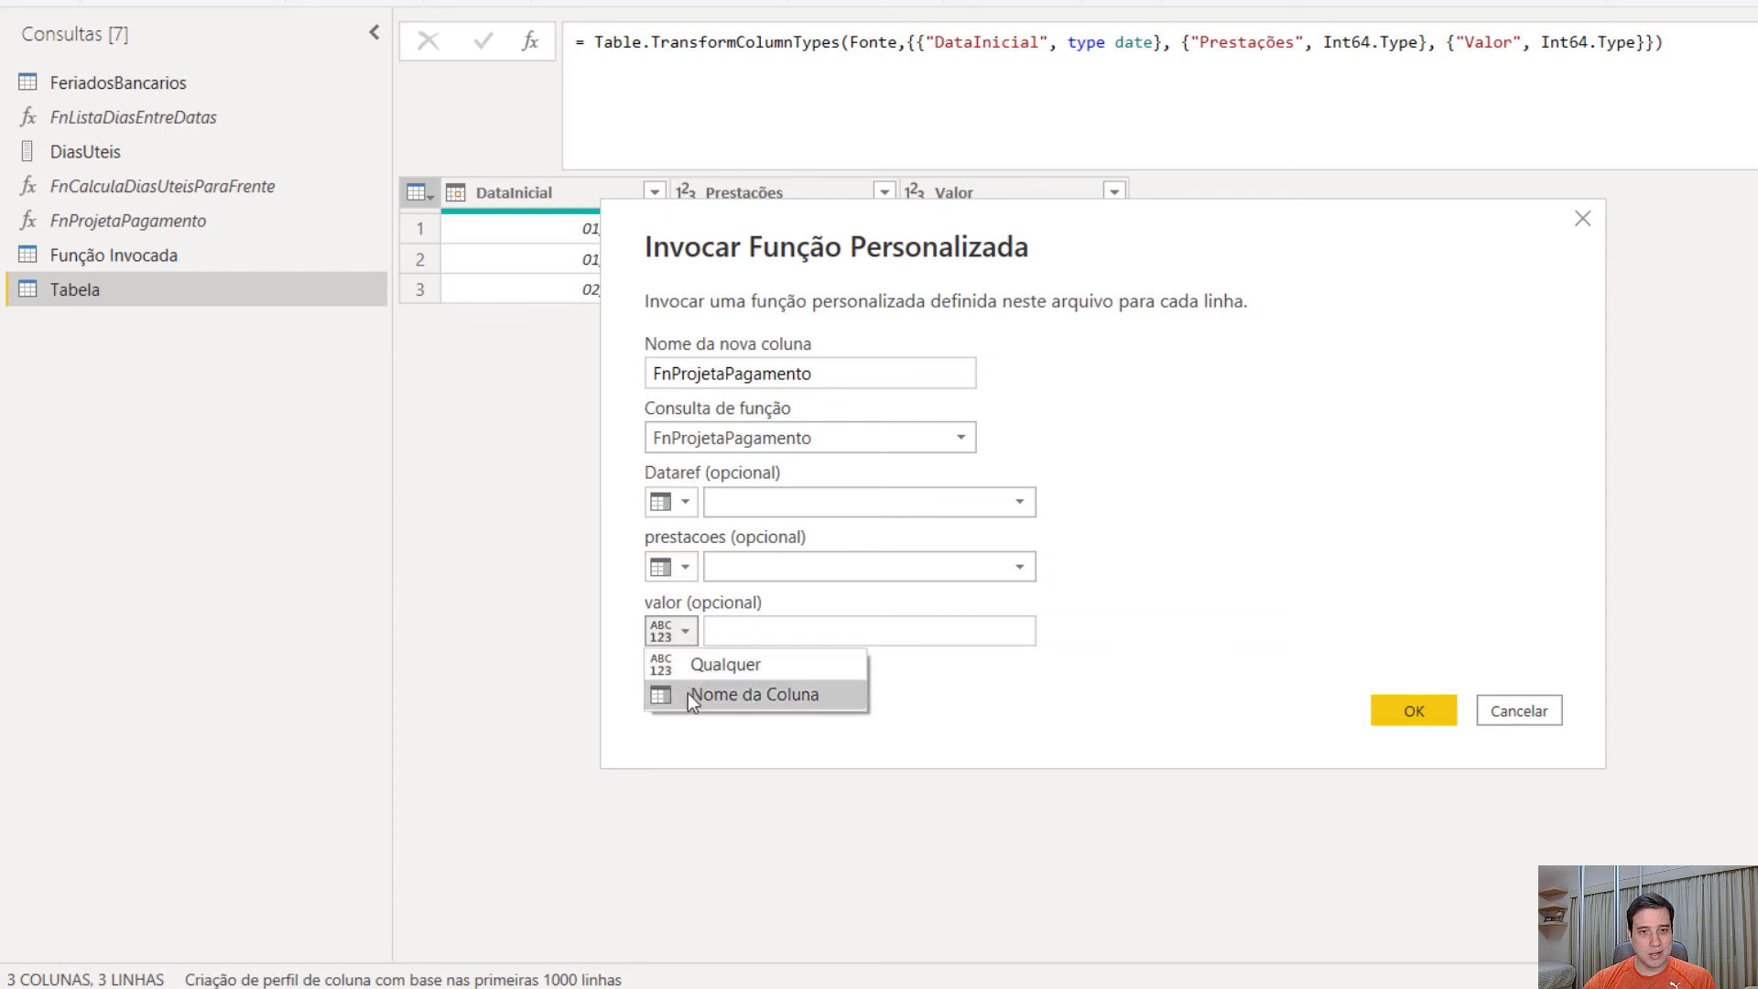
pyautogui.click(691, 694)
# Step: Map Dataref to DataInicial, prestacoes to Prestações and valor to Valor, and add the invoked function column
pyautogui.click(810, 504)
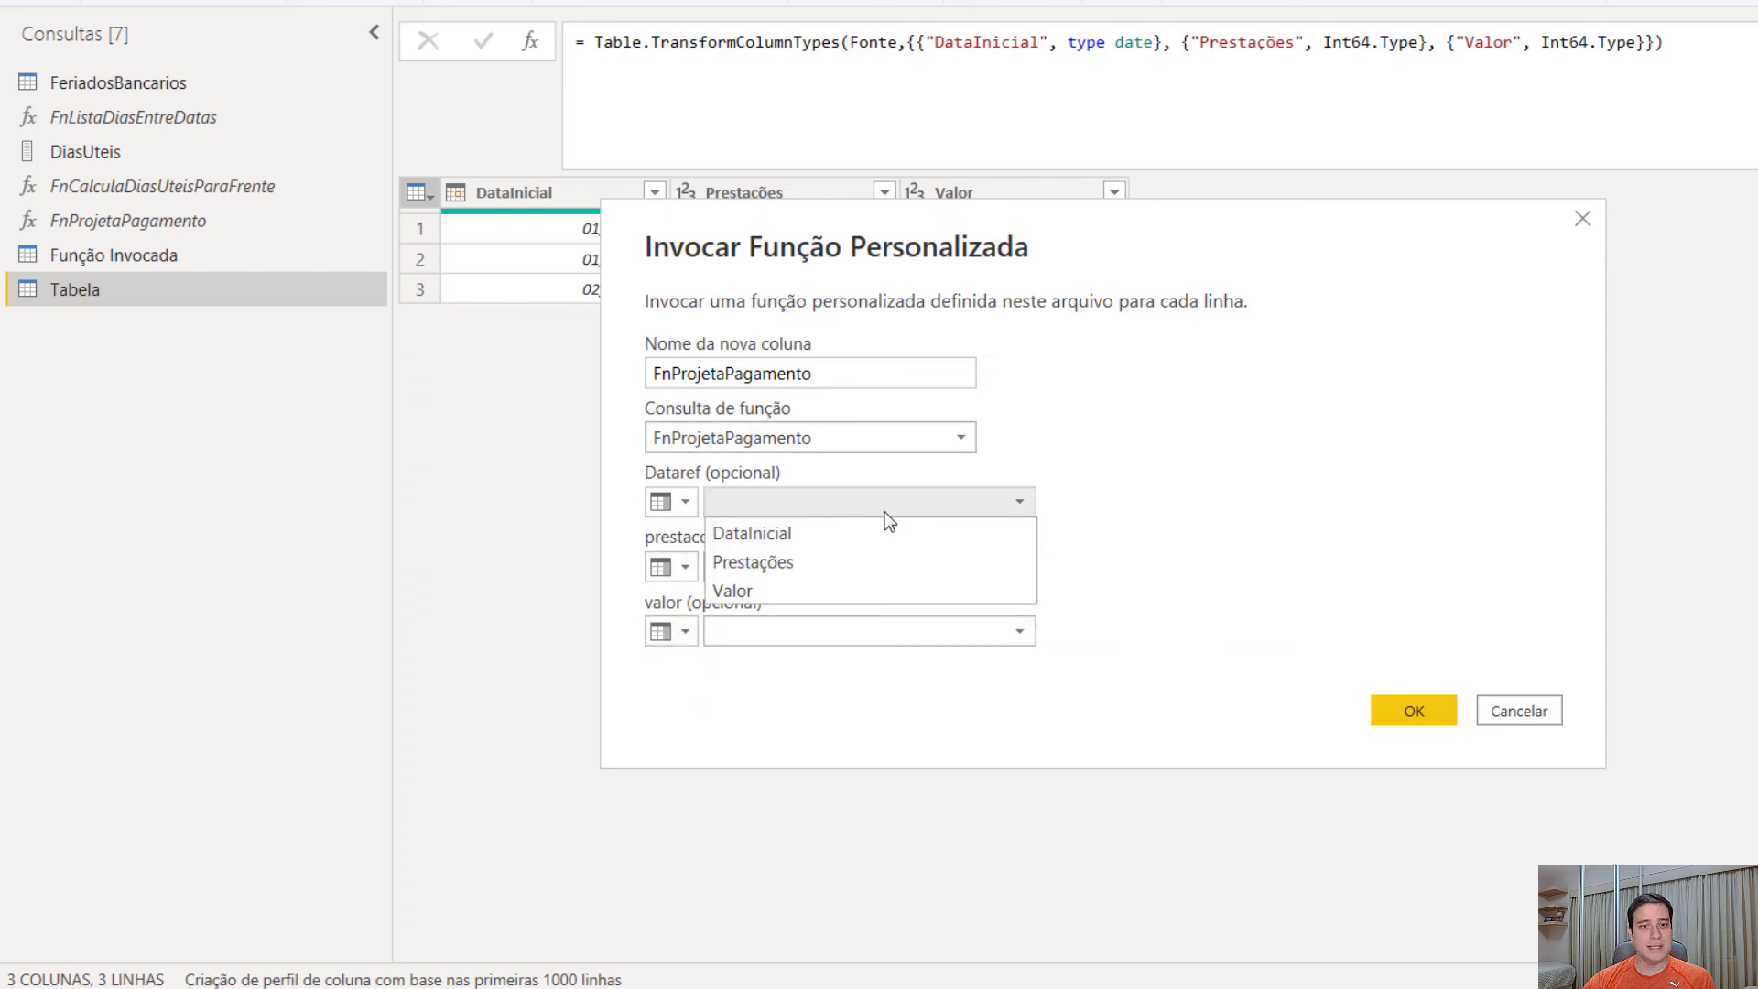
pyautogui.click(822, 531)
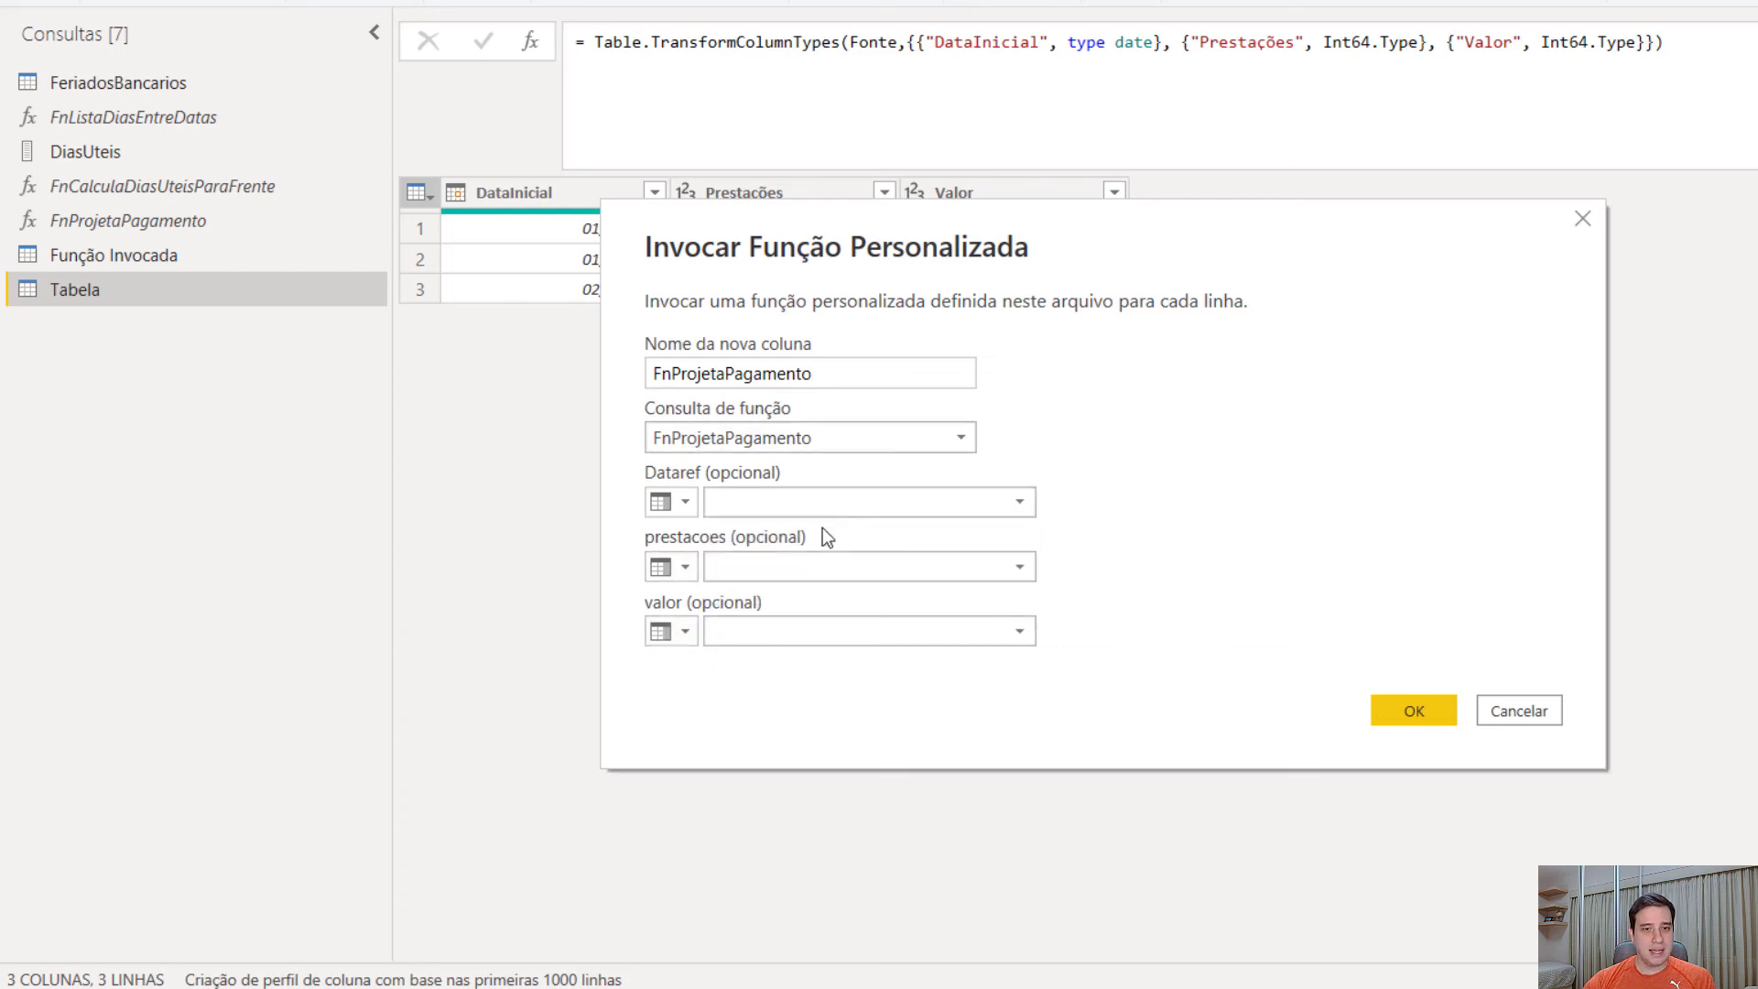
pyautogui.click(855, 565)
pyautogui.click(783, 632)
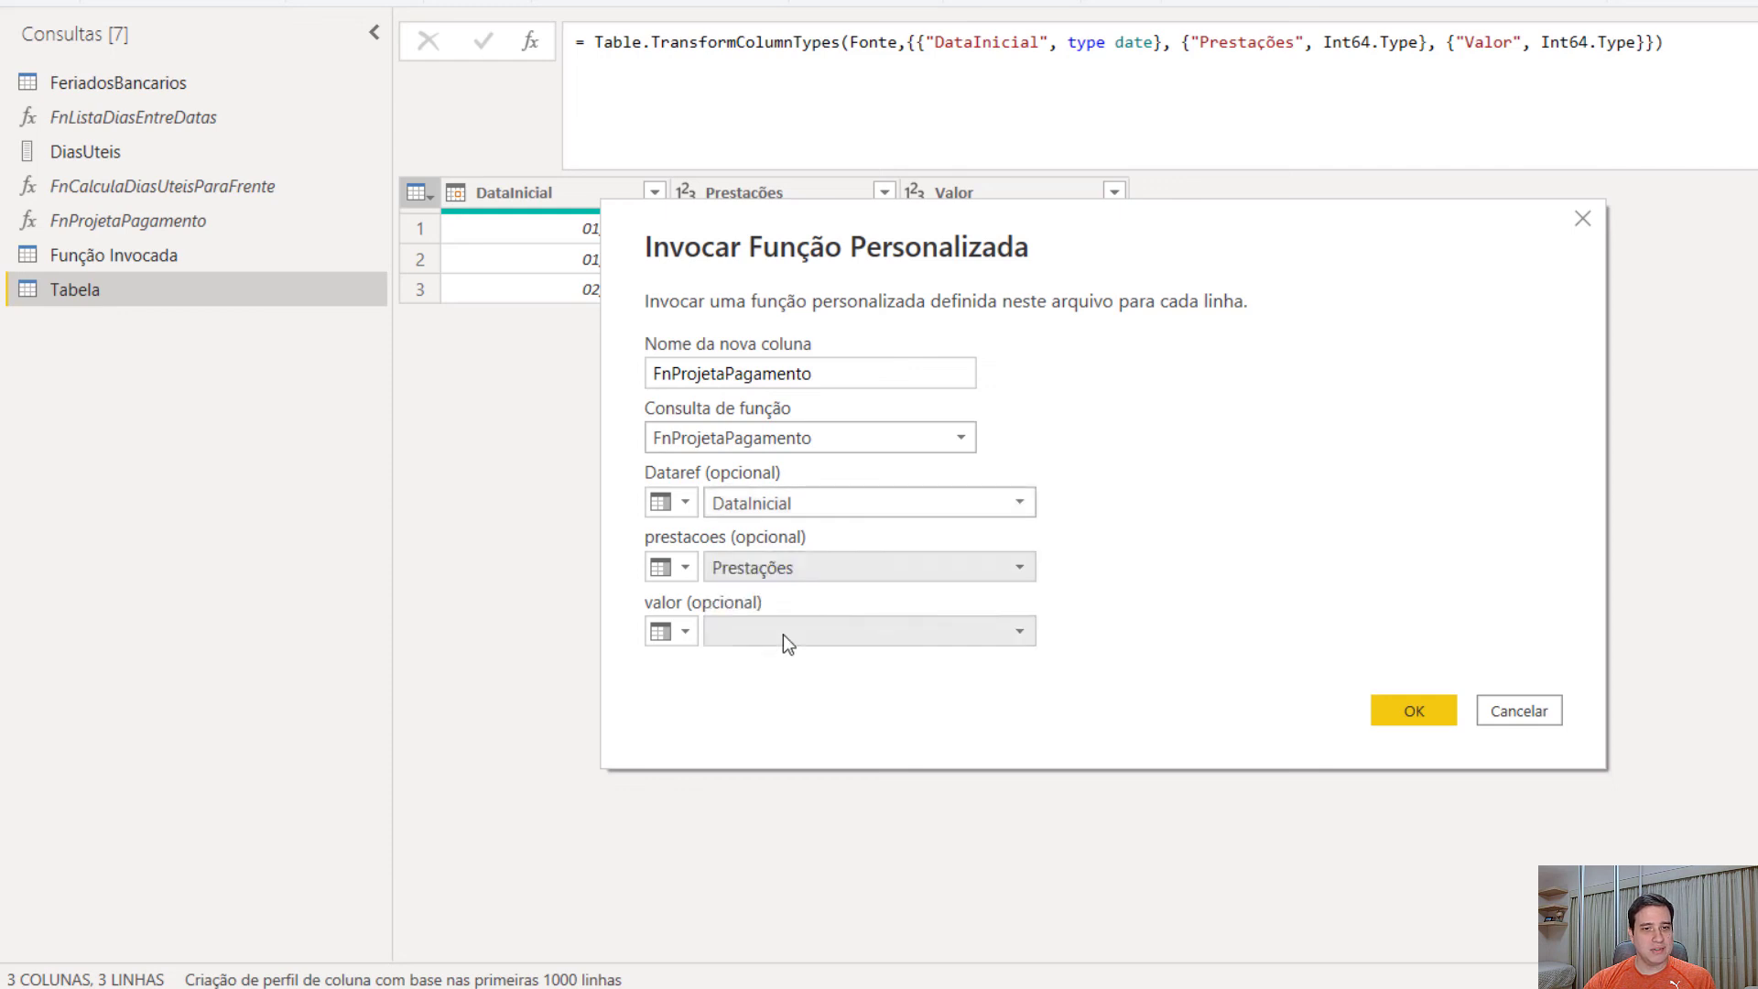
pyautogui.click(792, 632)
pyautogui.click(806, 724)
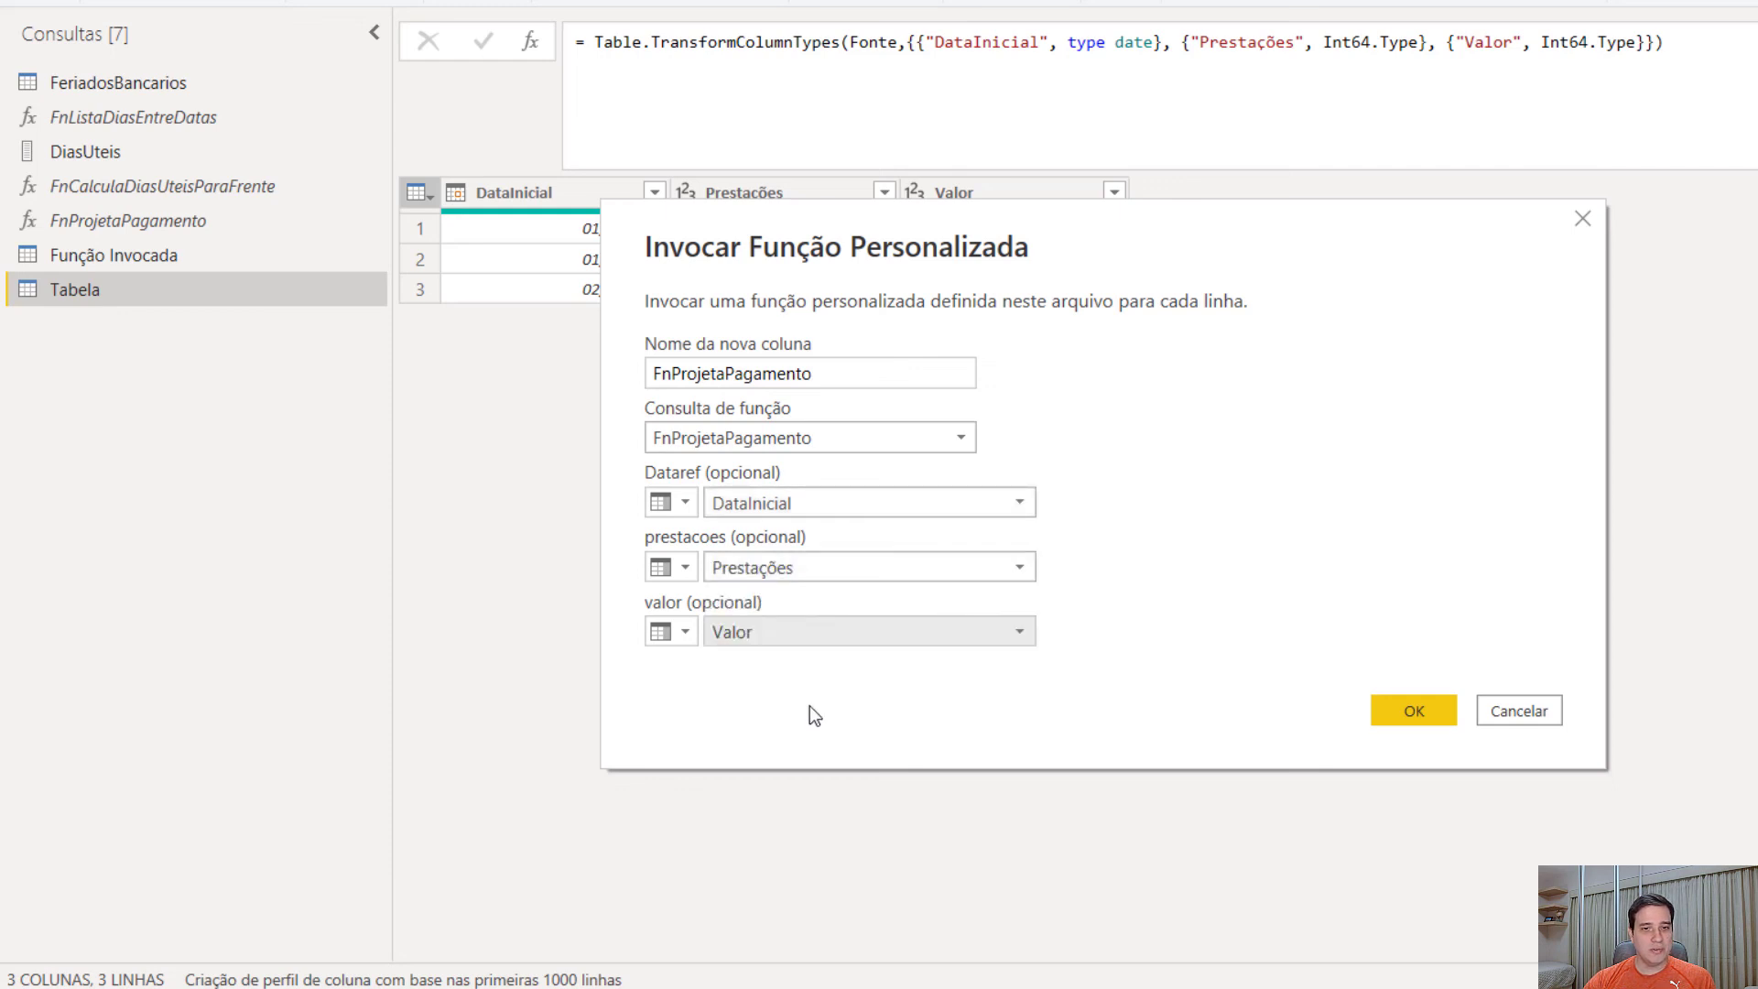
pyautogui.click(1417, 711)
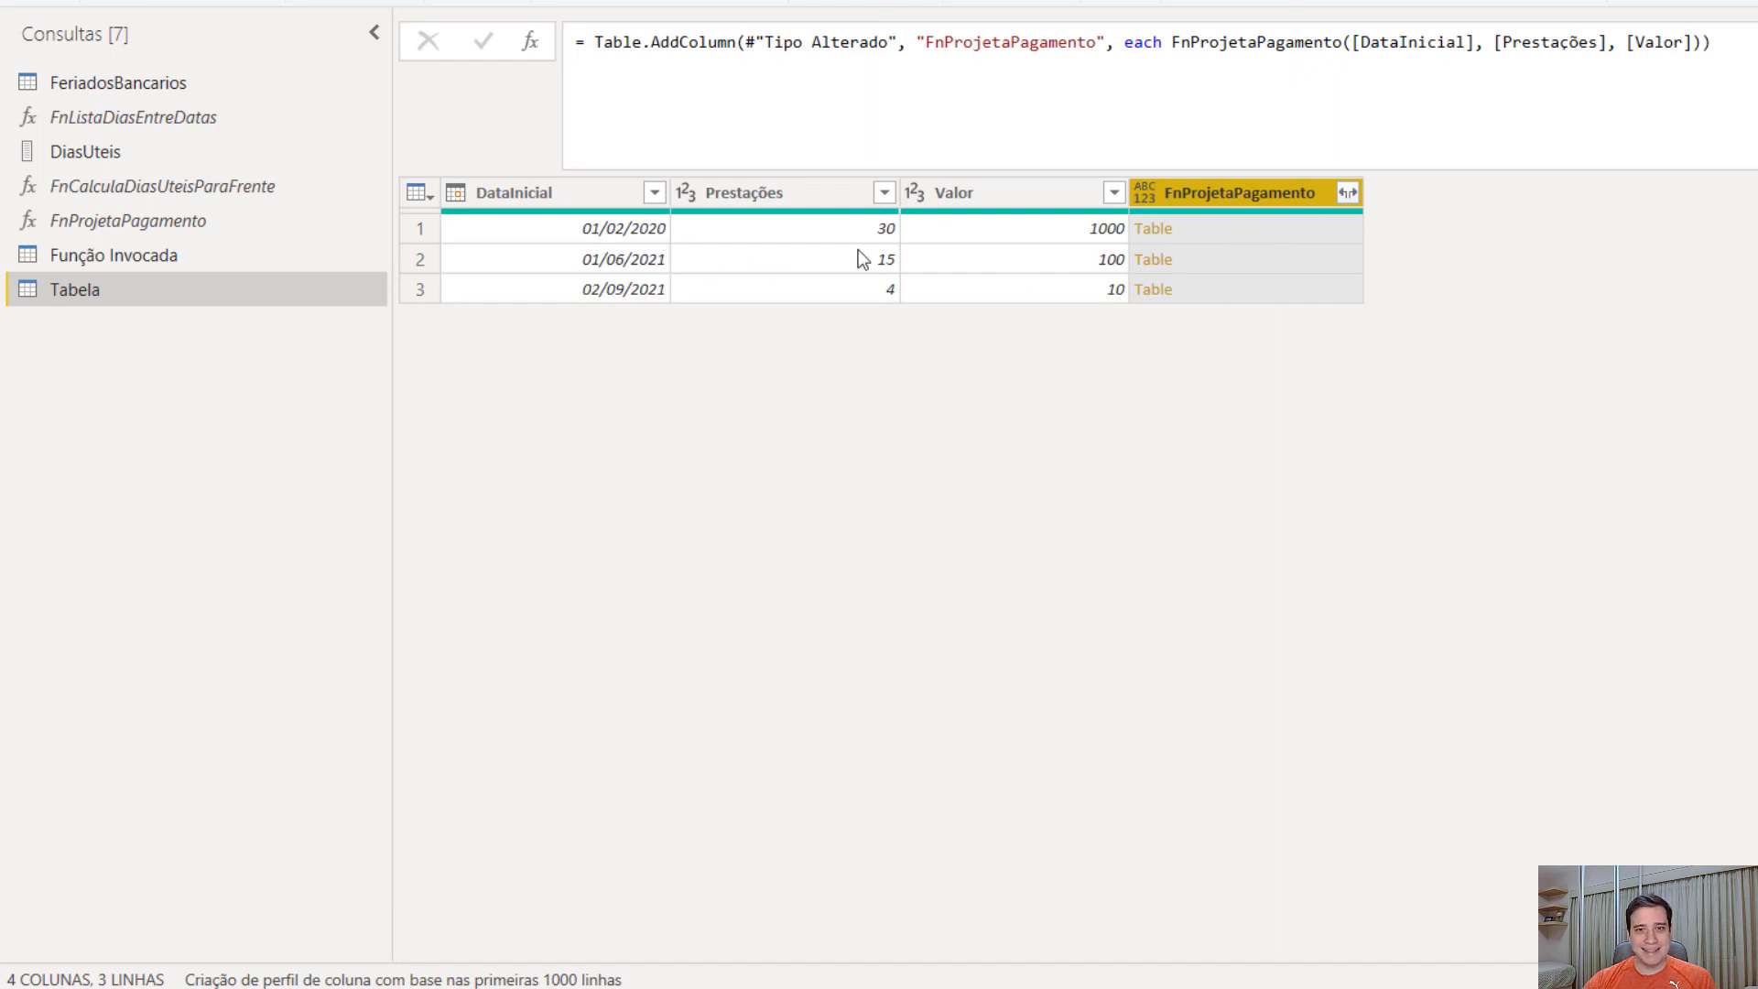
# Step: Remove all columns except FnProjetaPagamento and expand it into Prestação, DataReferencia, Valor and DataPagamento without a prefix
pyautogui.click(1229, 234)
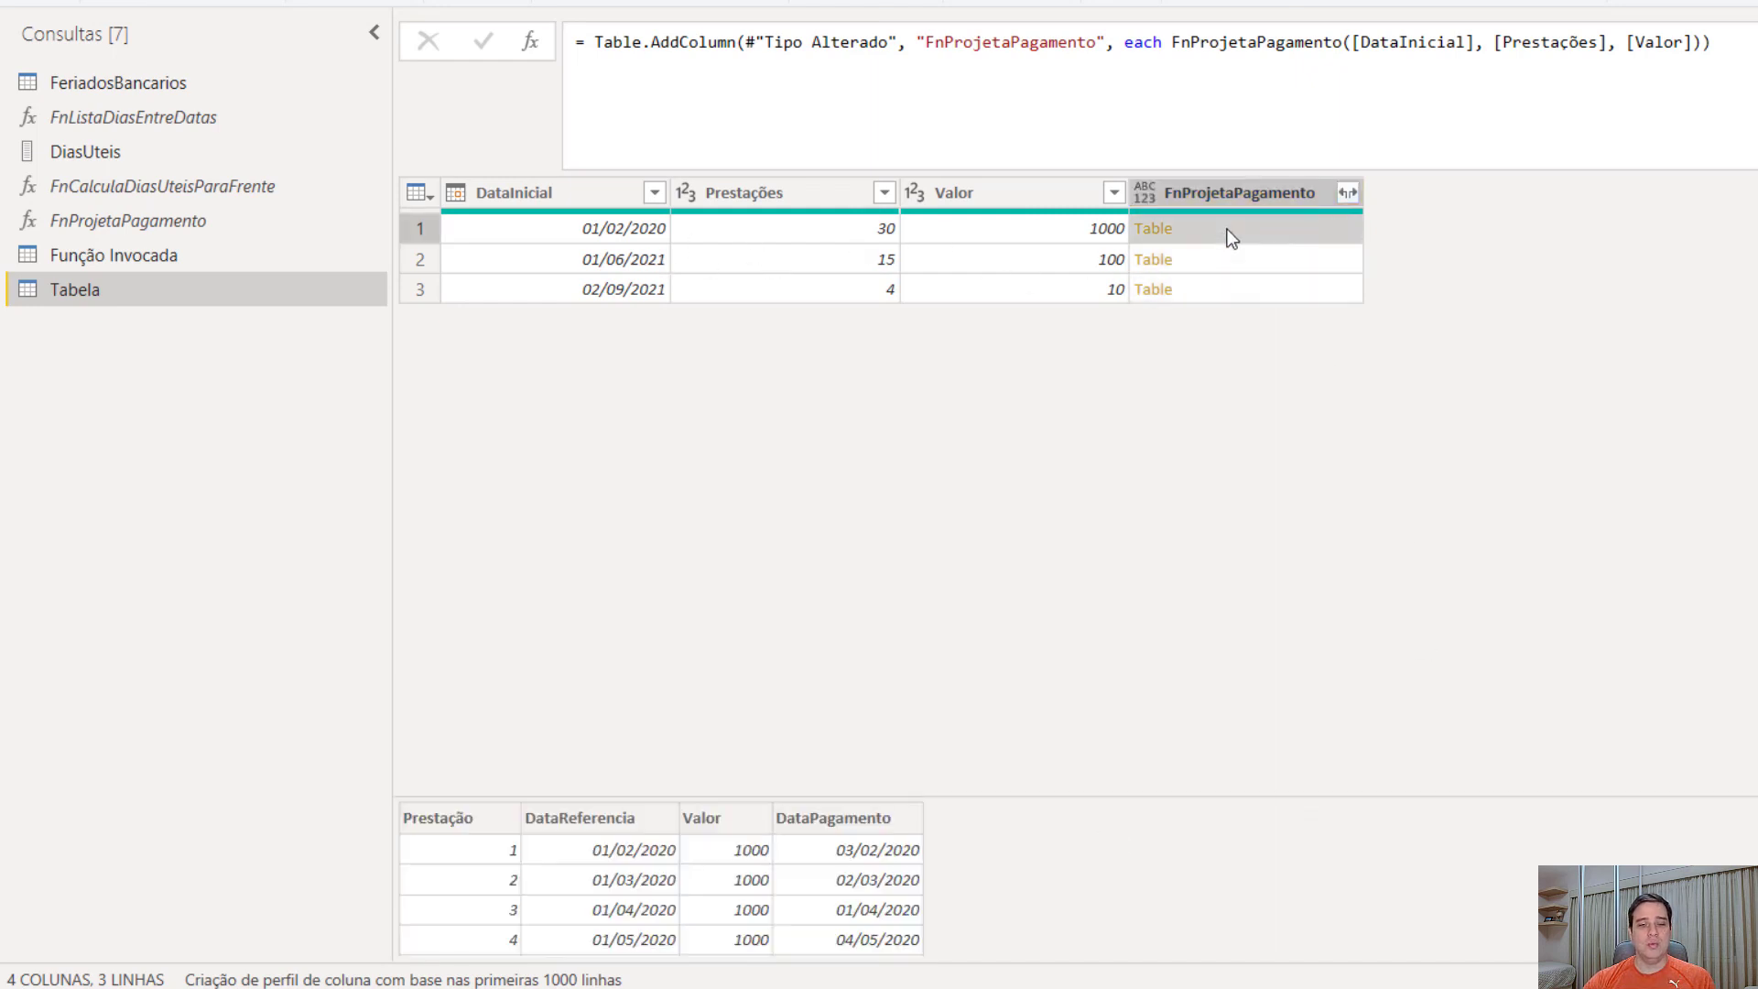
pyautogui.moveTo(976, 794); pyautogui.dragTo(1000, 438)
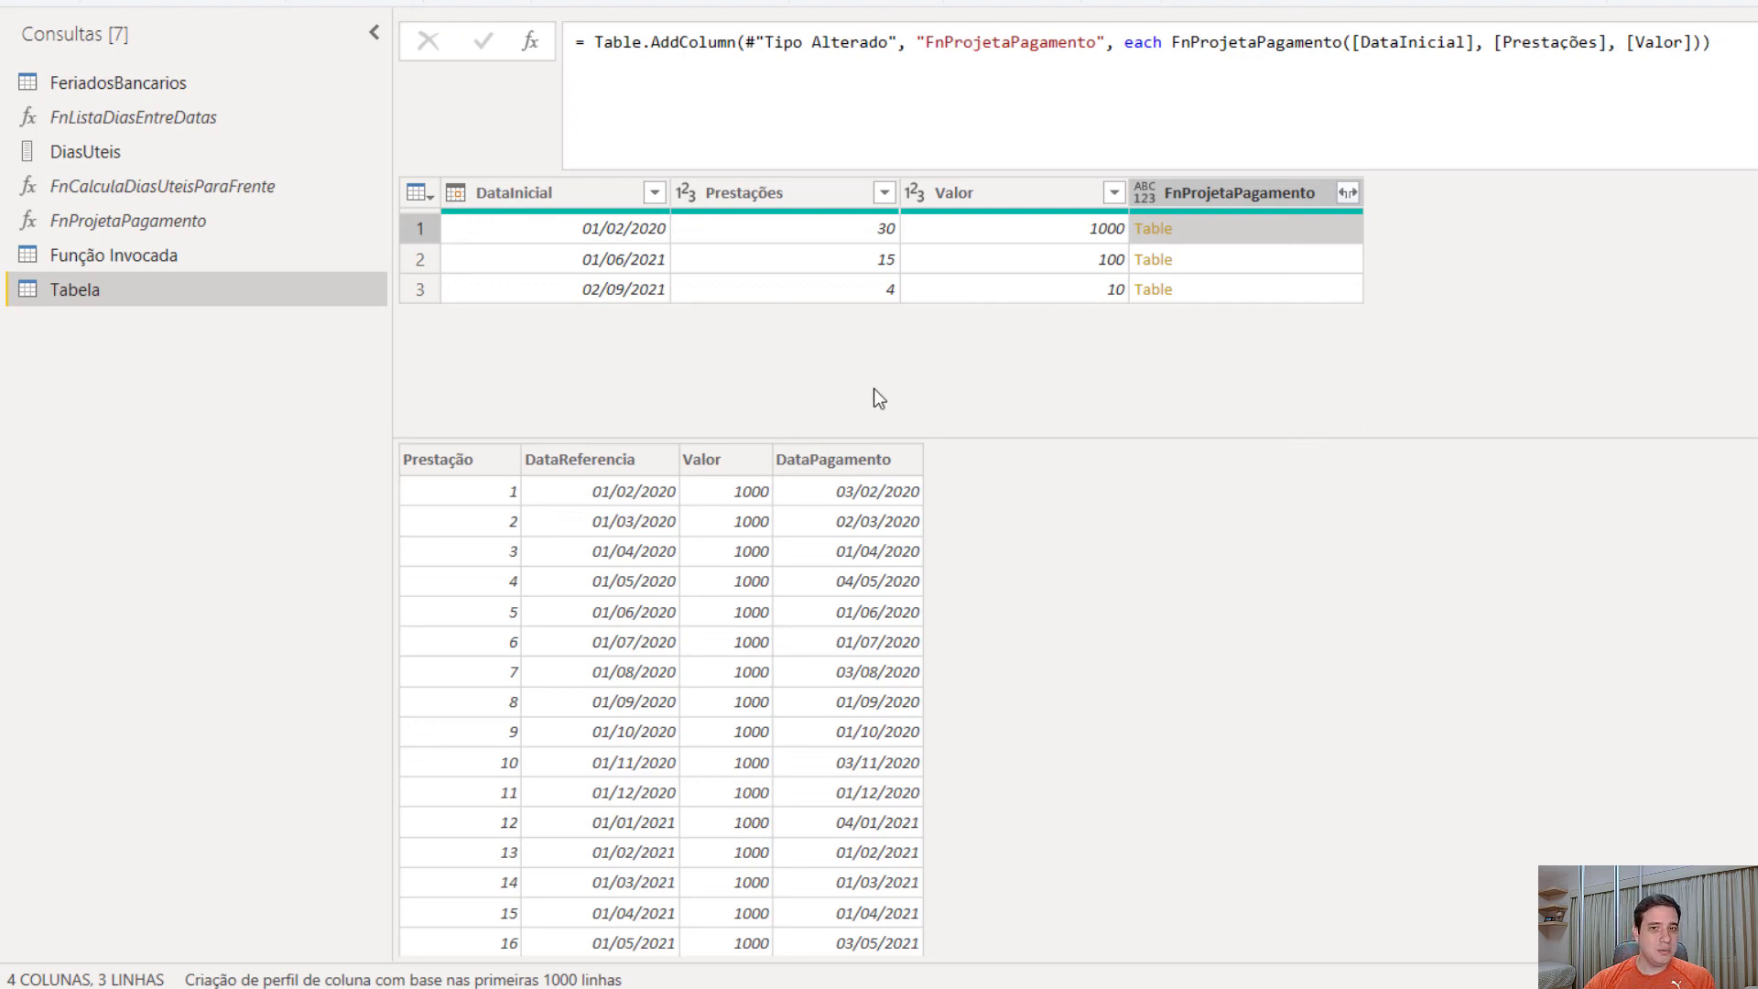
pyautogui.rightClick(1210, 188)
pyautogui.click(1304, 277)
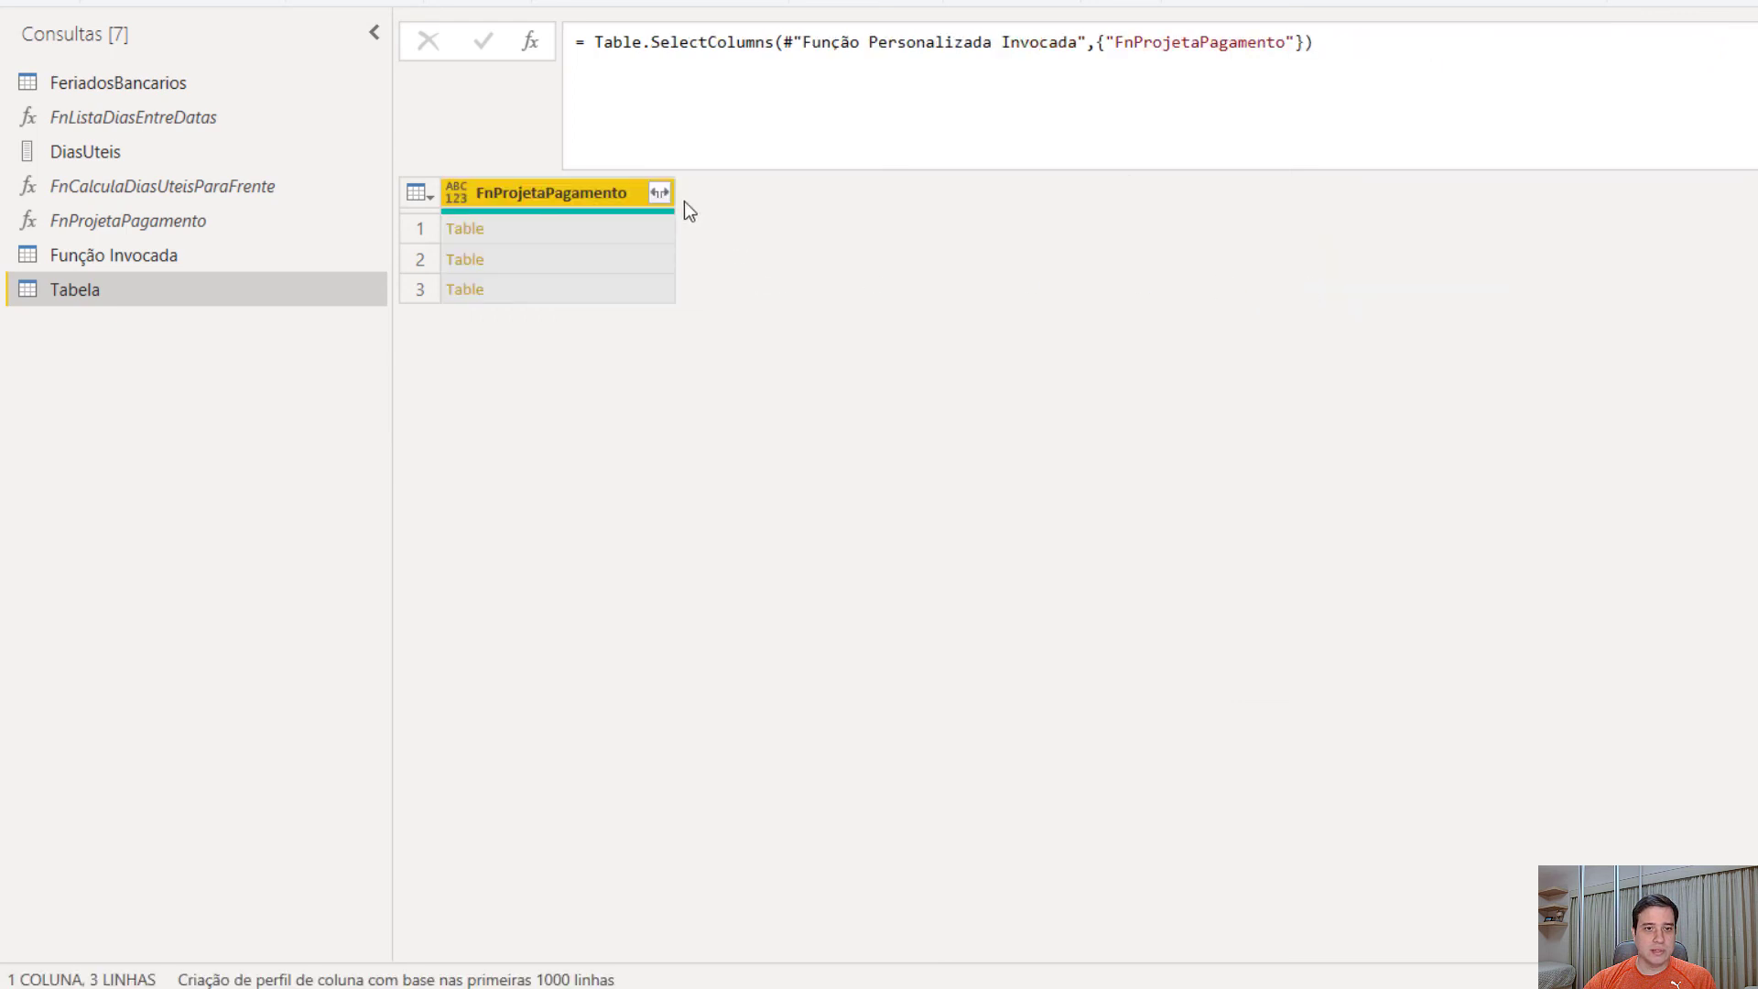
pyautogui.click(659, 191)
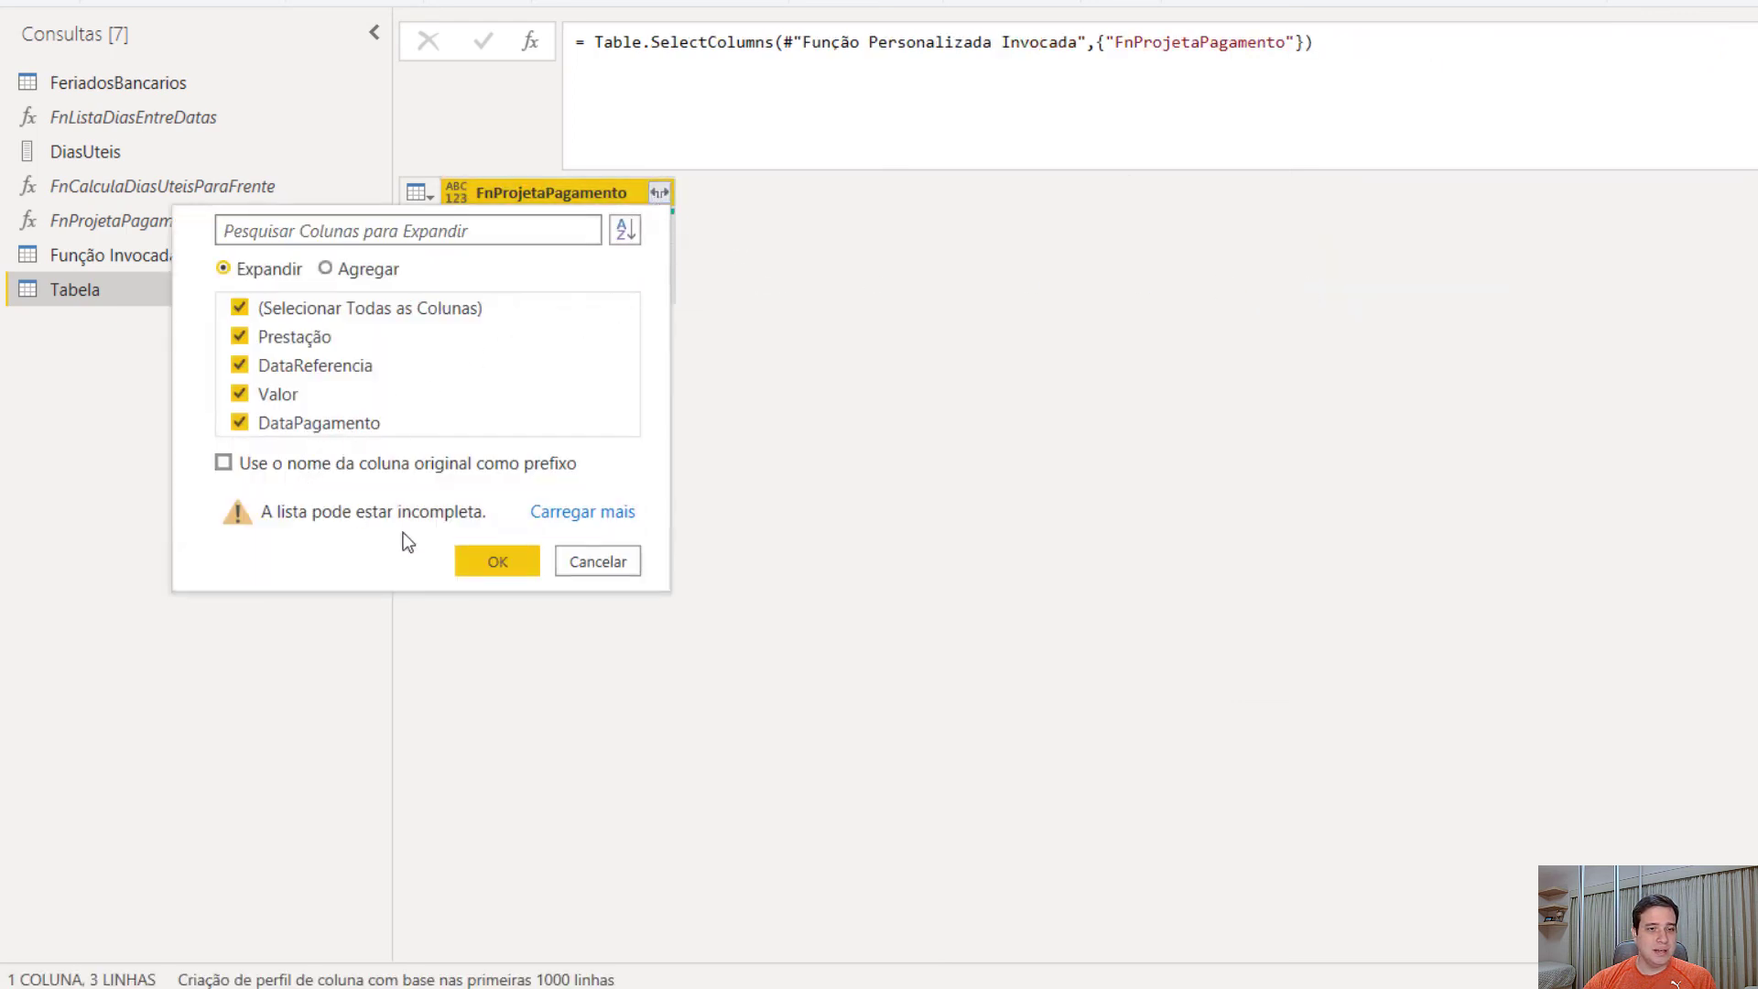
pyautogui.click(507, 558)
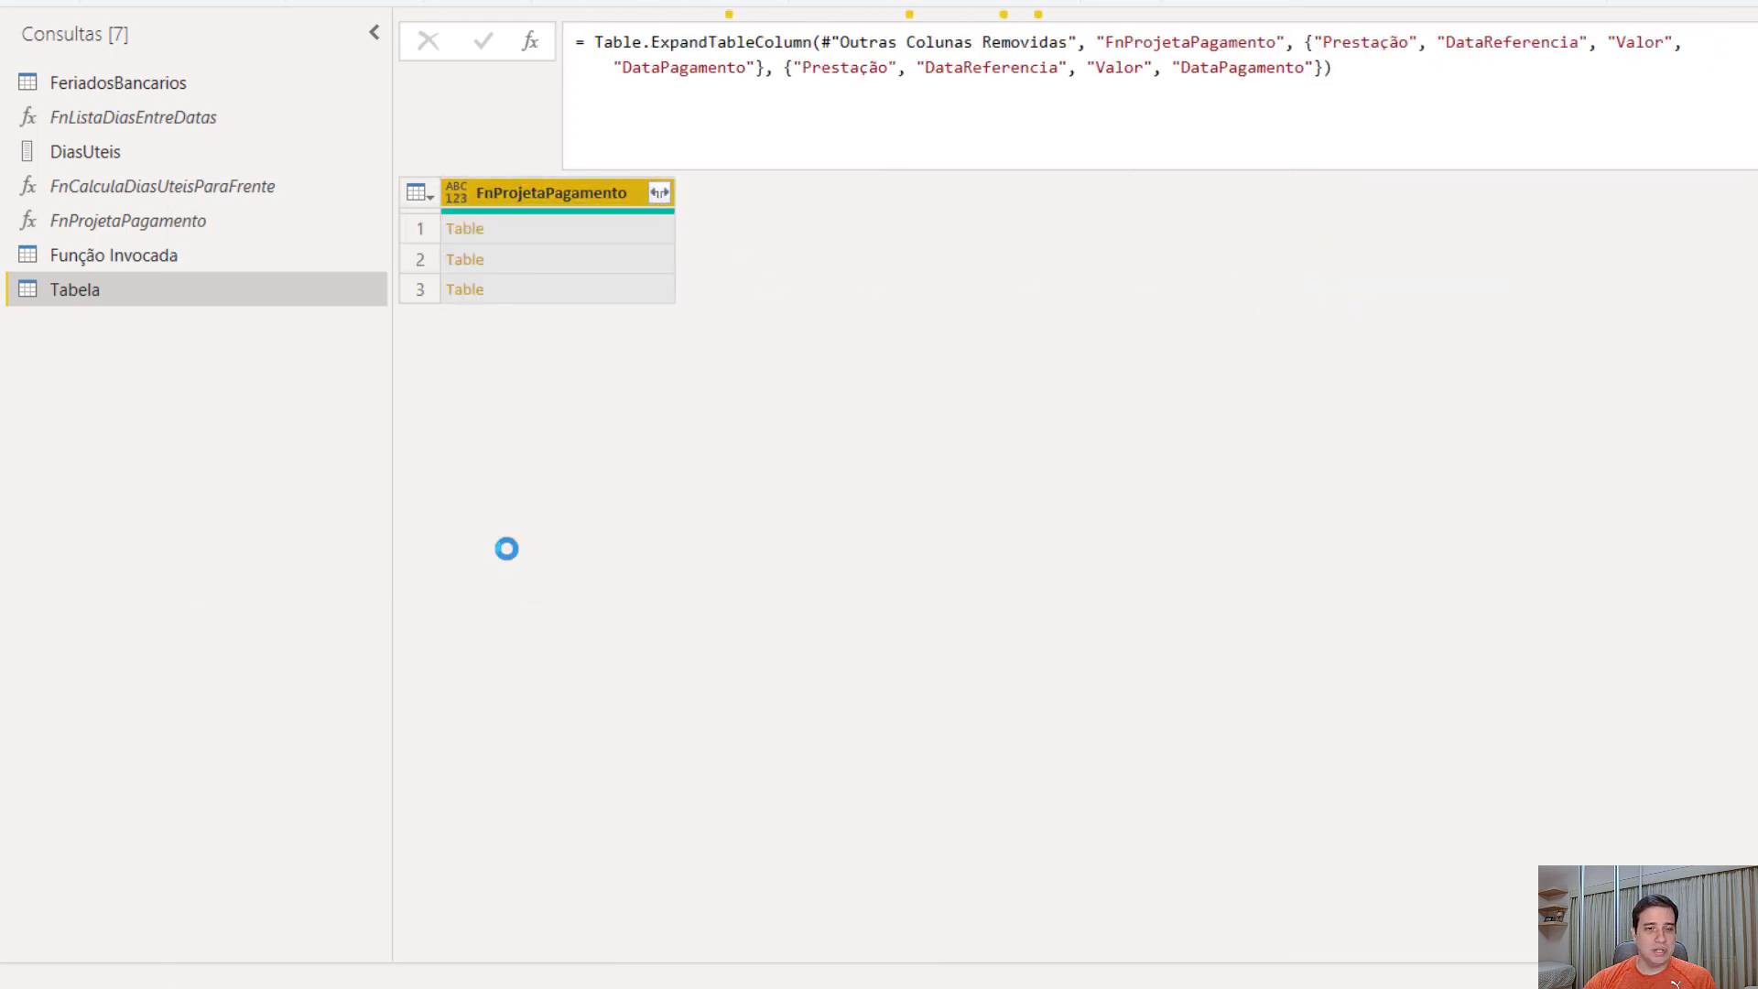